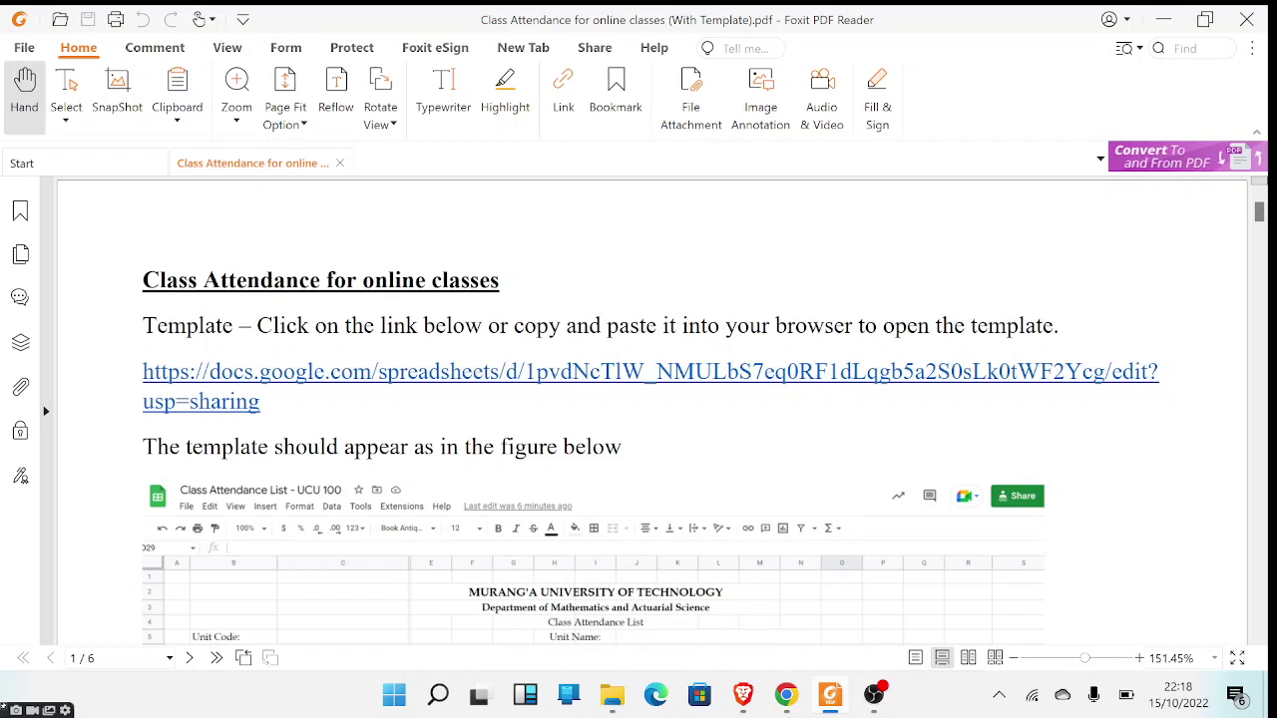
- Select the Google Sheets template URL in the attendance instructions PDF with the Select tool
mouse_move(786, 696)
scroll(684, 486, down, 5)
scroll(683, 487, down, 1)
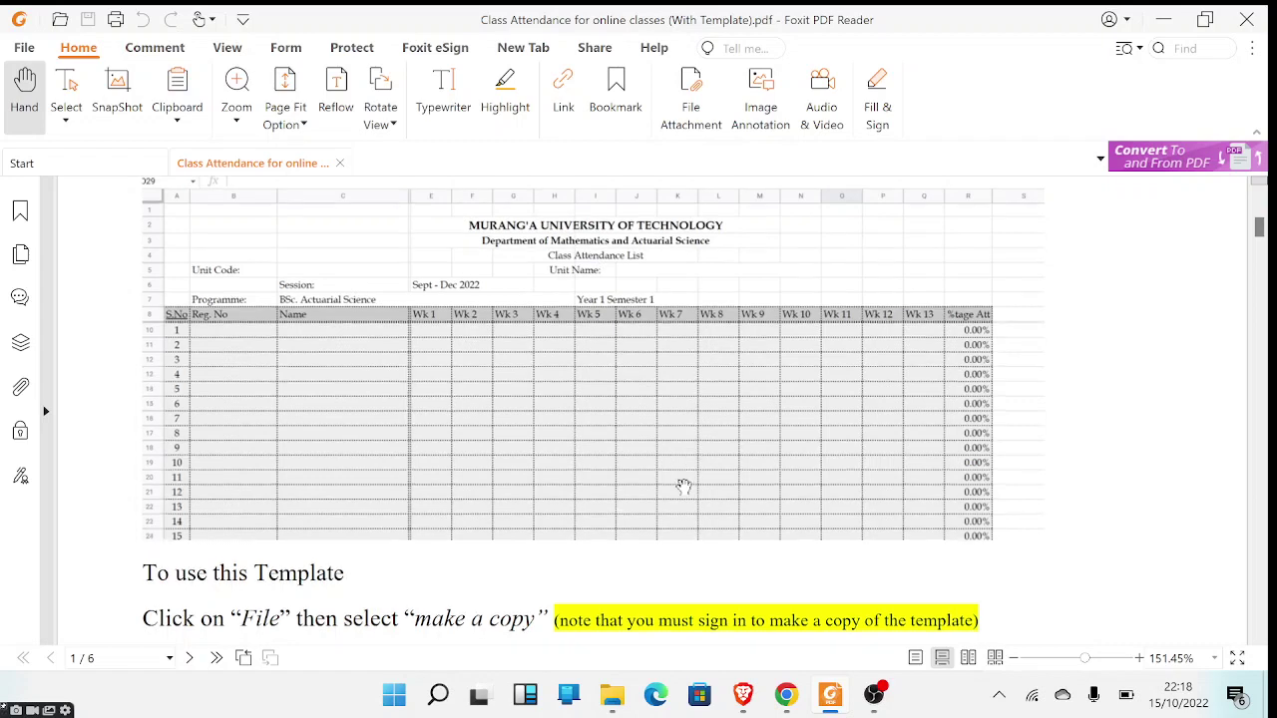
scroll(683, 487, up, 1)
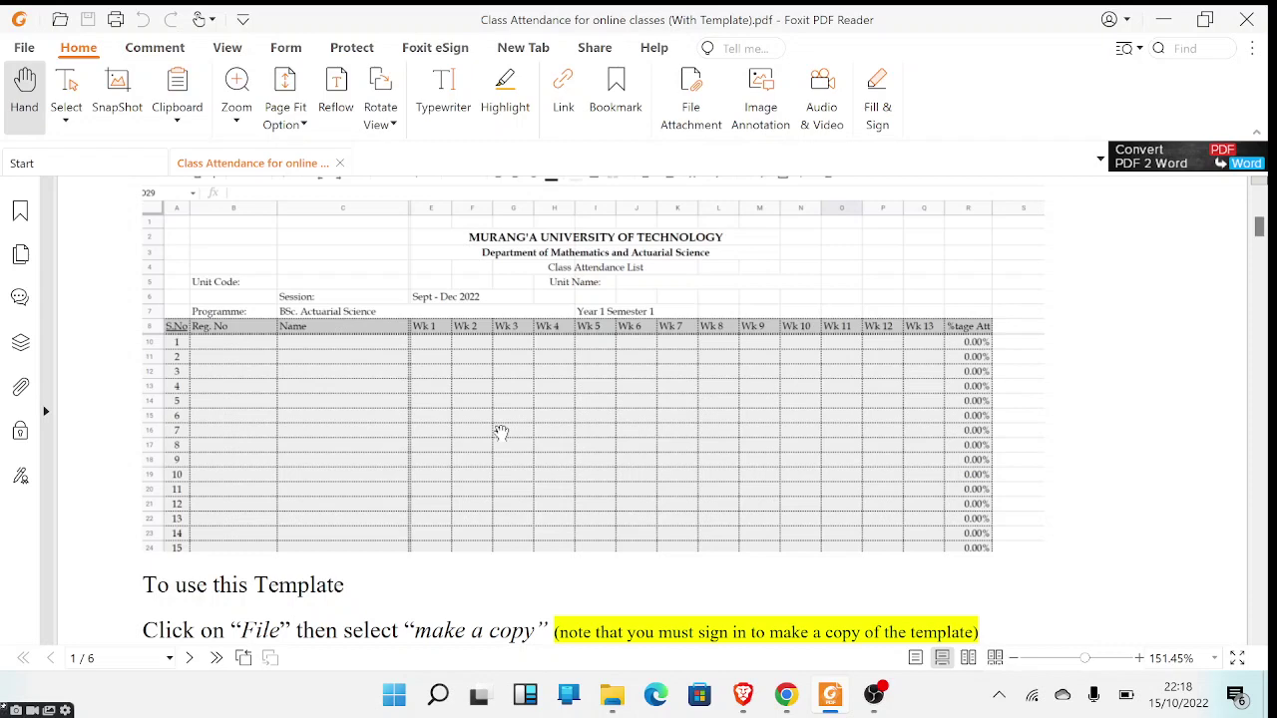
scroll(501, 432, up, 5)
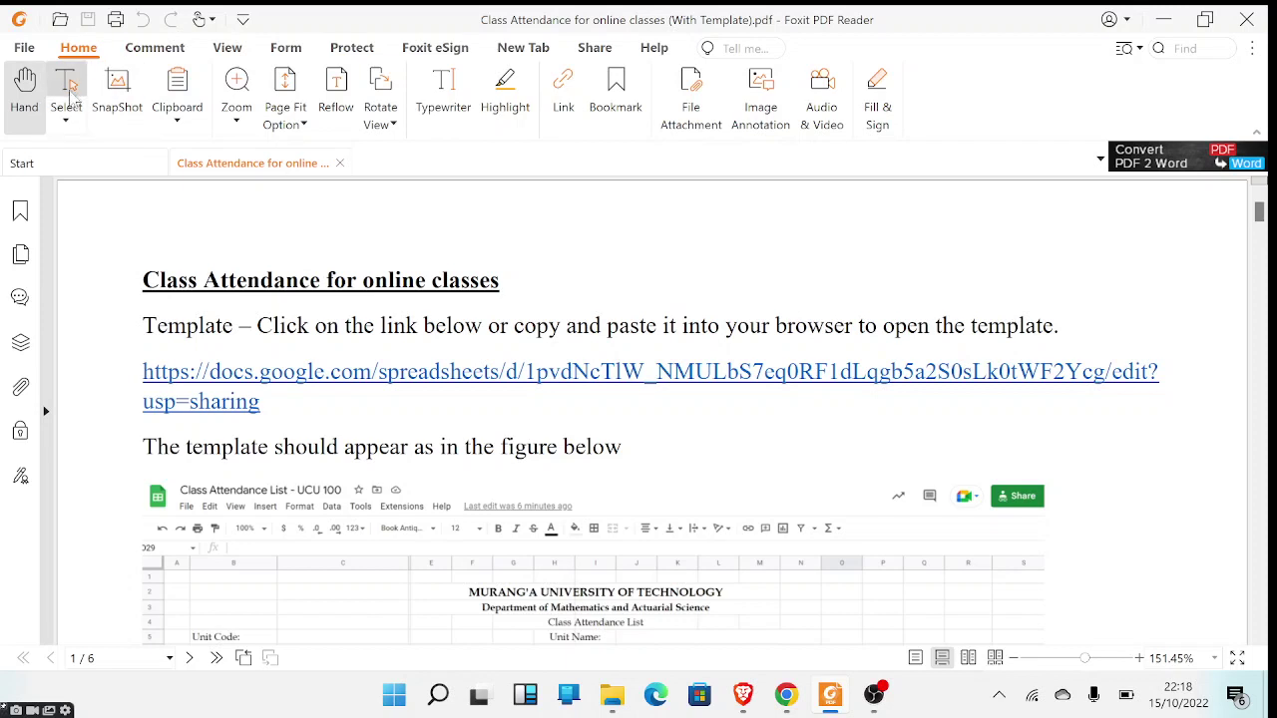
click(70, 95)
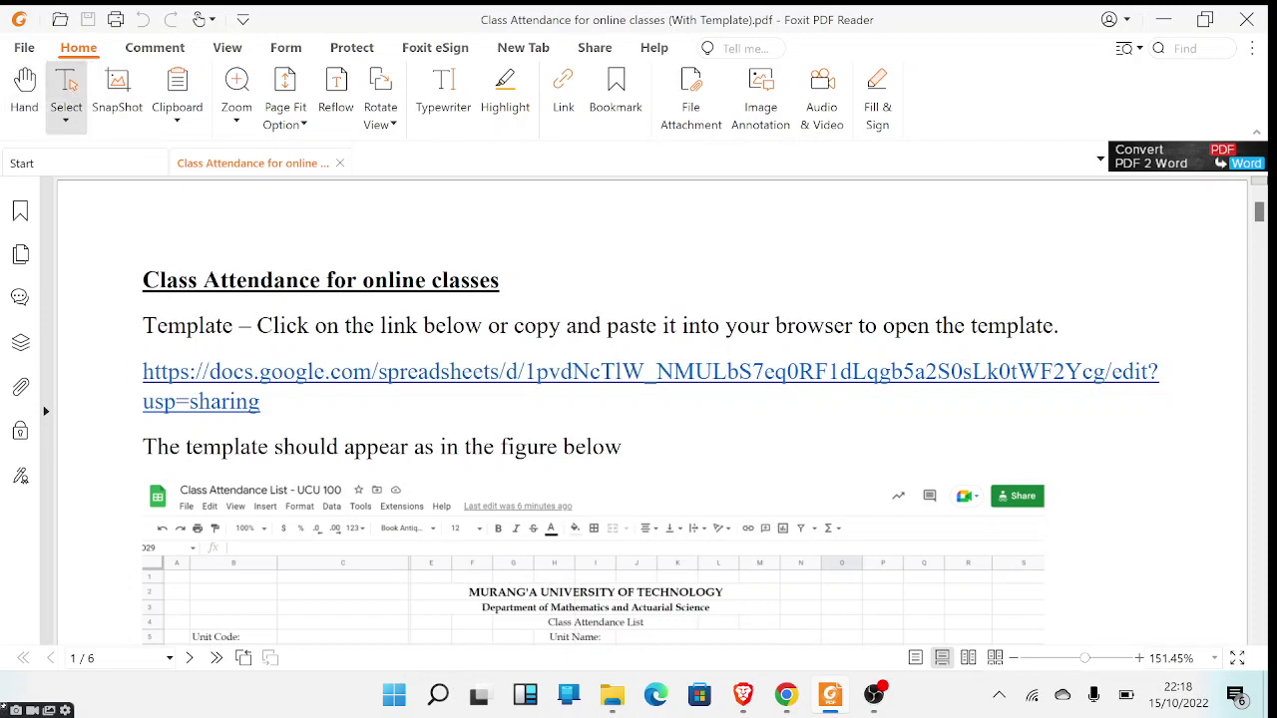
drag(143, 371, 275, 417)
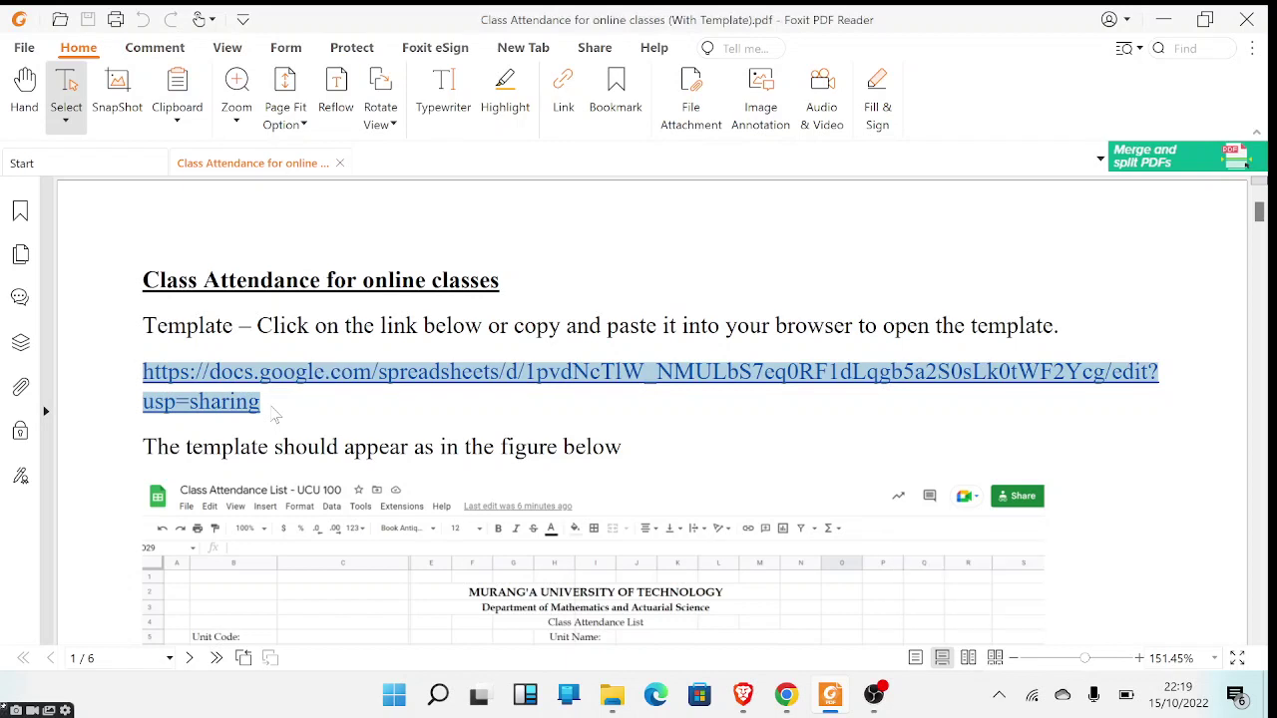
- Paste the copied template link into Chrome's address bar and load it
click(786, 695)
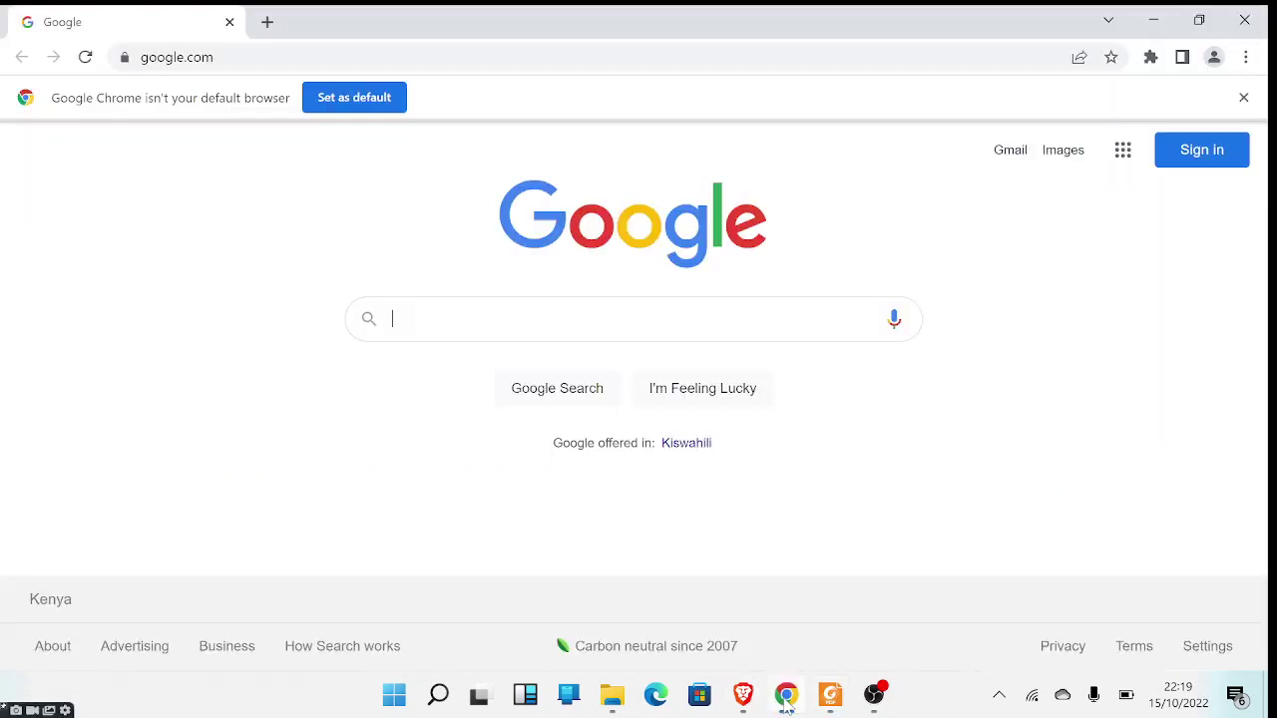
click(166, 60)
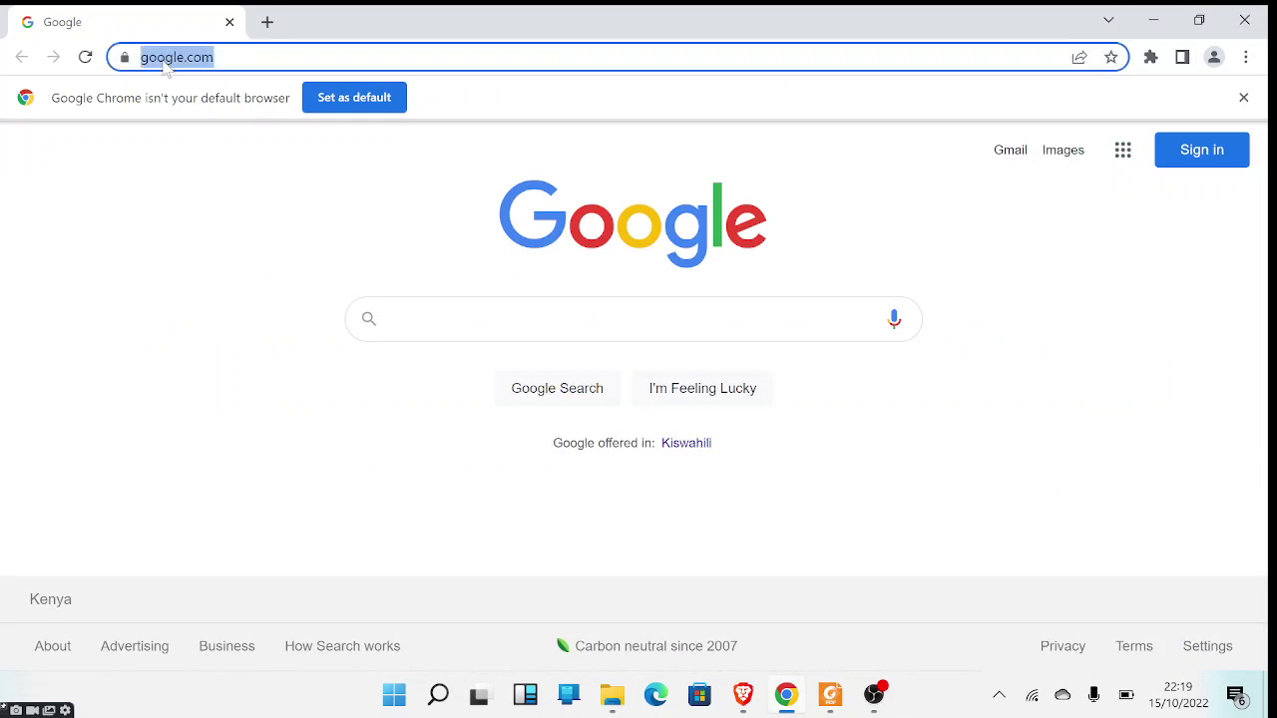
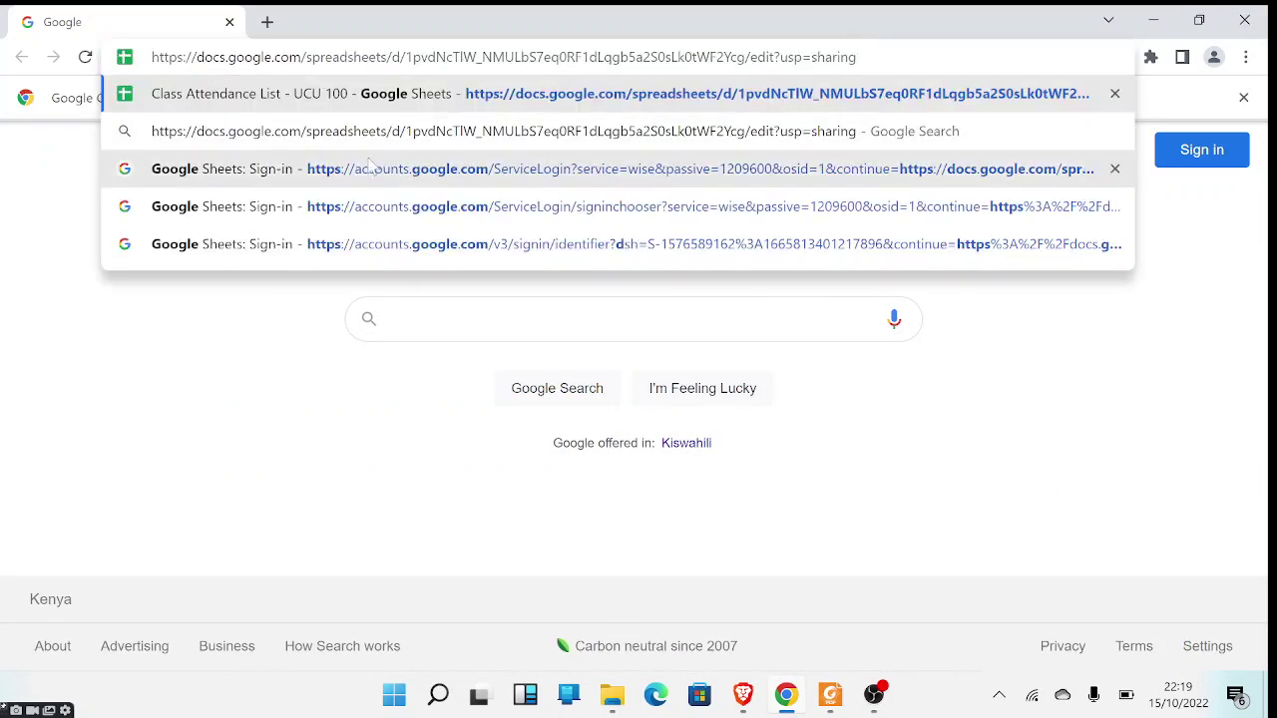
key(Return)
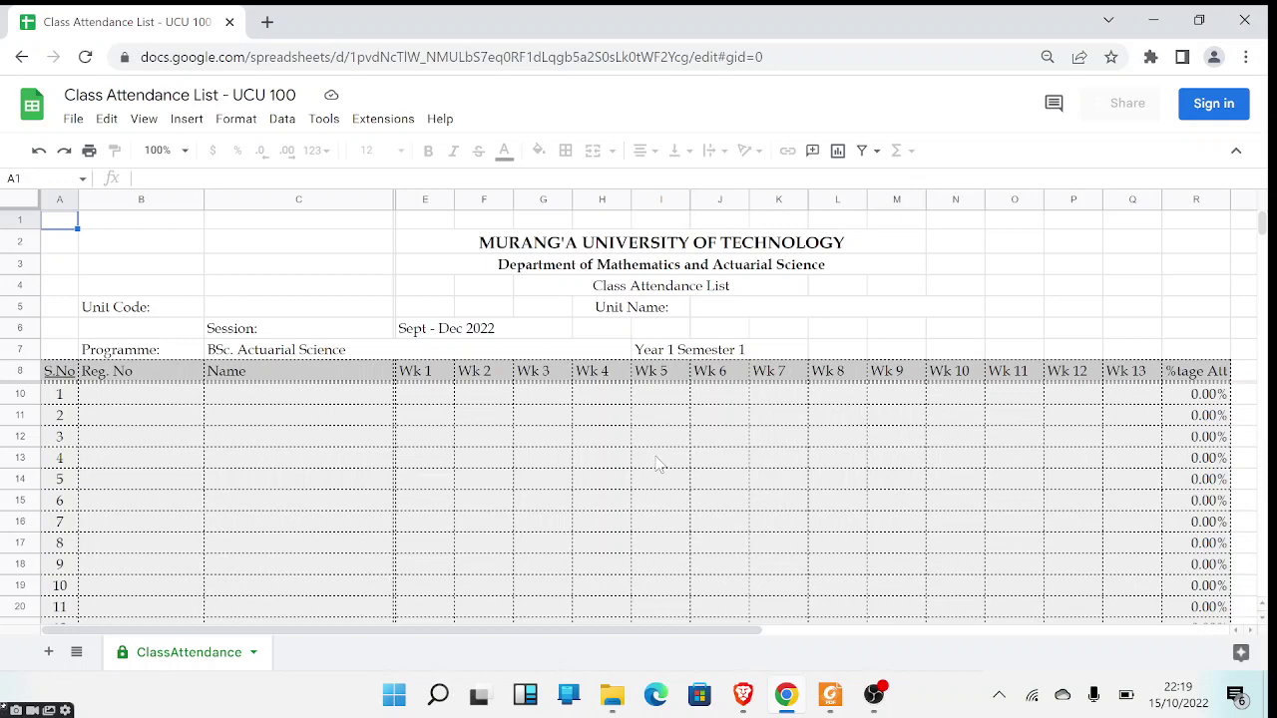
click(658, 464)
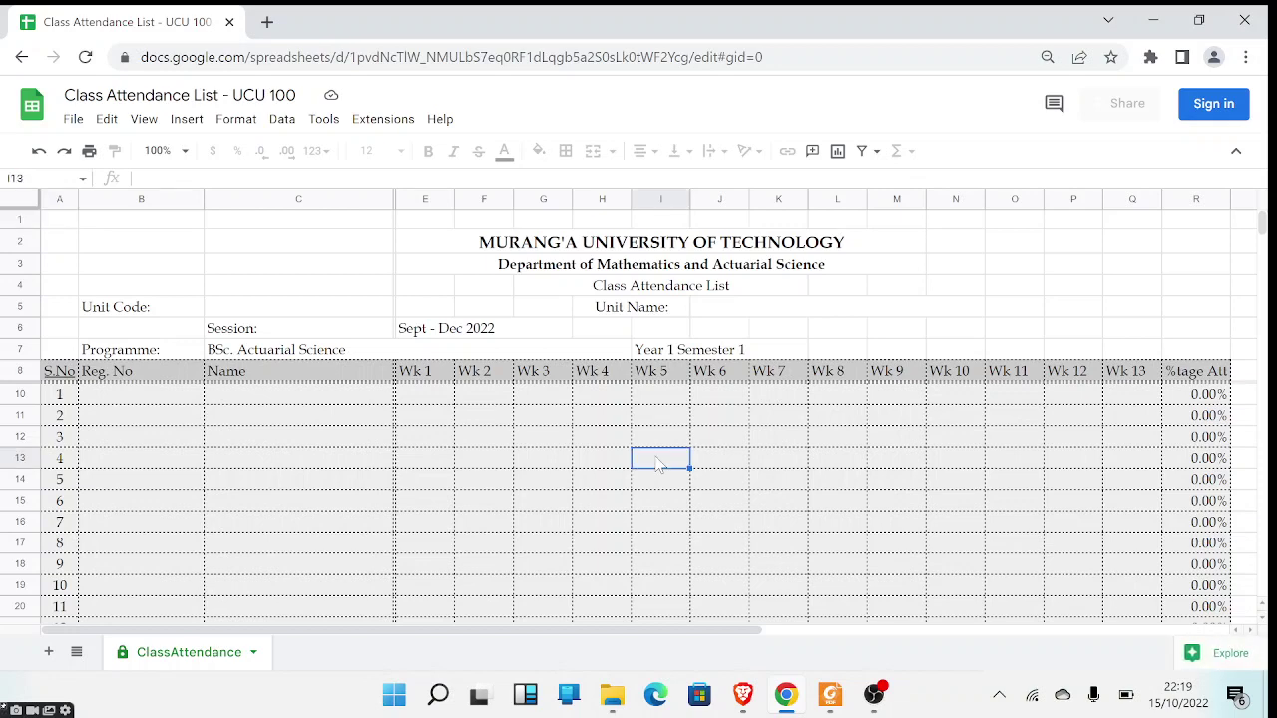
double_click(659, 463)
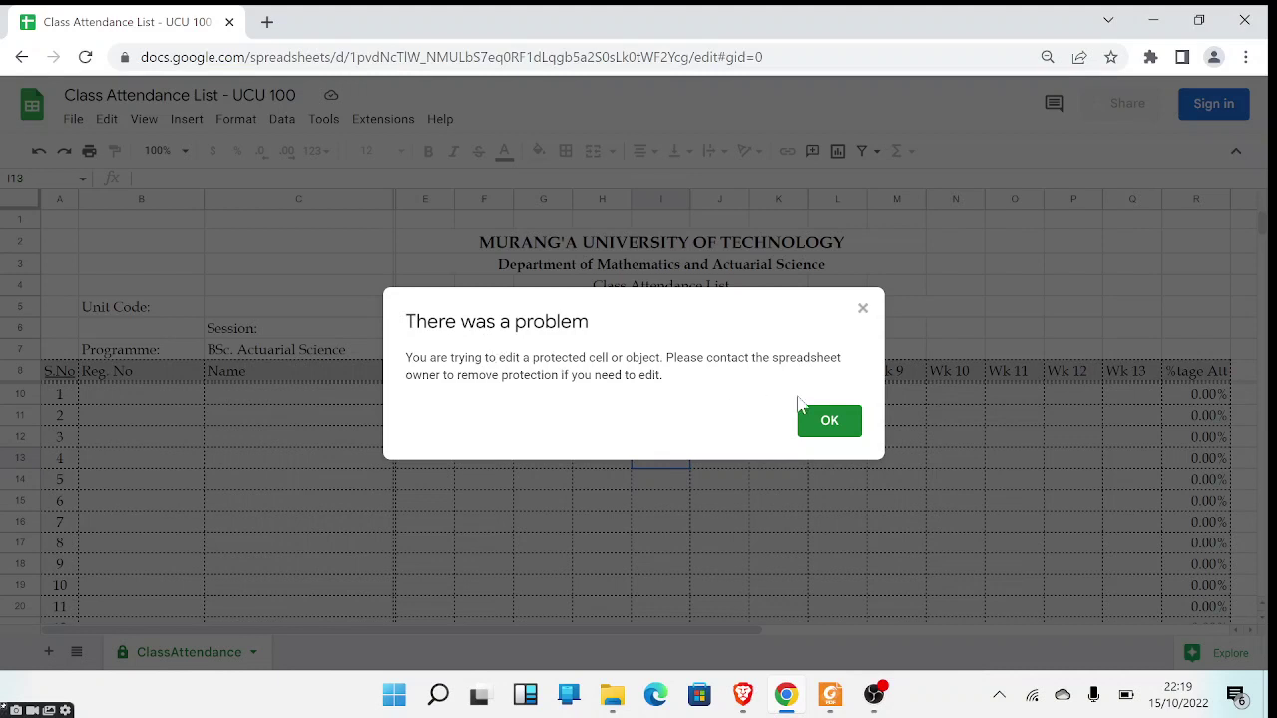
click(831, 427)
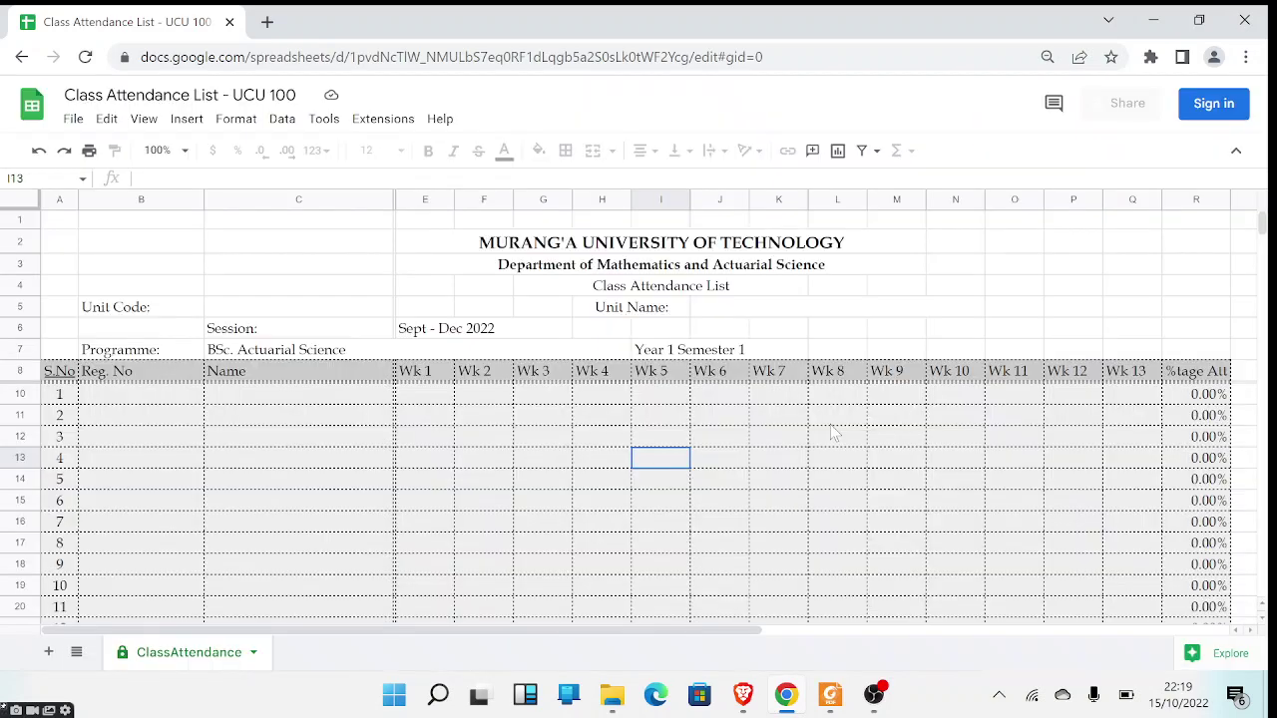
double_click(672, 316)
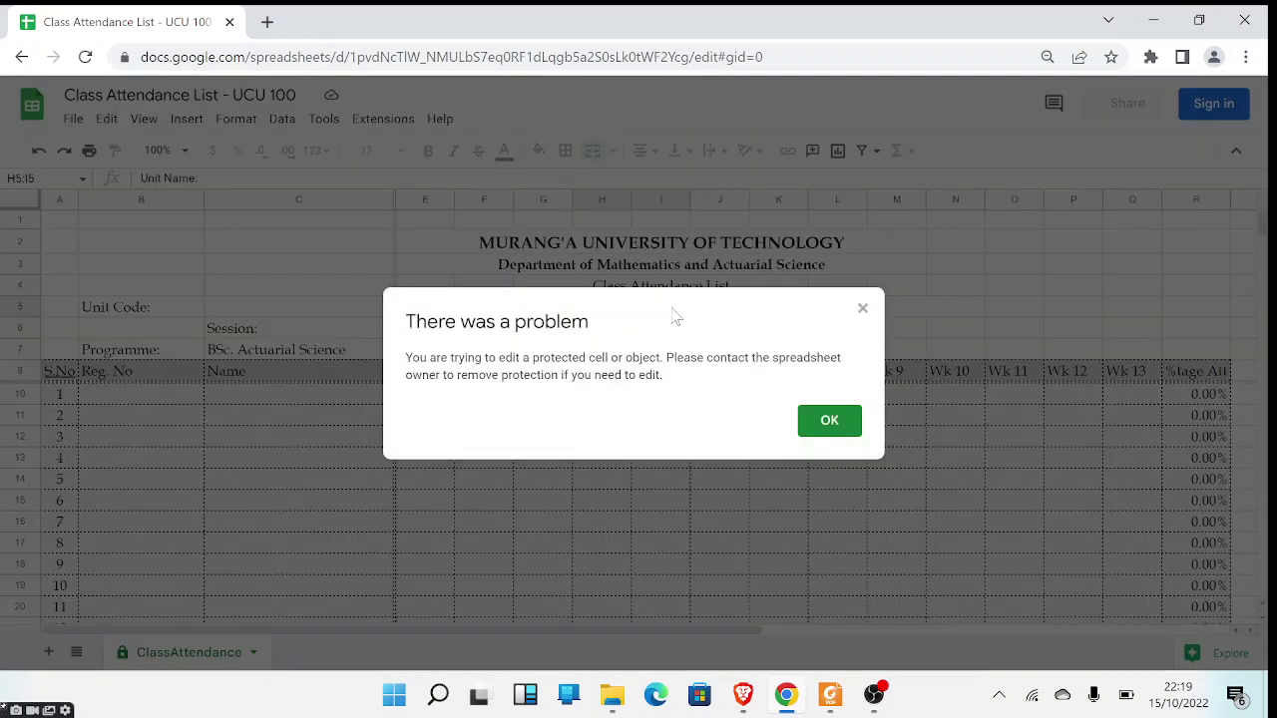
click(829, 427)
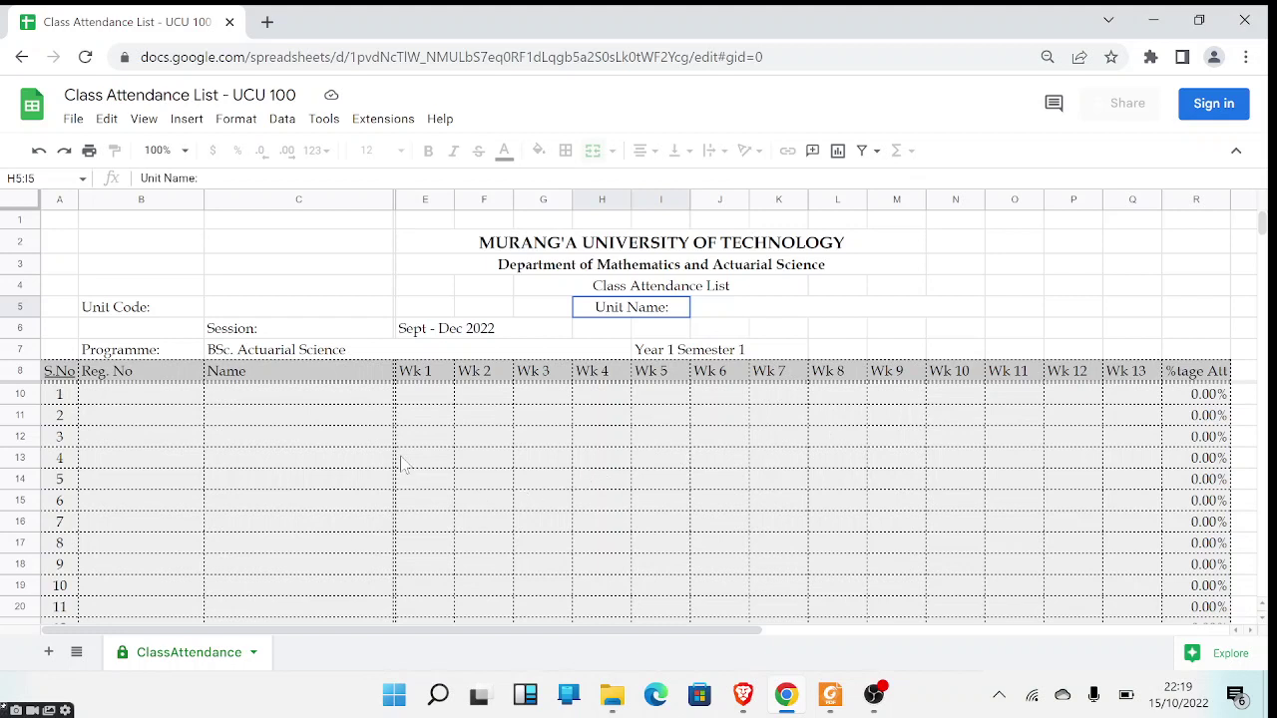
double_click(264, 461)
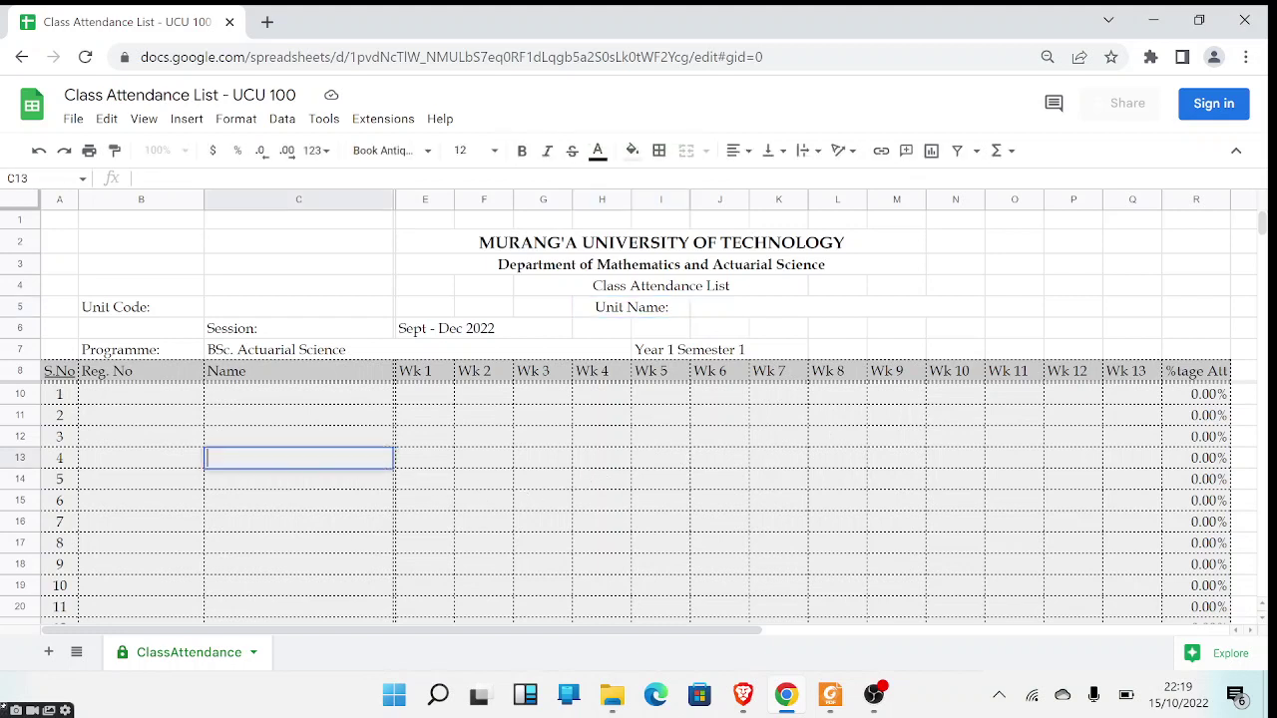
click(138, 465)
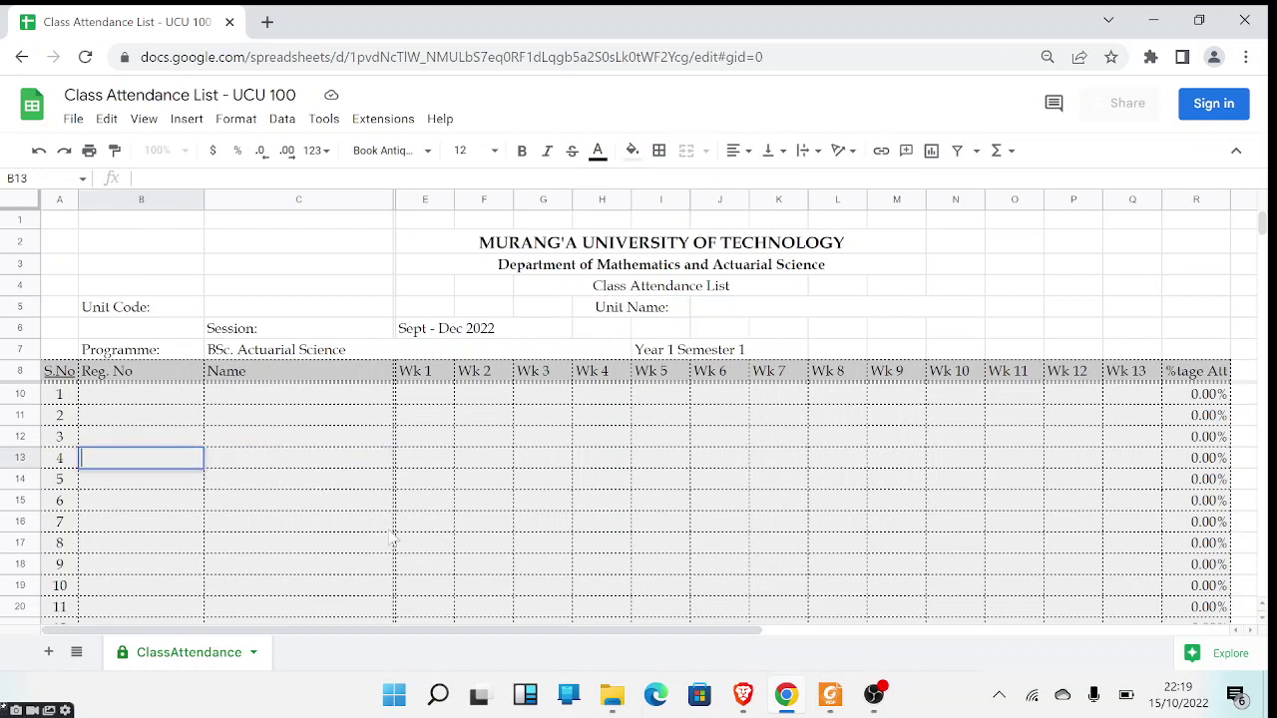
key(Return)
scroll(755, 460, down, 10)
scroll(755, 460, down, 15)
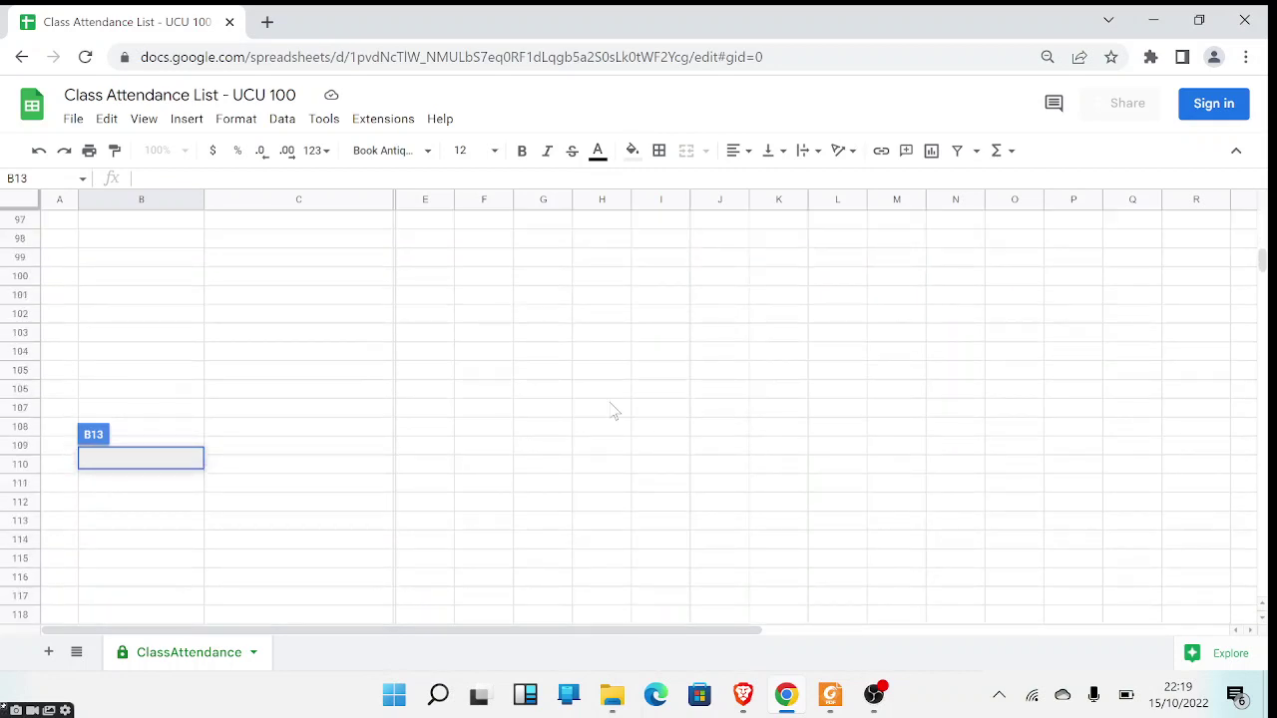
click(613, 411)
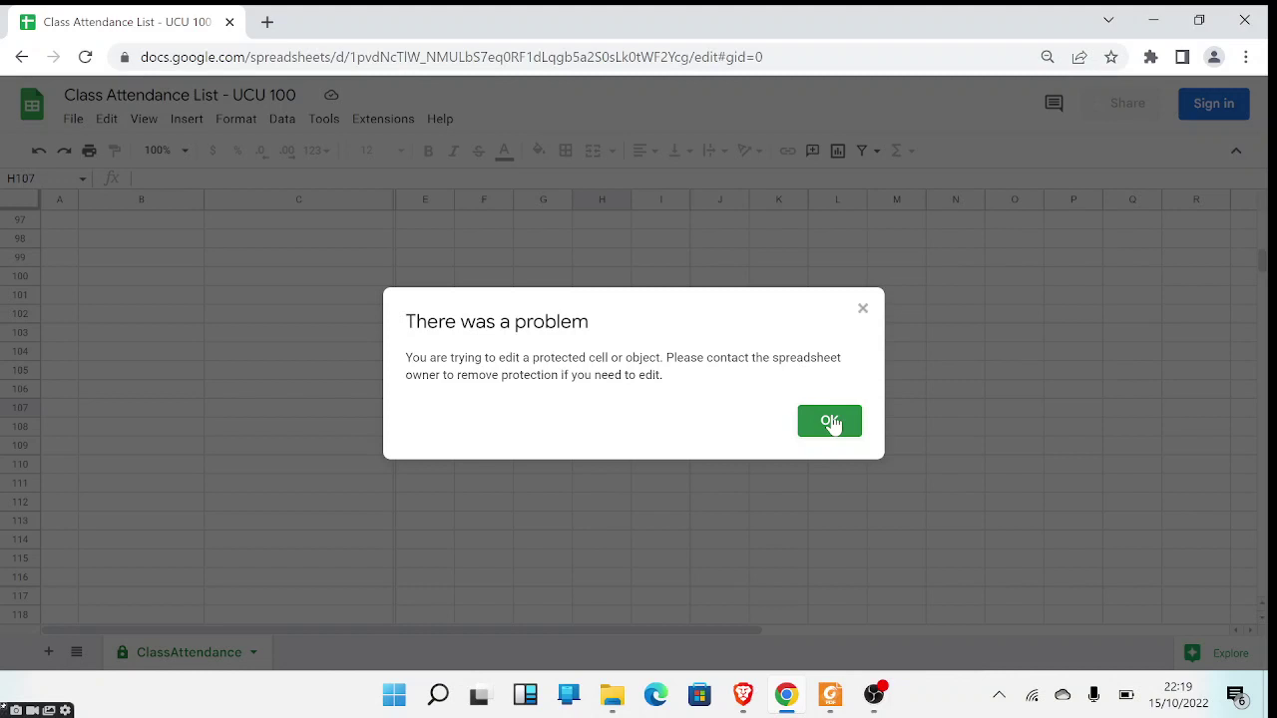
click(832, 423)
scroll(654, 367, up, 20)
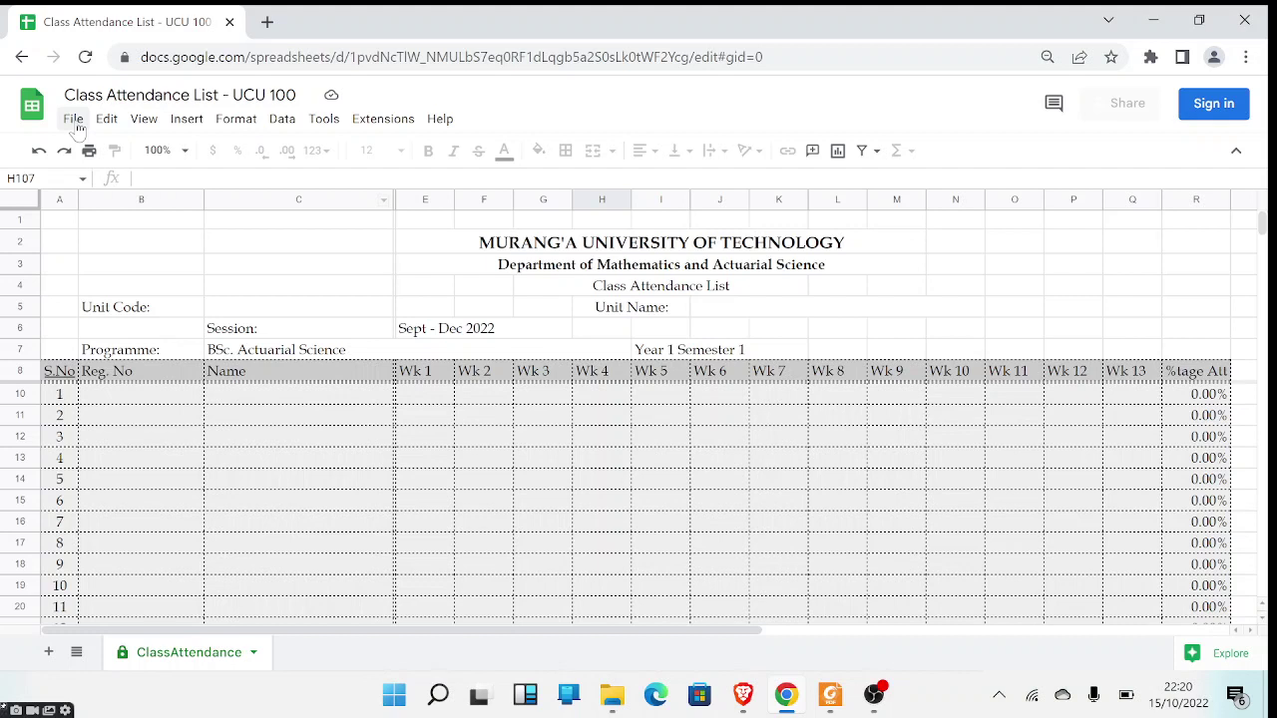
click(75, 122)
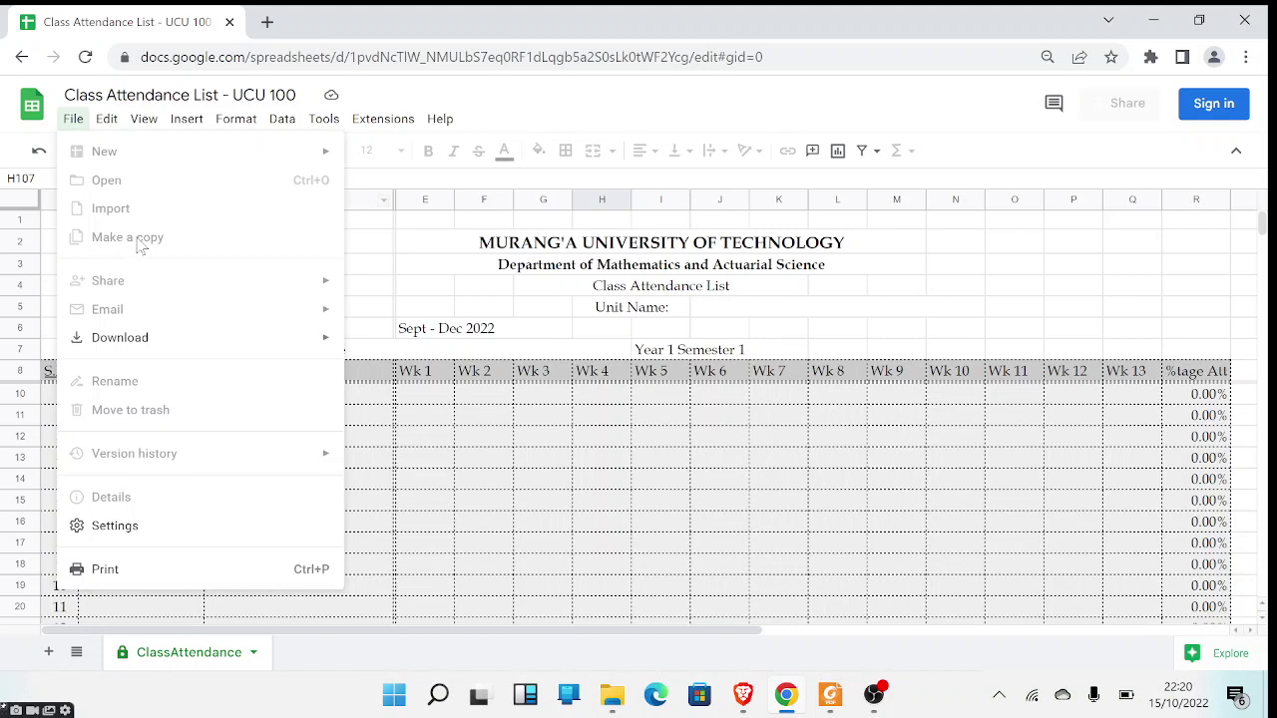
click(414, 286)
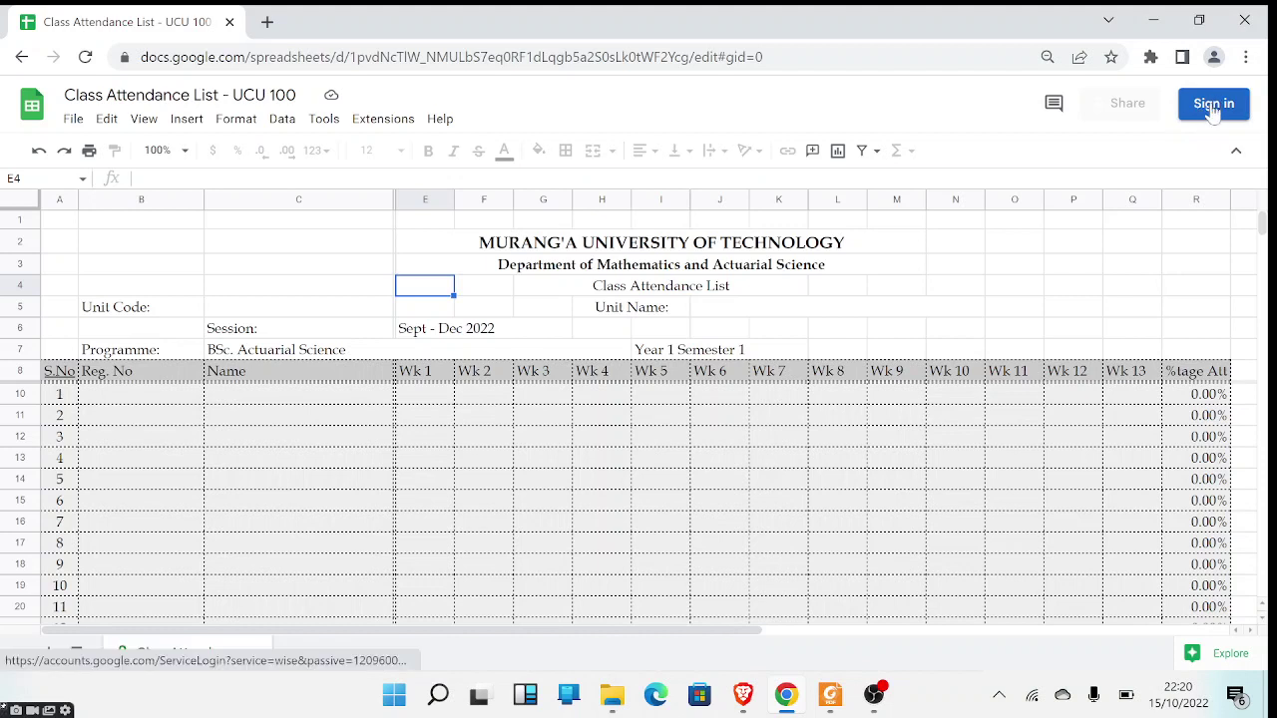
- Sign in to the personal Google account by entering its password
click(1213, 110)
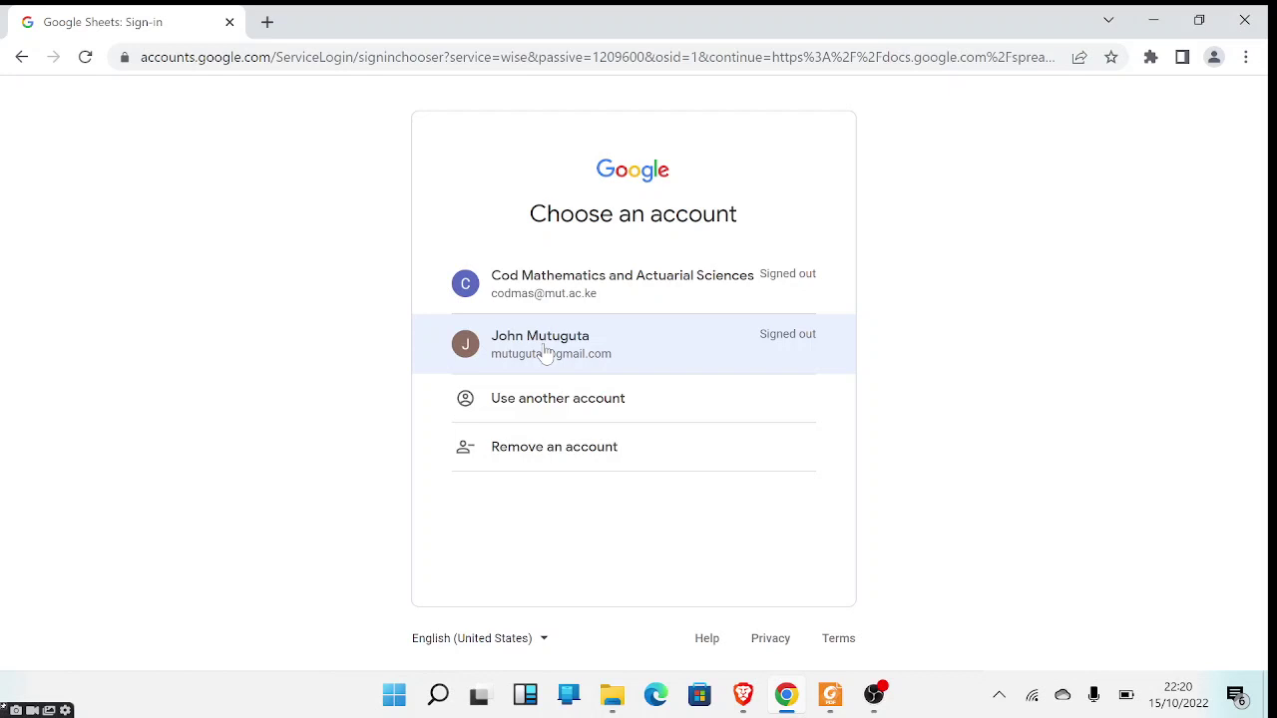
click(544, 347)
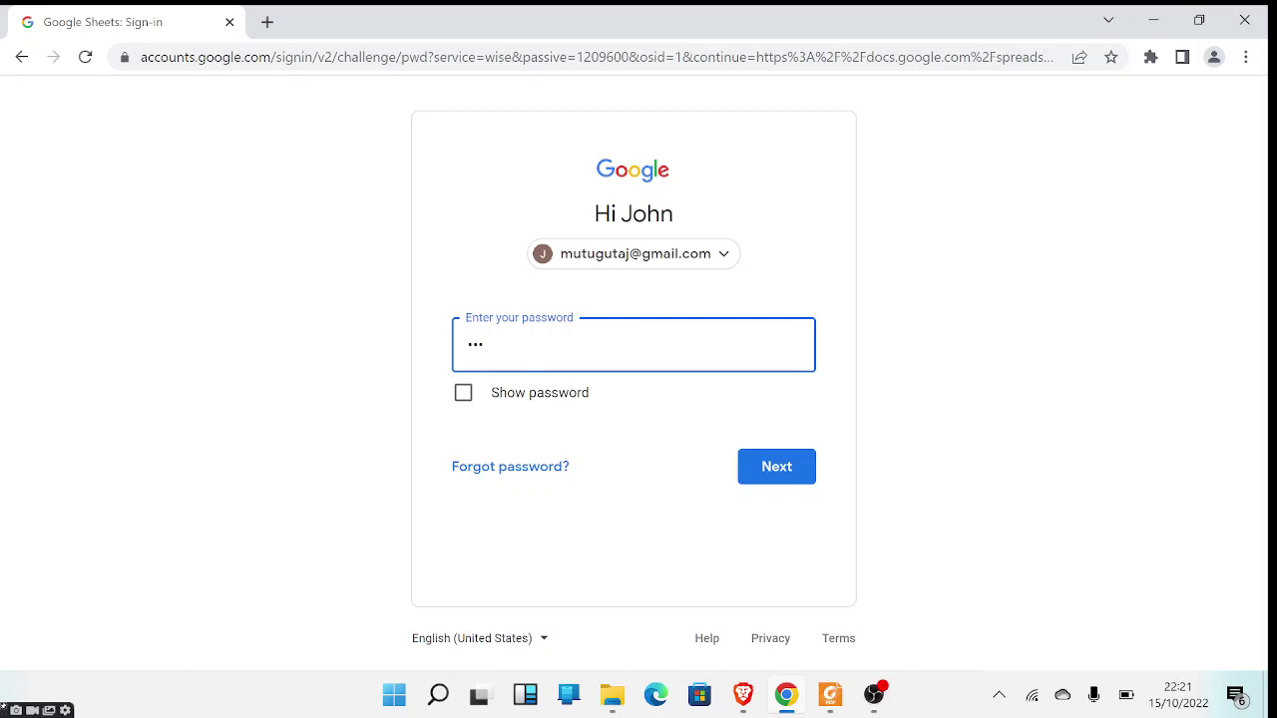
text(••••••)
click(775, 475)
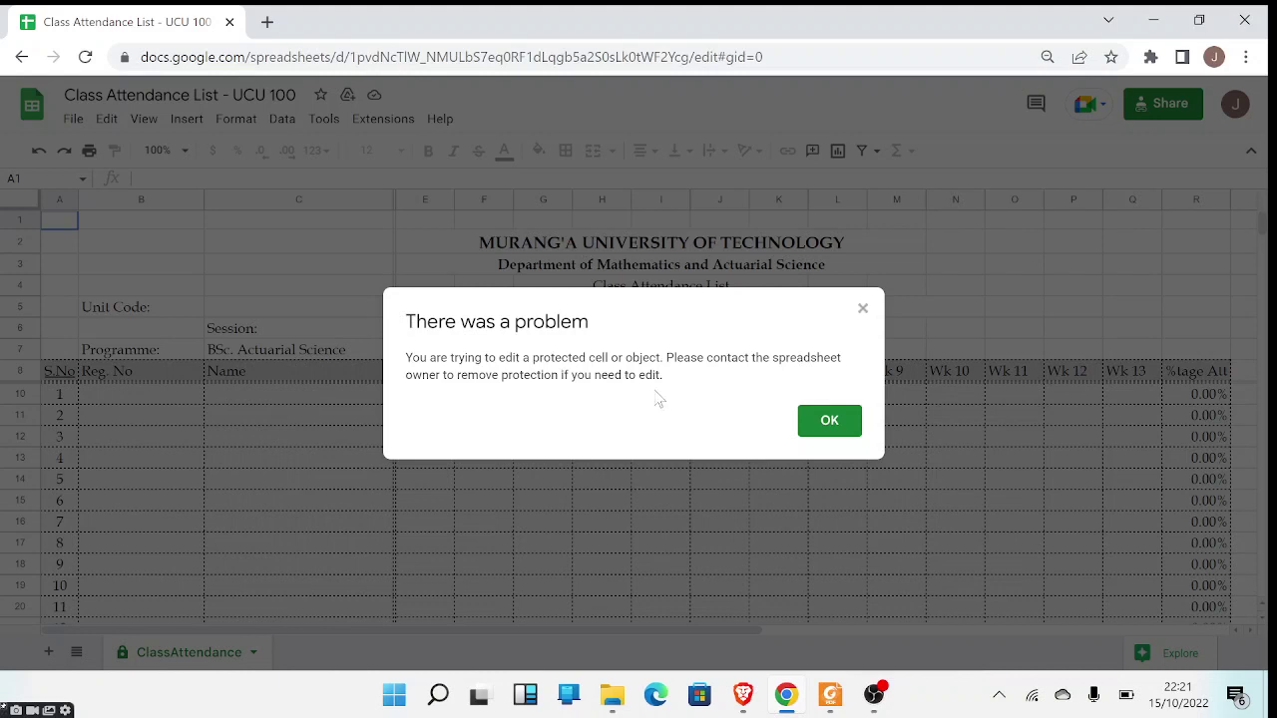
- Dismiss the 'There was a problem' warning and choose File > Make a copy
click(830, 422)
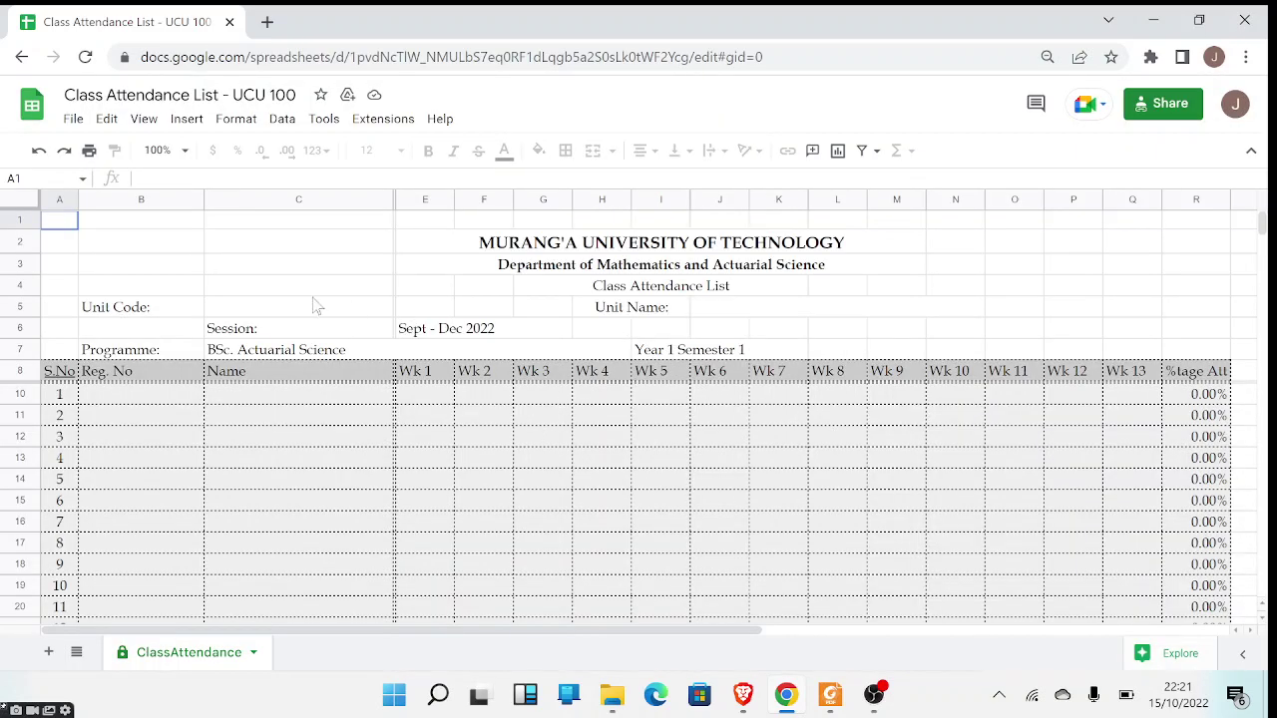
click(71, 122)
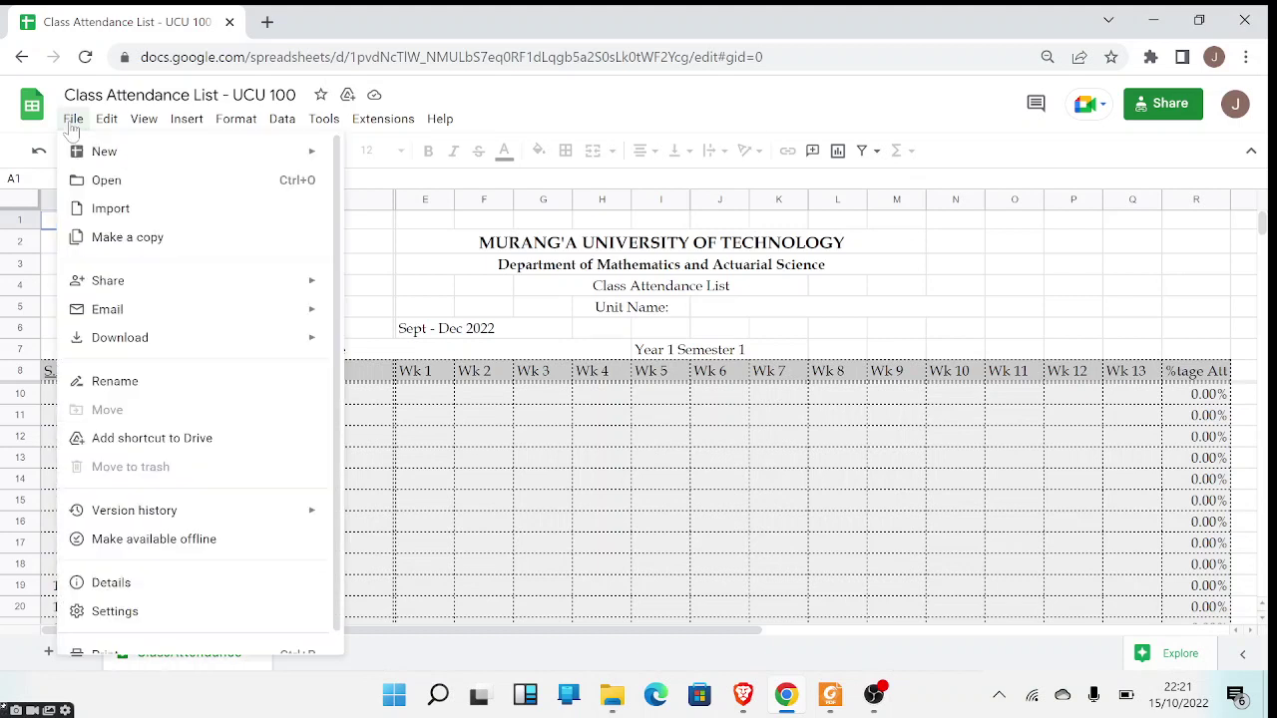
click(125, 239)
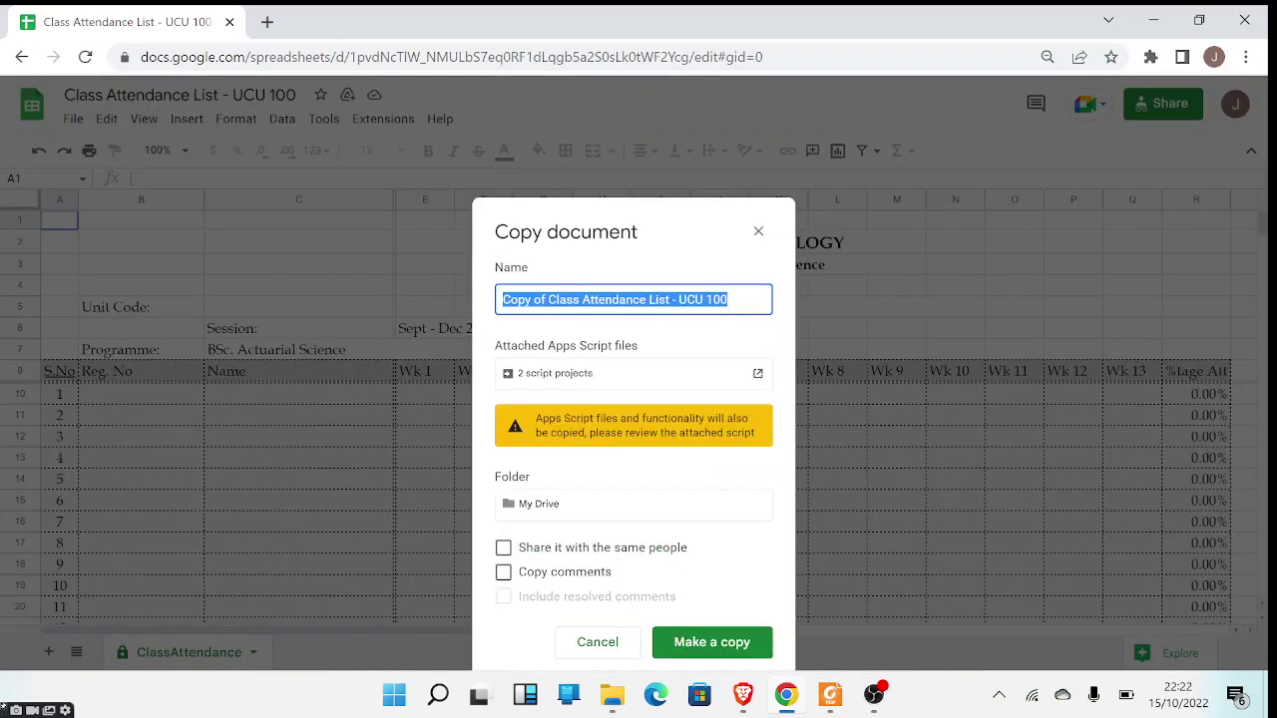
- Change the copy's name to 'Class Attendance List - AMM108' and move the dialog up
click(547, 299)
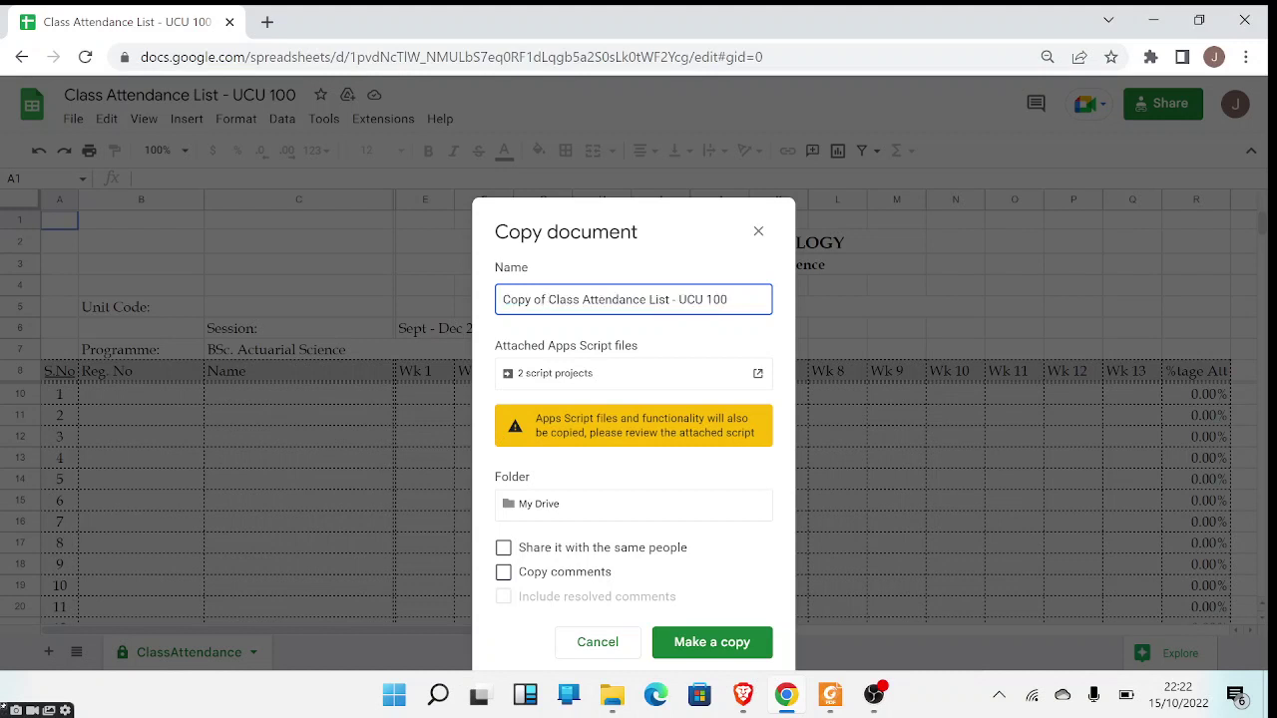
key(BackSpace)
key(BackSpace)
key(BackSpace)
key(BackSpace)
key(BackSpace)
key(BackSpace)
key(BackSpace)
key(BackSpace)
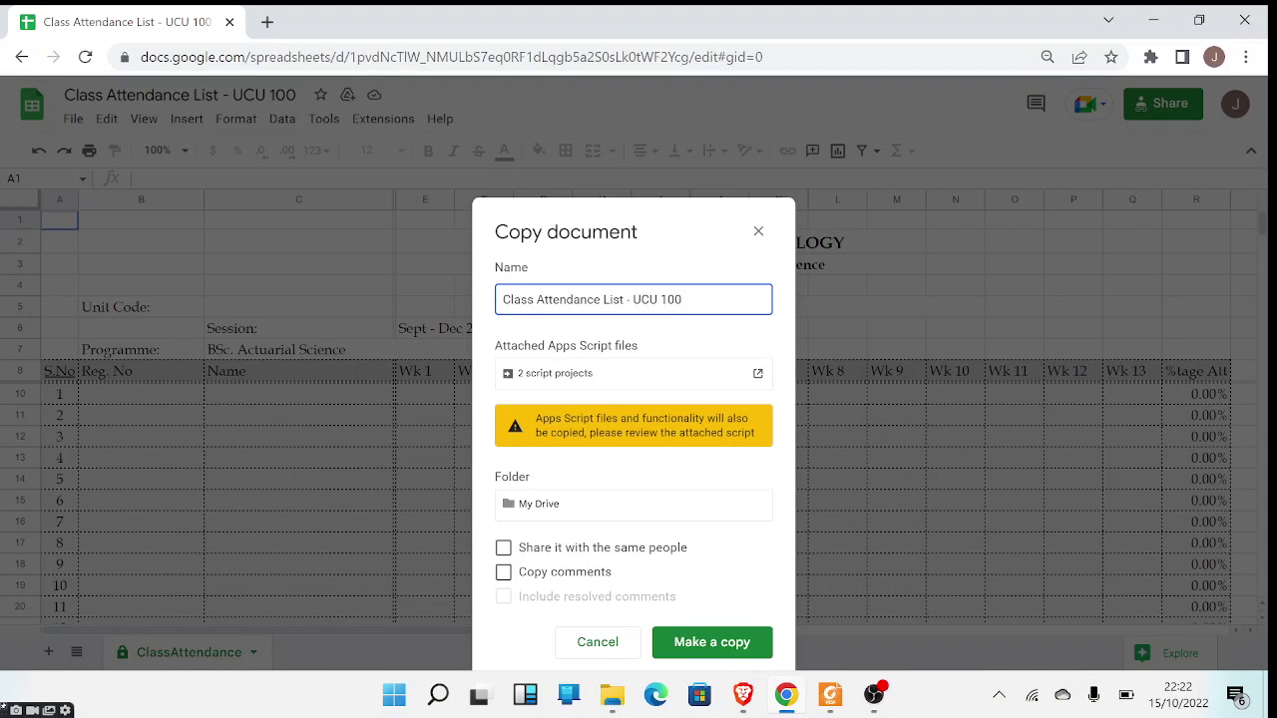
drag(632, 299, 683, 299)
text(a)
key(BackSpace)
text(amm 108)
double_click(647, 299)
text(AMM108)
drag(617, 225, 598, 150)
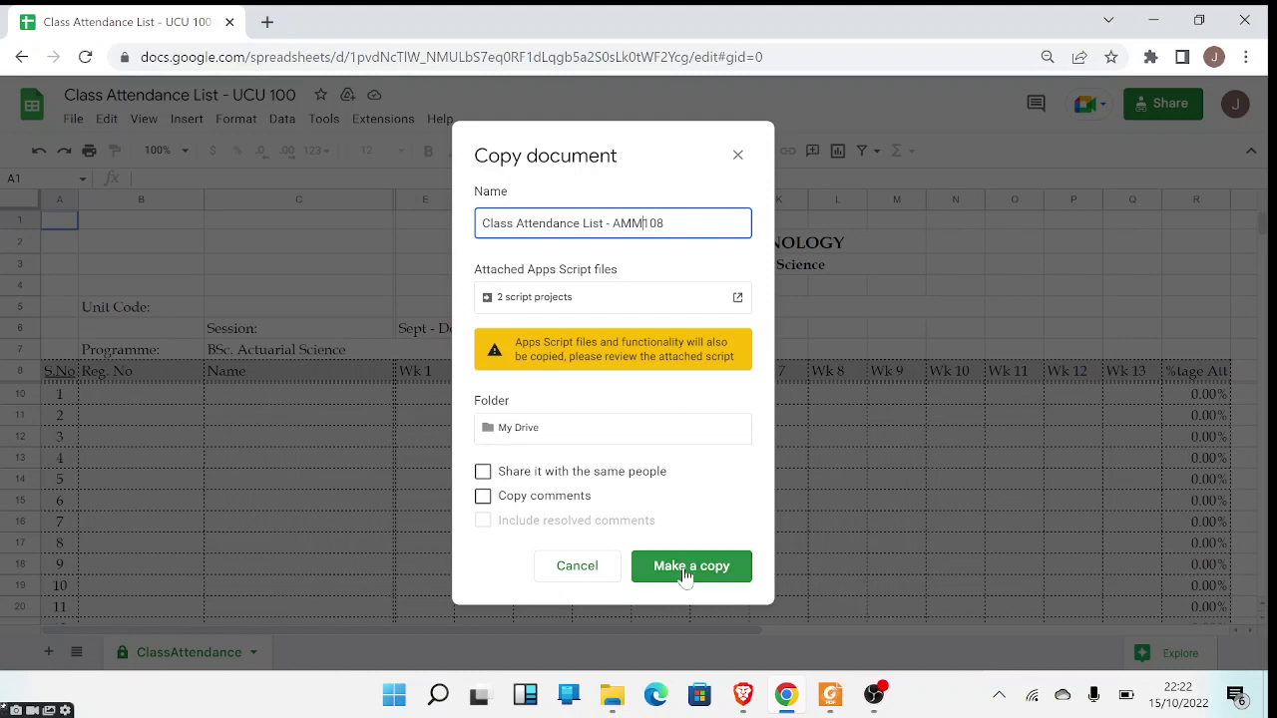
- Create the copy, then test editing by typing TT in cell I13 and erasing it
click(685, 570)
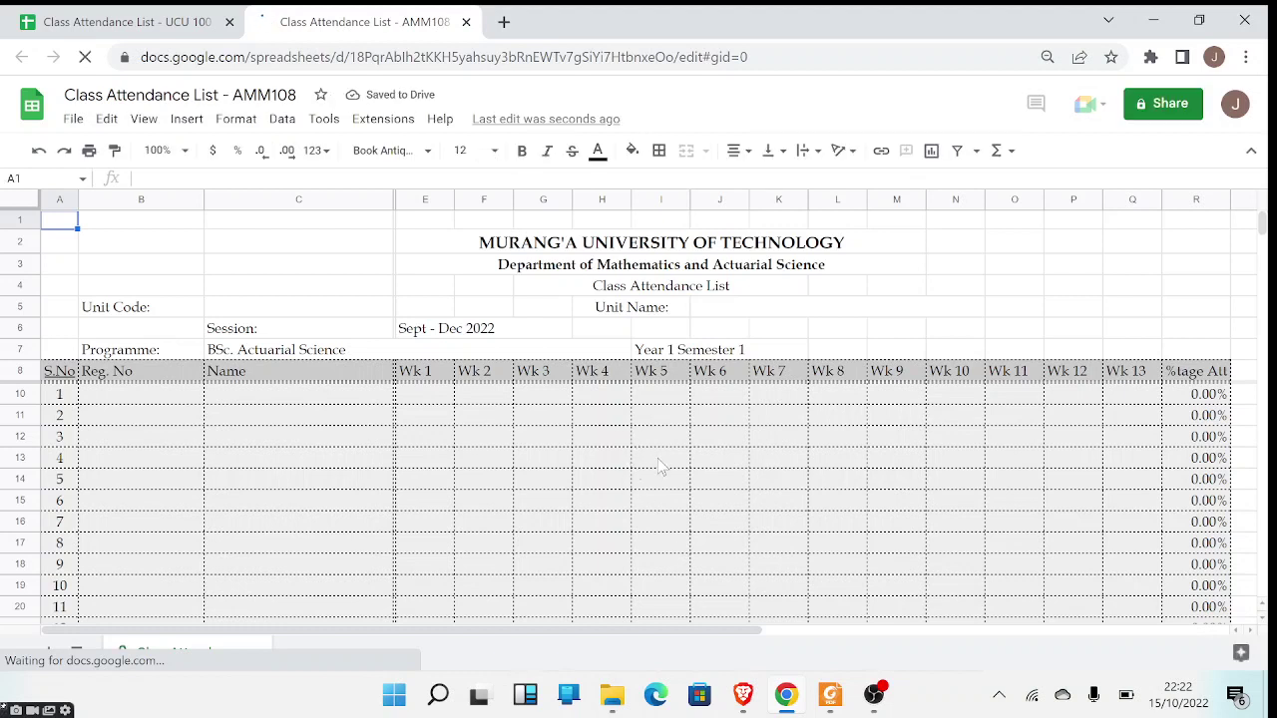
click(658, 462)
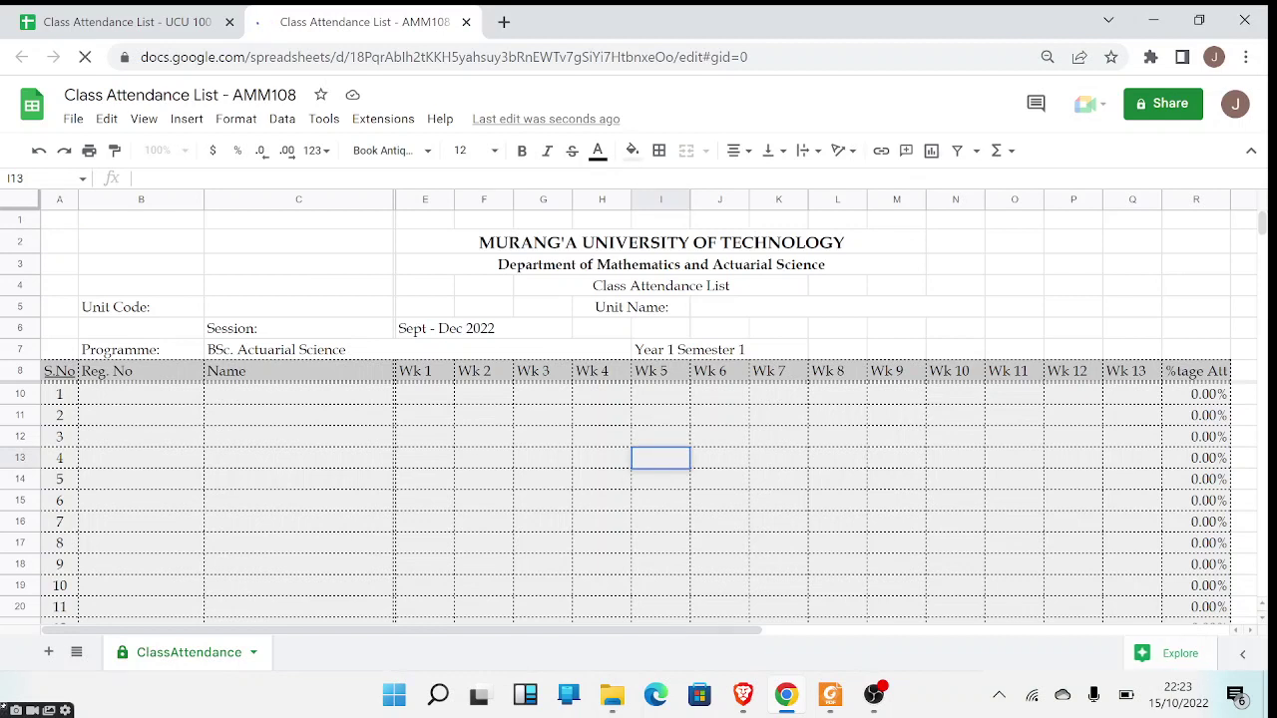
text(TT)
key(BackSpace)
key(BackSpace)
- Check that cells I16, J16, I50 and J12 of the copy can be selected and edited
click(659, 530)
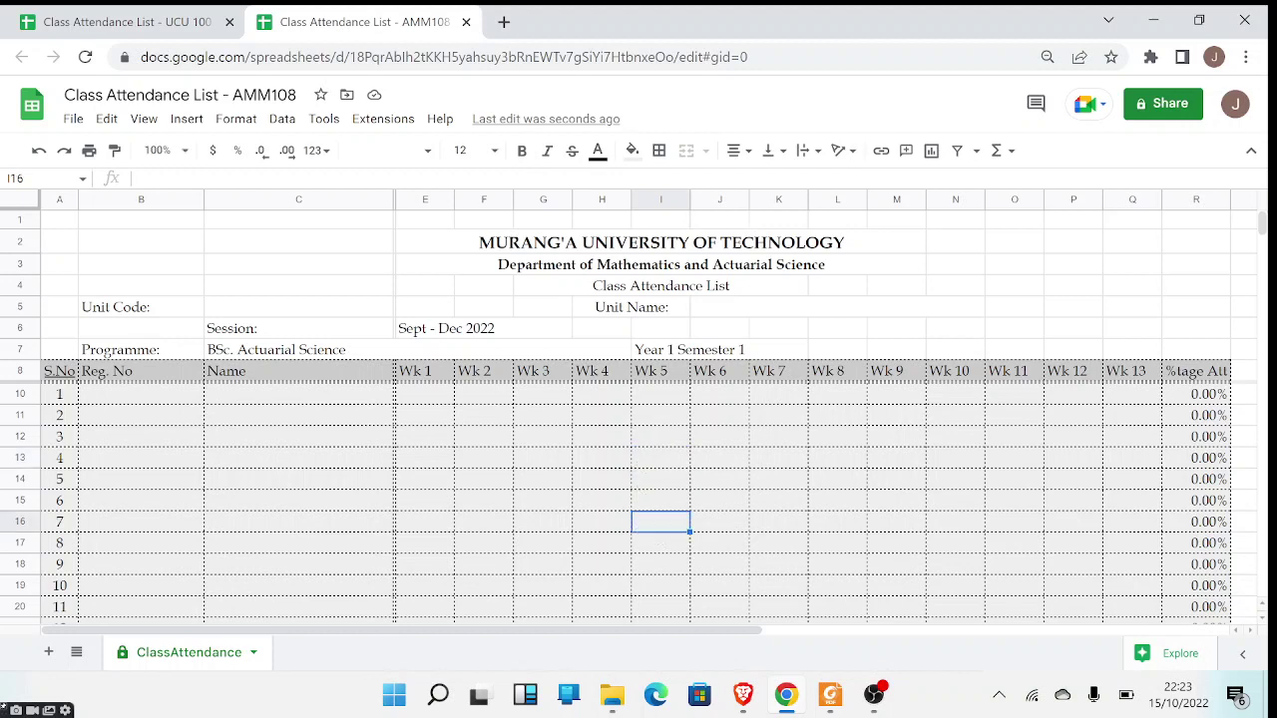
click(722, 529)
double_click(725, 532)
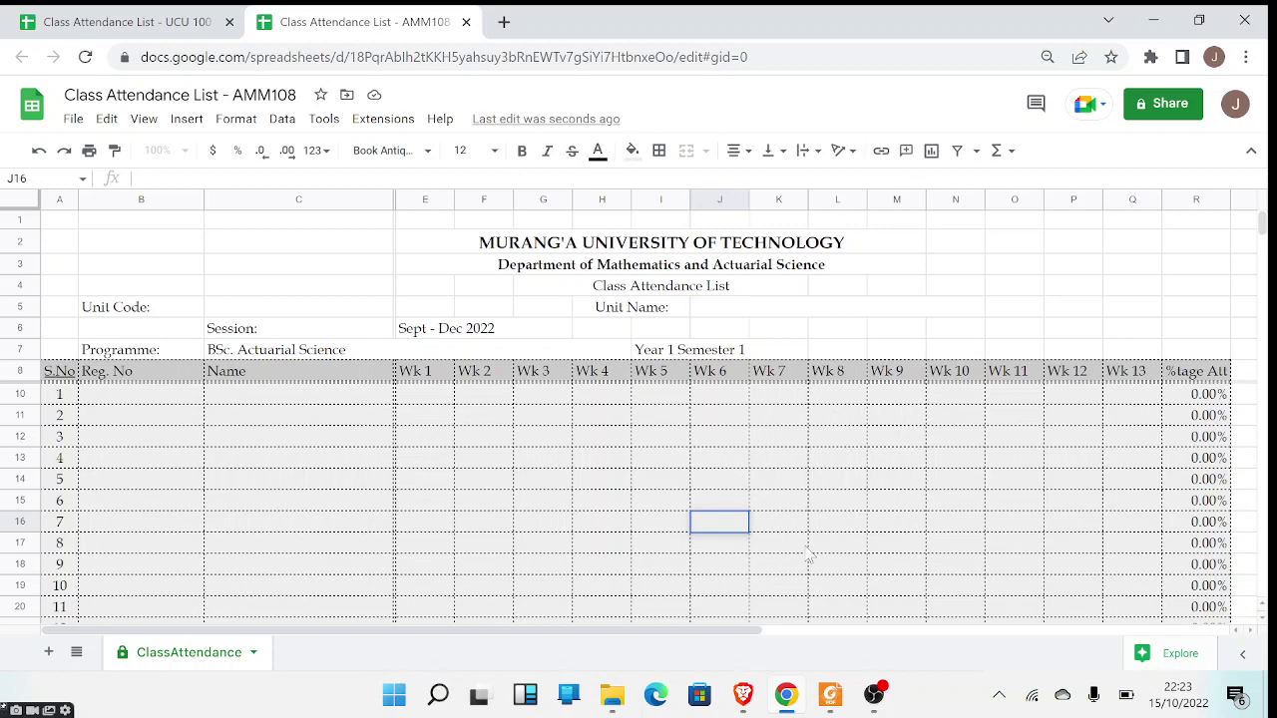
scroll(809, 551, down, 8)
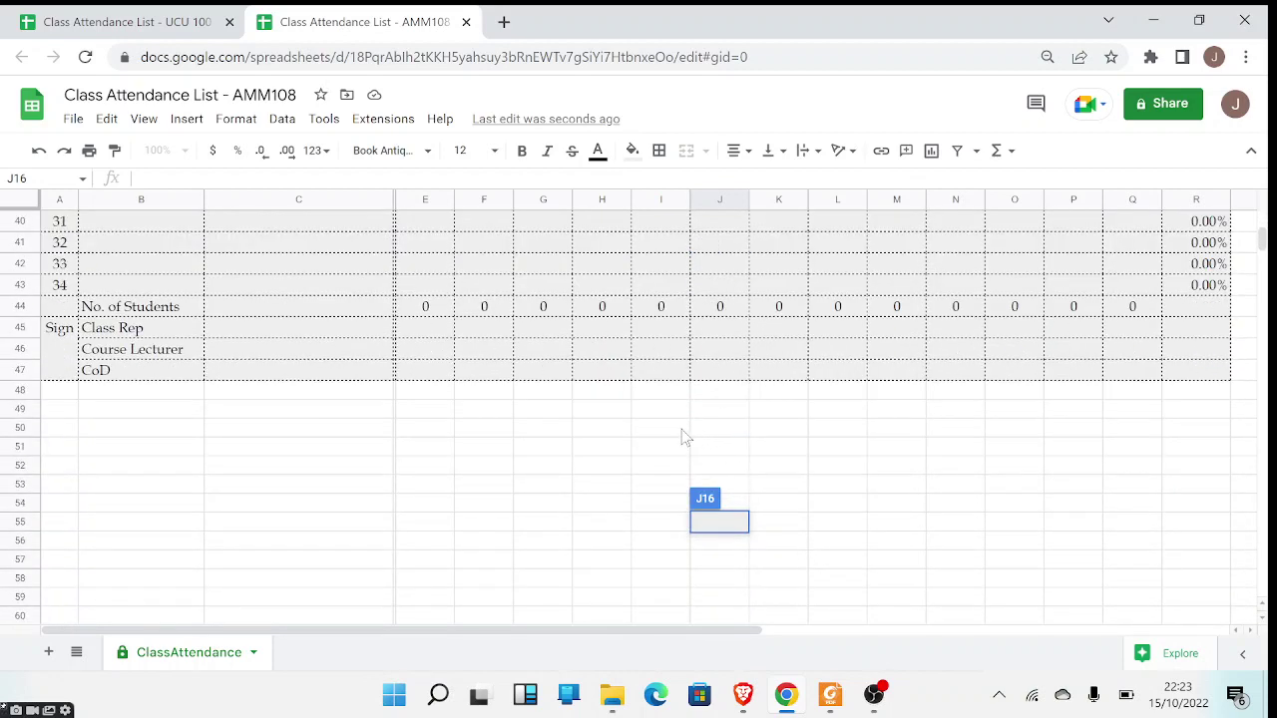
click(673, 435)
scroll(733, 439, up, 8)
click(733, 438)
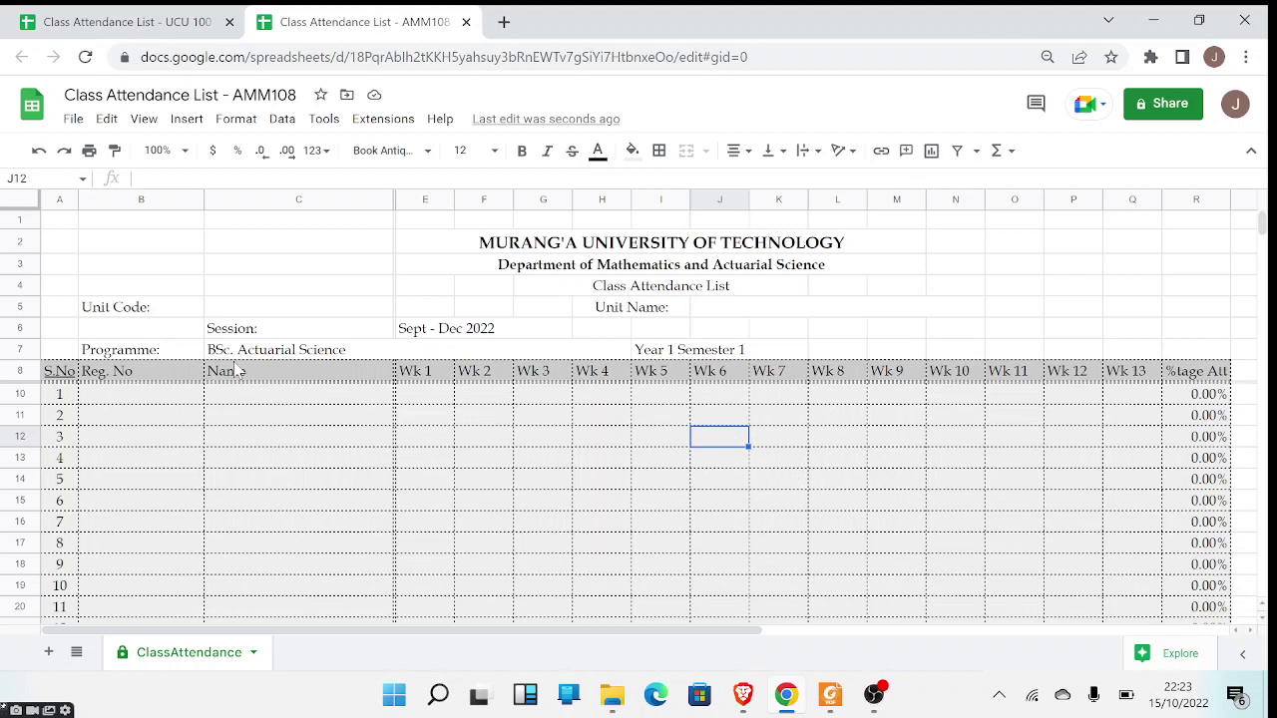
- Enter 'AMM 108' in Unit Code cell C5 and 'Mathematics' in the Unit Name cell
click(296, 316)
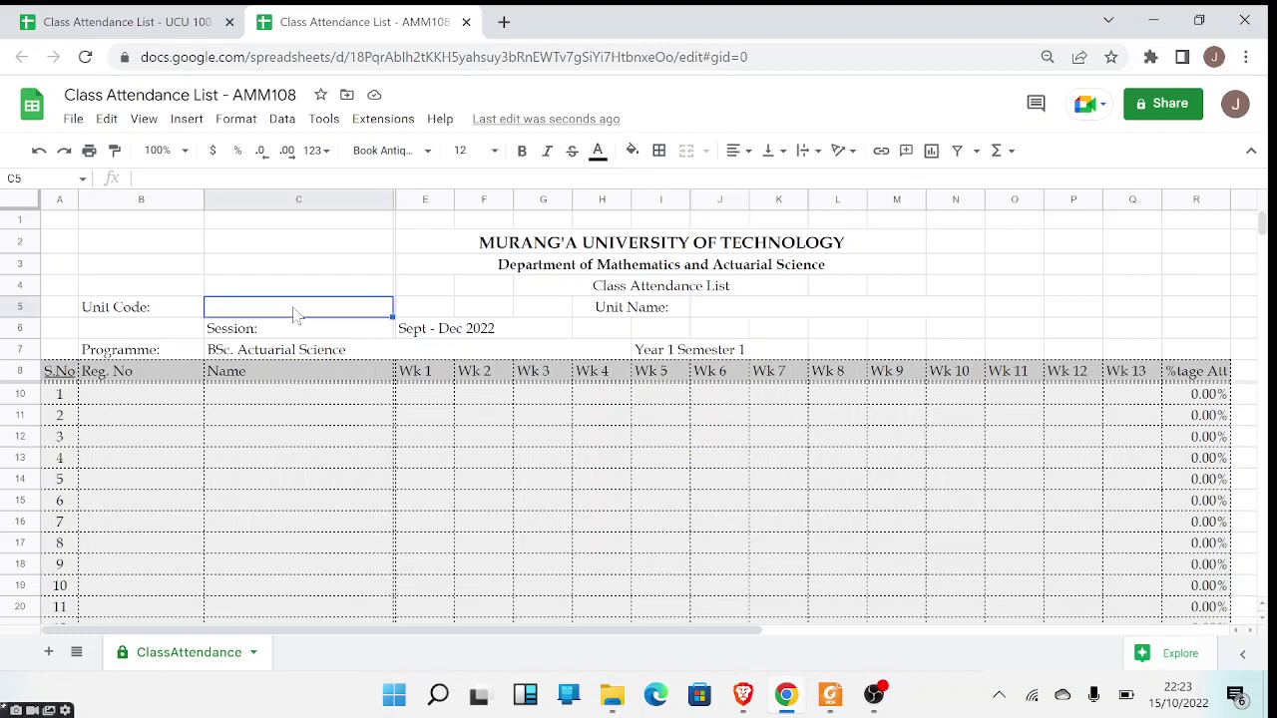
text(AMM 108)
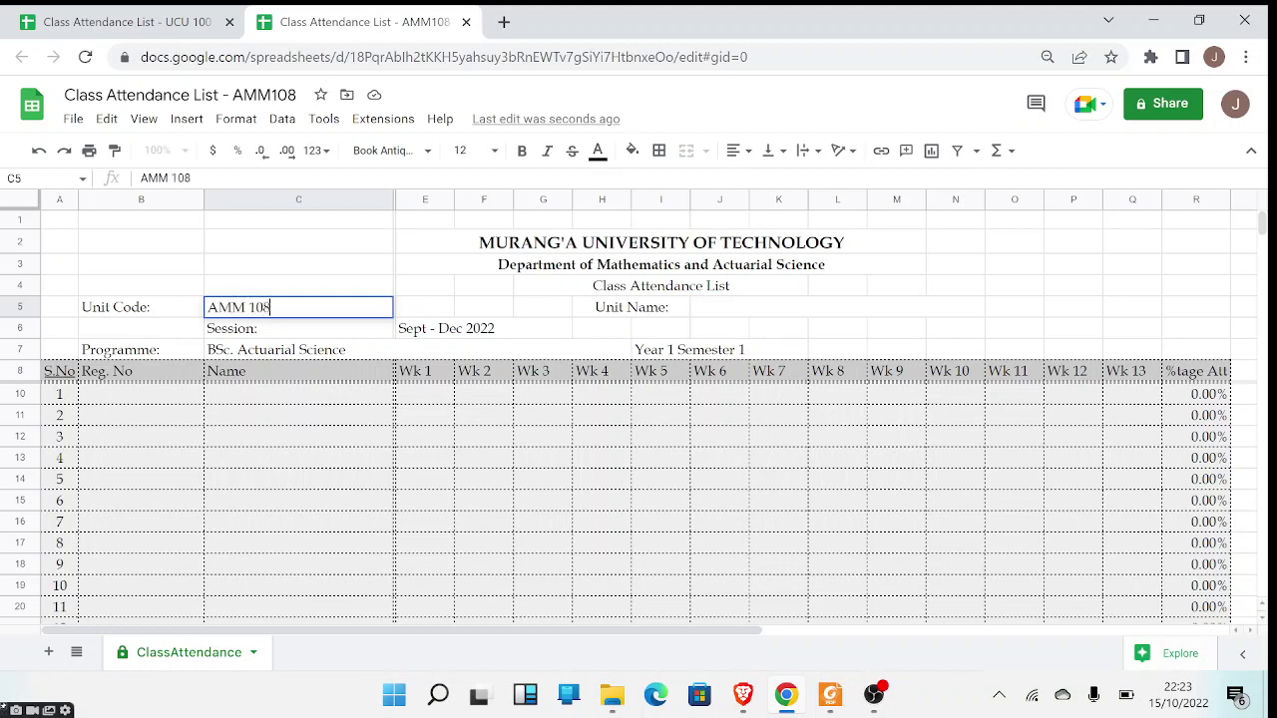
click(736, 313)
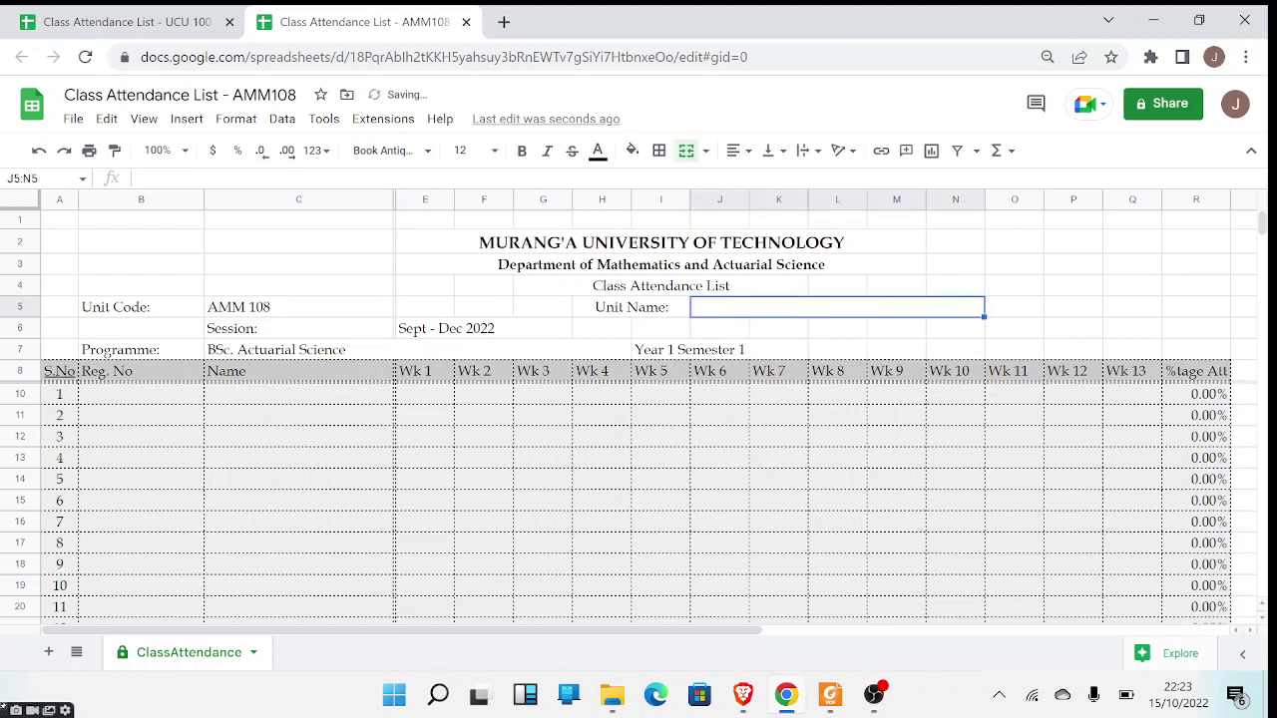
text(Mathe)
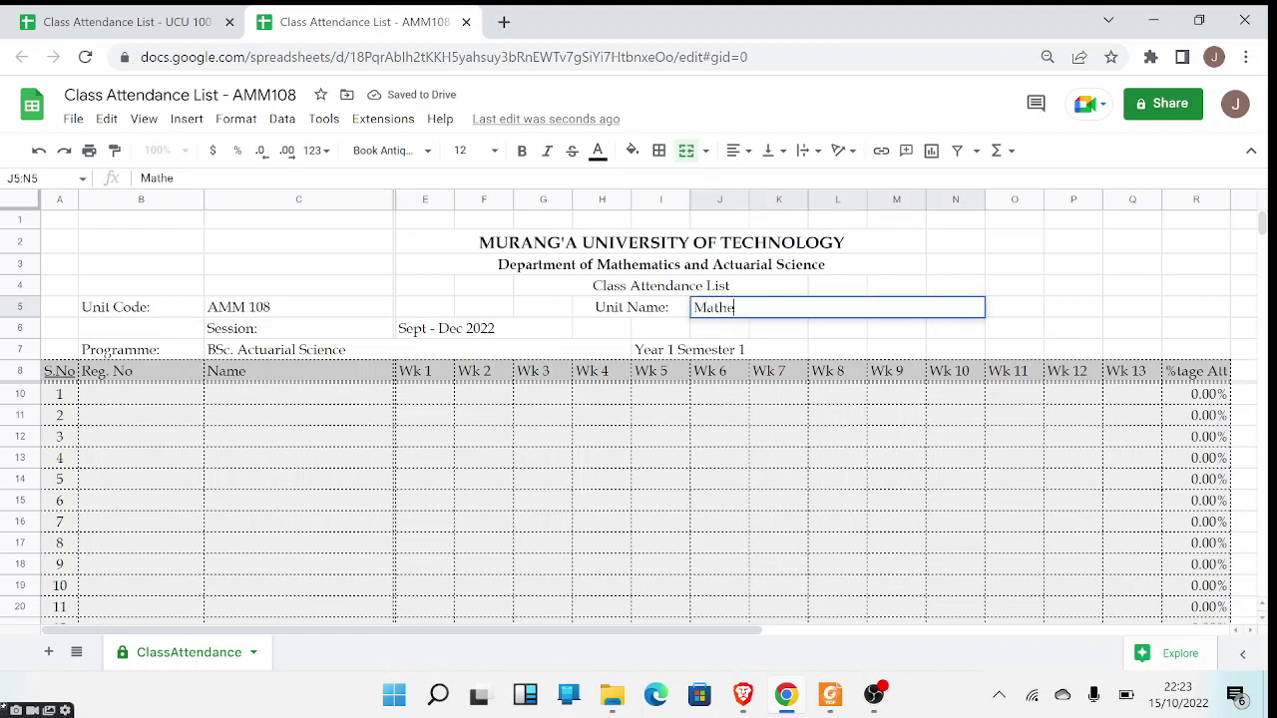
text(matics)
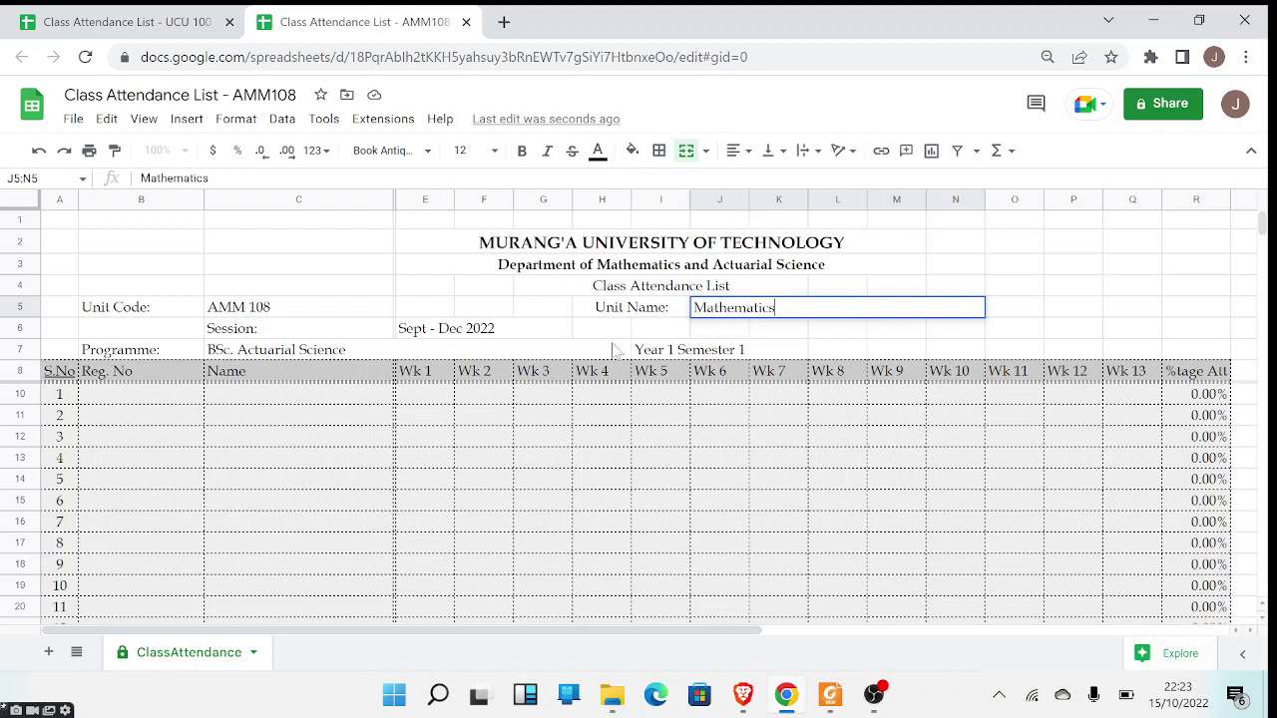
click(559, 422)
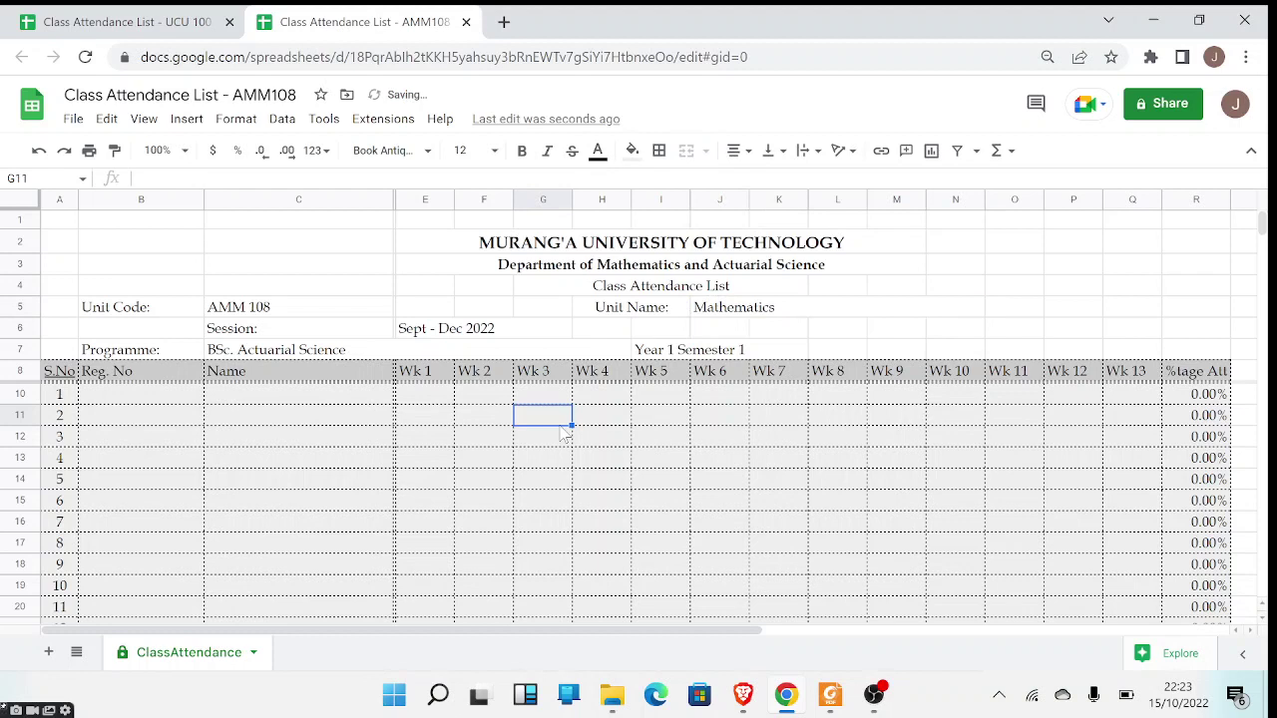
click(290, 352)
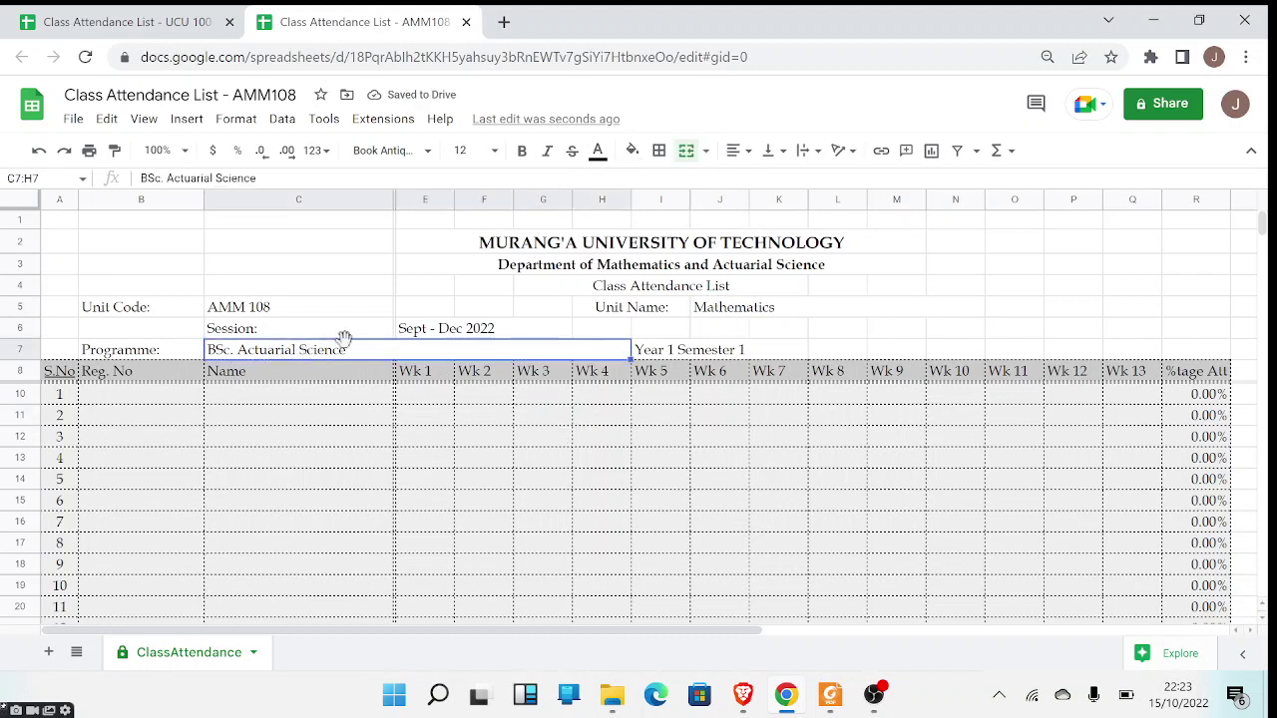
click(690, 353)
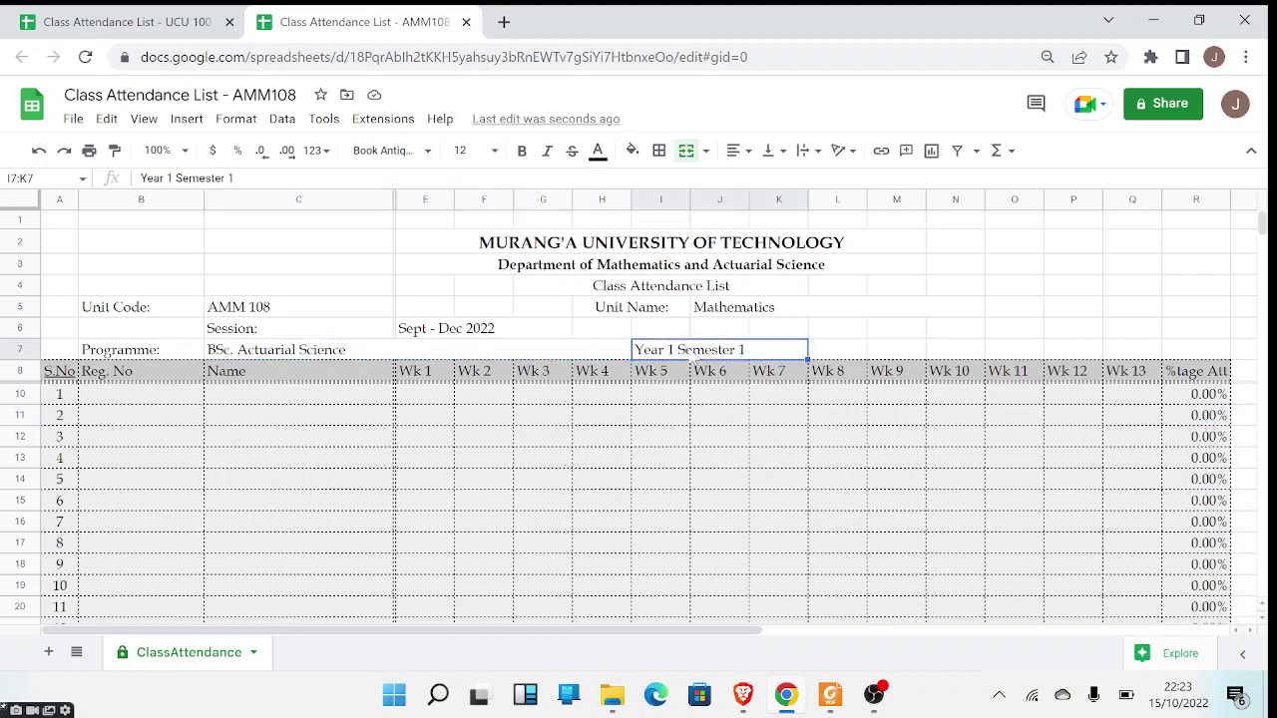
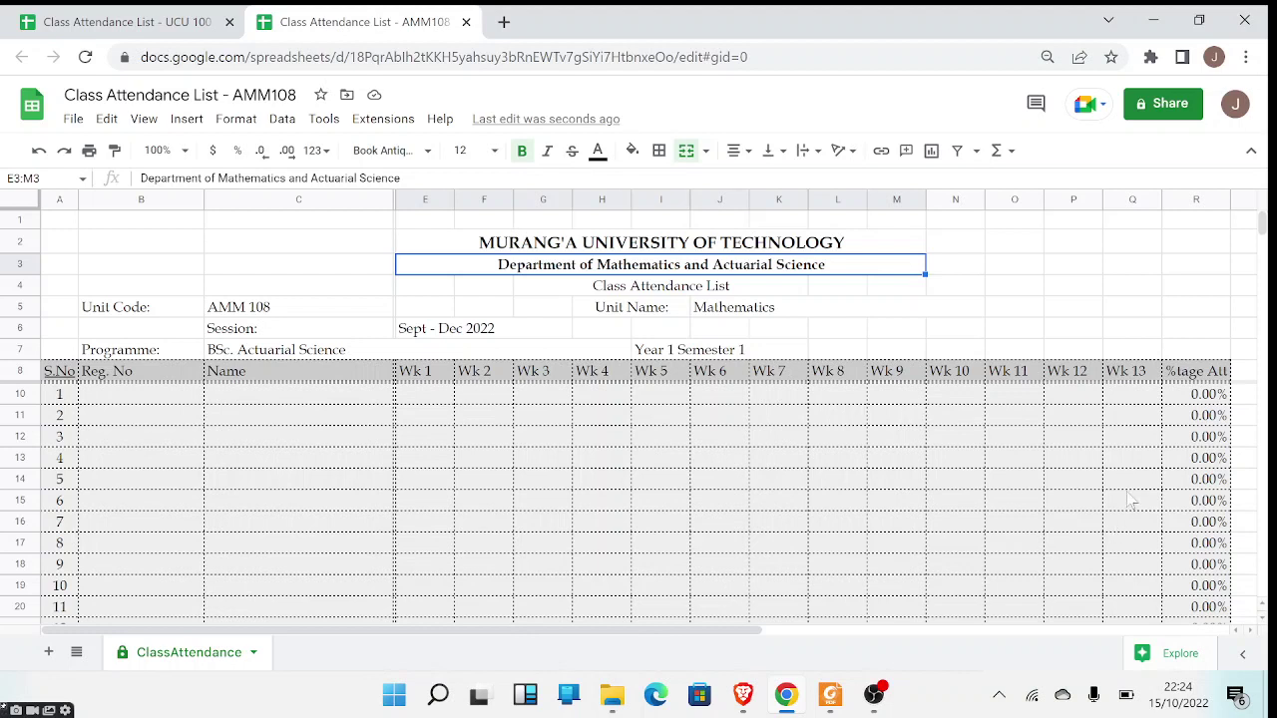
click(428, 399)
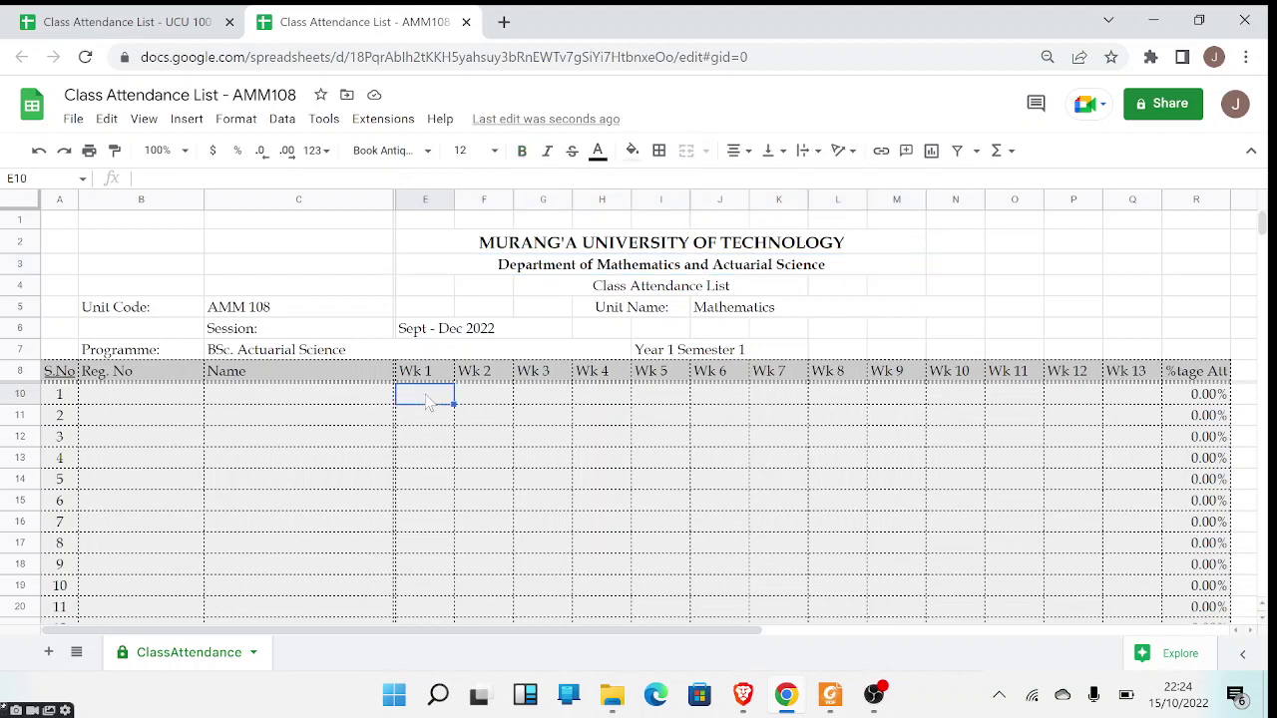
text(p)
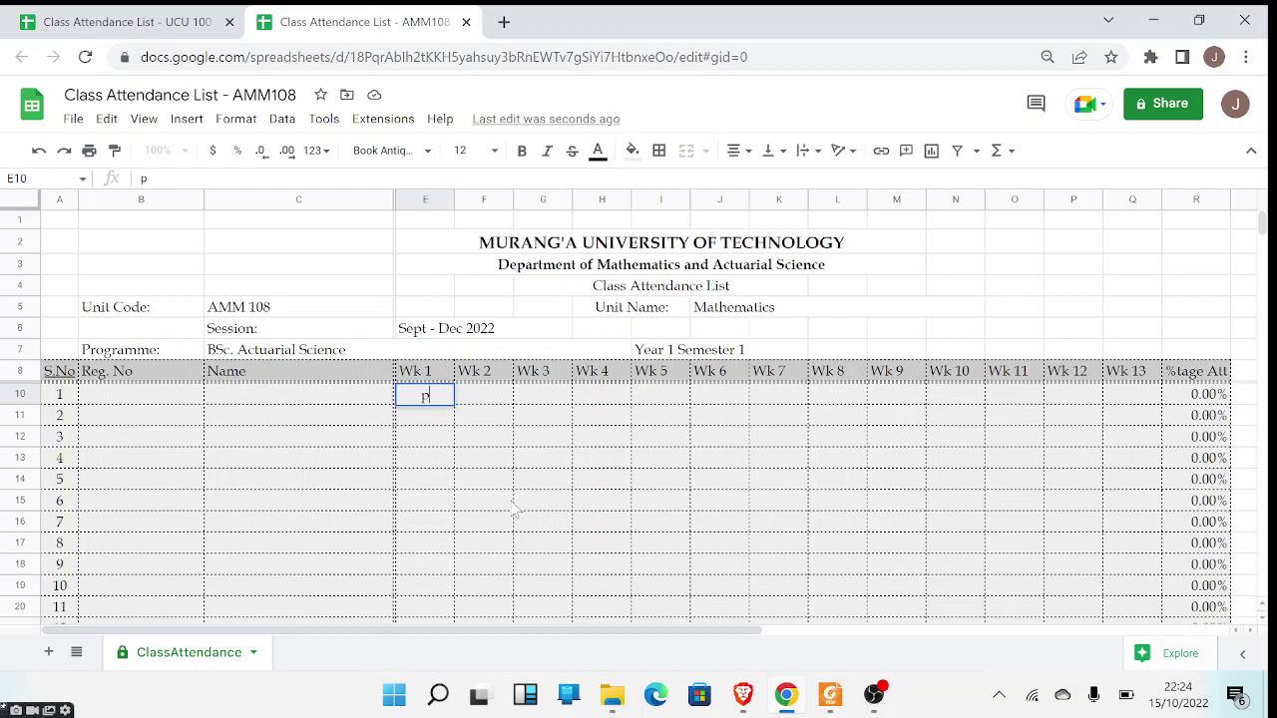
key(Escape)
key(Down)
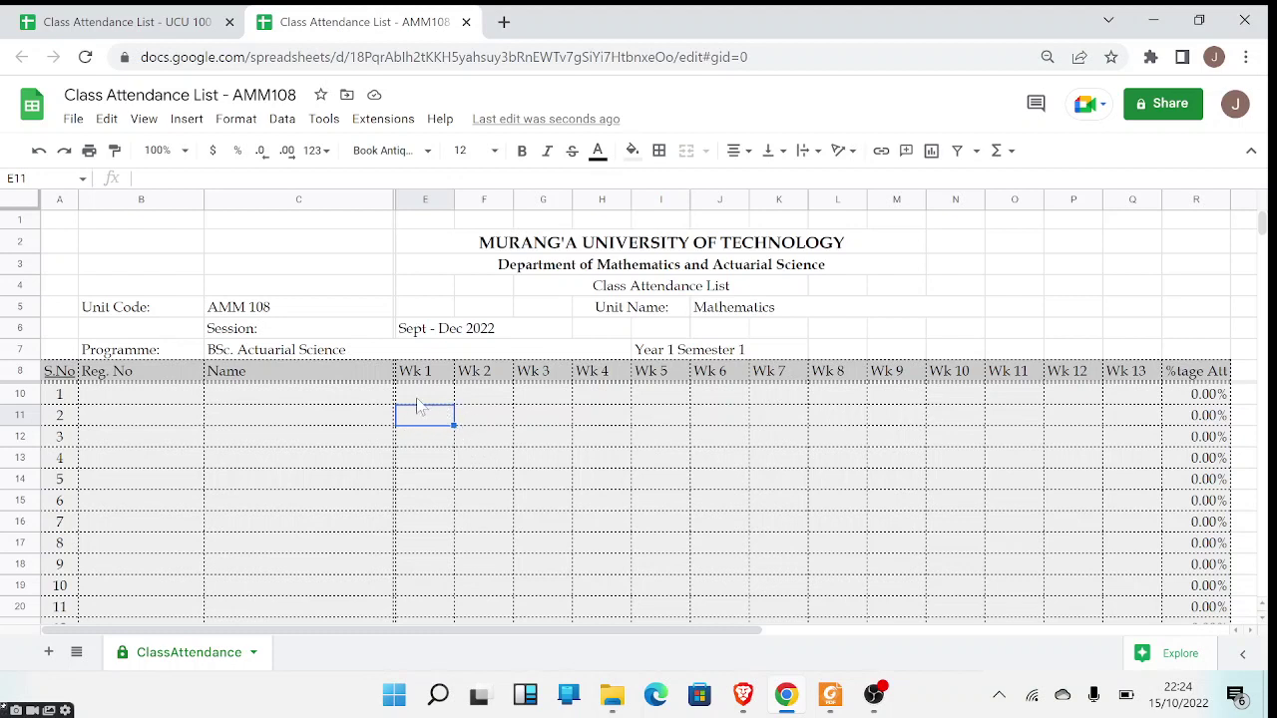
click(420, 396)
text(p)
key(Return)
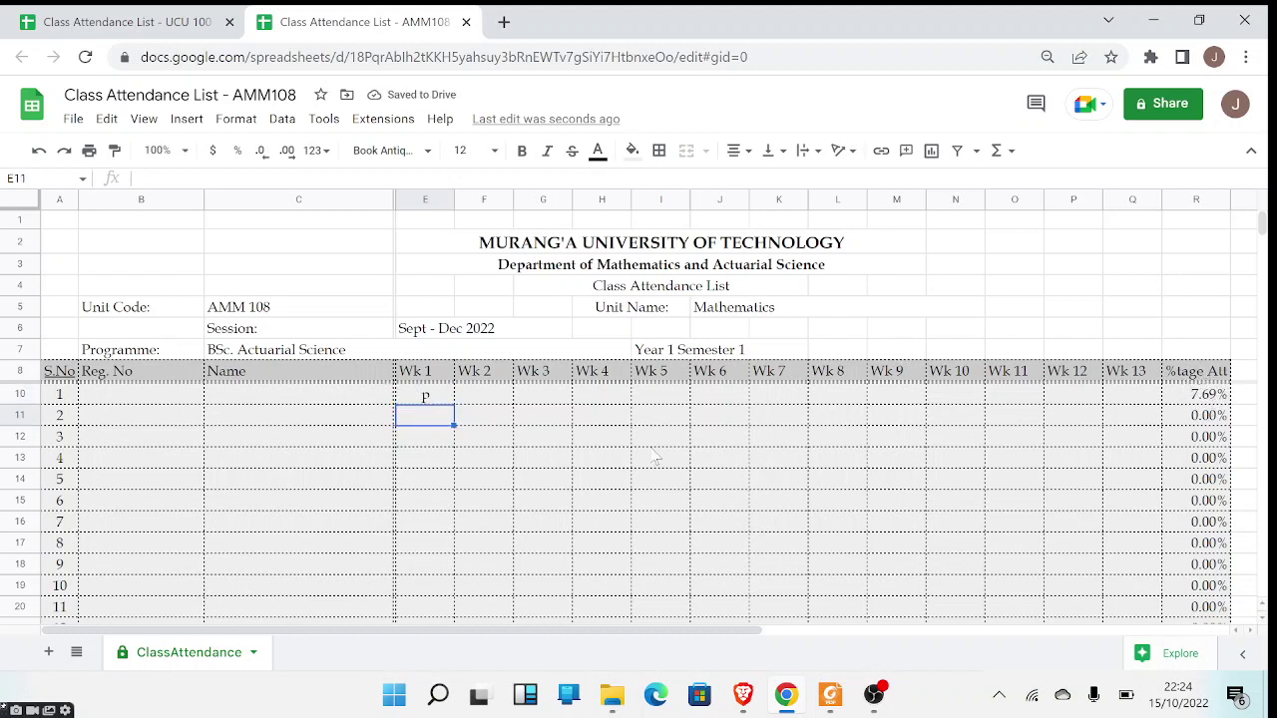
click(427, 399)
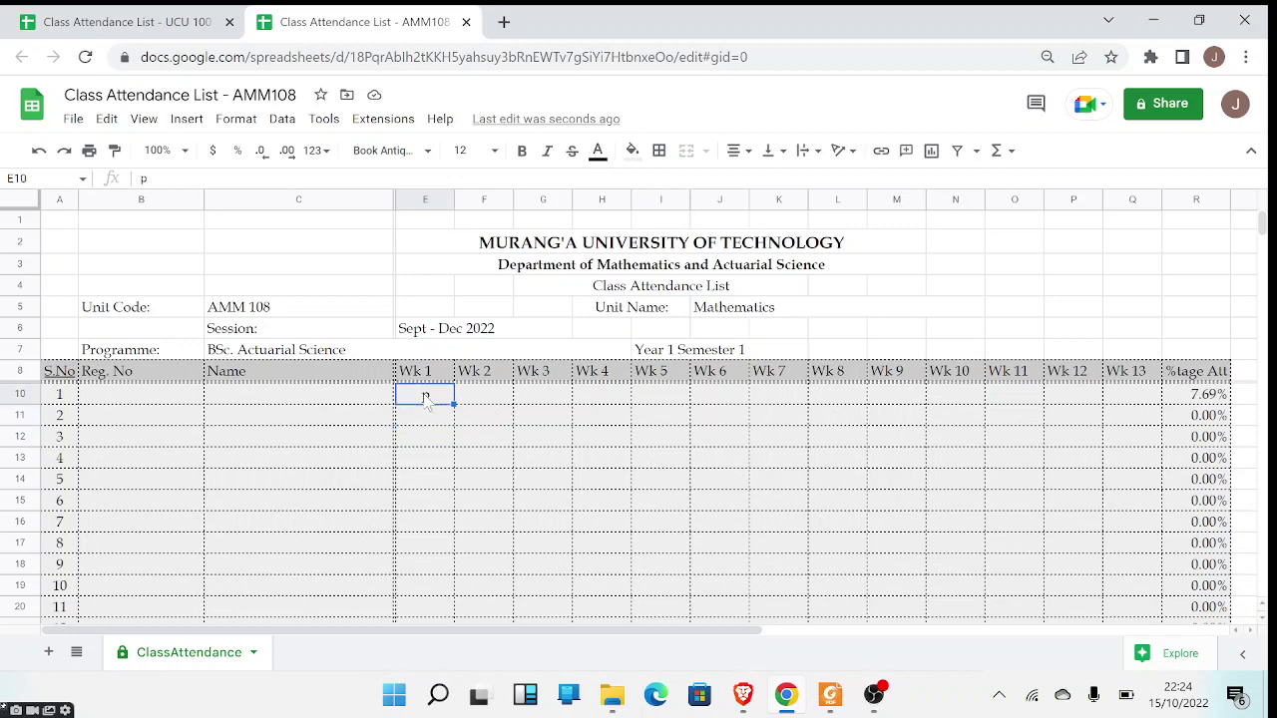
key(Delete)
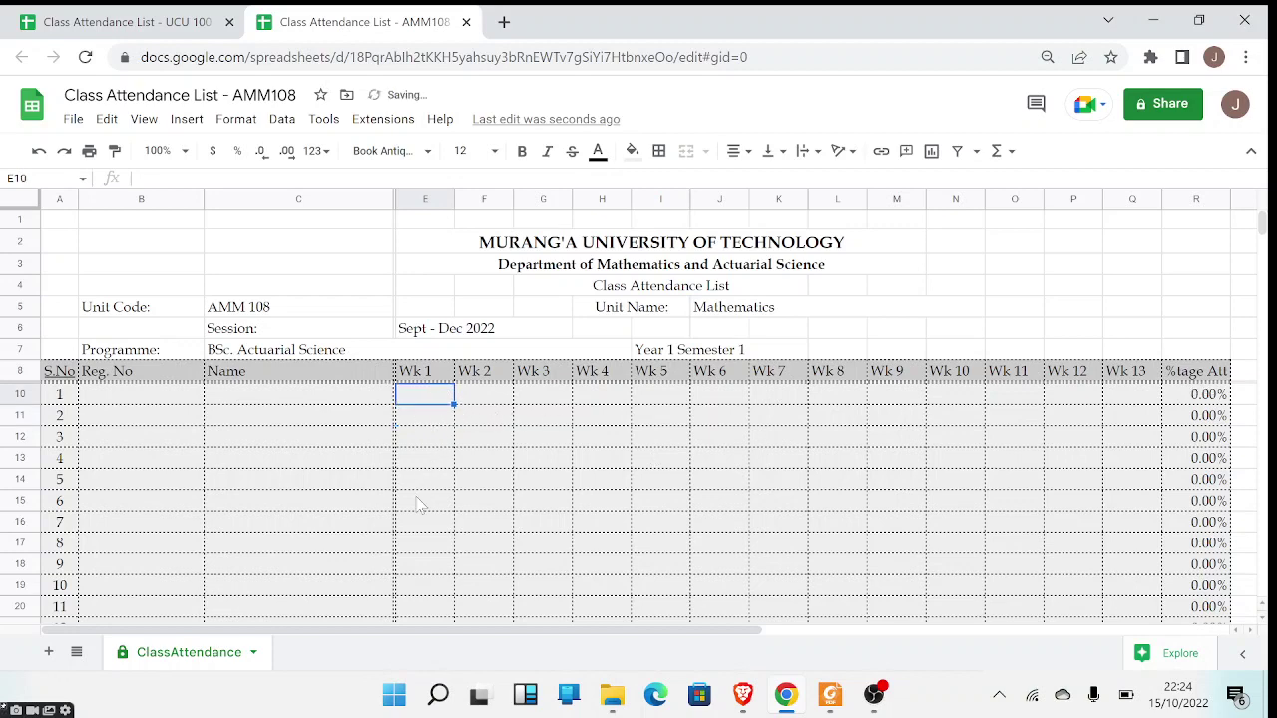
scroll(419, 504, down, 10)
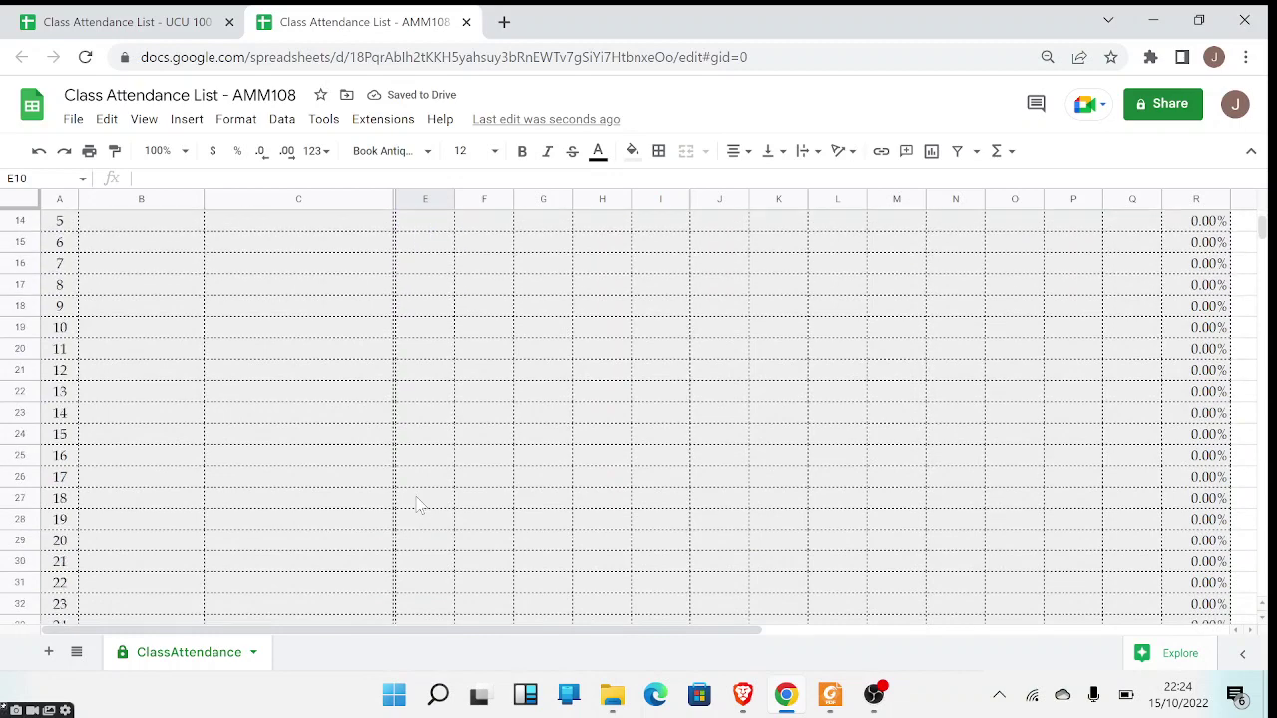
scroll(419, 504, down, 1)
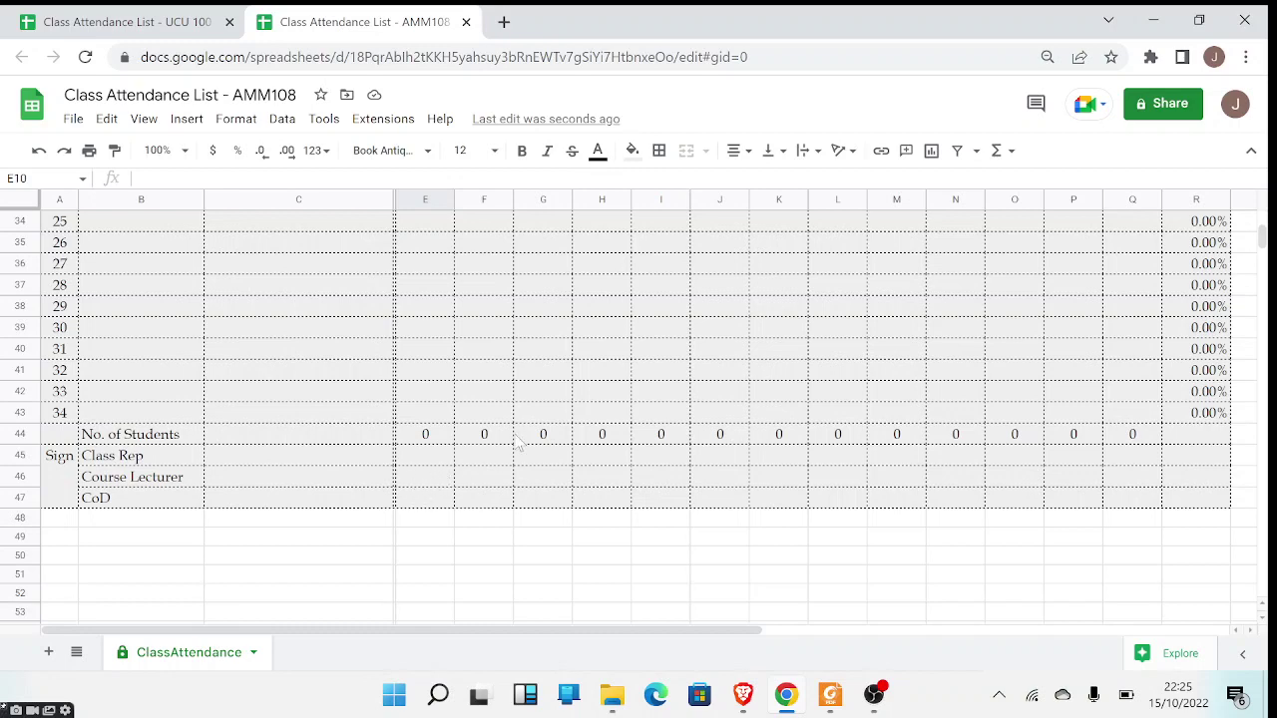
scroll(518, 444, up, 10)
scroll(519, 444, down, 4)
scroll(519, 444, down, 2)
scroll(519, 444, down, 4)
scroll(518, 444, up, 1)
scroll(519, 444, up, 5)
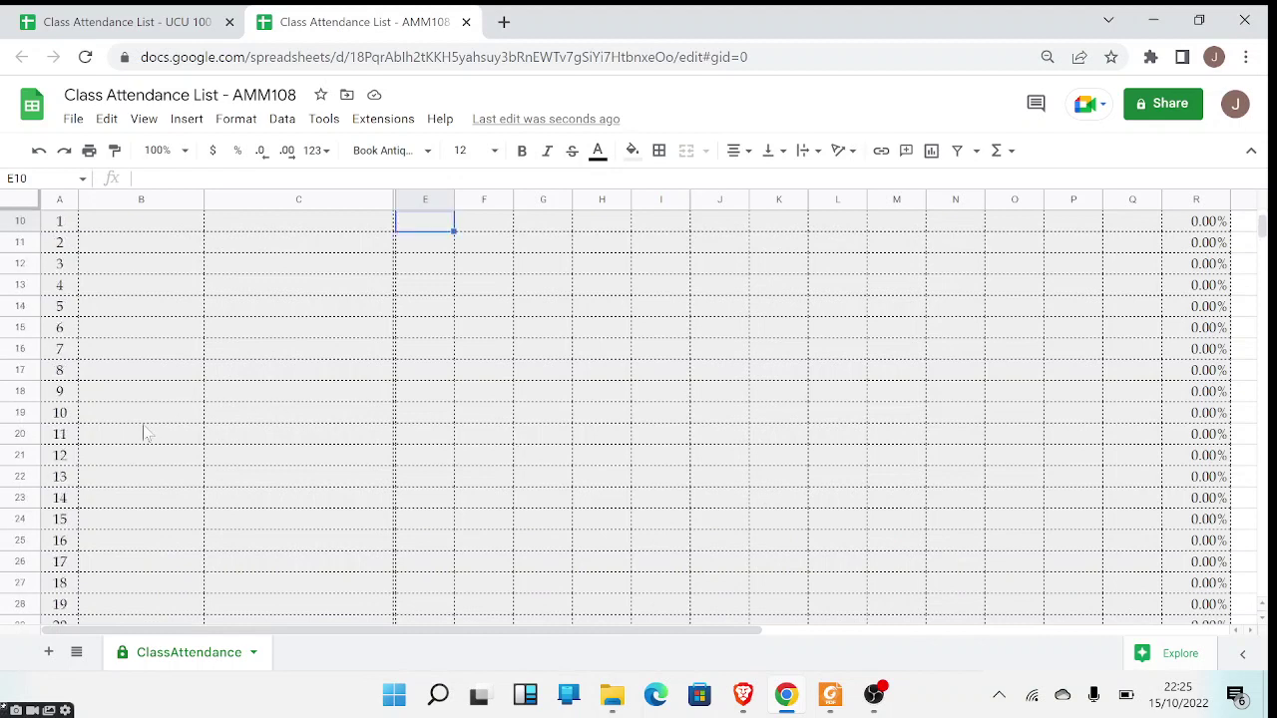
- Select rows 19–43 and delete them, leaving nine student rows above the totals
click(18, 411)
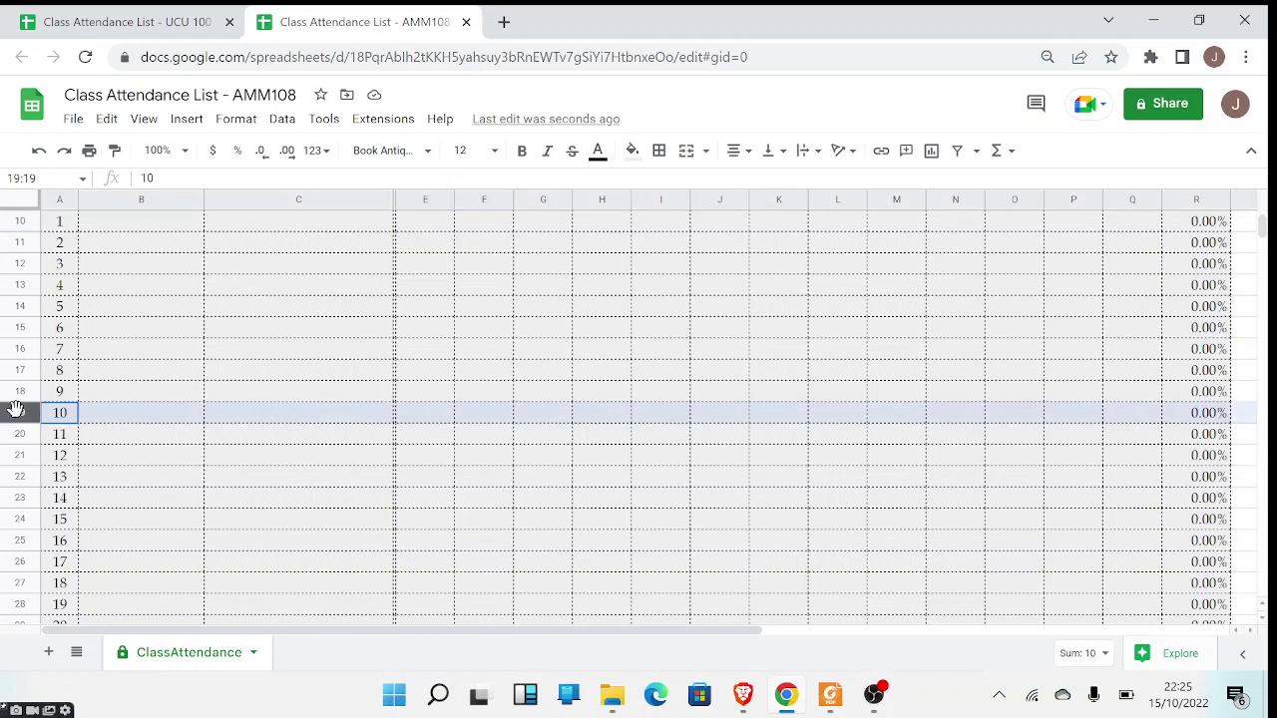
drag(16, 409, 30, 536)
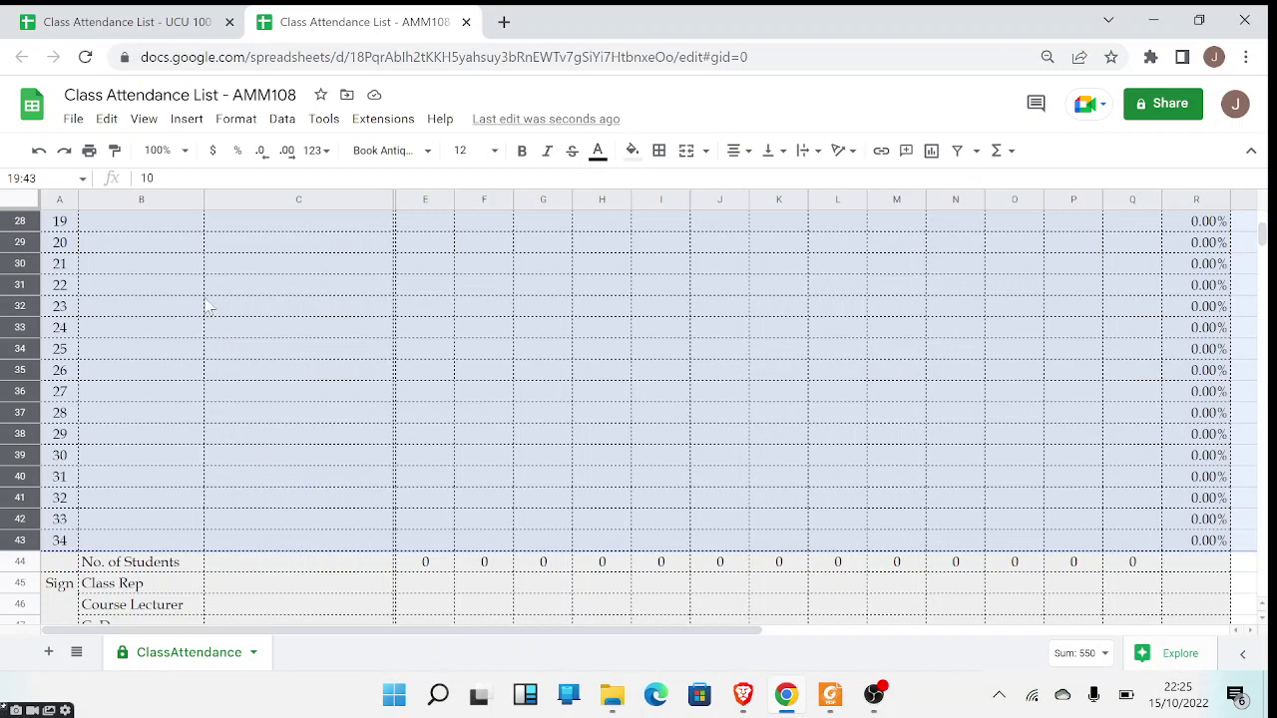
click(106, 120)
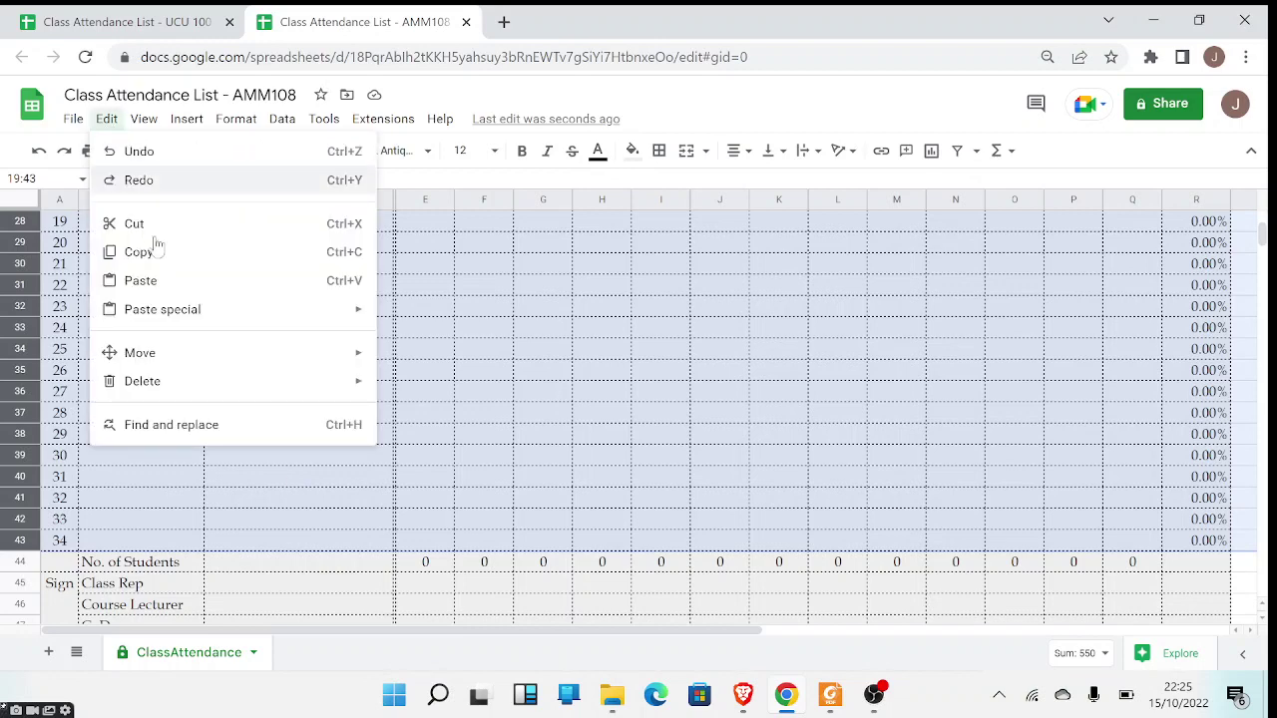
mouse_move(180, 391)
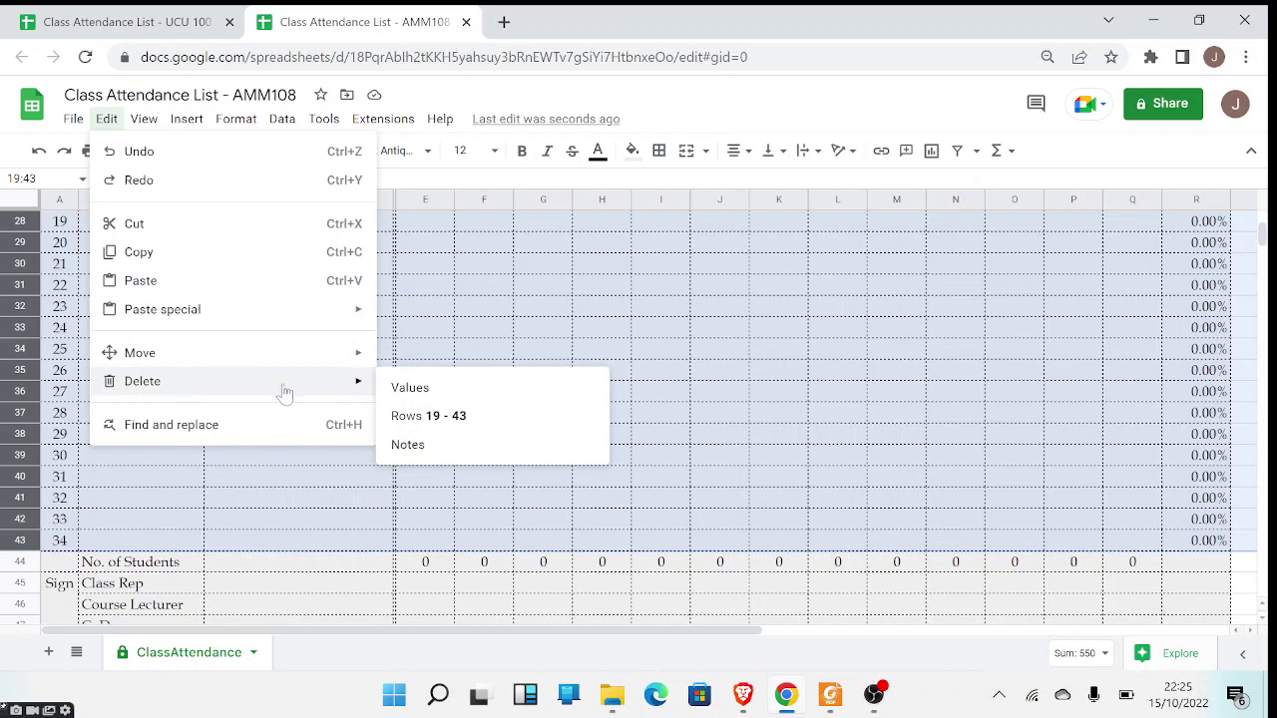
click(427, 419)
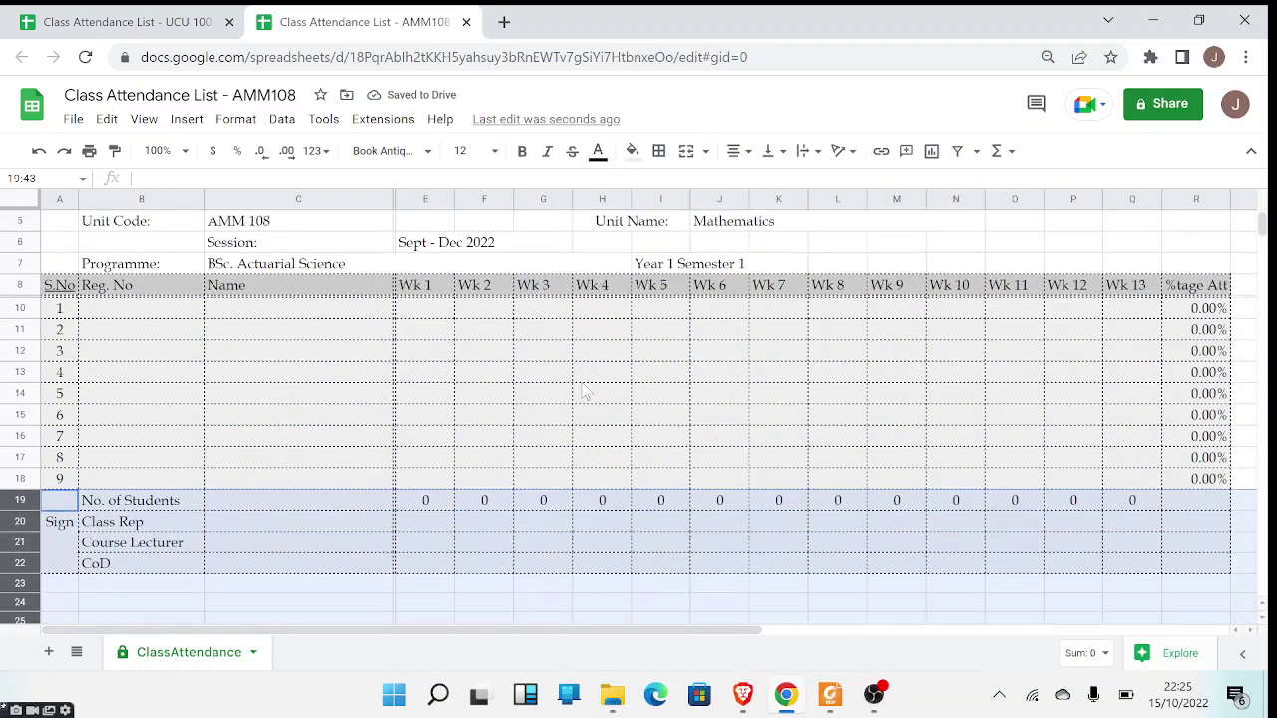
click(627, 360)
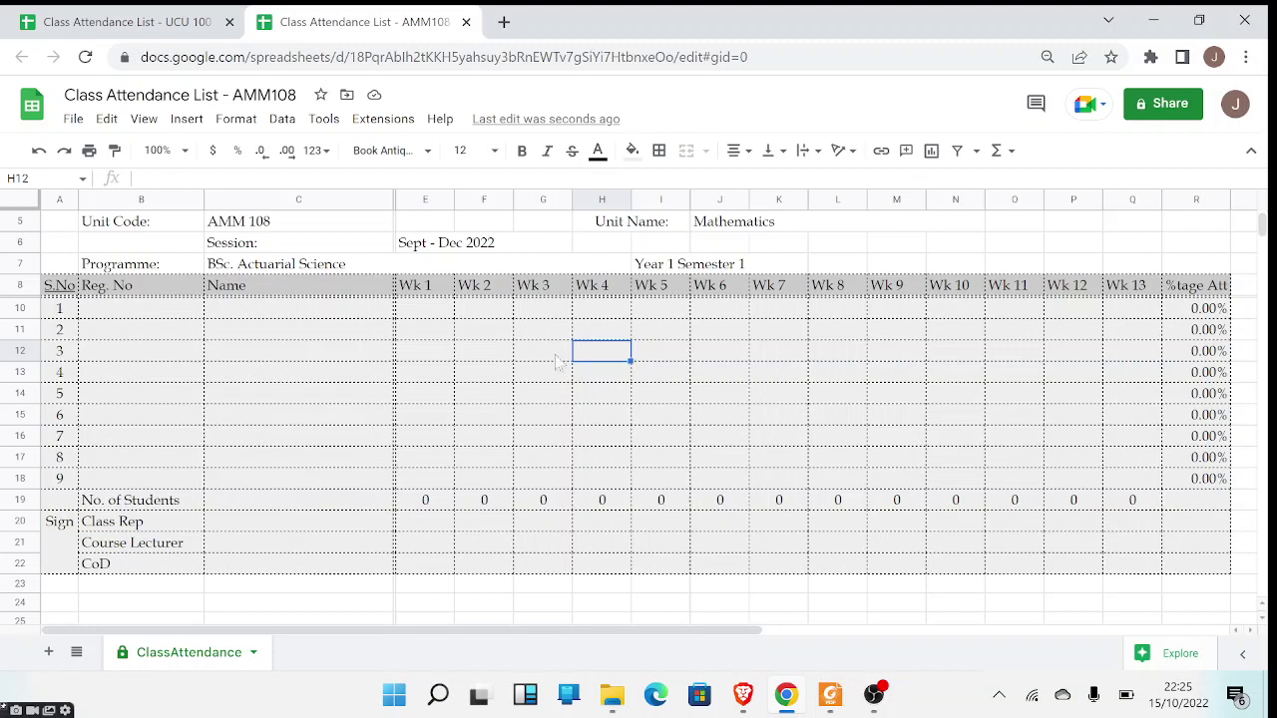
click(20, 479)
drag(18, 417, 10, 481)
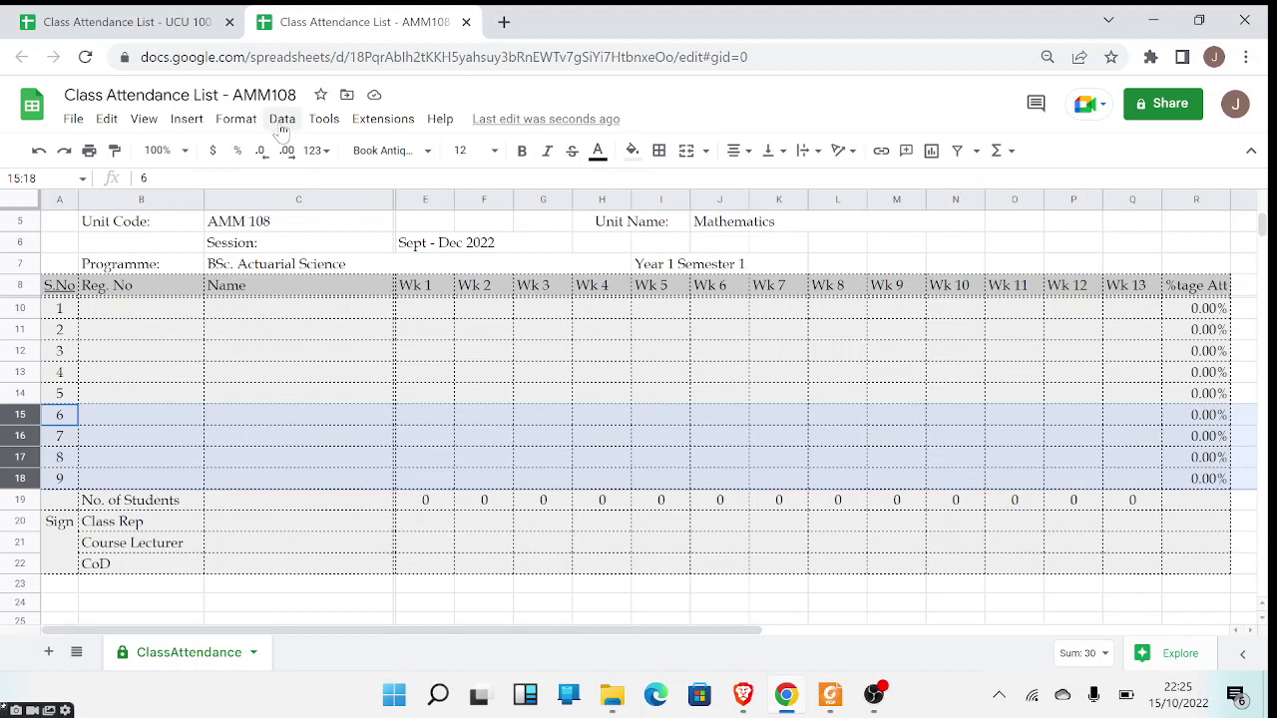
click(186, 121)
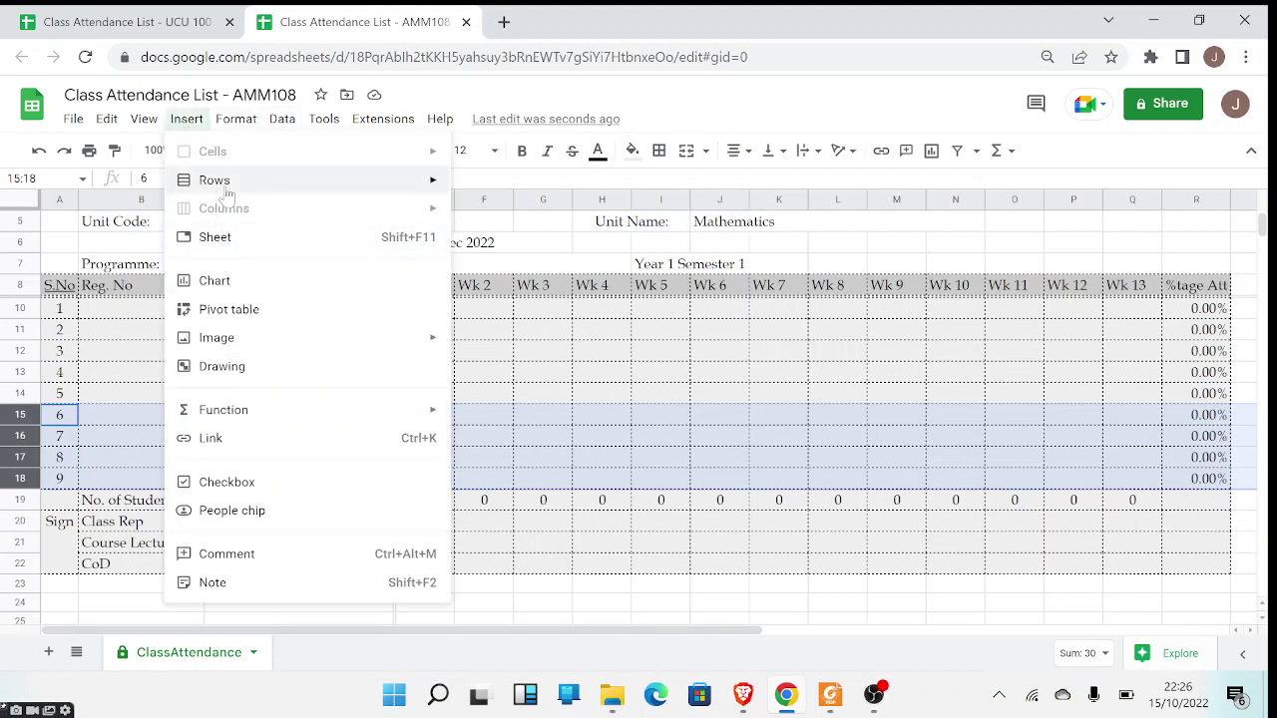
mouse_move(232, 187)
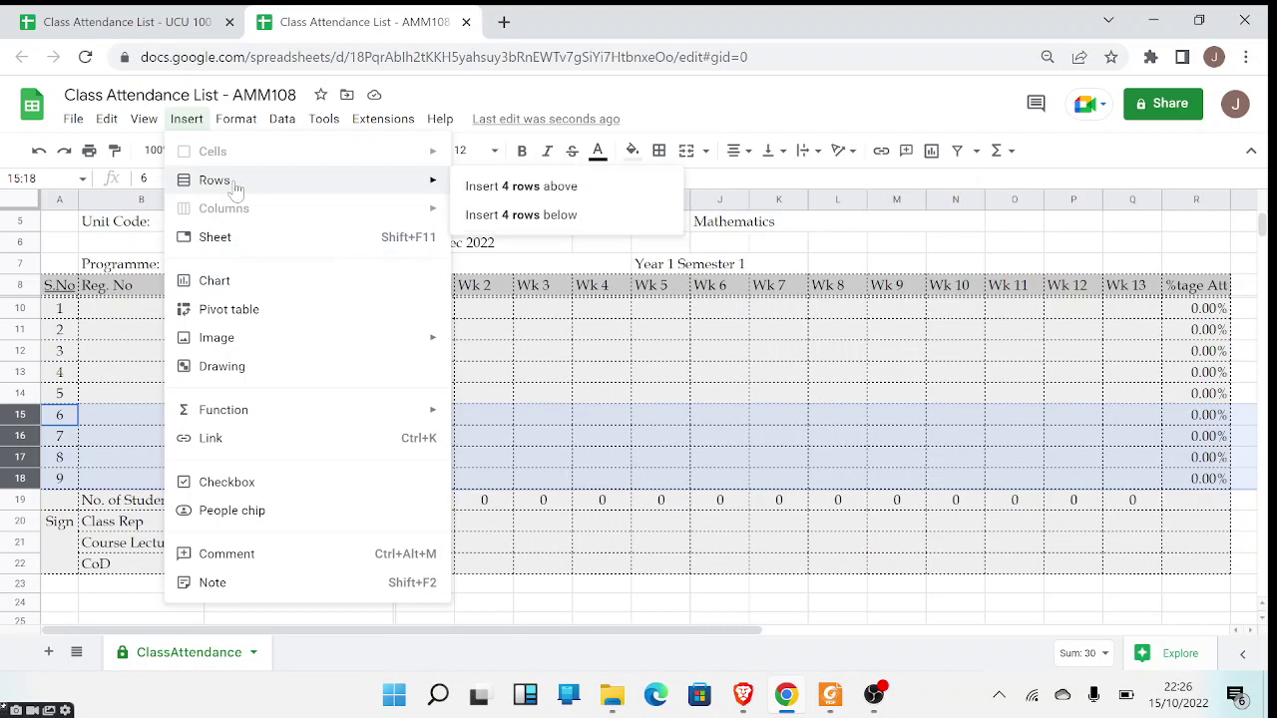
click(494, 187)
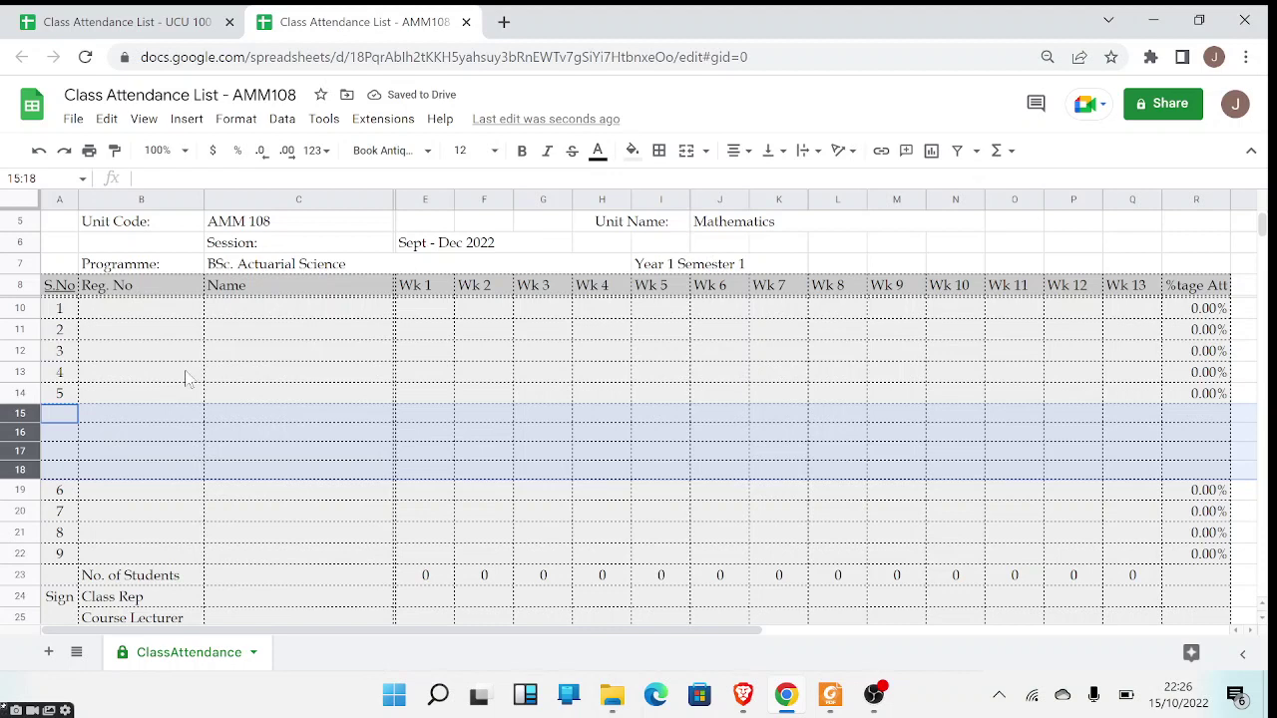
key(ctrl+z)
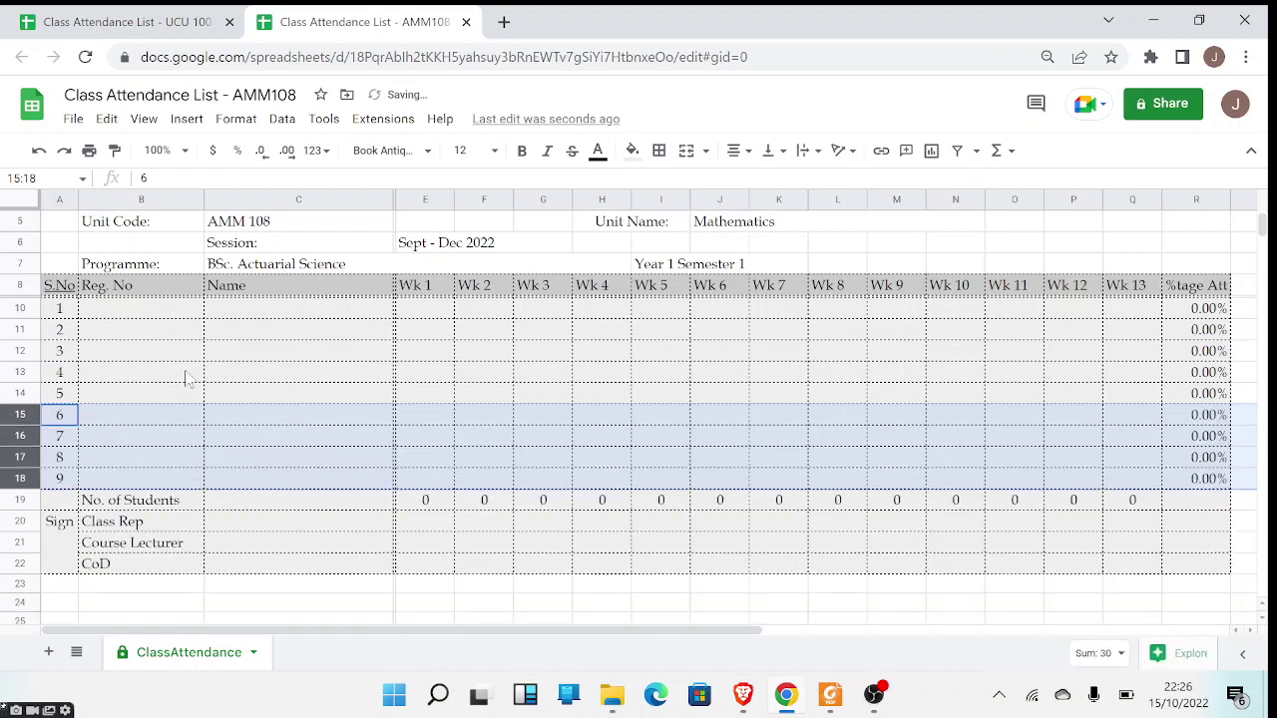
click(773, 419)
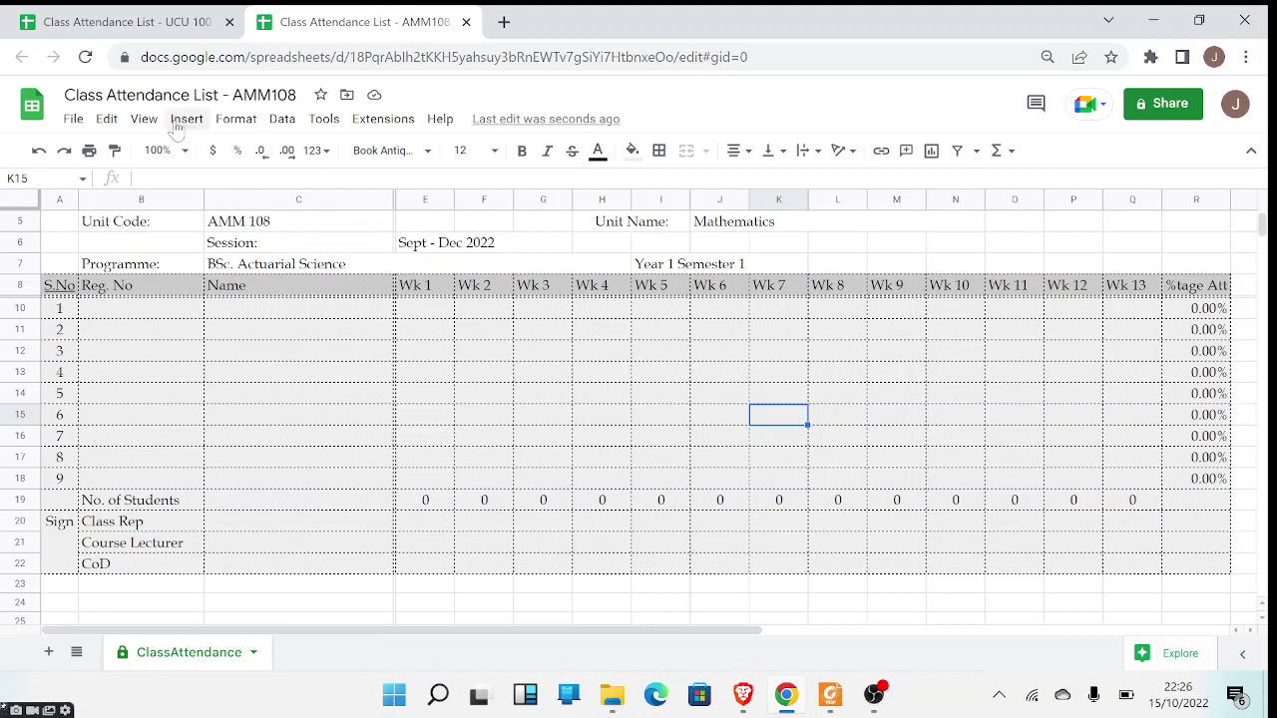
- Show the Protected sheets and ranges panel and open the Open Attendance E9:Q18 entry
click(283, 120)
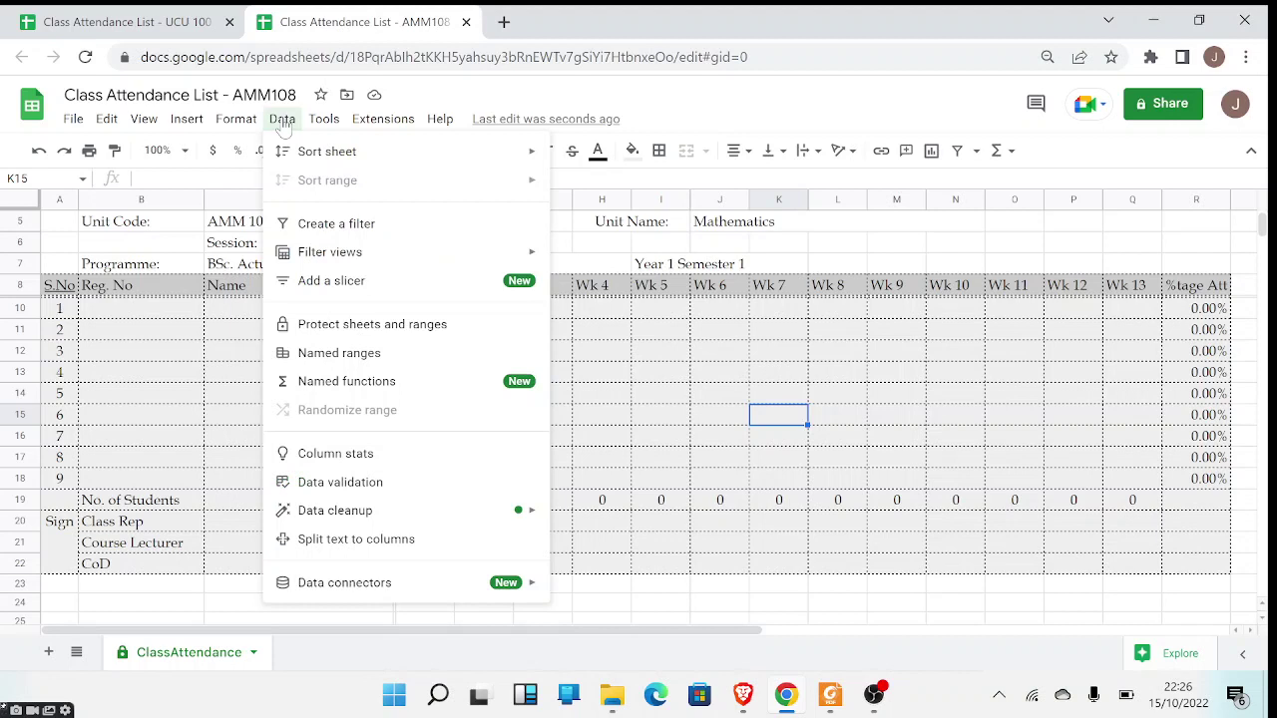
click(375, 336)
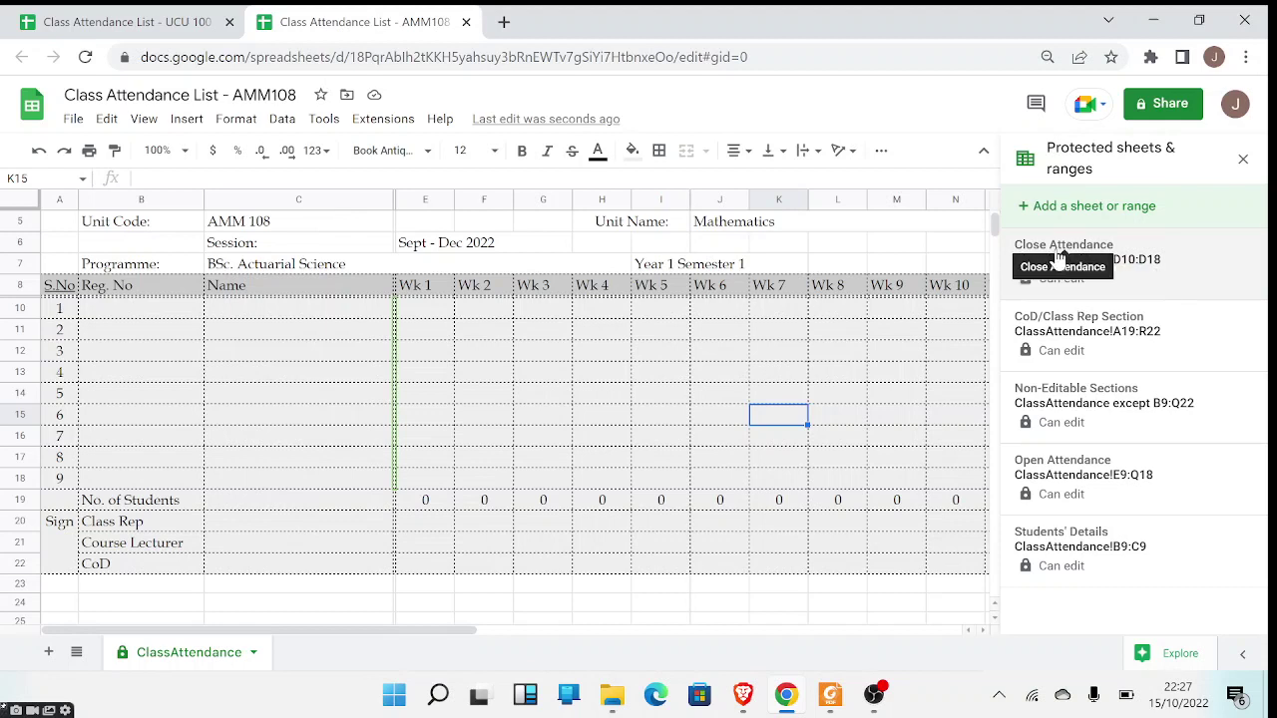
click(1049, 465)
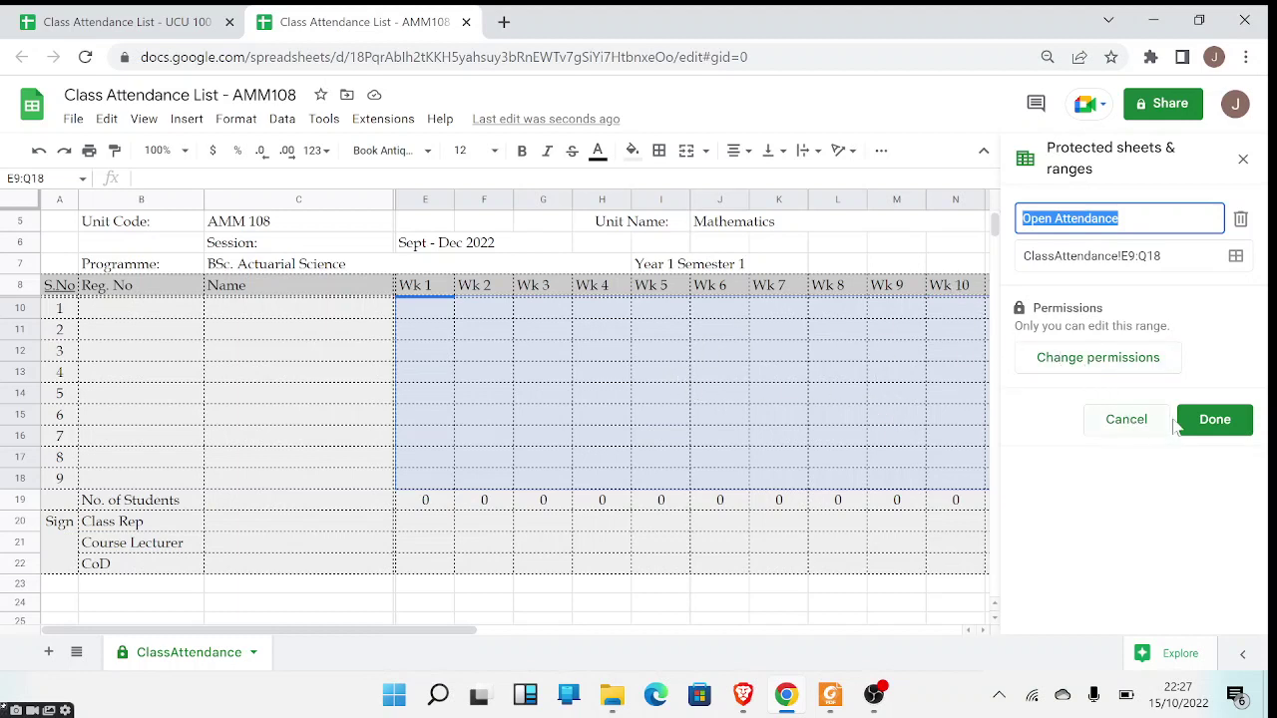
- Close Open Attendance, review the CoD/Class Rep Section range A19:R22, then return to the list
click(1218, 420)
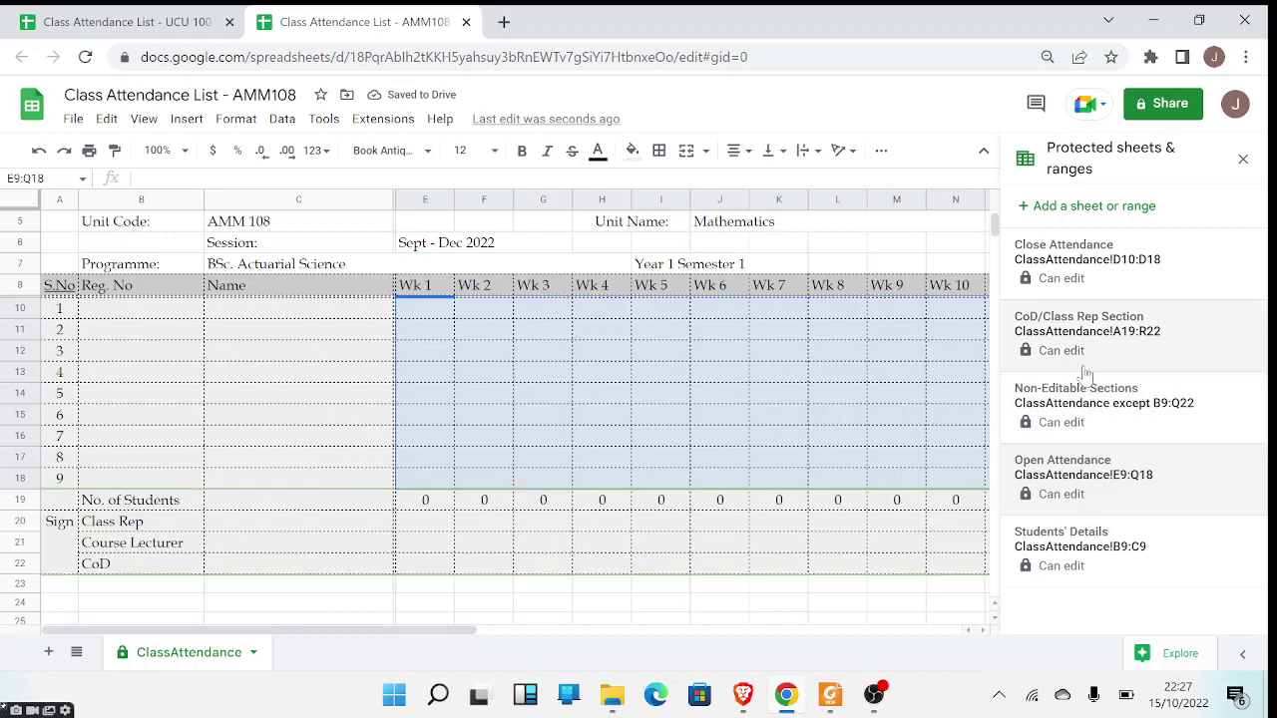
click(1065, 337)
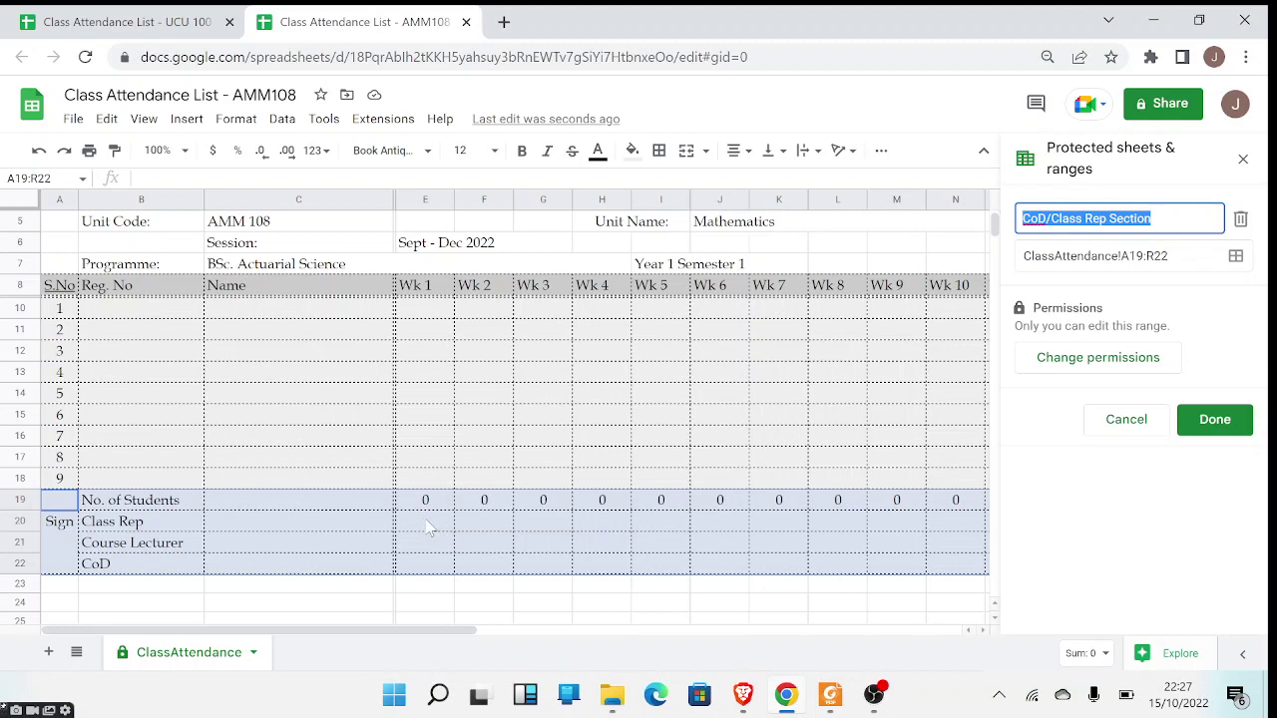
click(1213, 423)
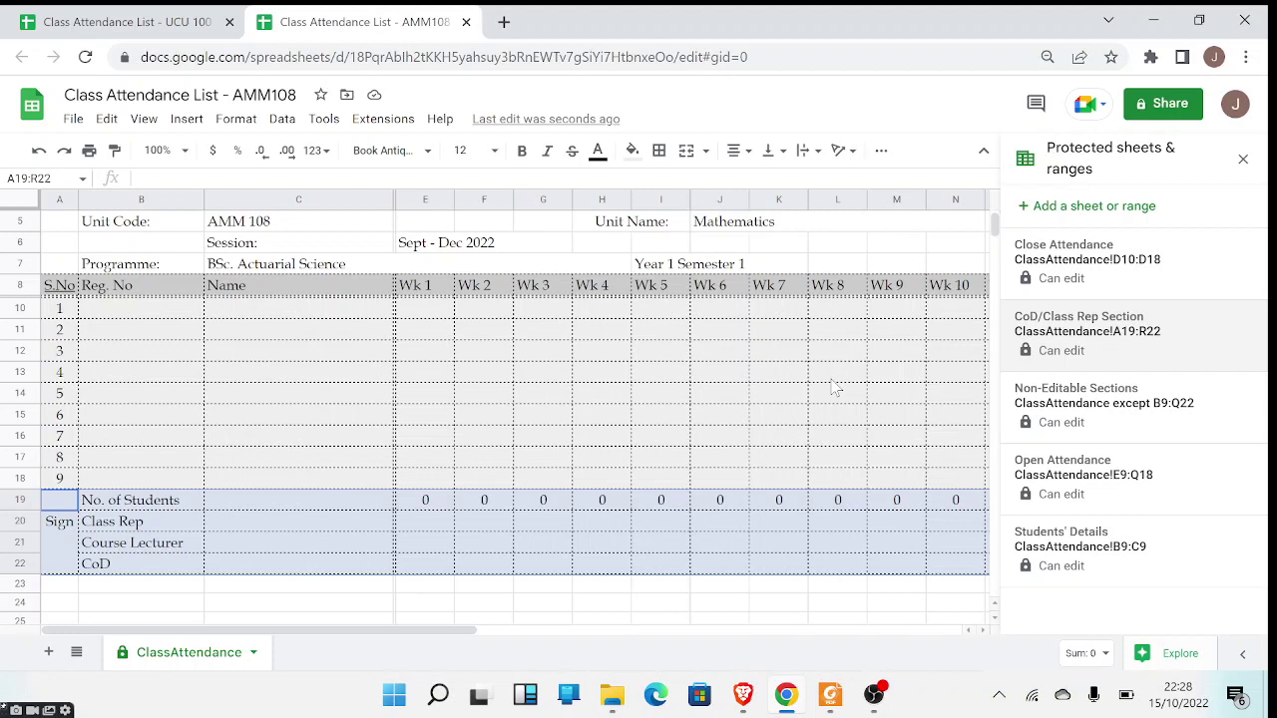
click(831, 380)
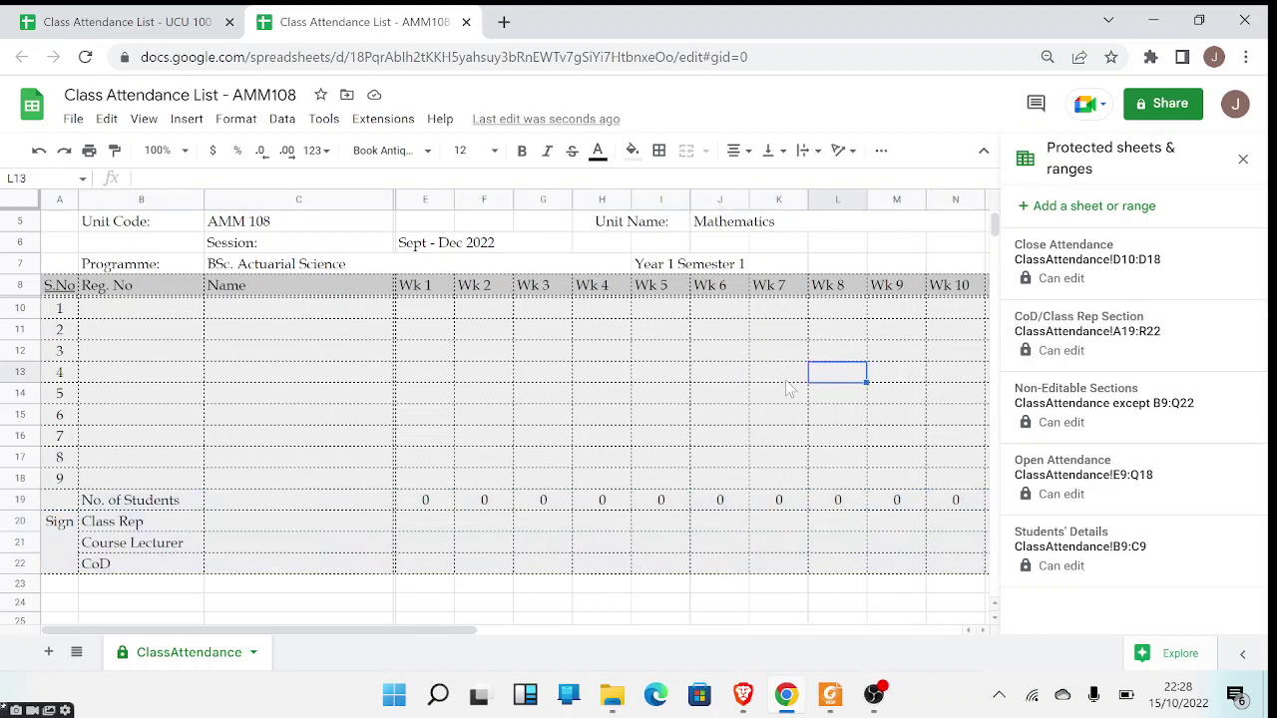
- Zoom the sheet to 75%, then enter 80 in the zoom box for 80%
click(187, 153)
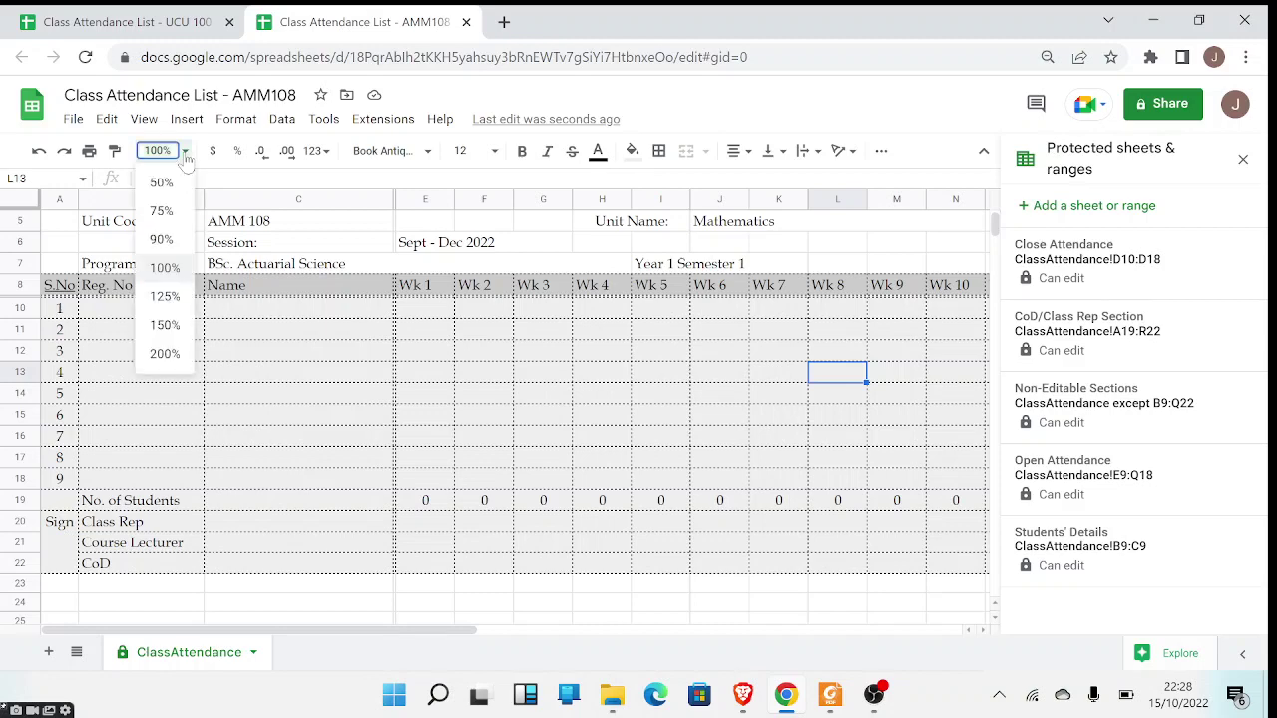
click(163, 211)
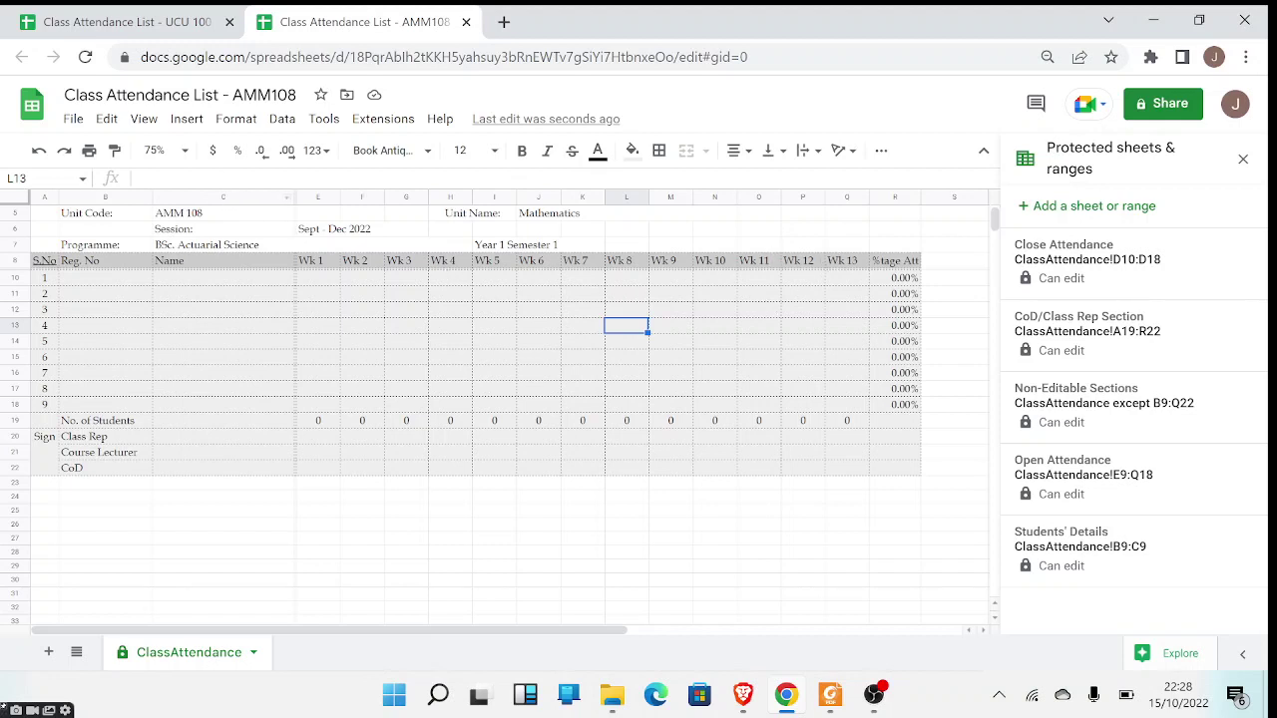
click(157, 149)
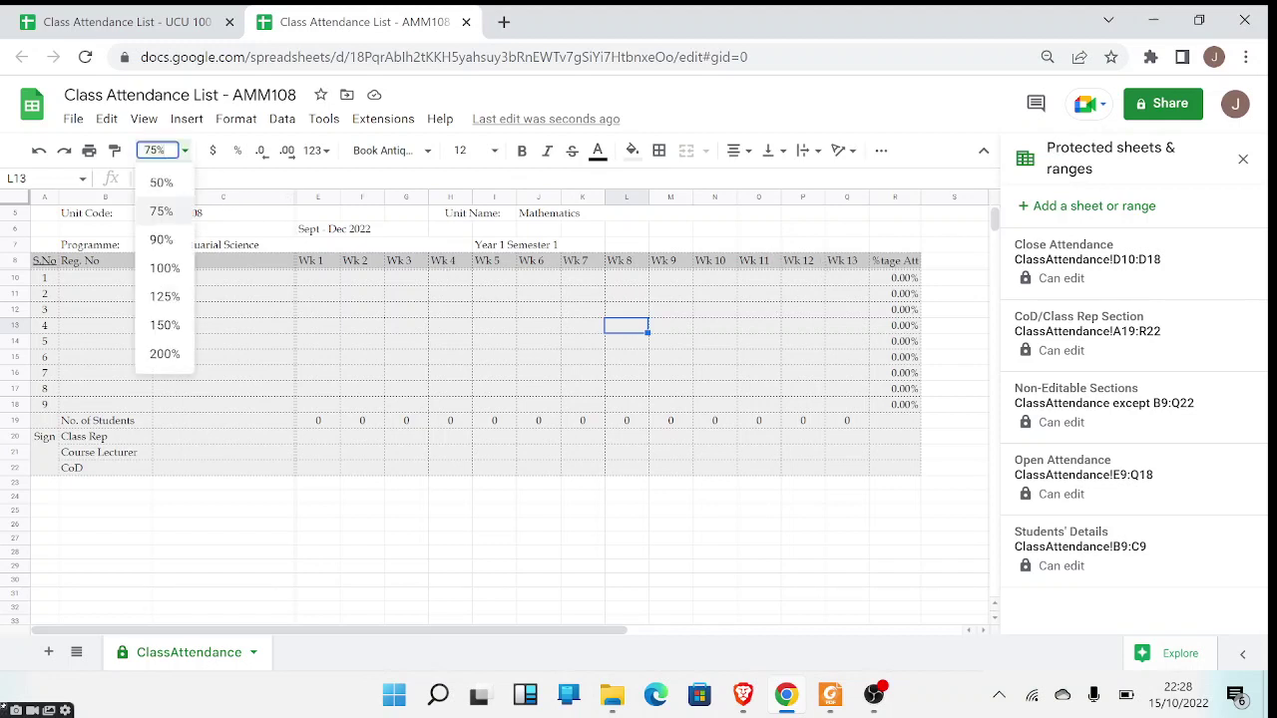
key(BackSpace)
text(80)
key(Return)
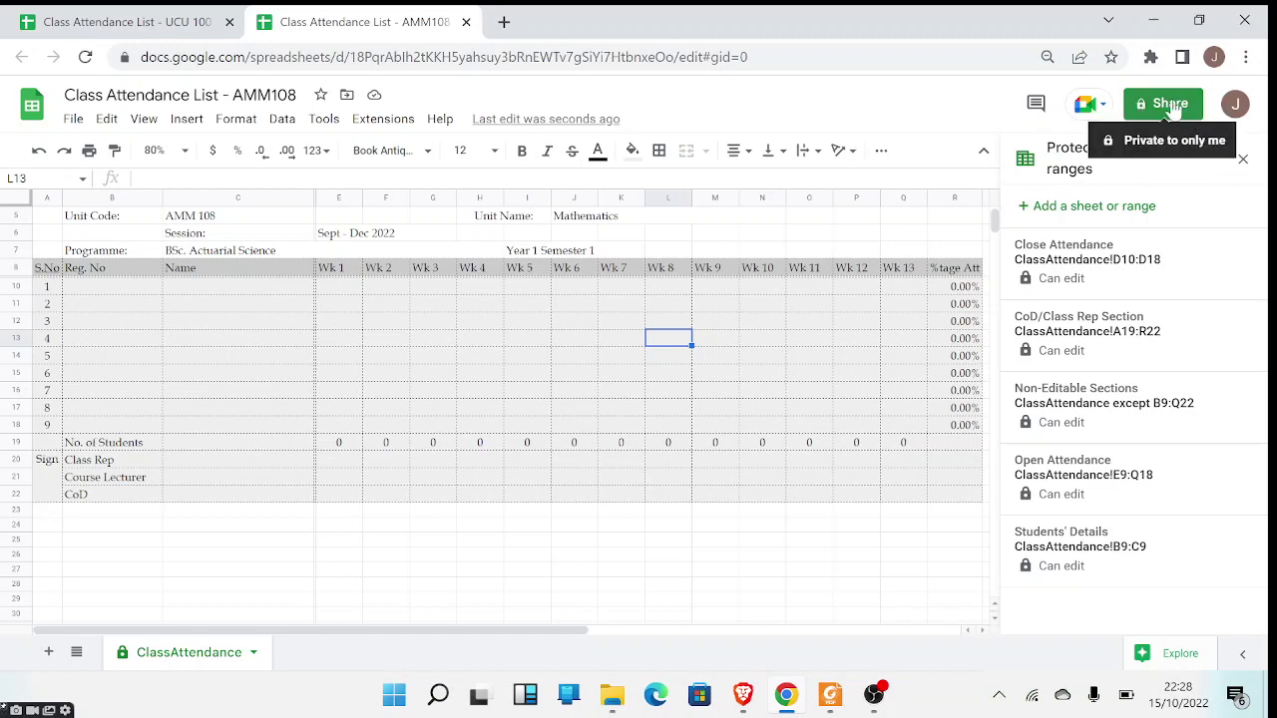
- Change General access to Anyone with the link and give link holders the Editor role
click(1170, 105)
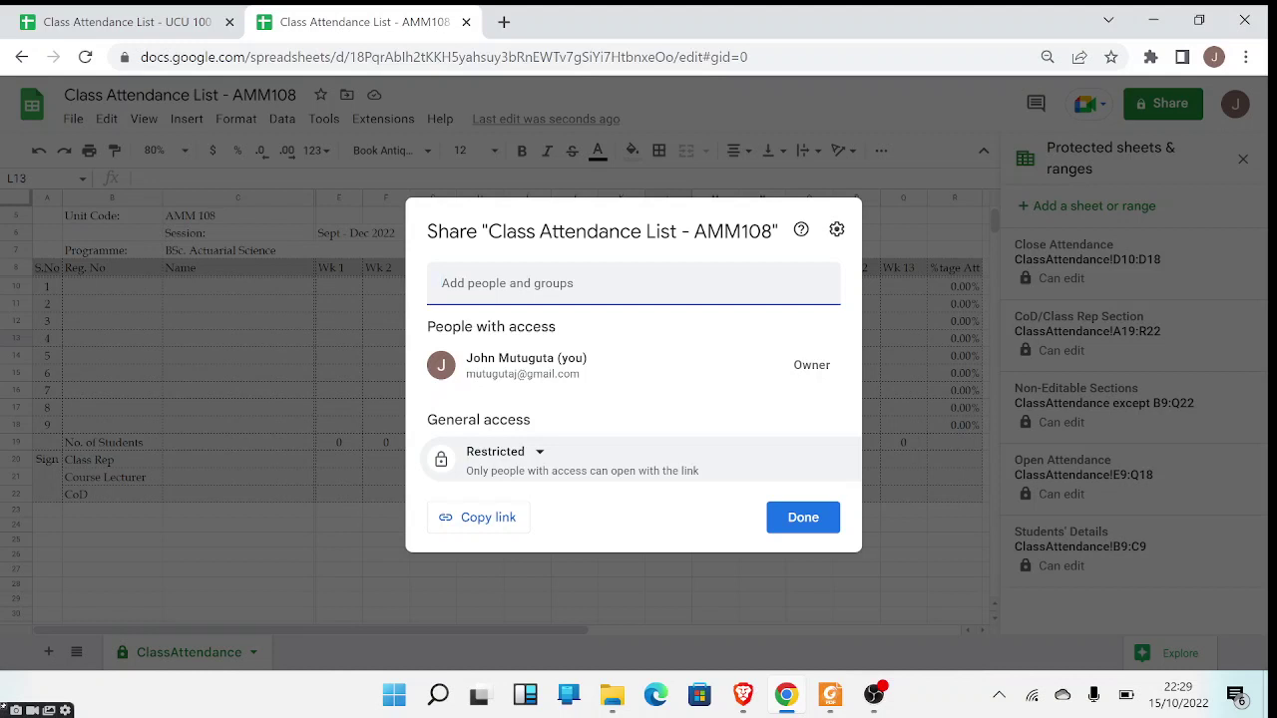
click(539, 454)
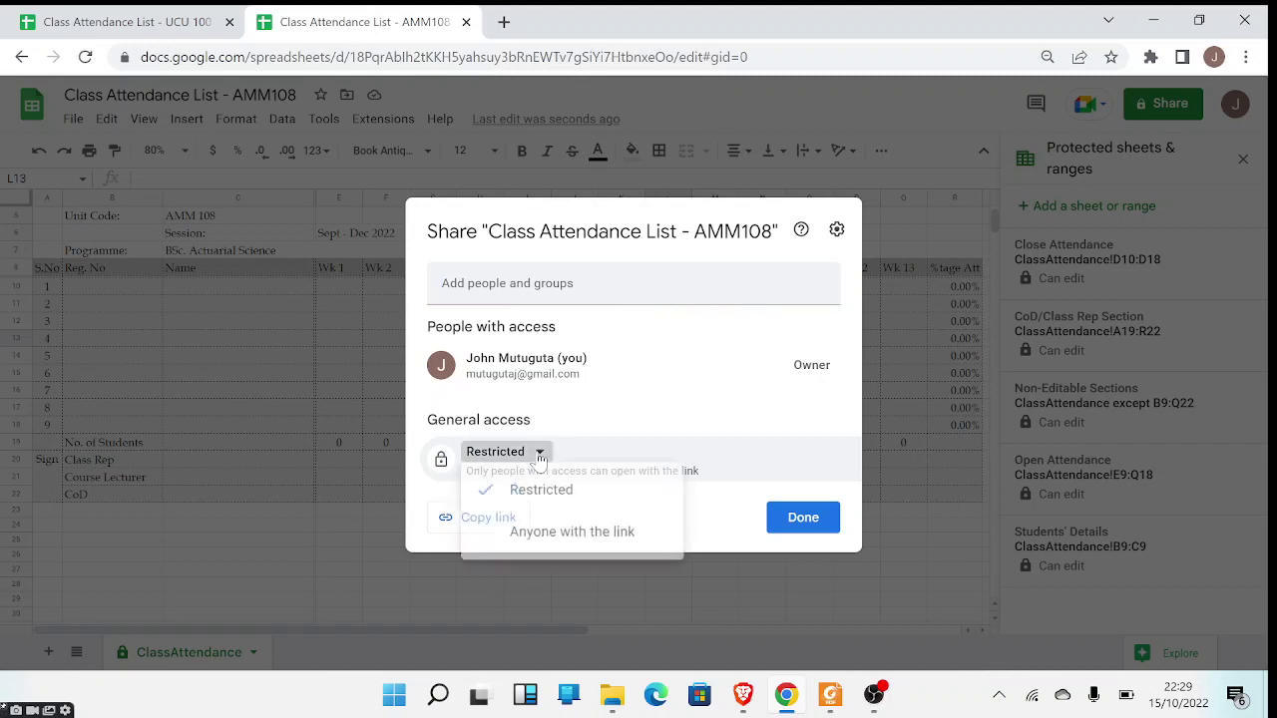
click(548, 538)
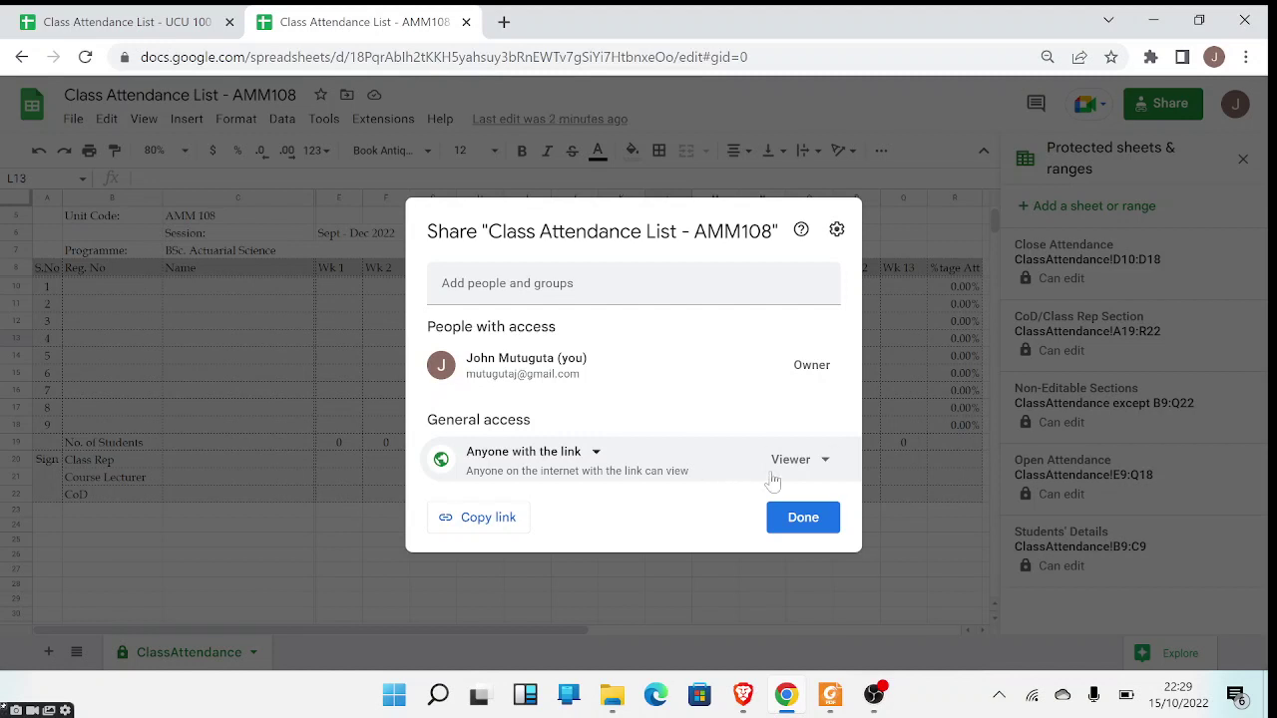
click(824, 462)
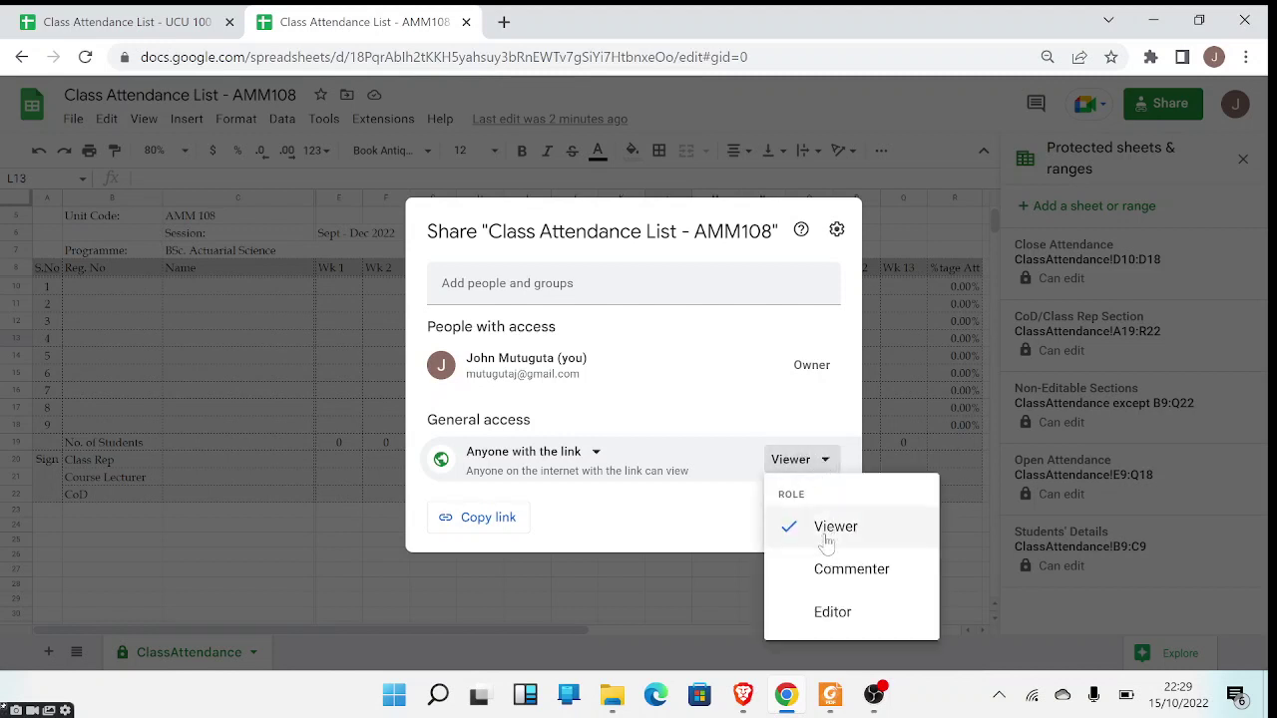
click(826, 615)
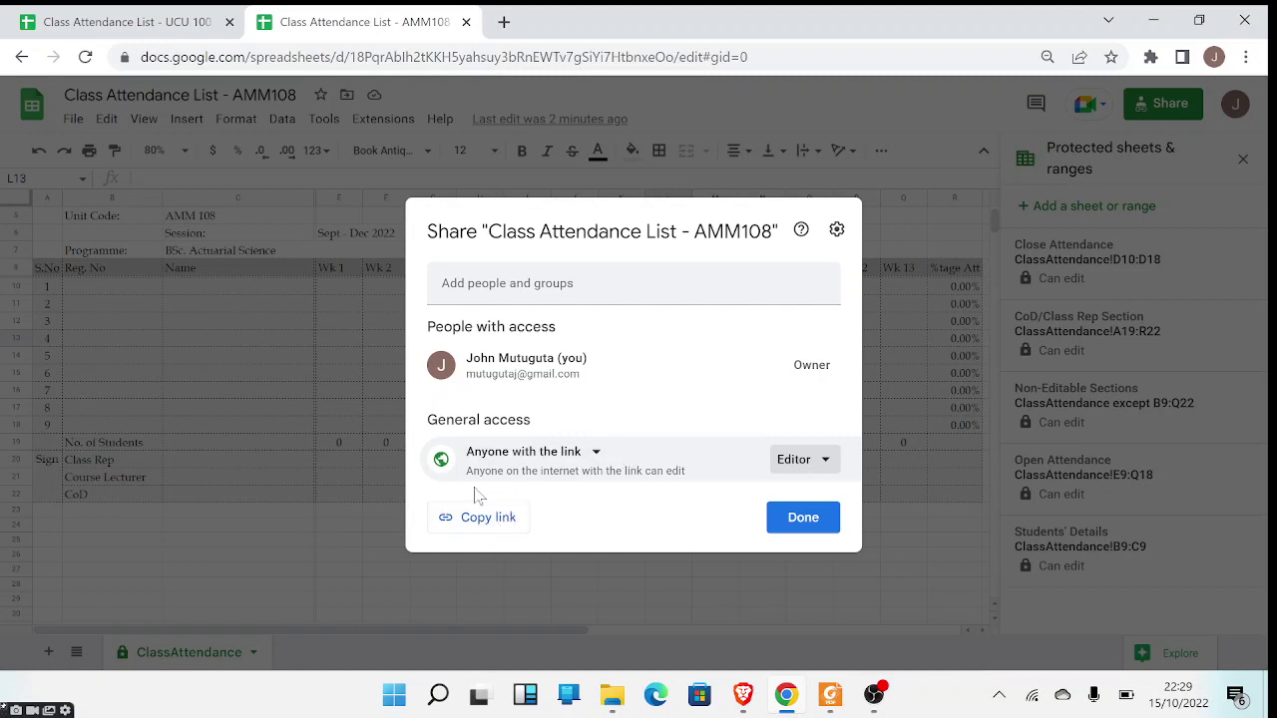
- Copy the editor sharing link and close the Share dialog with Done
click(493, 526)
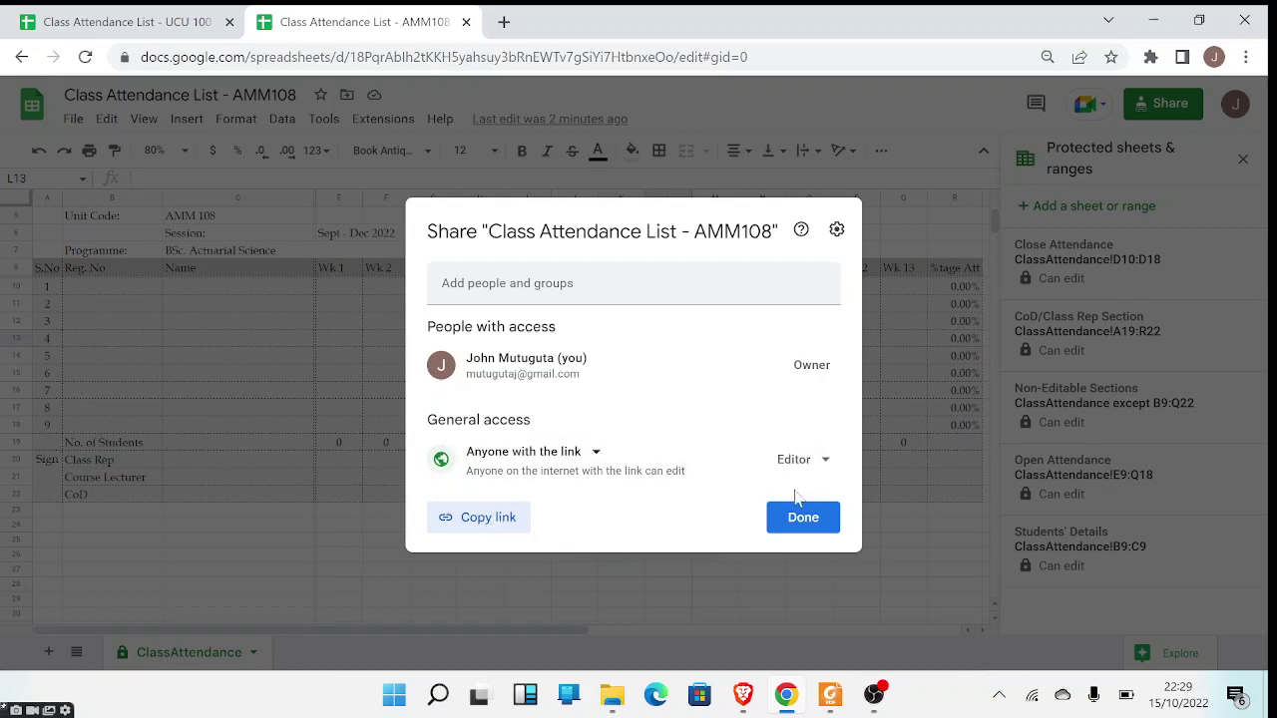
click(803, 517)
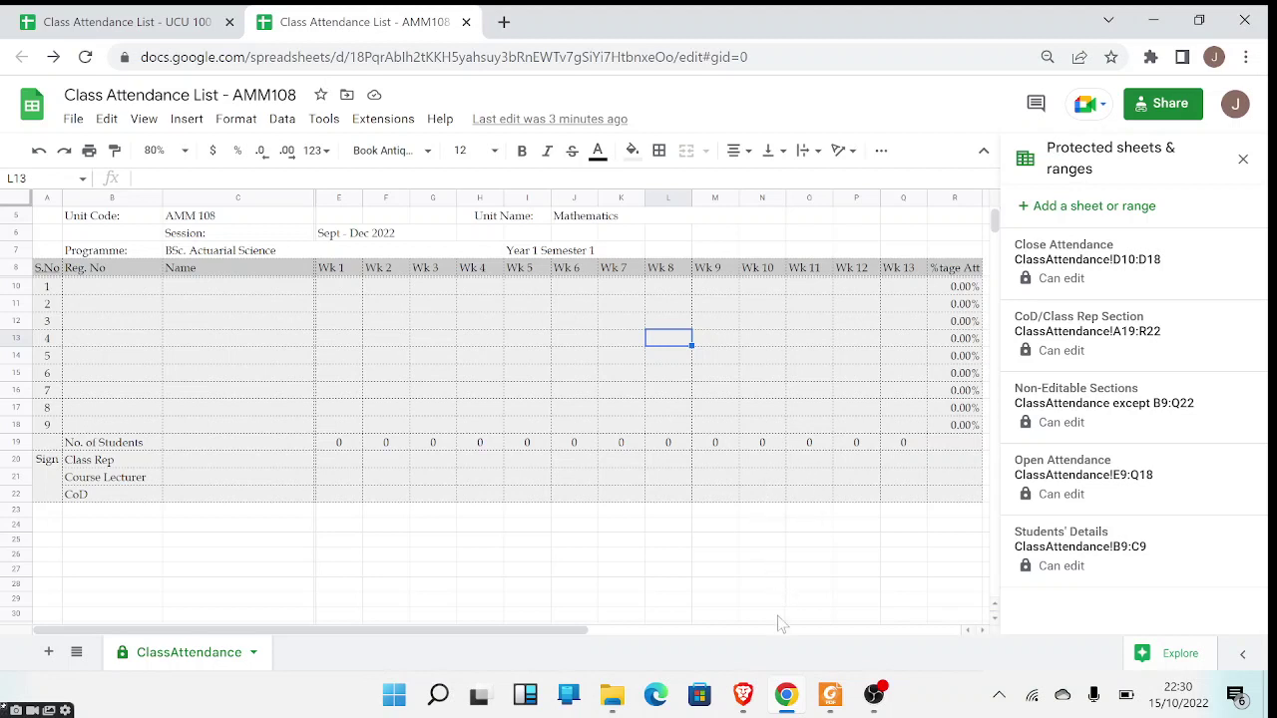
mouse_move(747, 699)
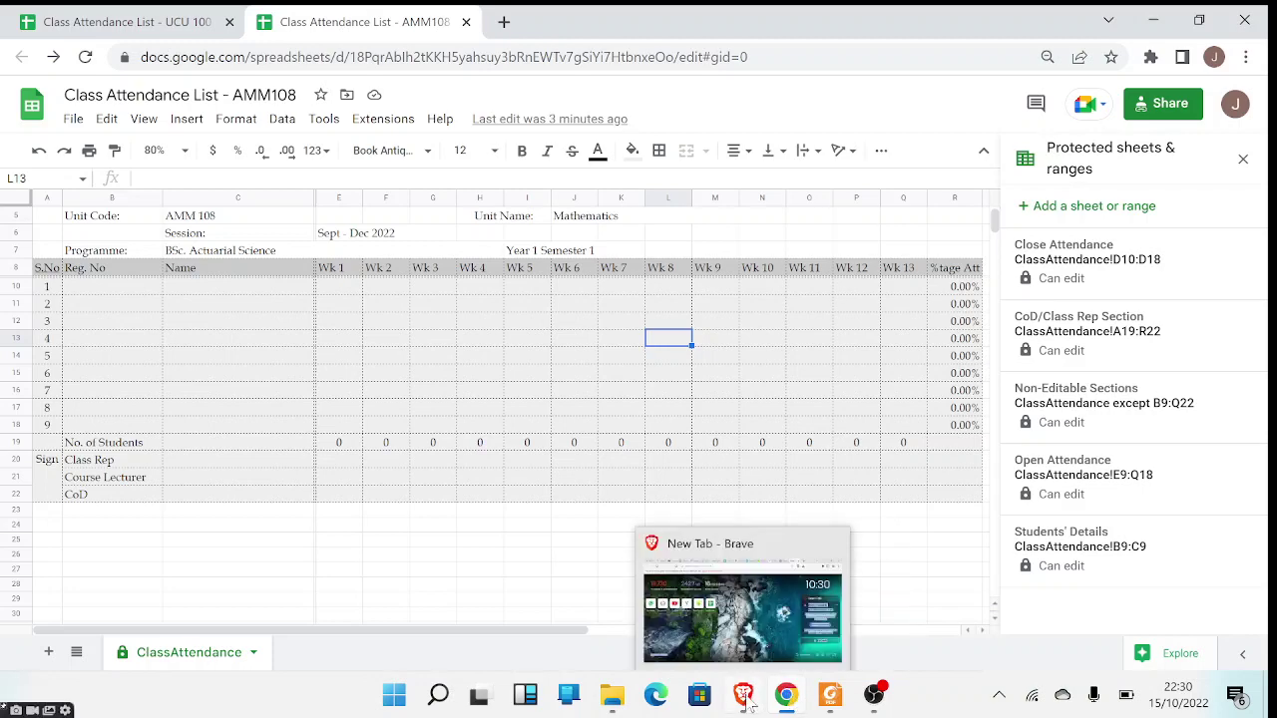
- Paste the copied spreadsheet link into Brave's address bar and load it
click(740, 624)
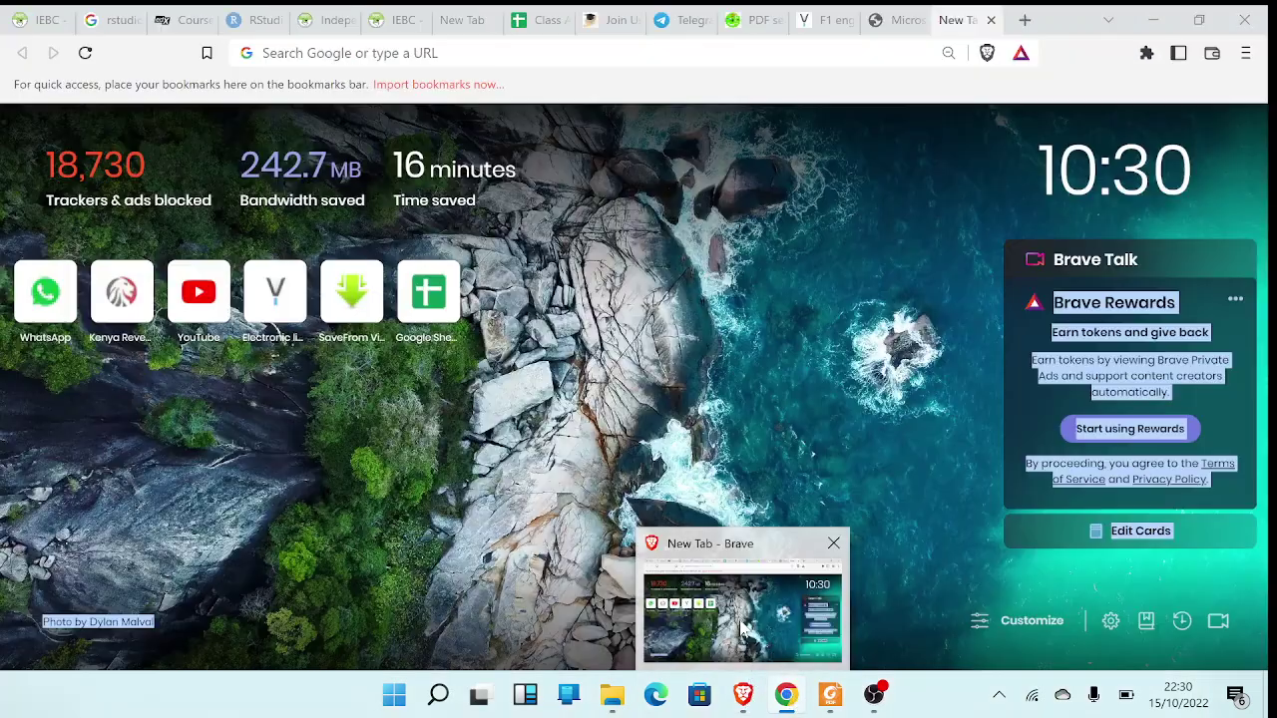
click(329, 53)
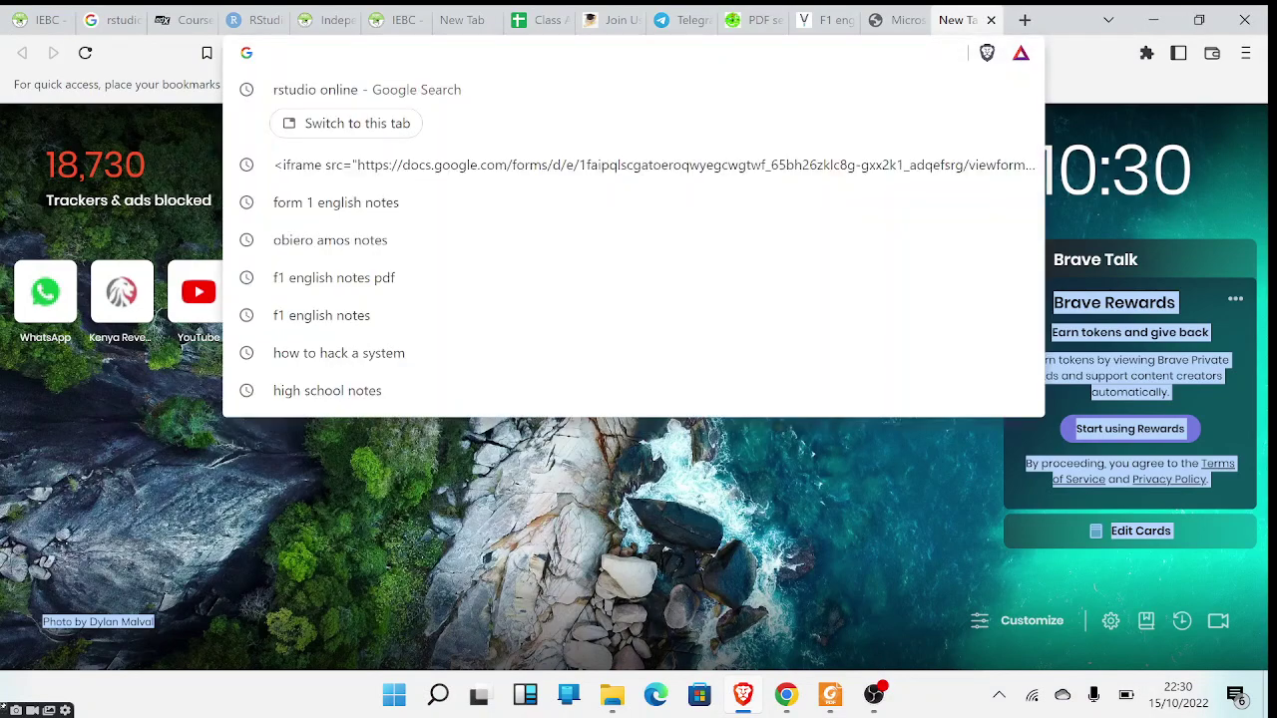
key(ctrl+v)
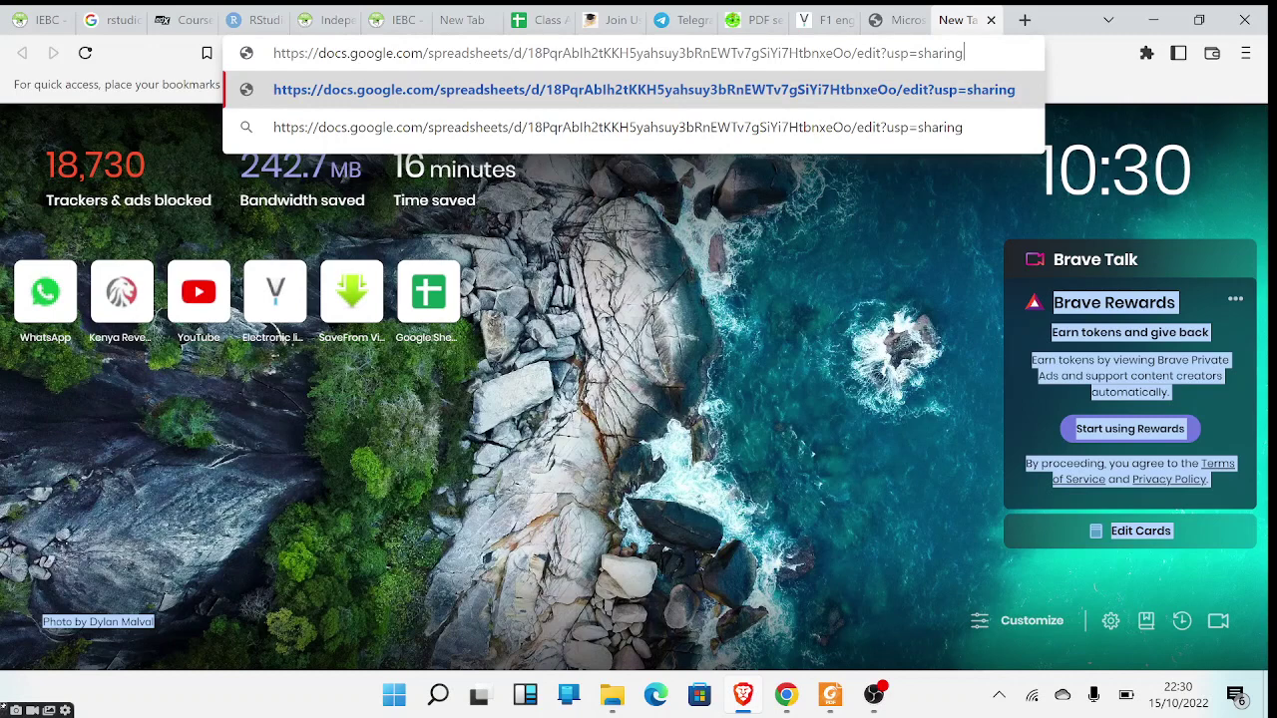
key(Return)
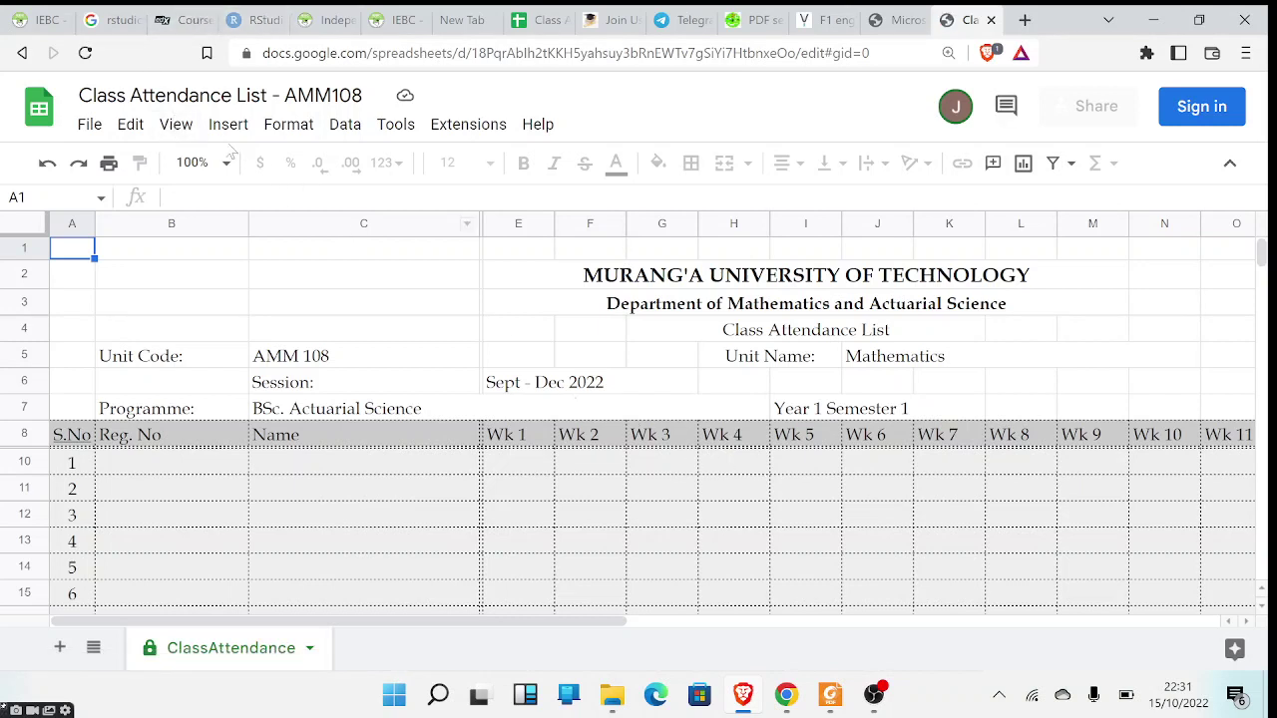
- Zoom the shared sheet to 90%, then further out to 75%
click(205, 162)
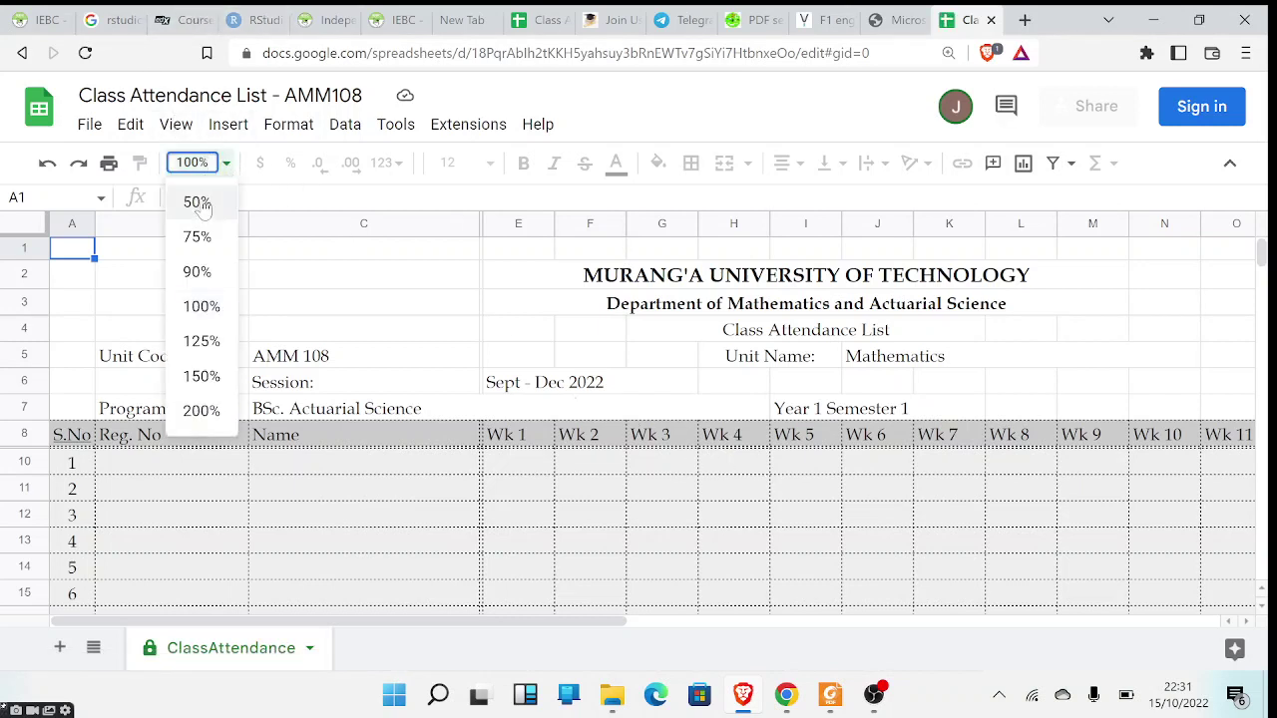
click(198, 273)
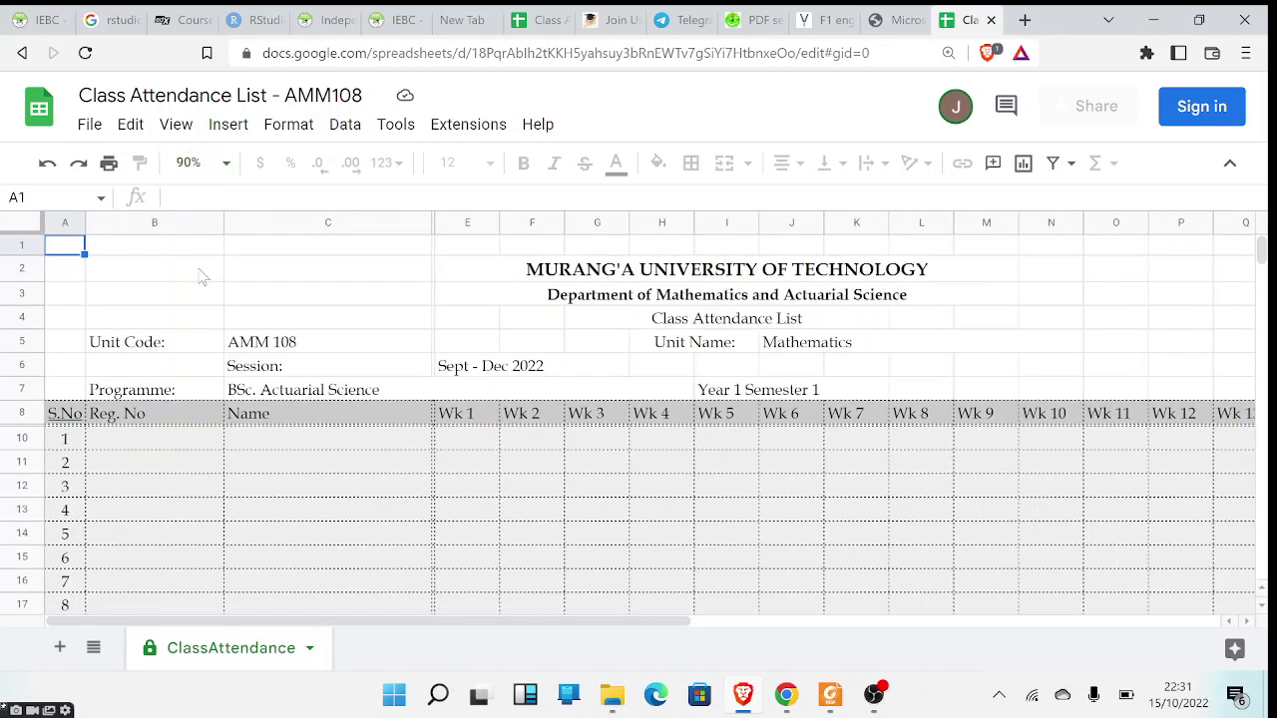
click(225, 170)
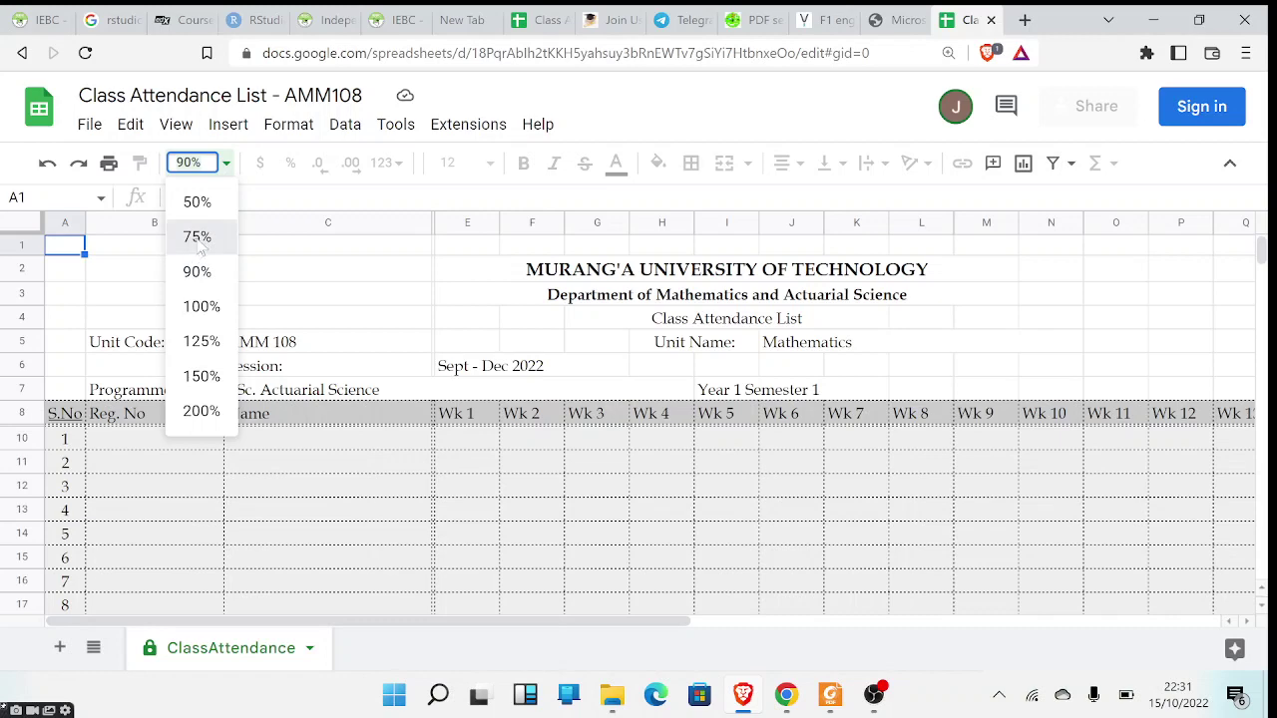
click(199, 240)
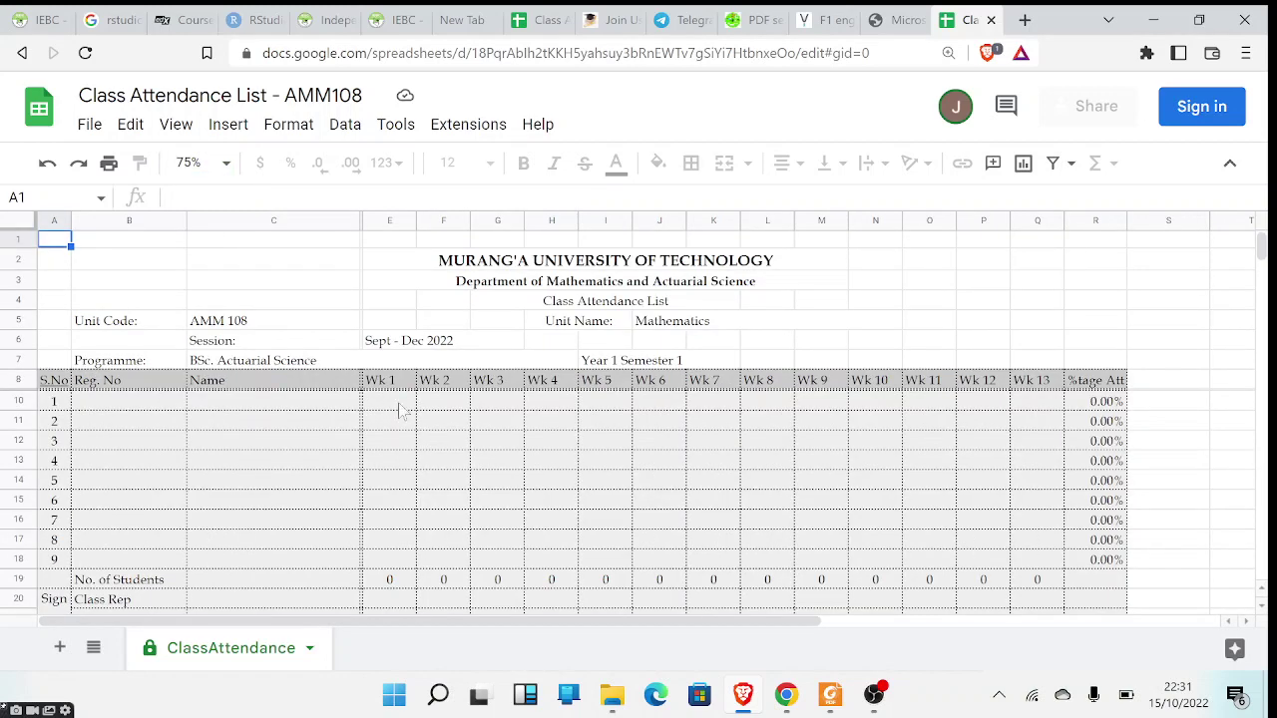
- Enter the first student's registration number and name in B10 and C10
click(115, 409)
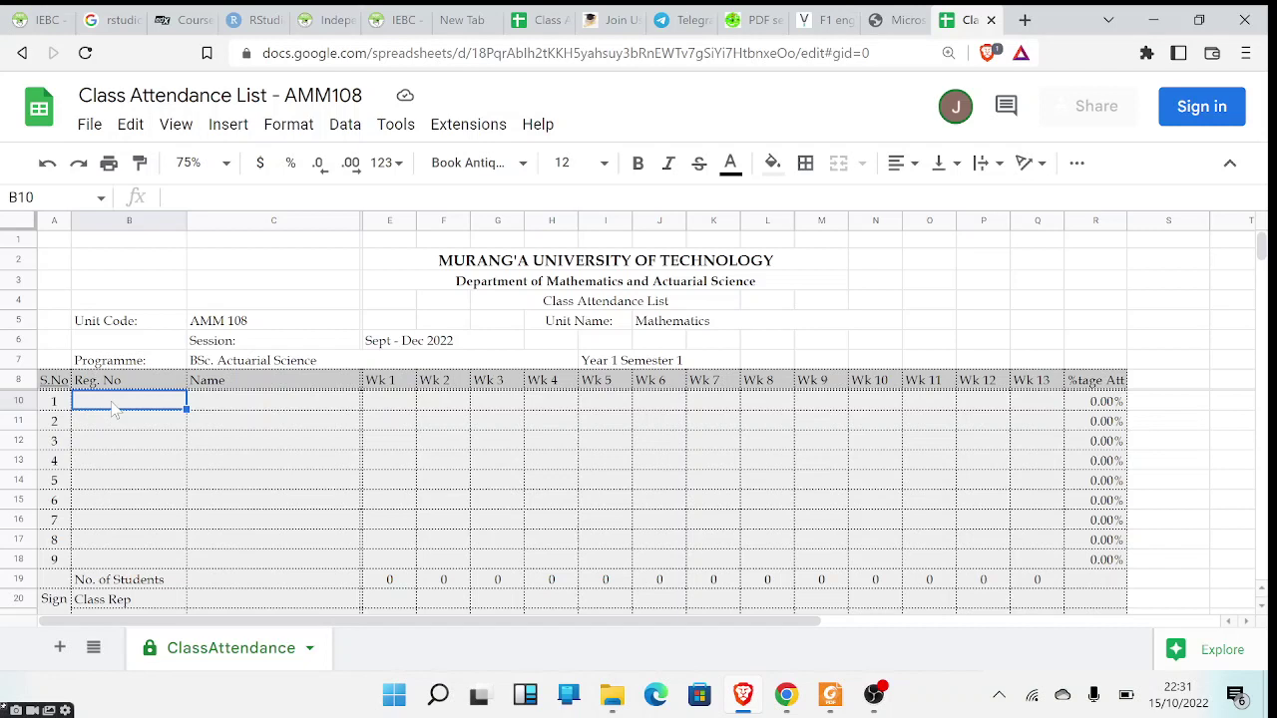
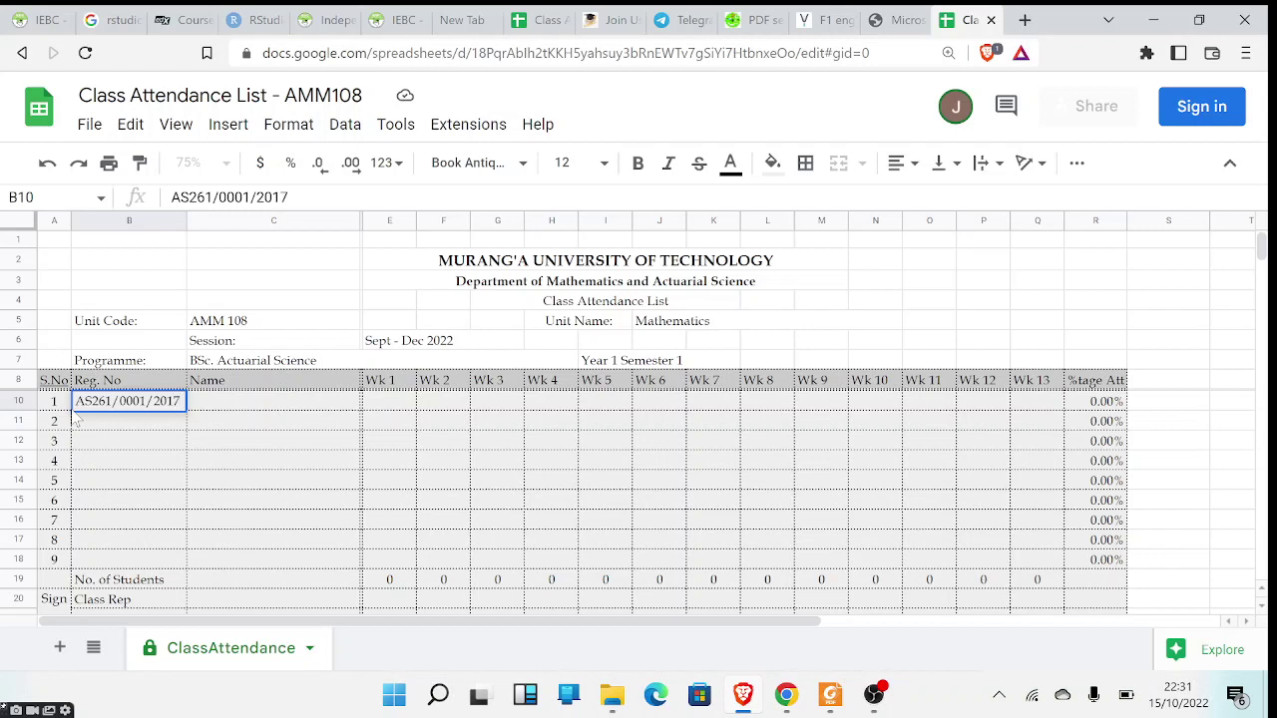
key(Tab)
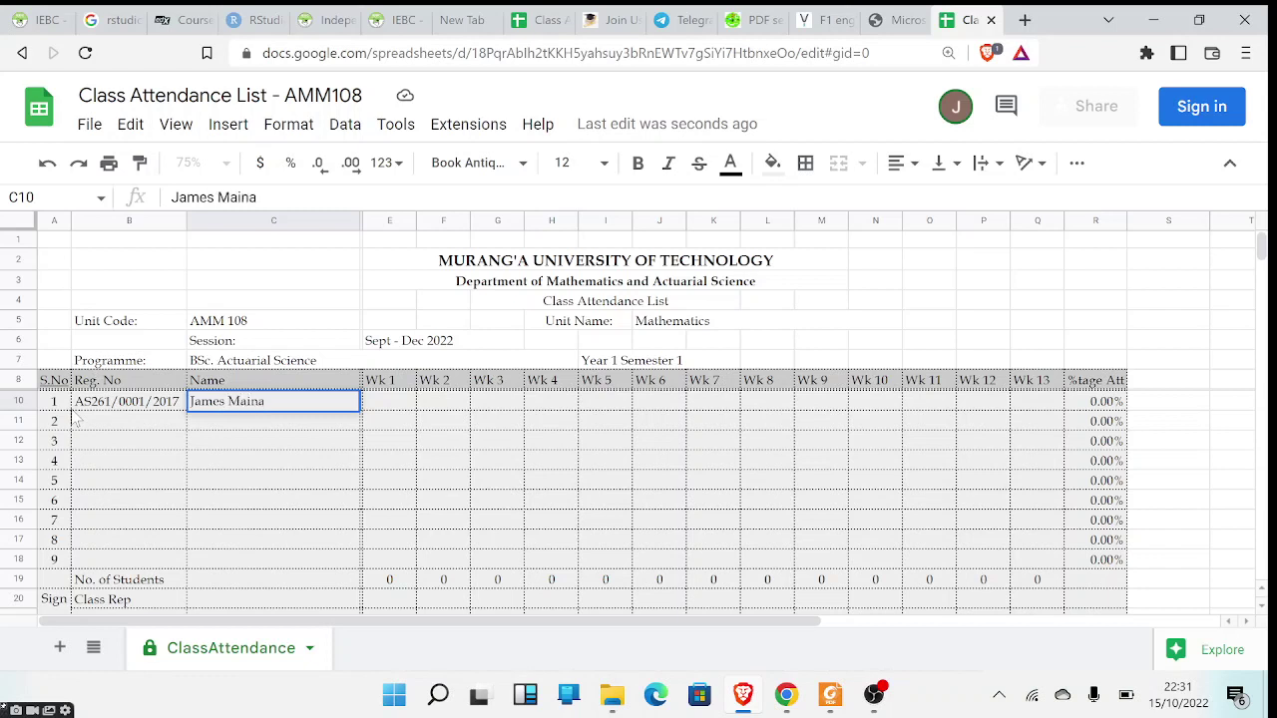
- Enter the second student's registration number and name in row 11, fixing a typo in the name
click(103, 427)
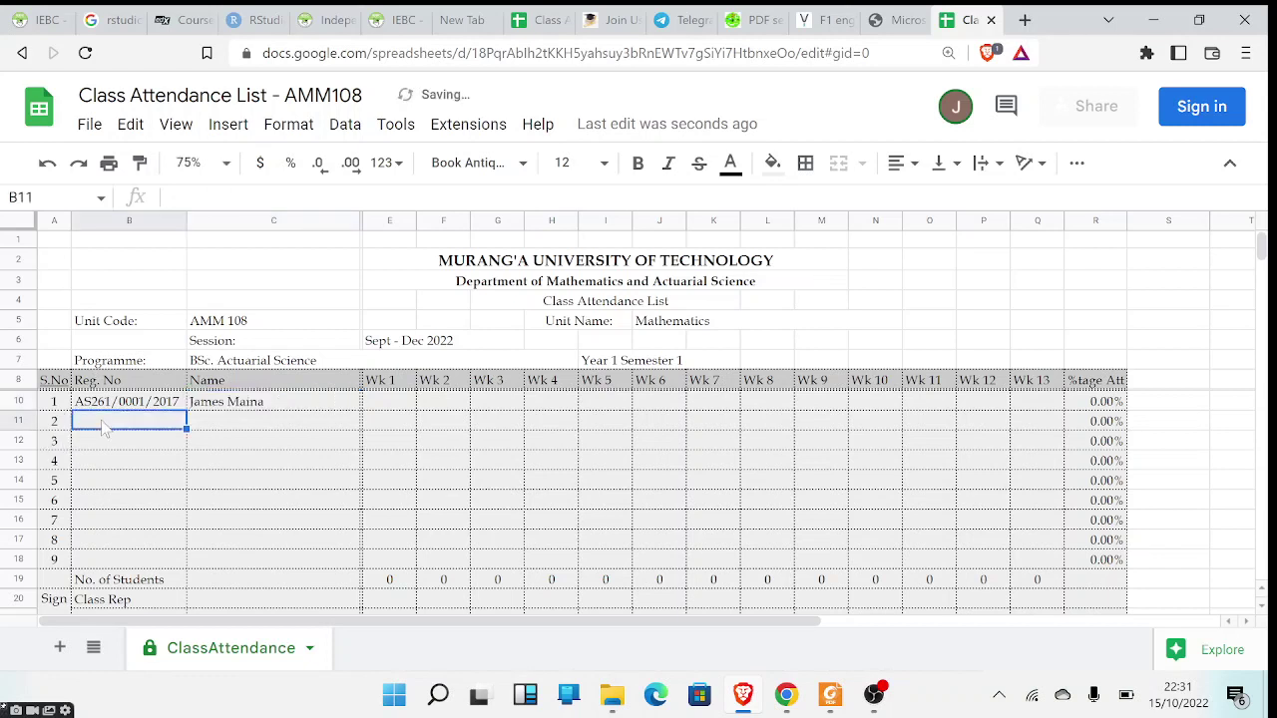
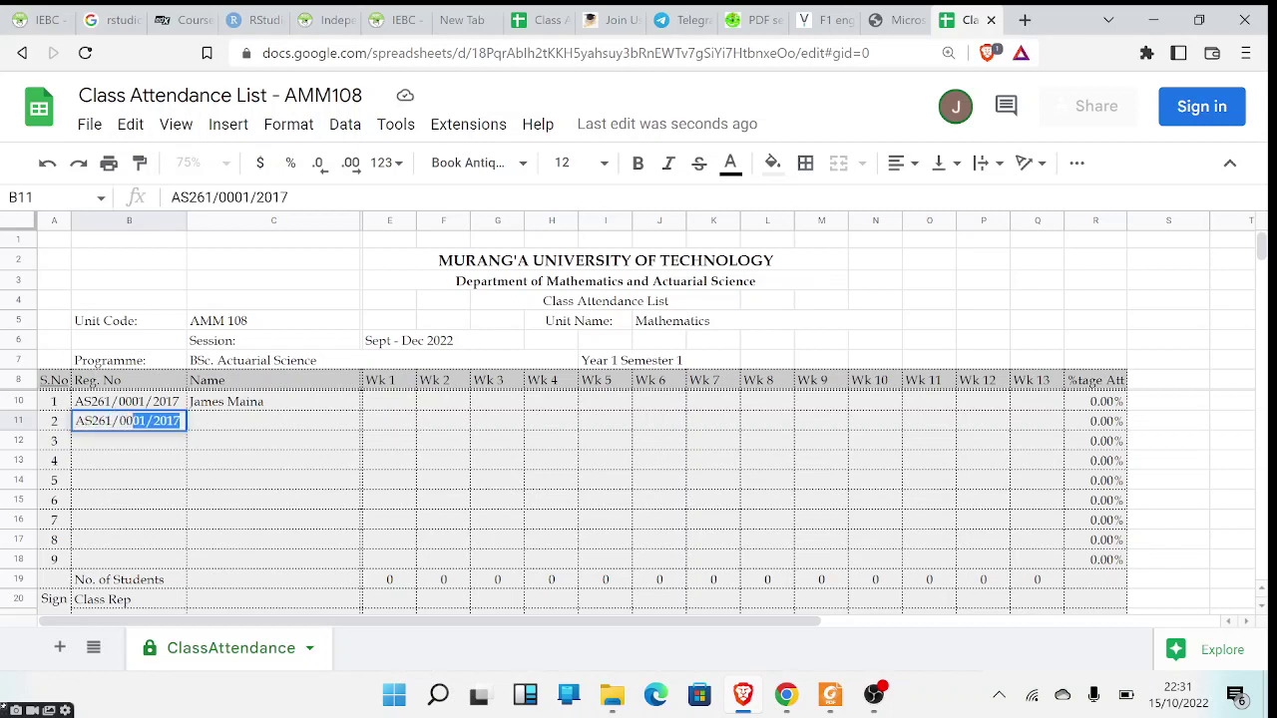
key(Tab)
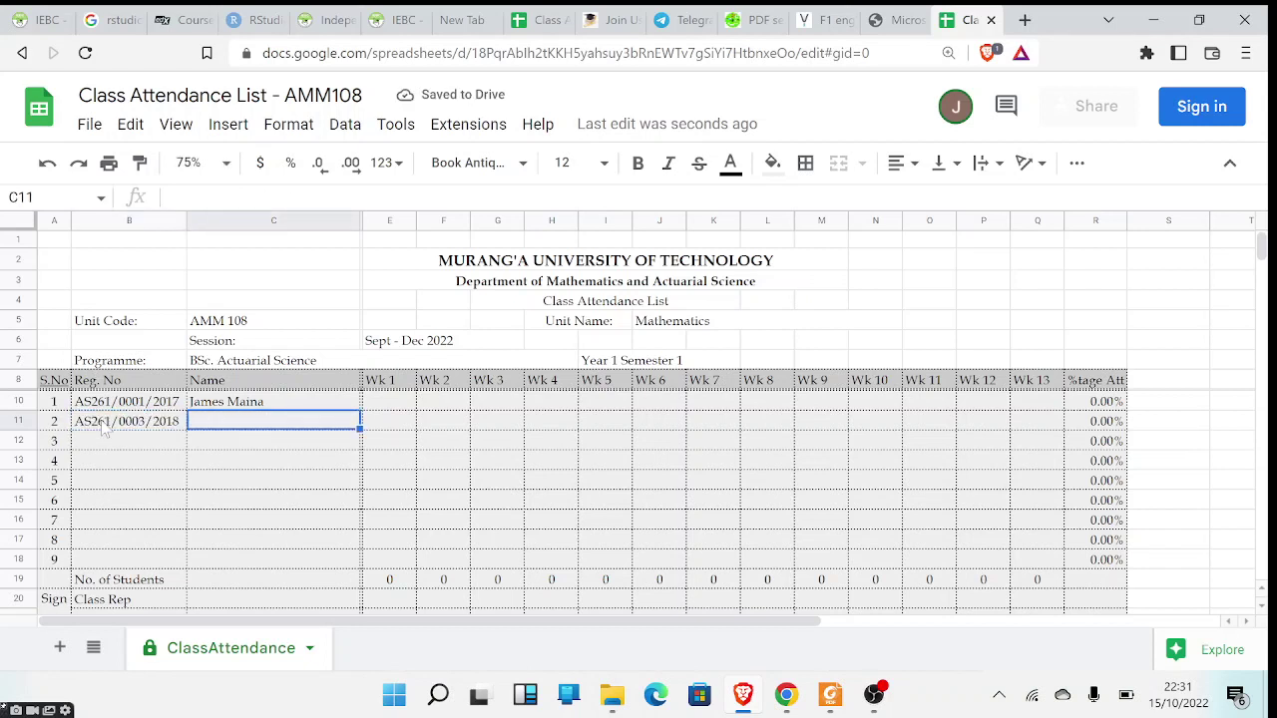
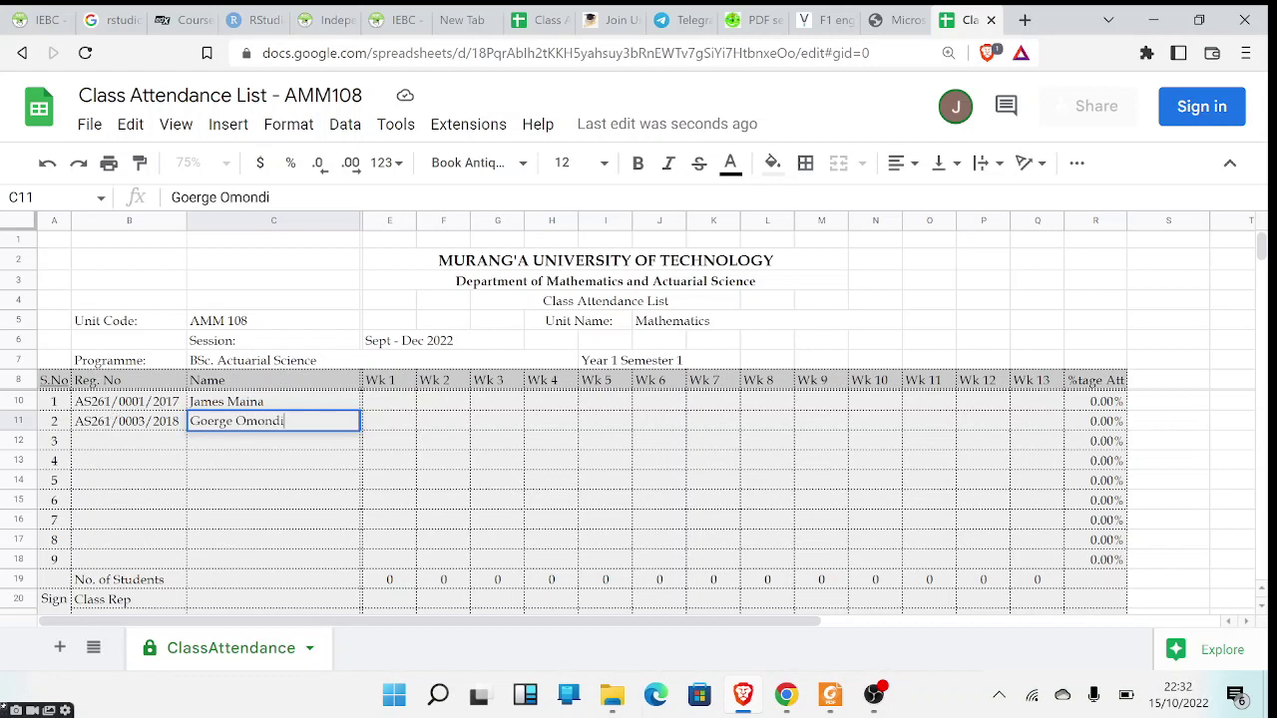
key(Return)
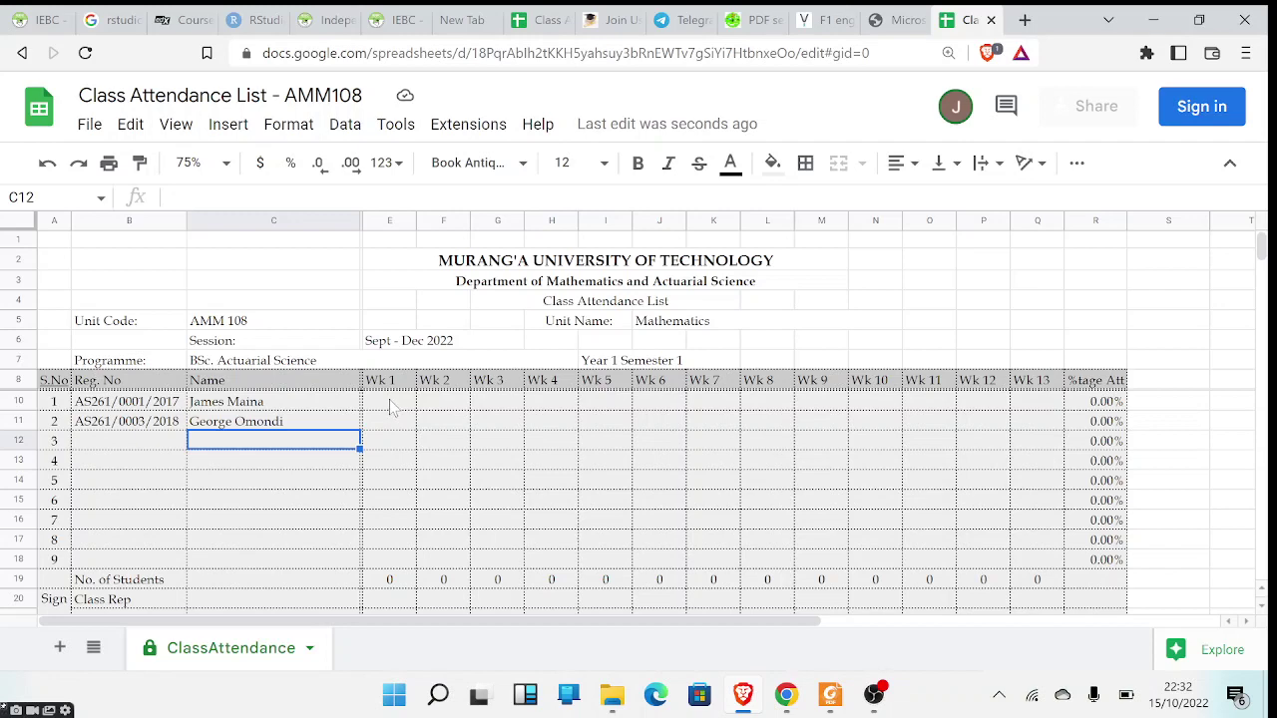
double_click(389, 403)
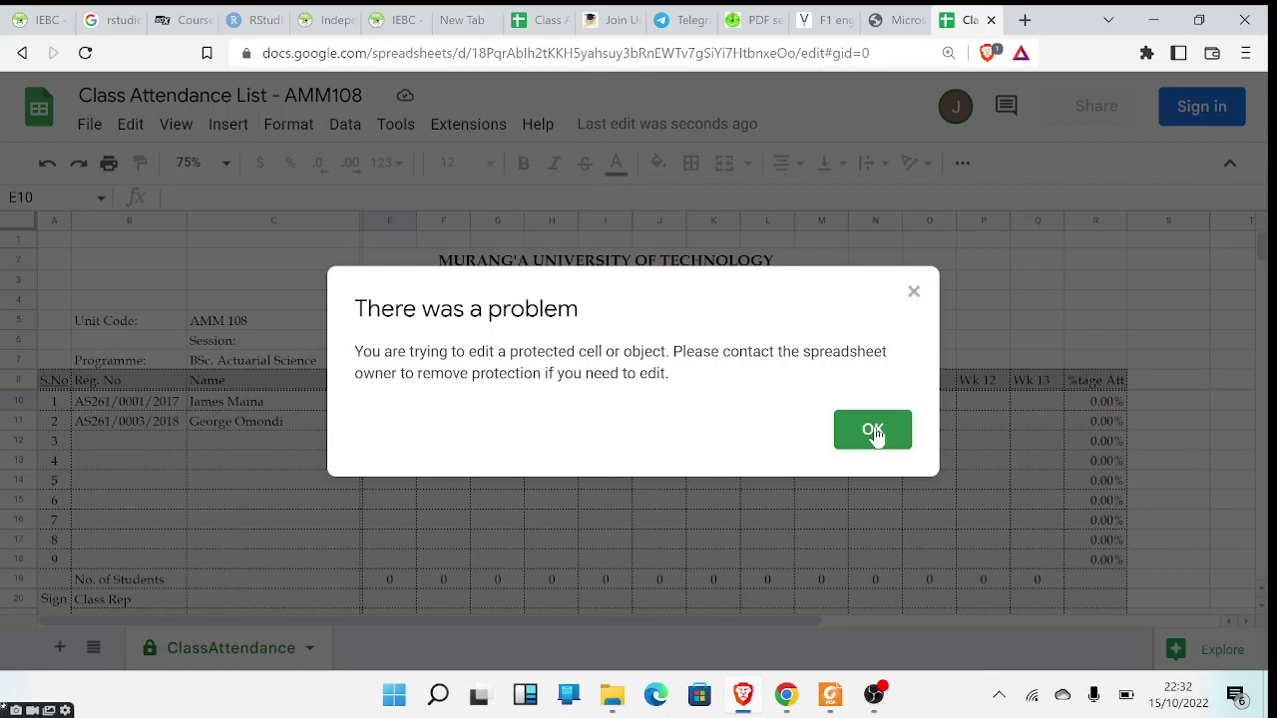
click(874, 435)
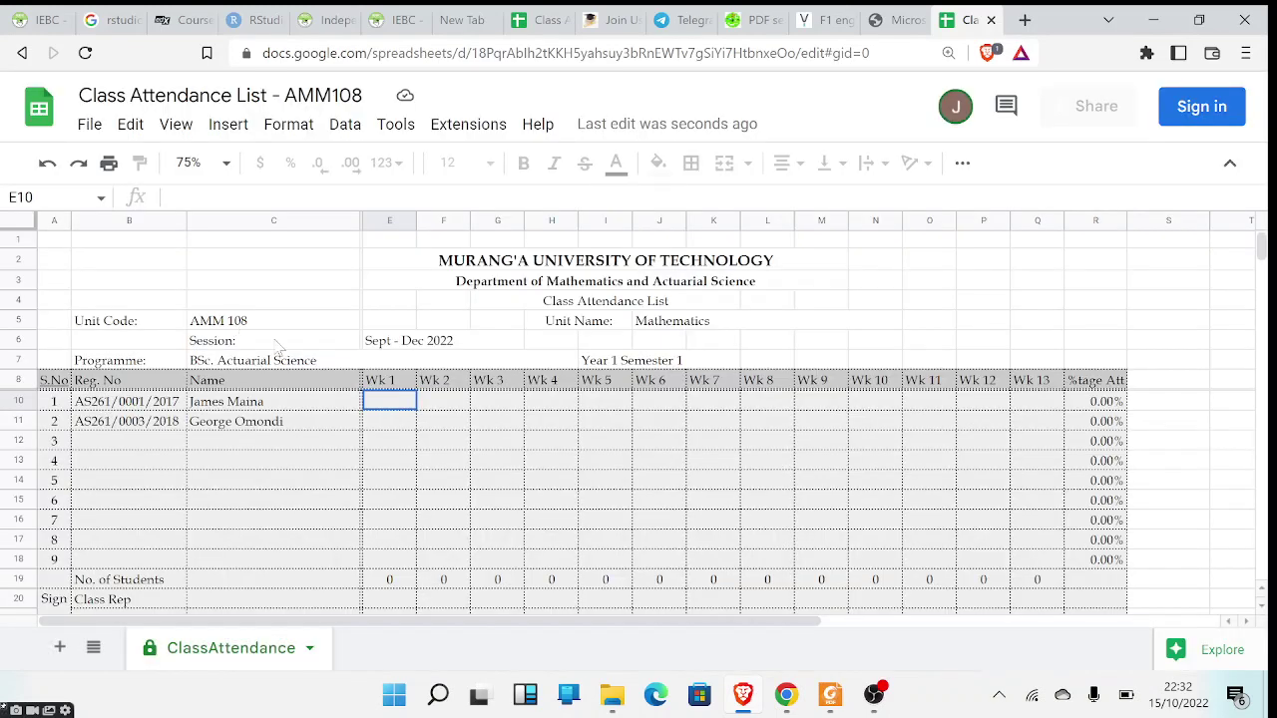
double_click(389, 427)
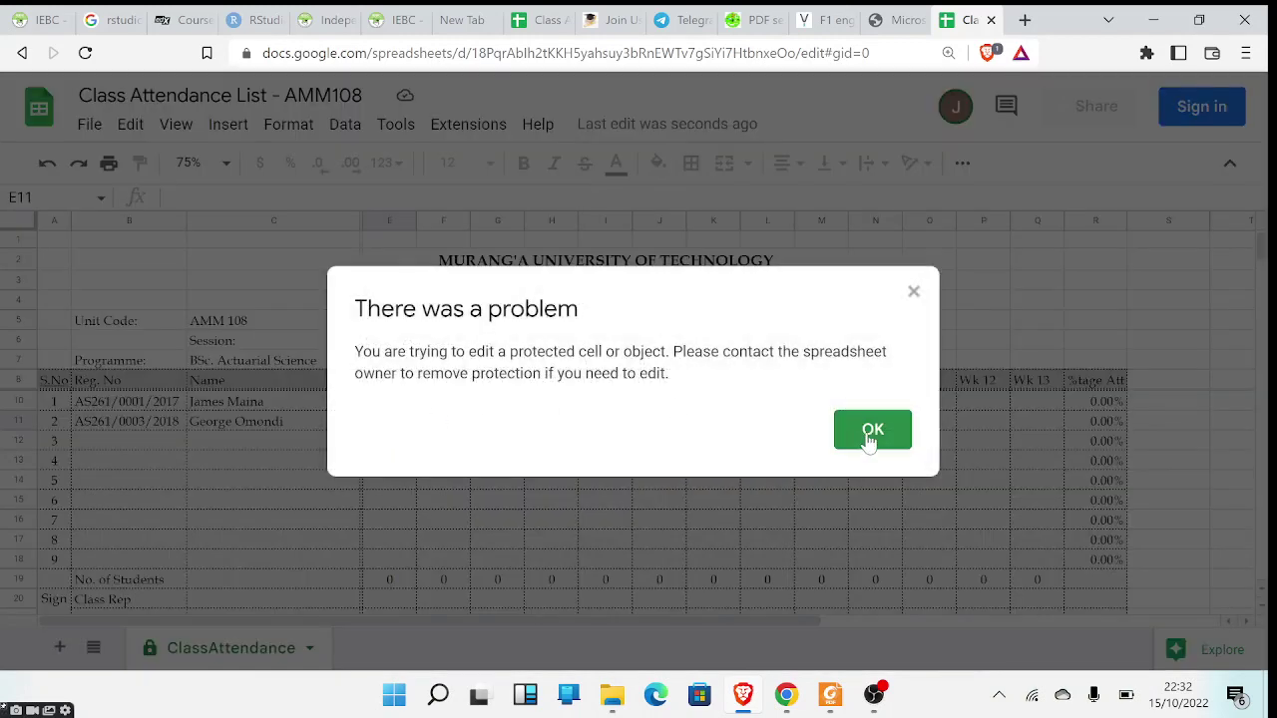
click(870, 437)
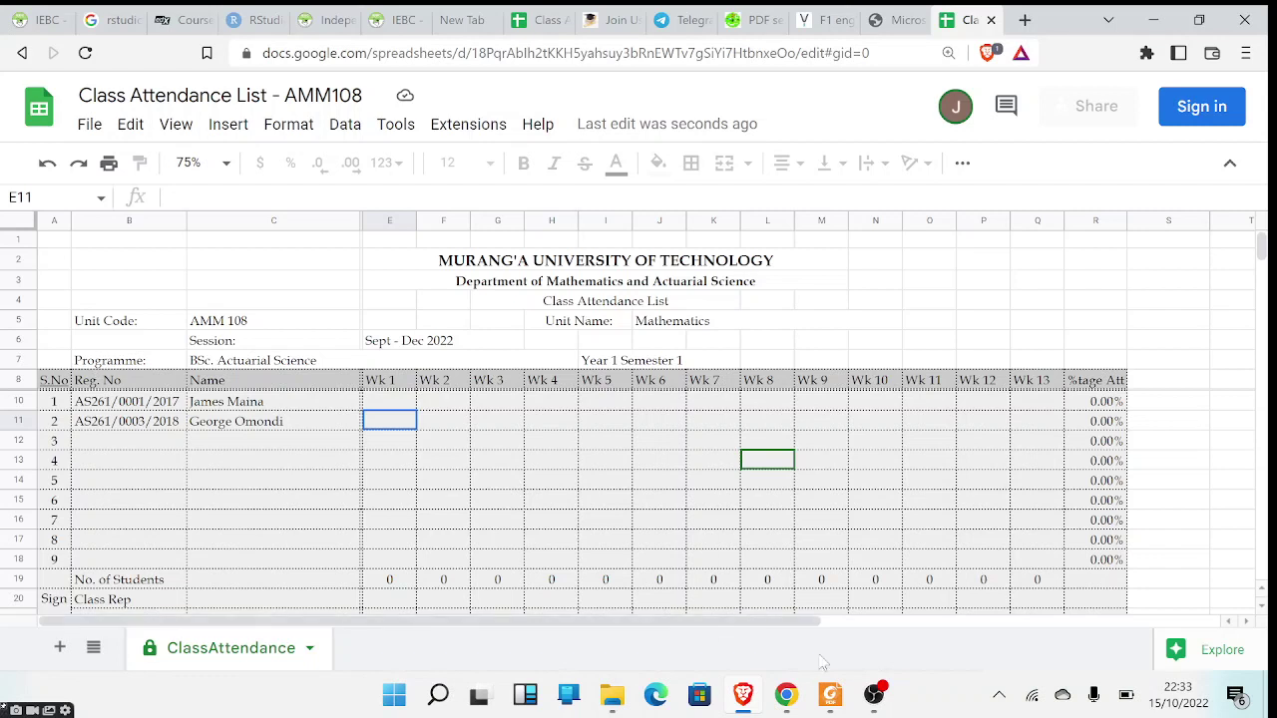
mouse_move(788, 698)
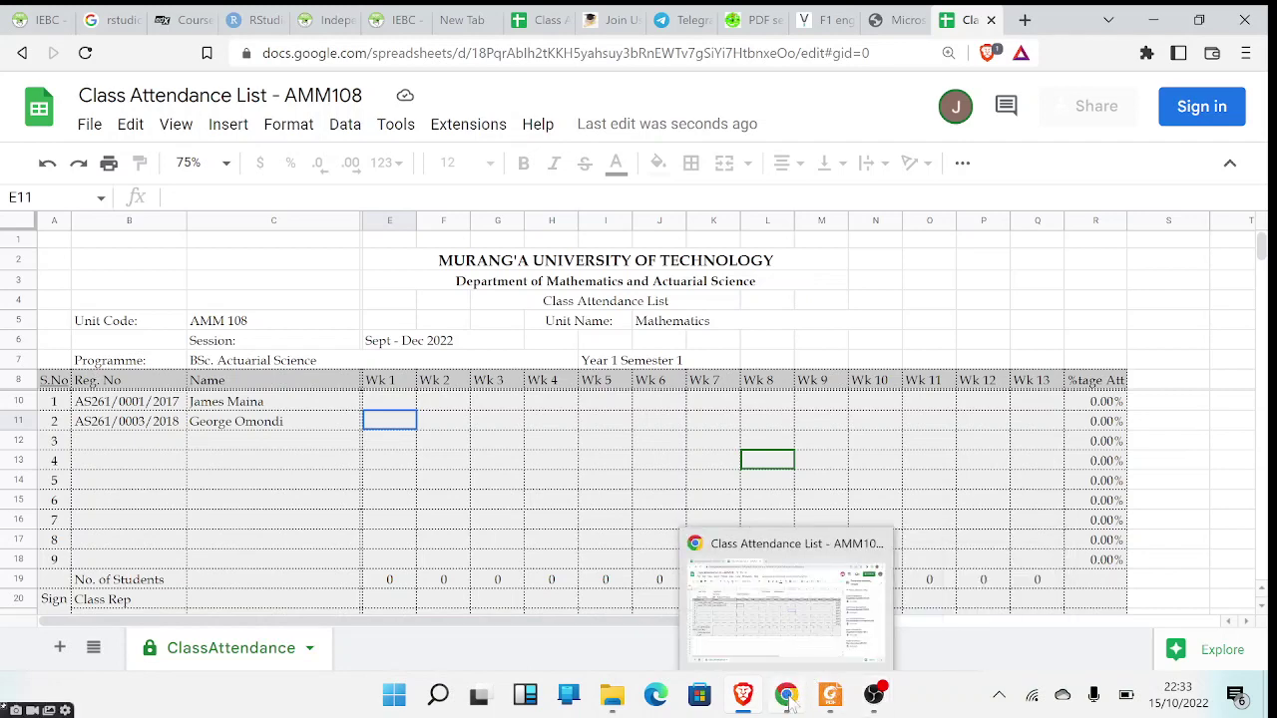
- In the owner's window, change Open Attendance from E9:Q18 to F9:Q18, save, and reopen to confirm
click(788, 698)
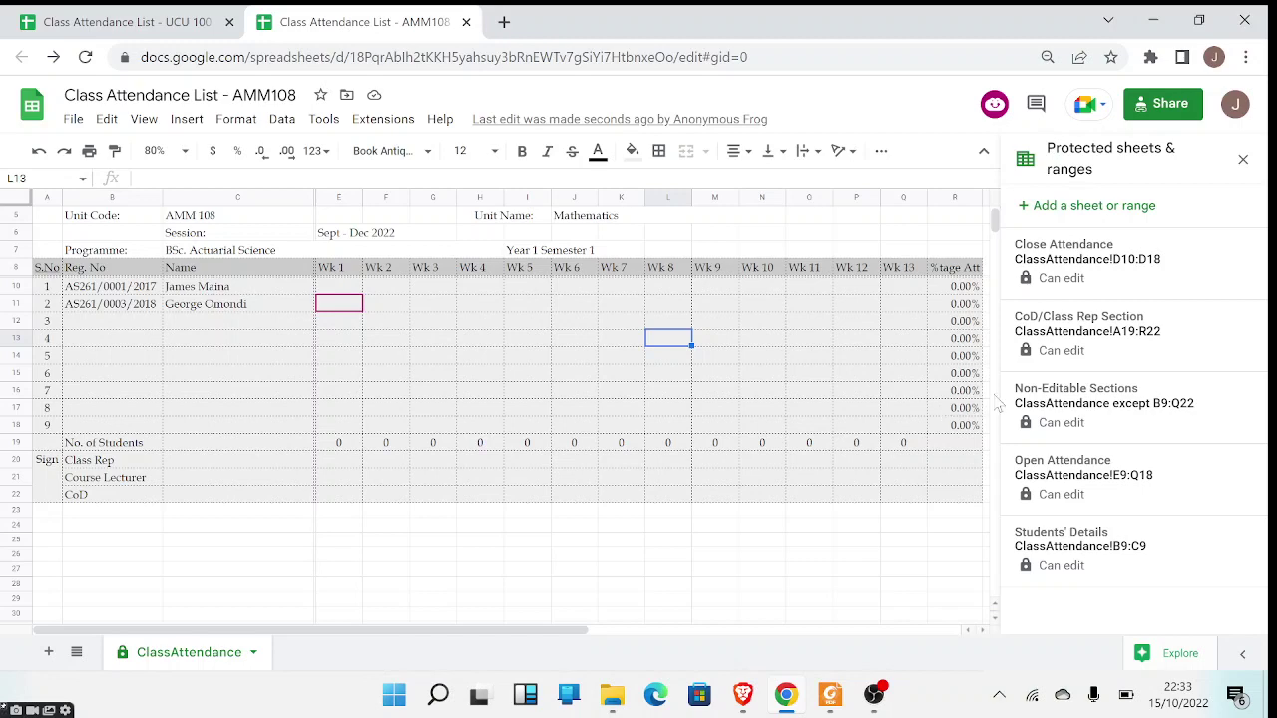
click(1058, 478)
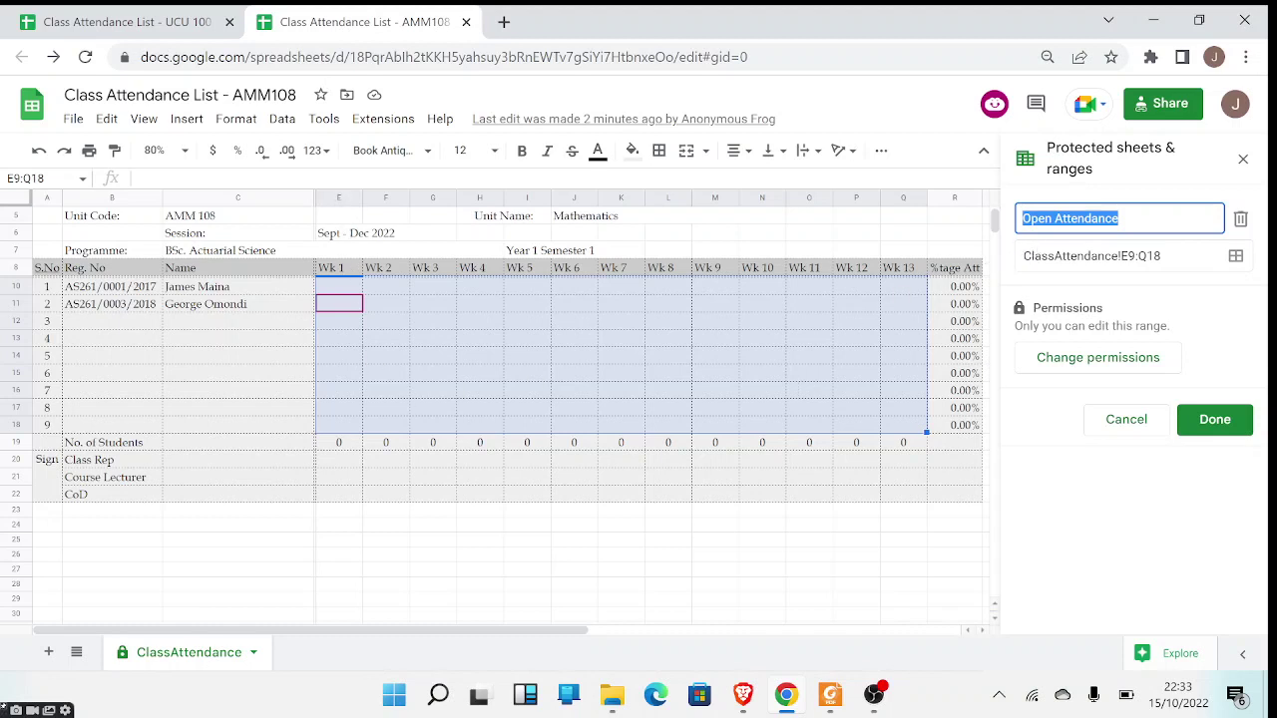
drag(1160, 256, 1023, 255)
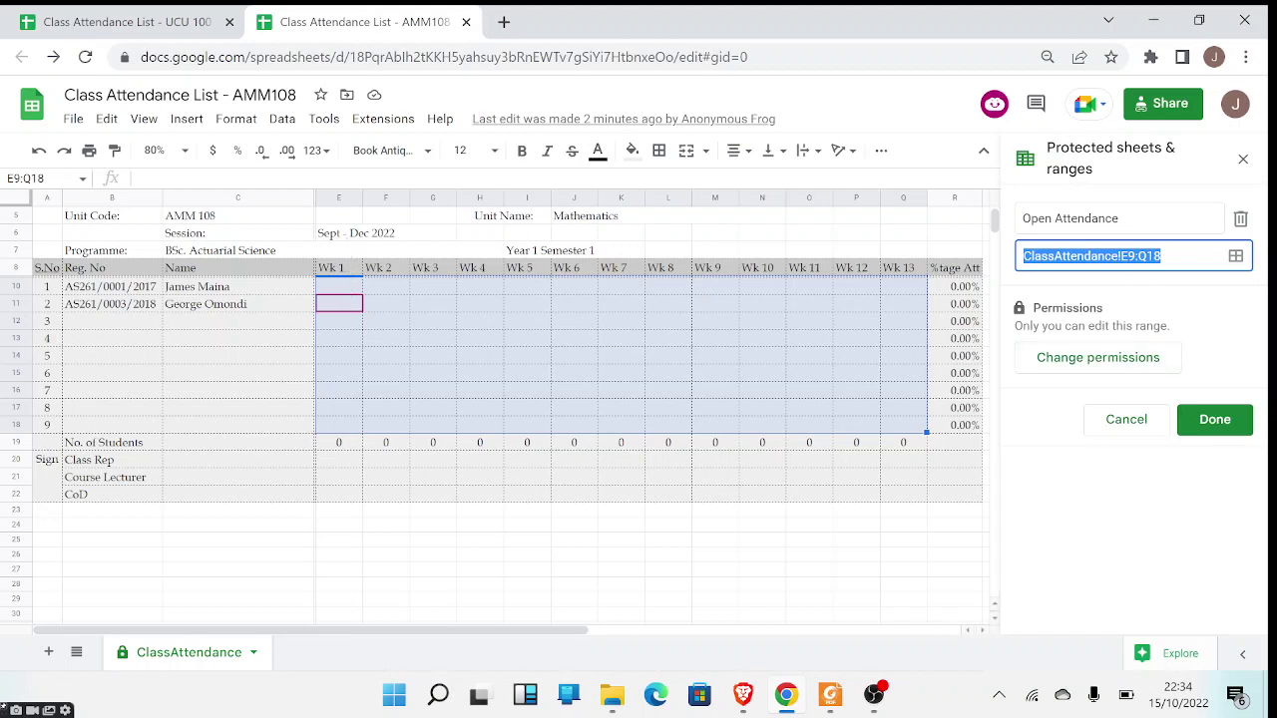
click(1124, 255)
key(BackSpace)
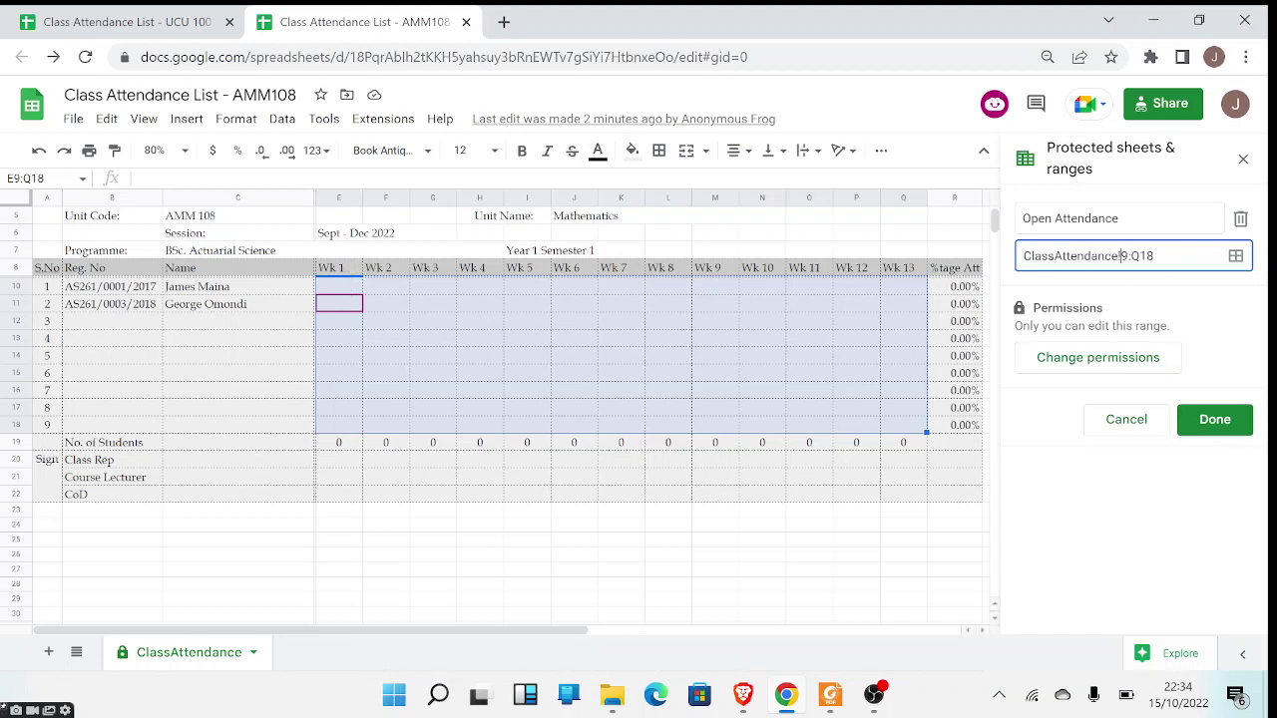
text(F)
click(1215, 420)
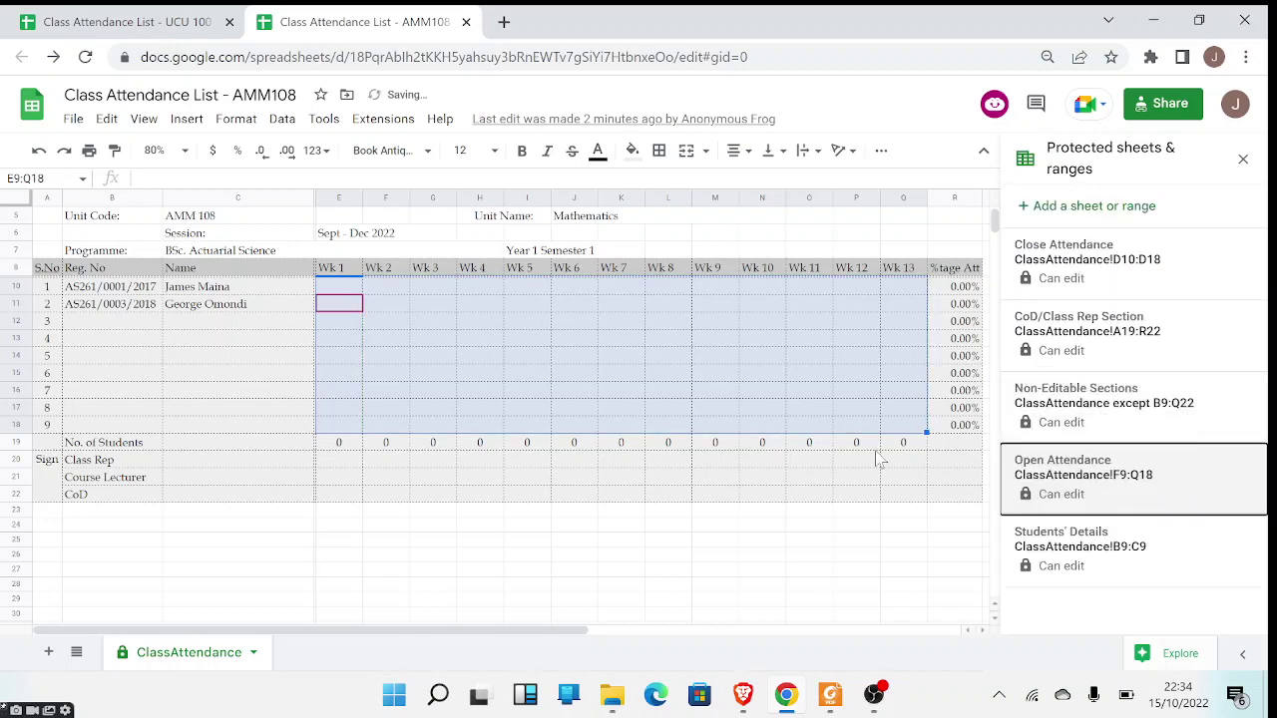
click(802, 465)
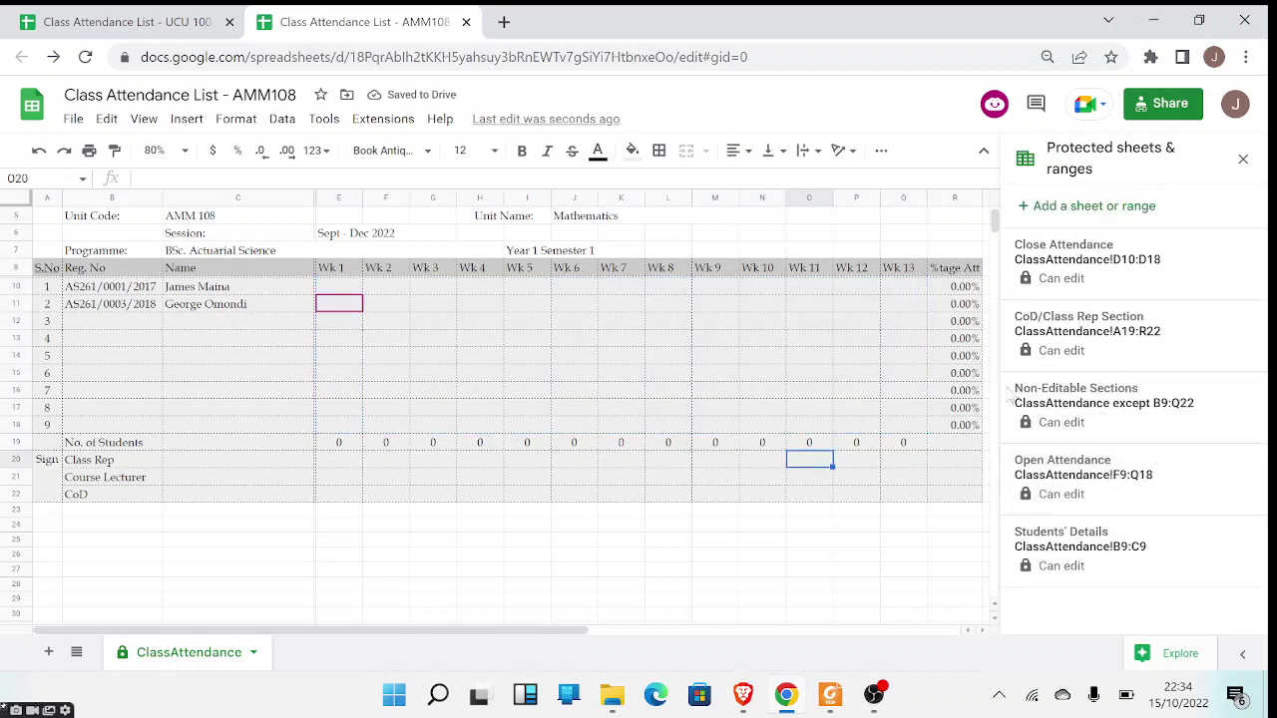
click(1064, 469)
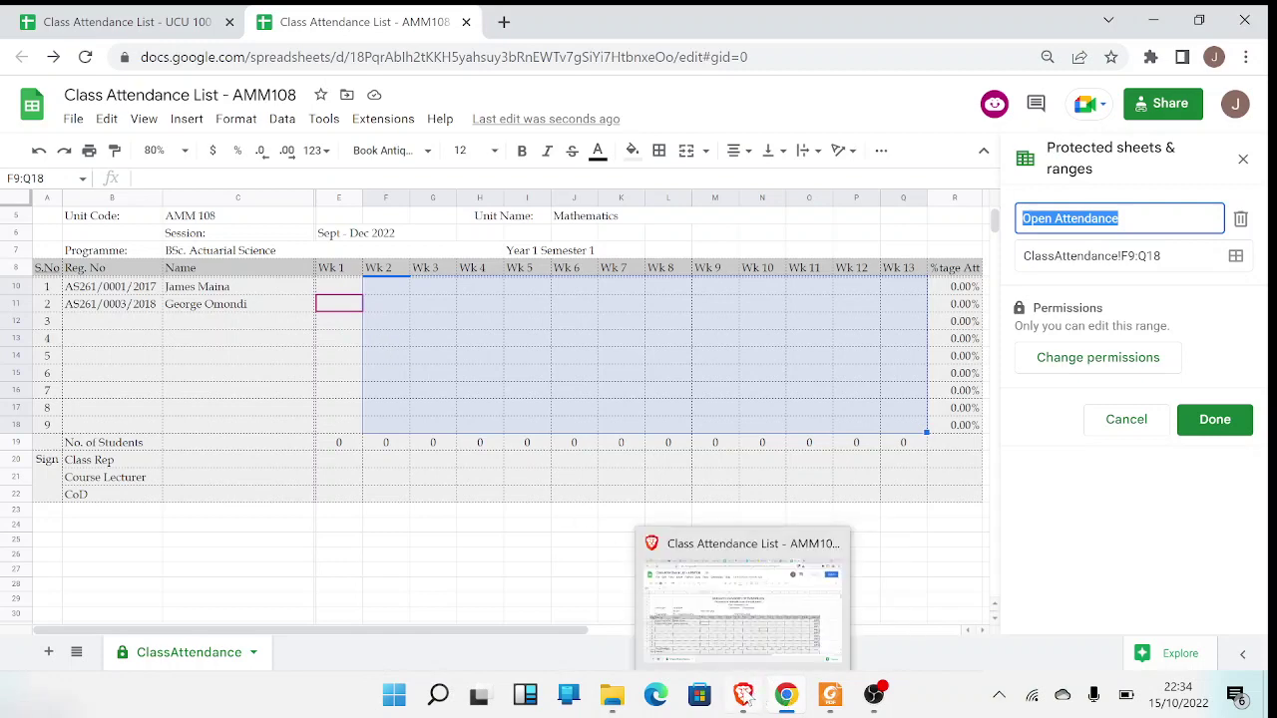
- In the editor's window, enter P for Wk 1 in E10 and E11 for the first two students
click(744, 696)
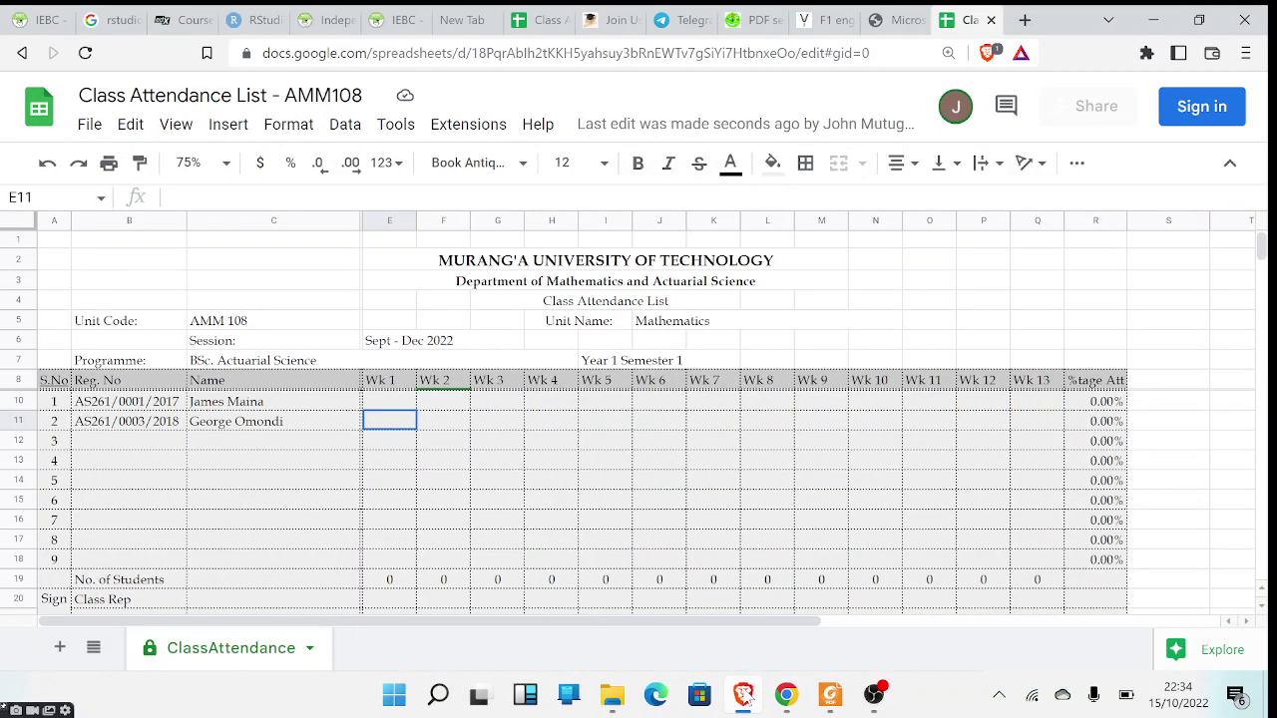
click(395, 406)
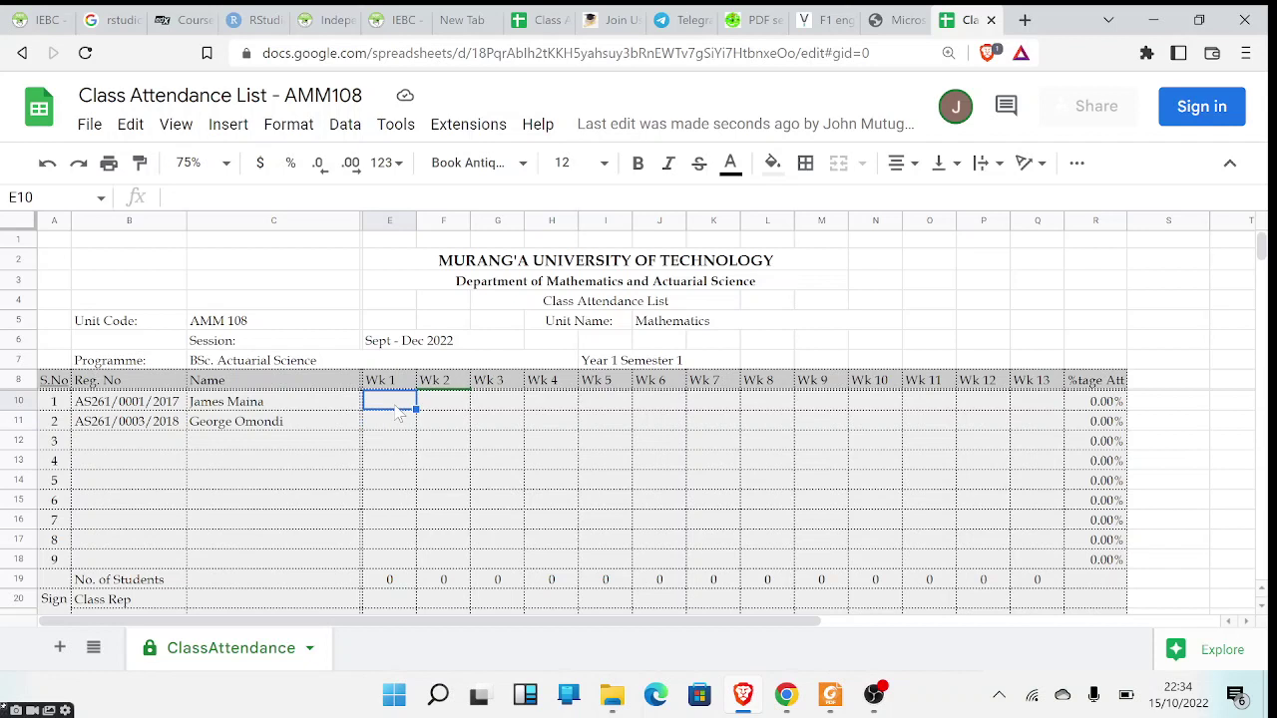
text(P)
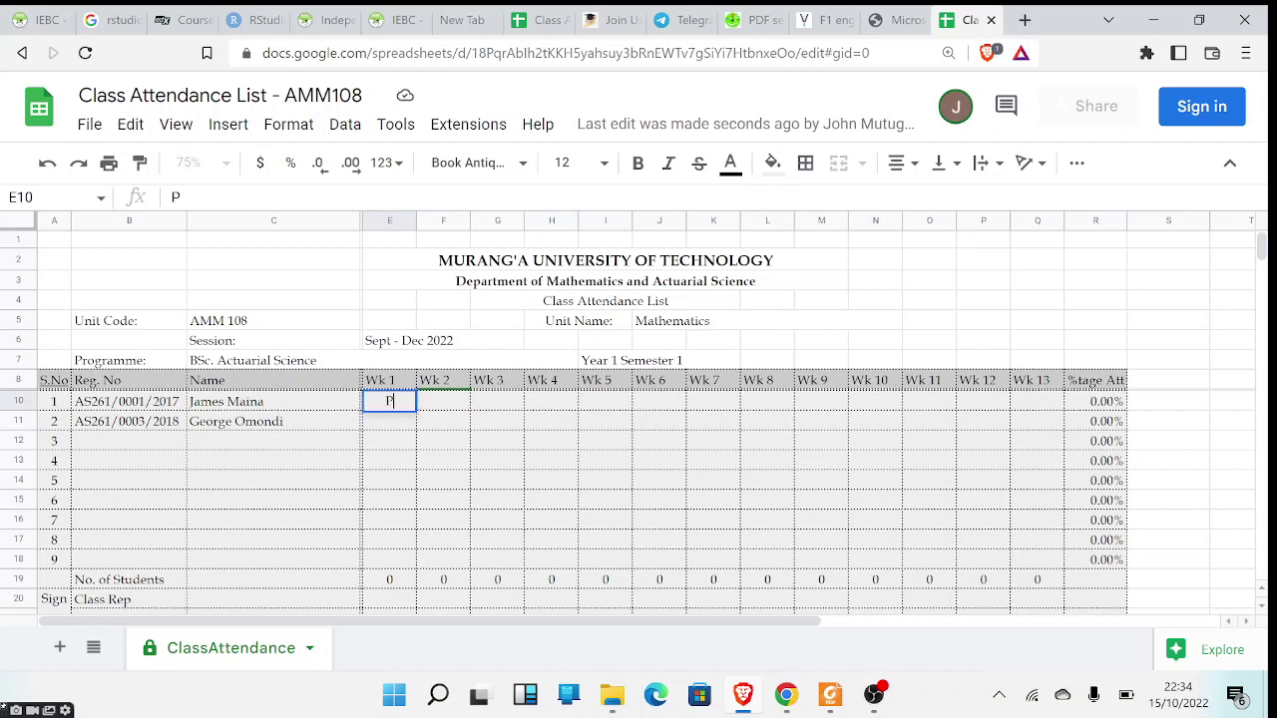
key(Return)
text(P)
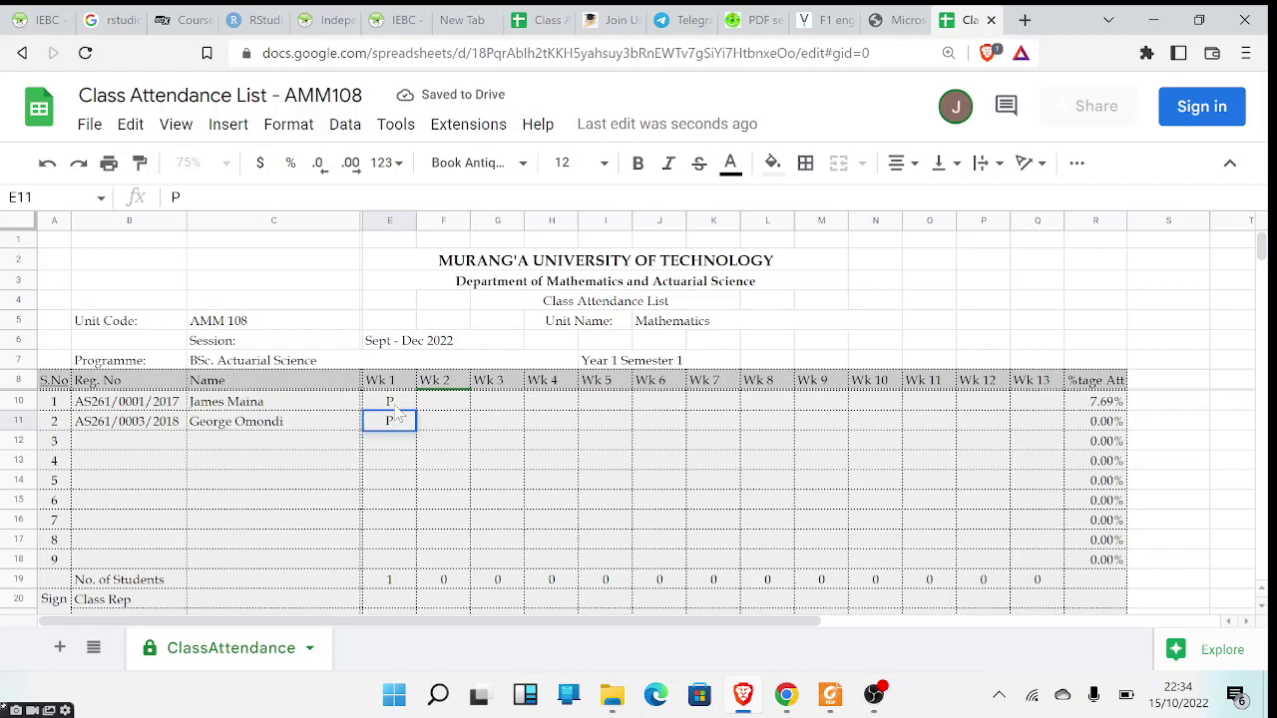
key(Return)
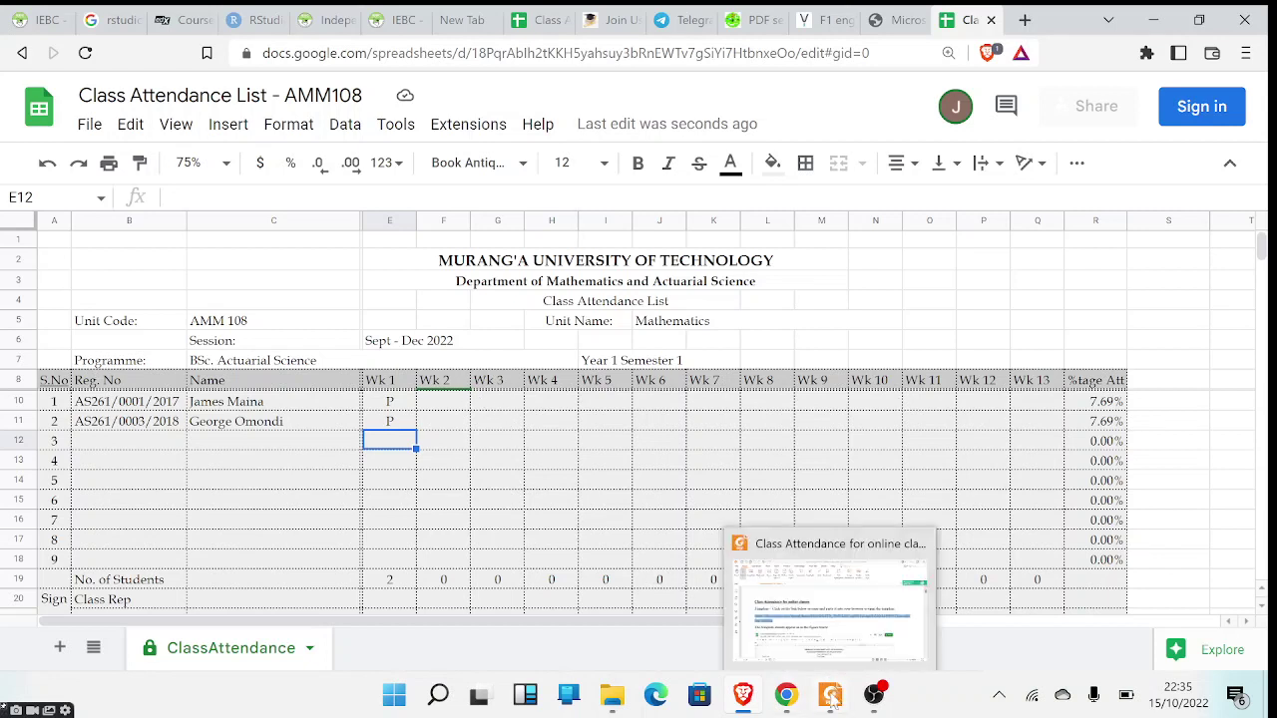
mouse_move(785, 702)
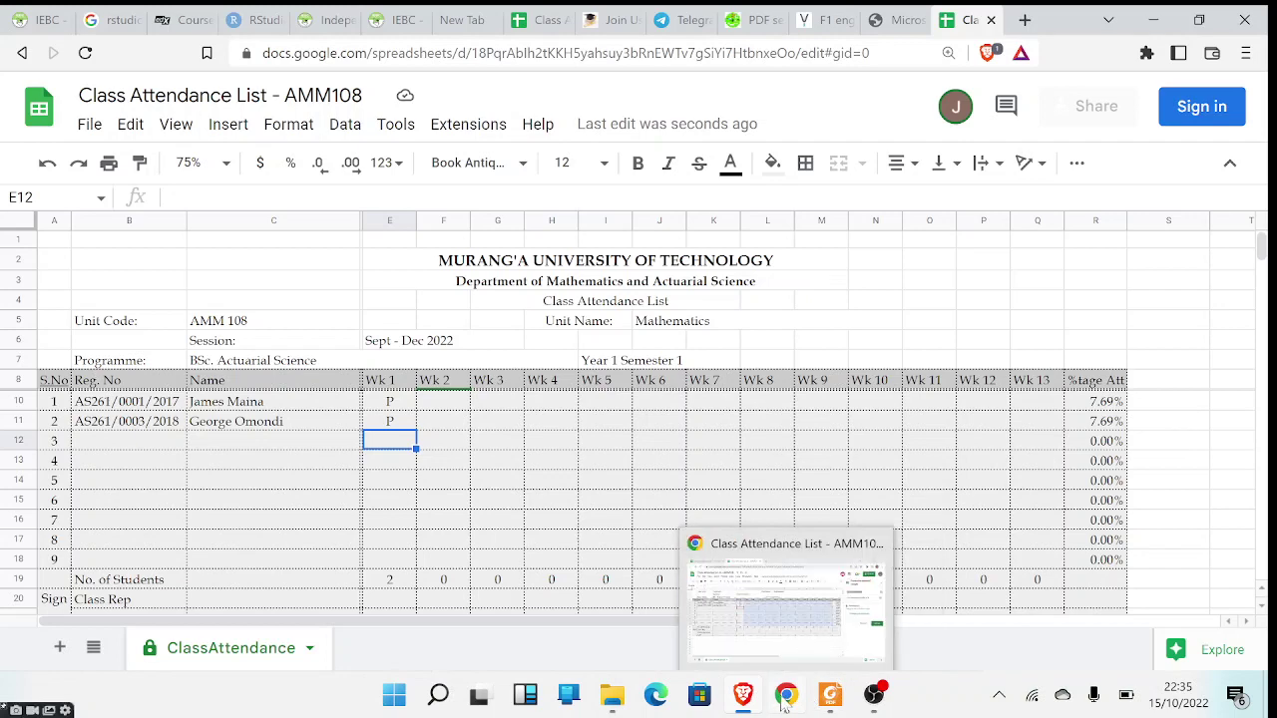
- In the owner's window, close the Open Attendance range editor
click(787, 704)
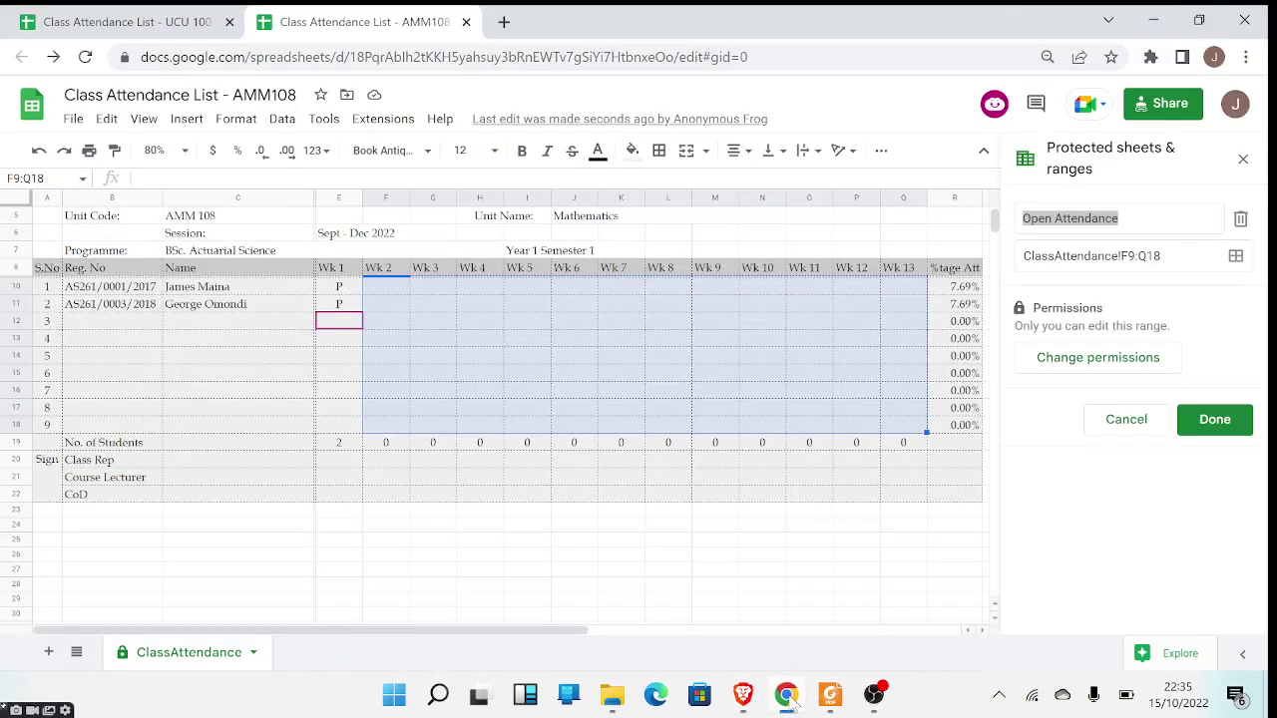
click(404, 359)
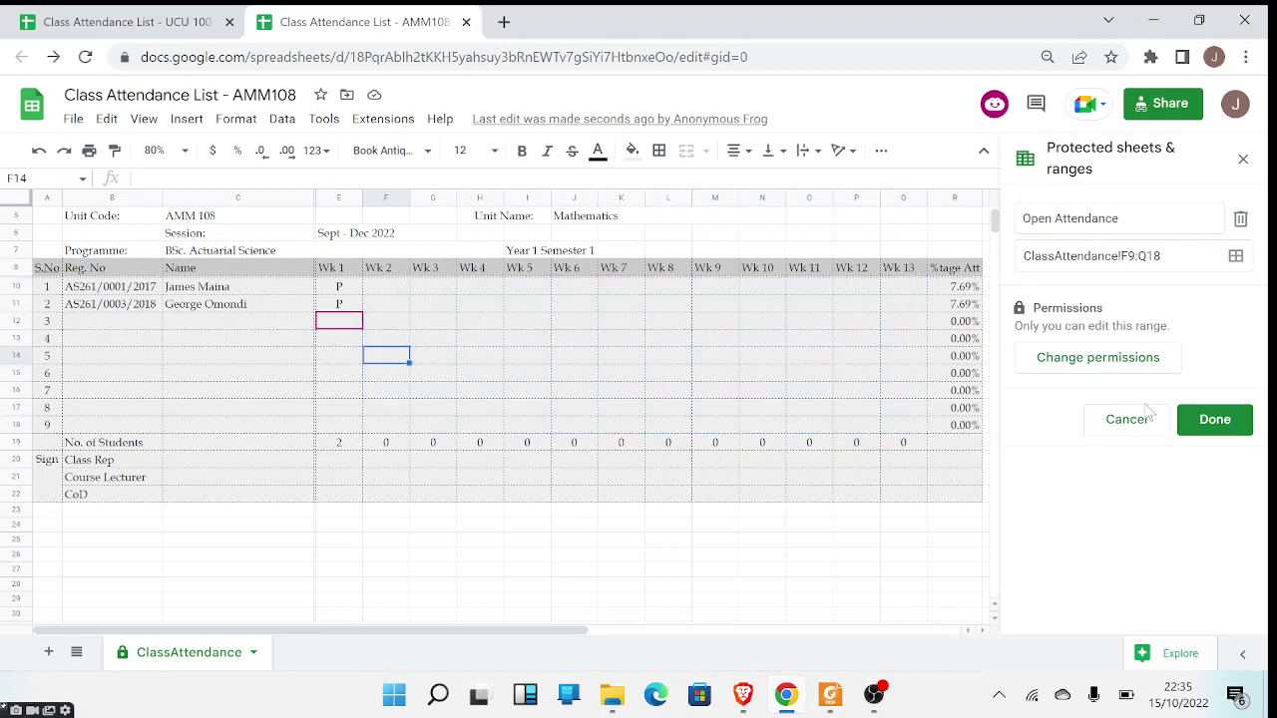
click(1211, 420)
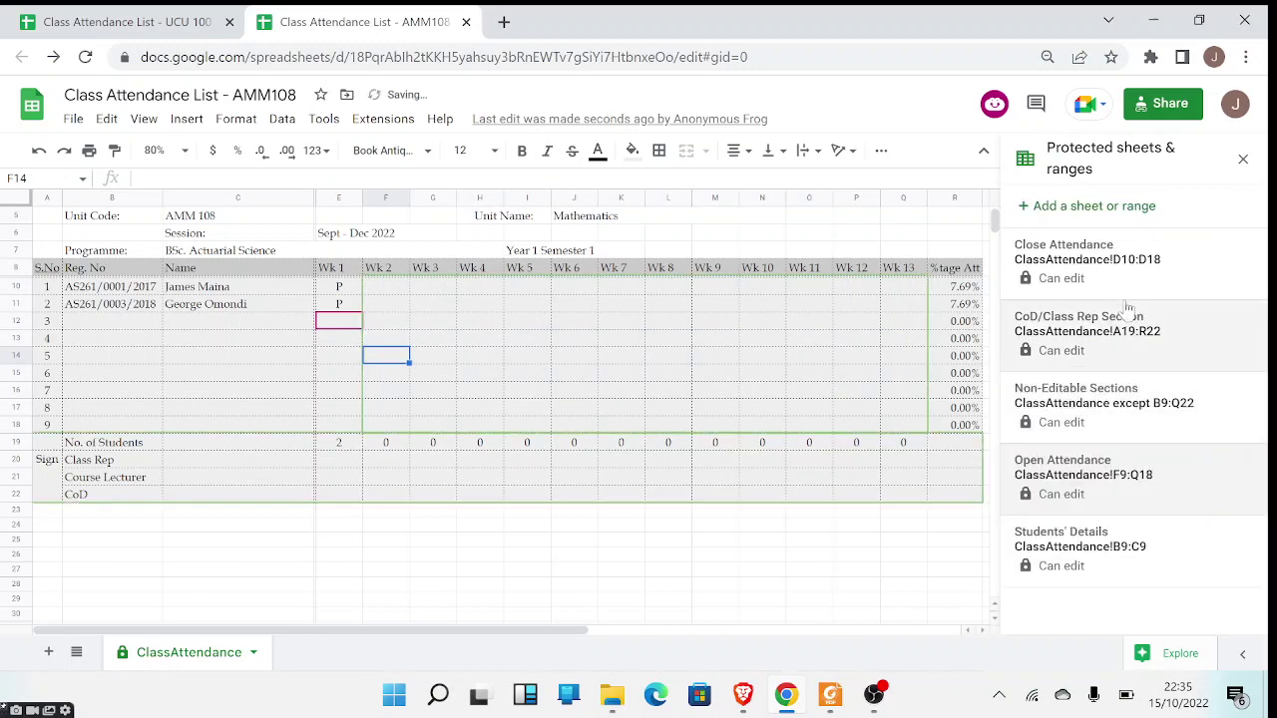
- Change the Close Attendance protected range to D10:E18, then return to the editor's window
click(1068, 254)
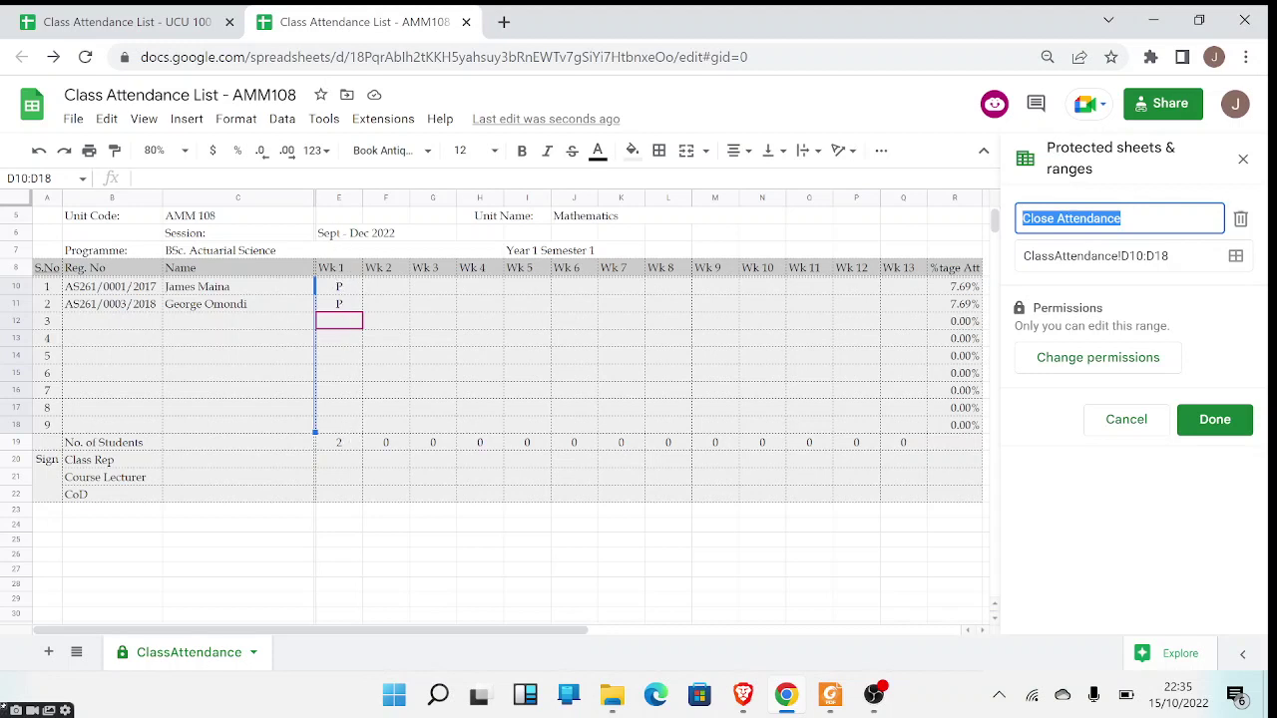
click(1154, 257)
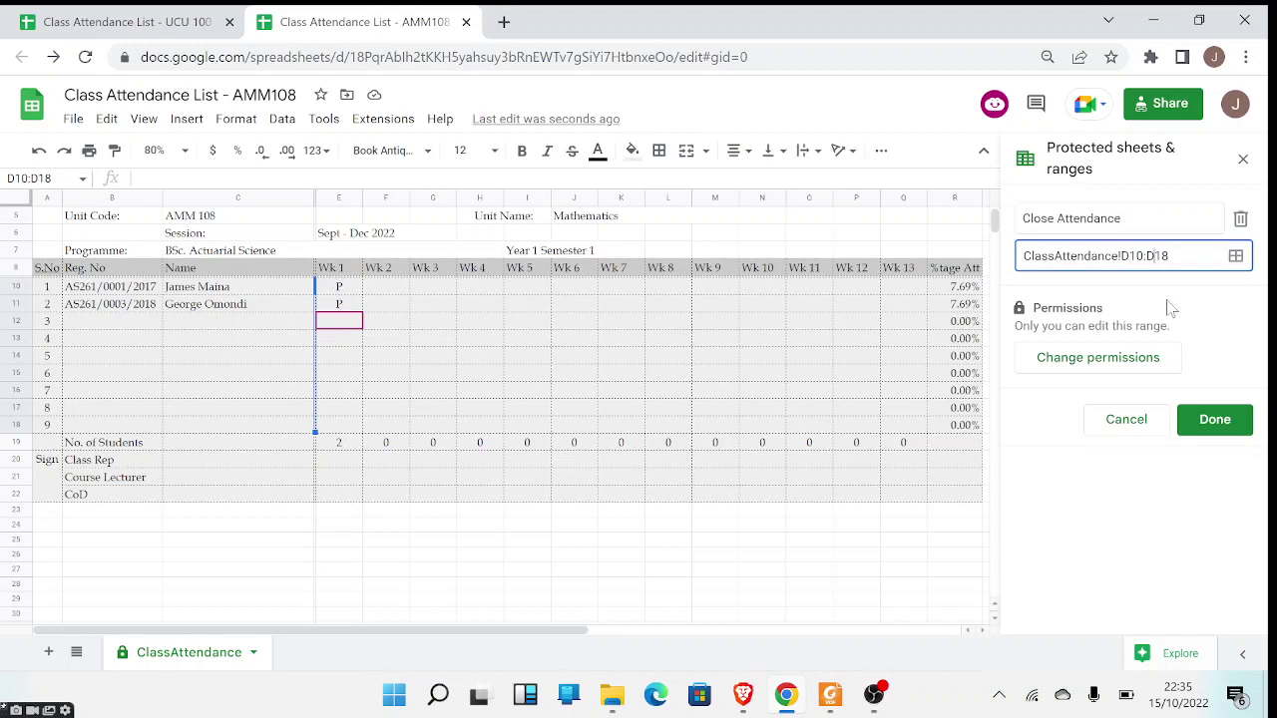
key(BackSpace)
text(e)
click(1217, 421)
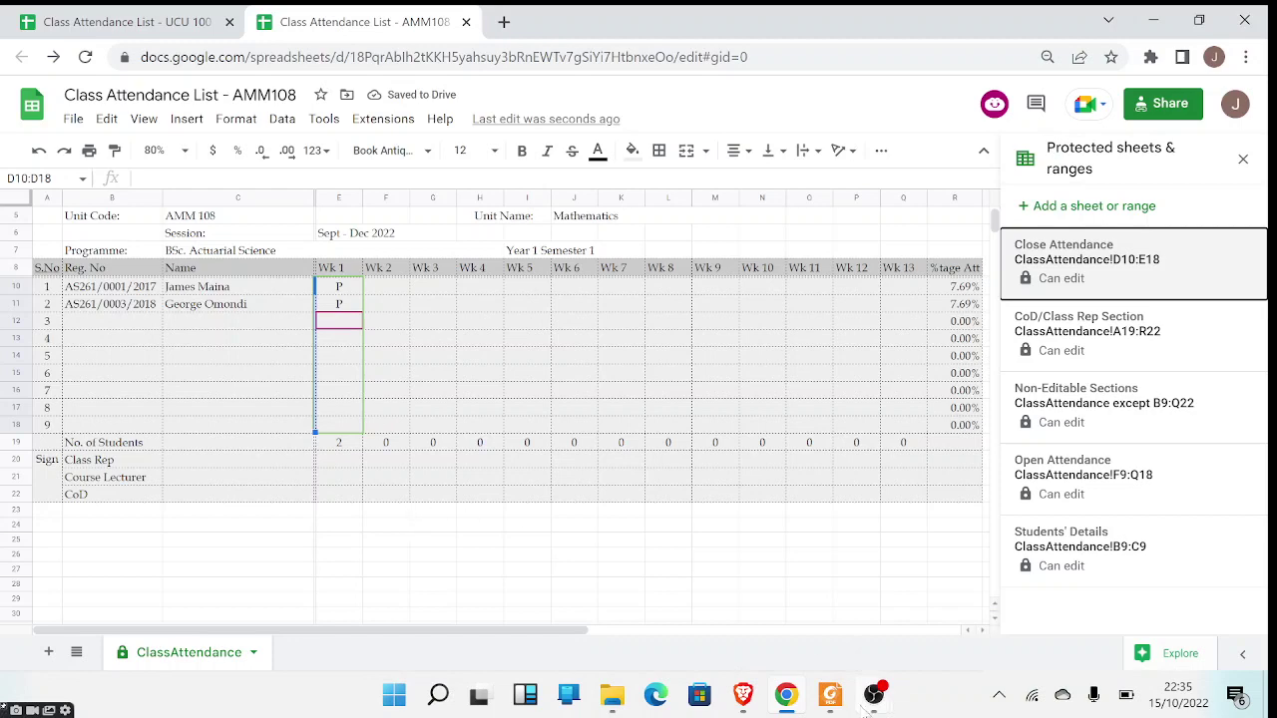
mouse_move(831, 704)
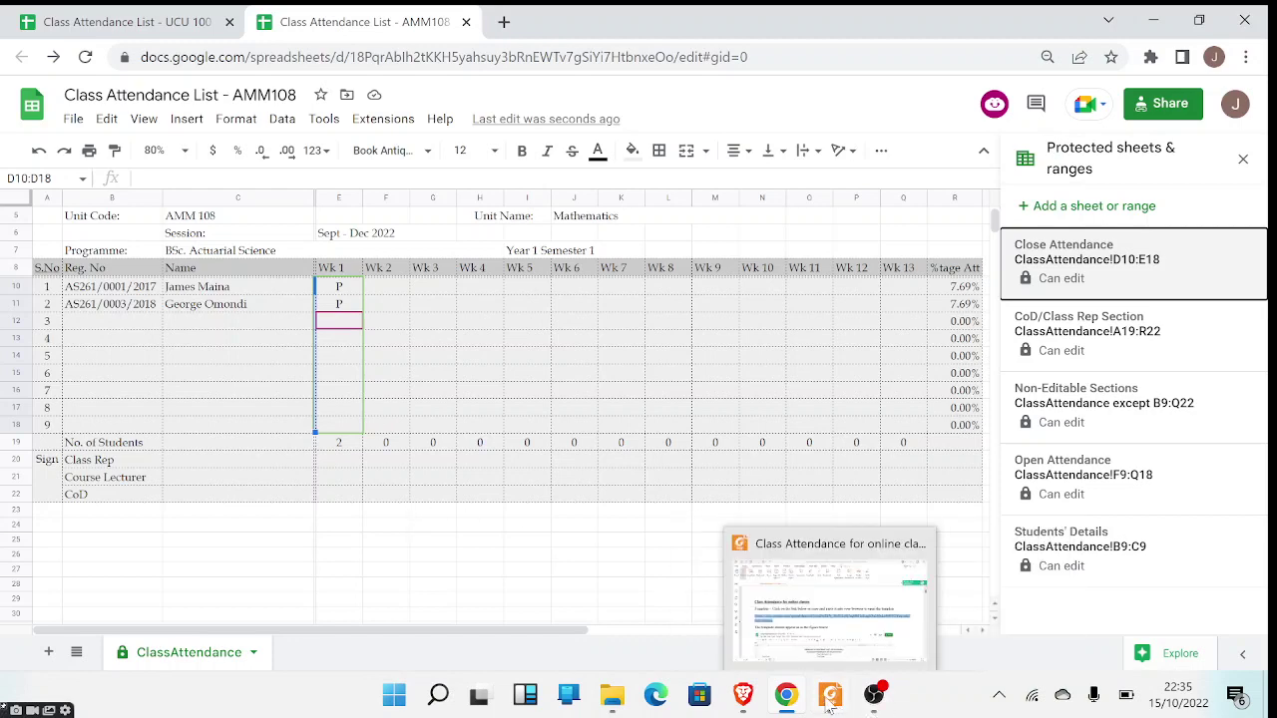
click(742, 695)
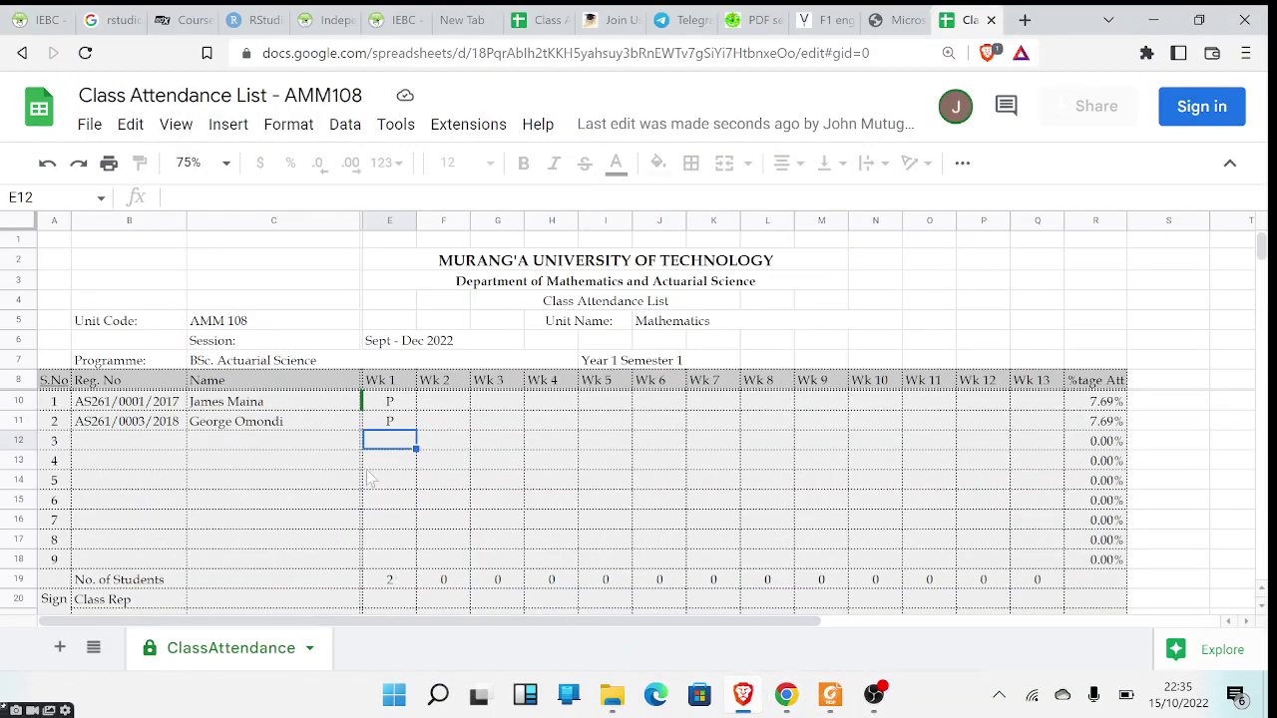
- Enter the third student's registration number in B12
click(133, 448)
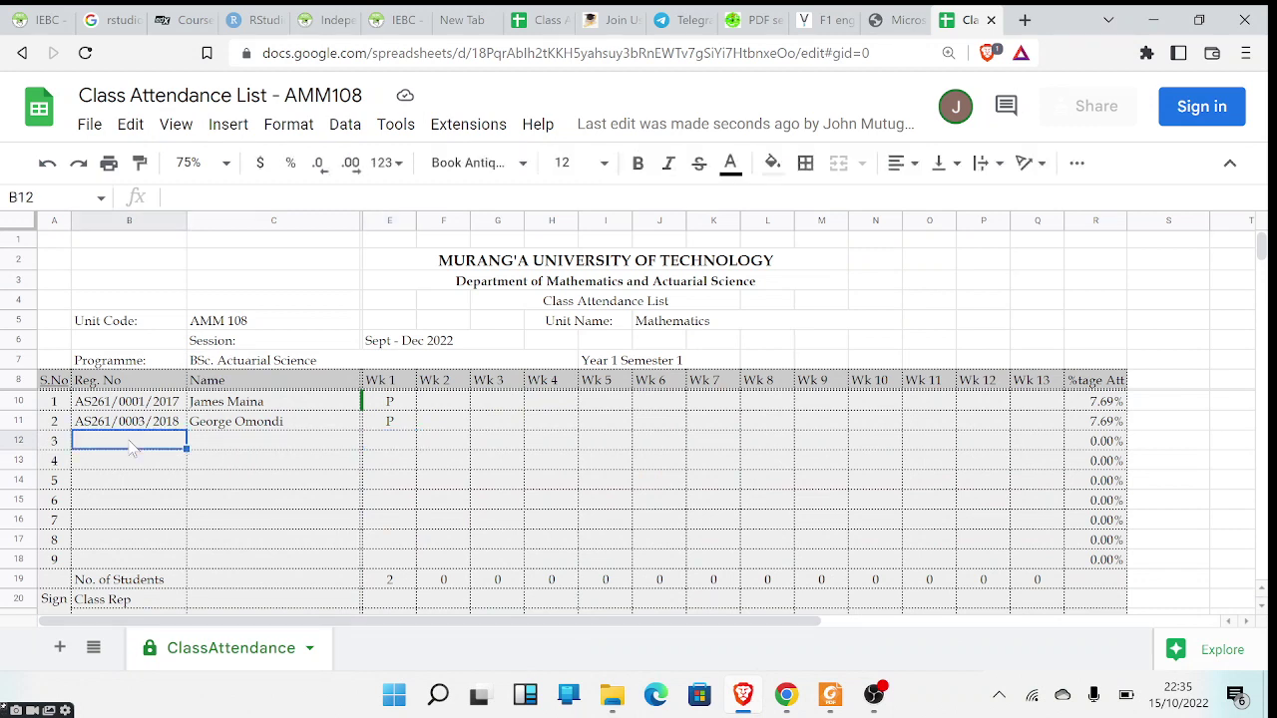
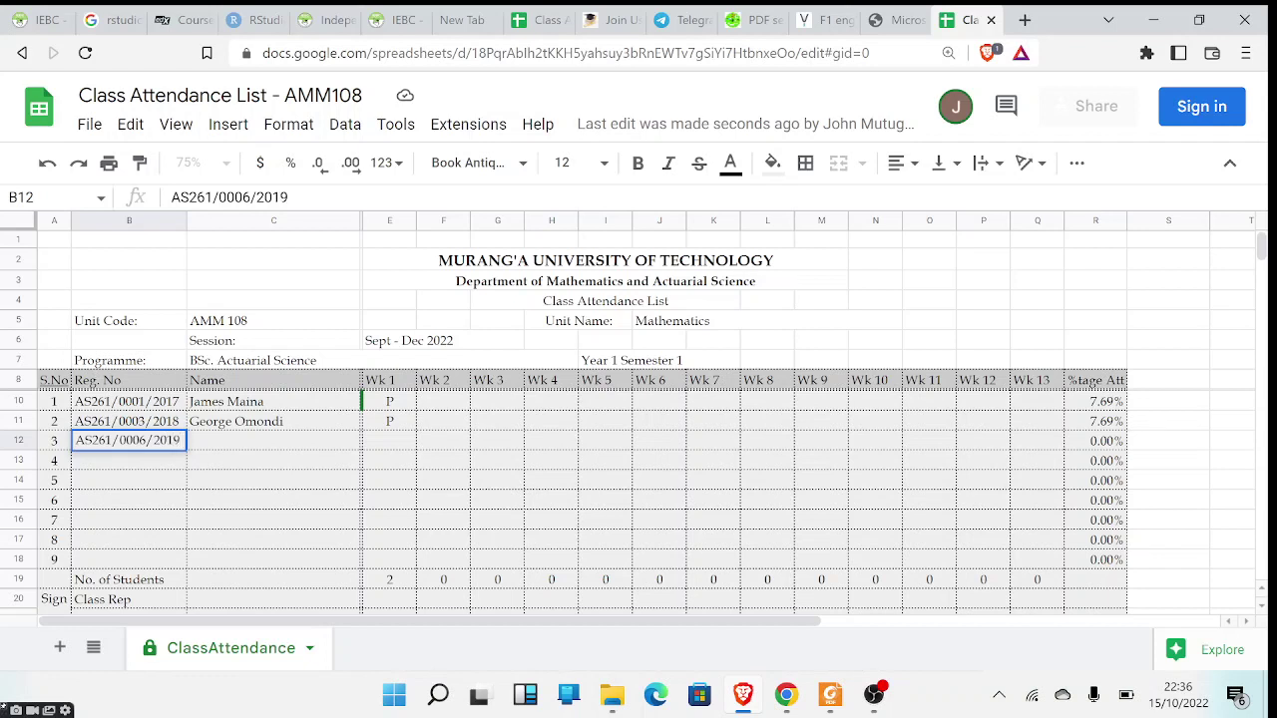
key(Tab)
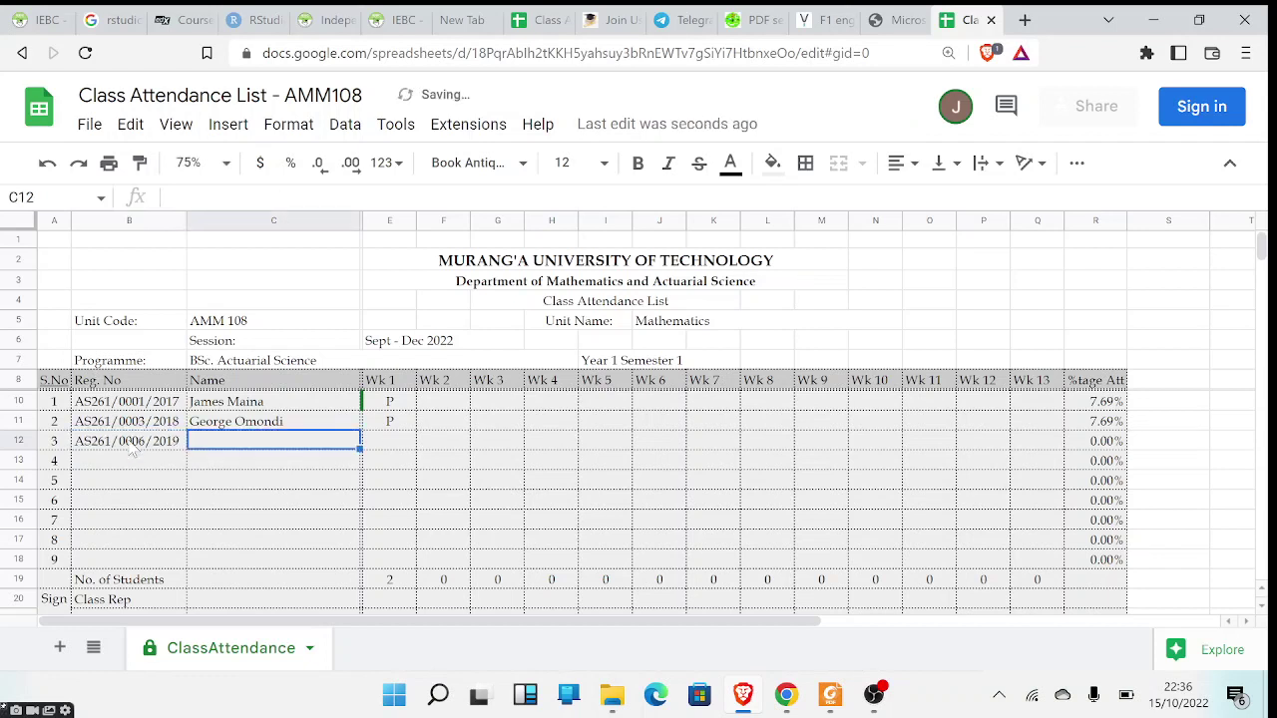
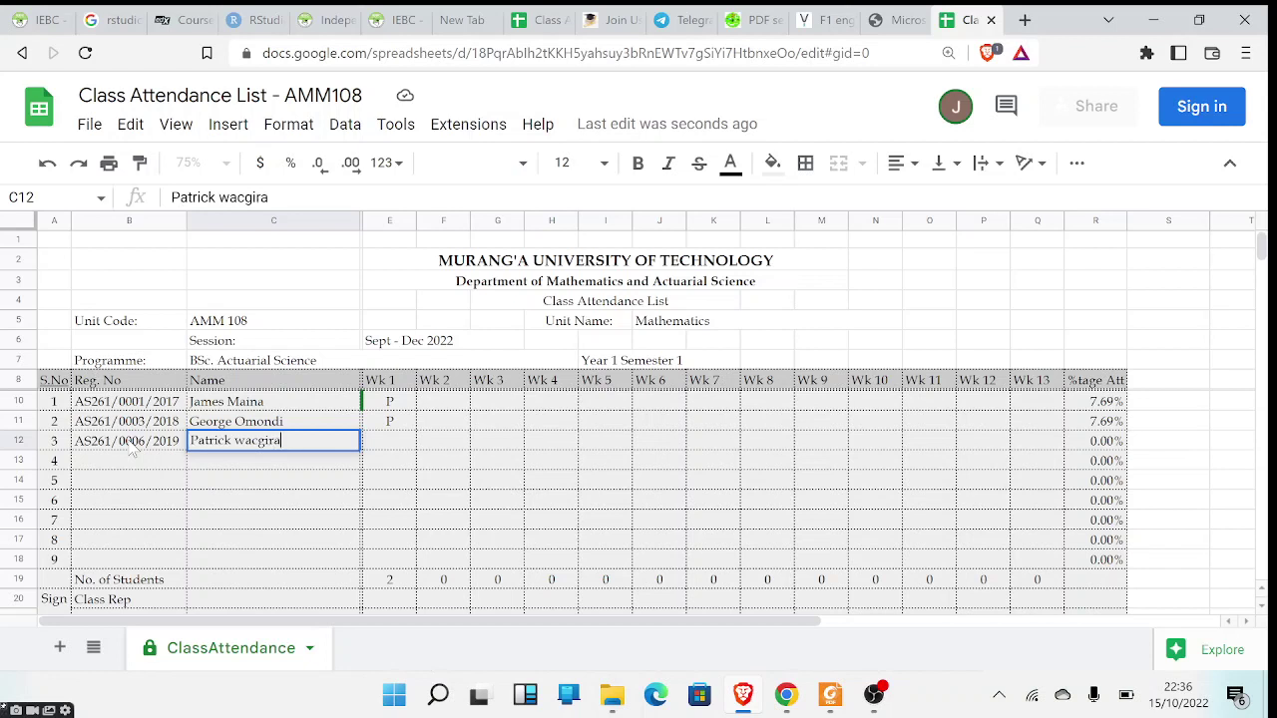
- Type and correct the third student's name in C12, then try entering P in protected E12
click(276, 483)
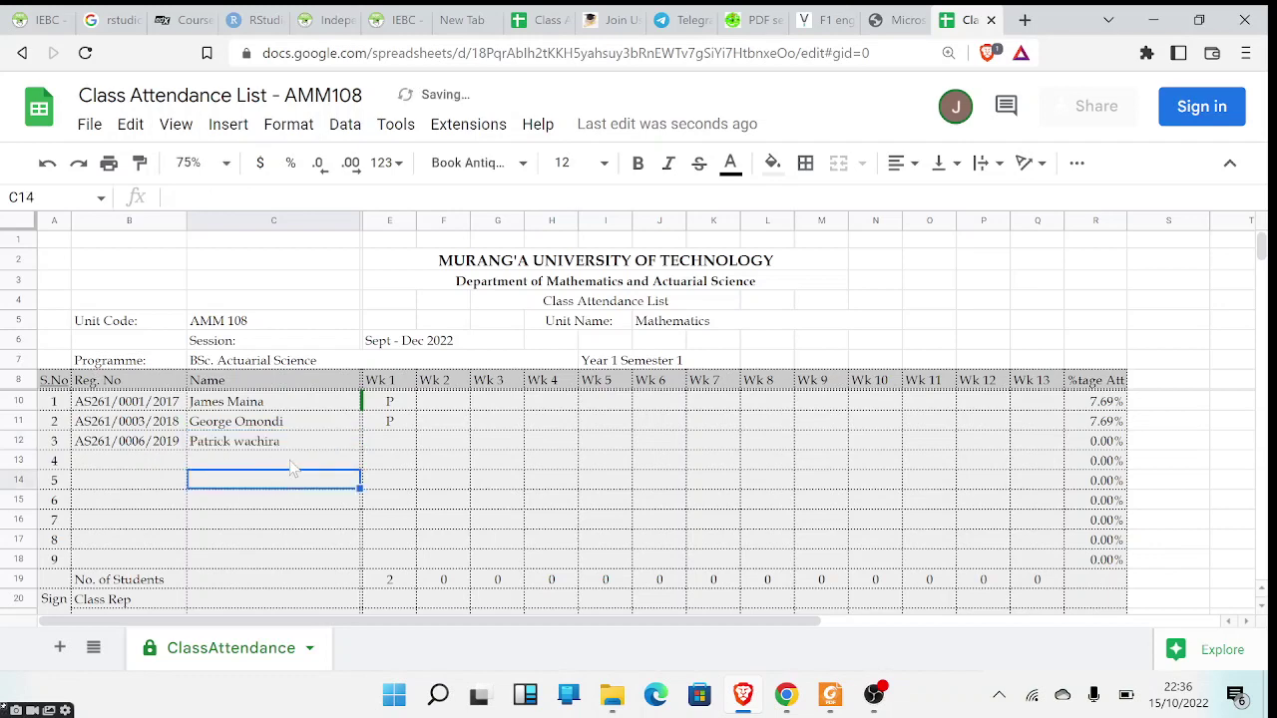
click(394, 446)
text(P)
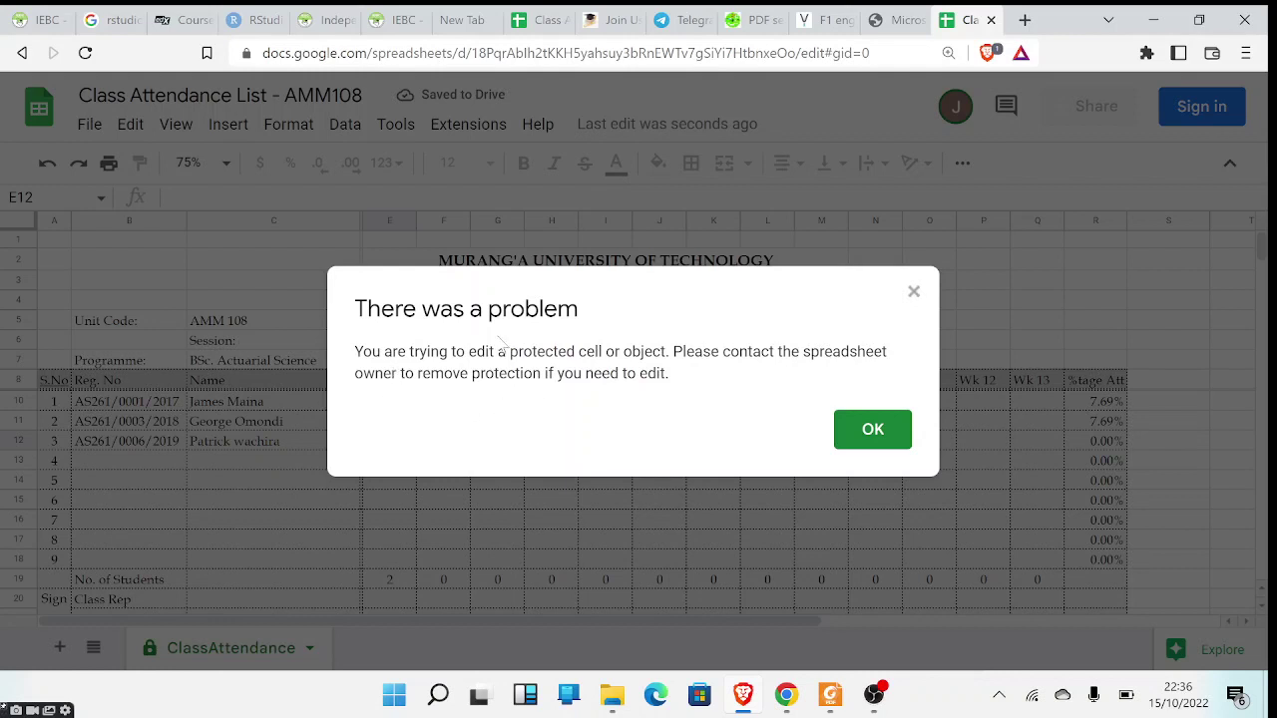
- Dismiss the warning, then from the owner's window enter A for Wk 1 in E12
click(868, 437)
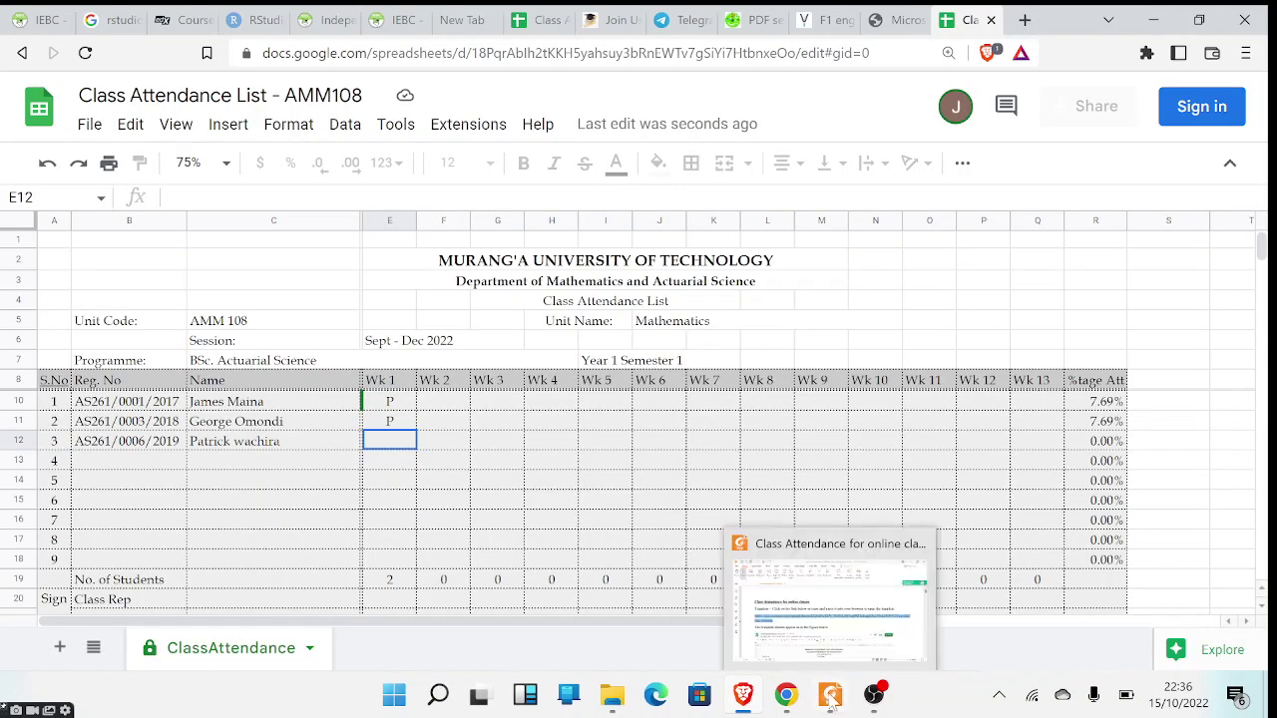
click(788, 698)
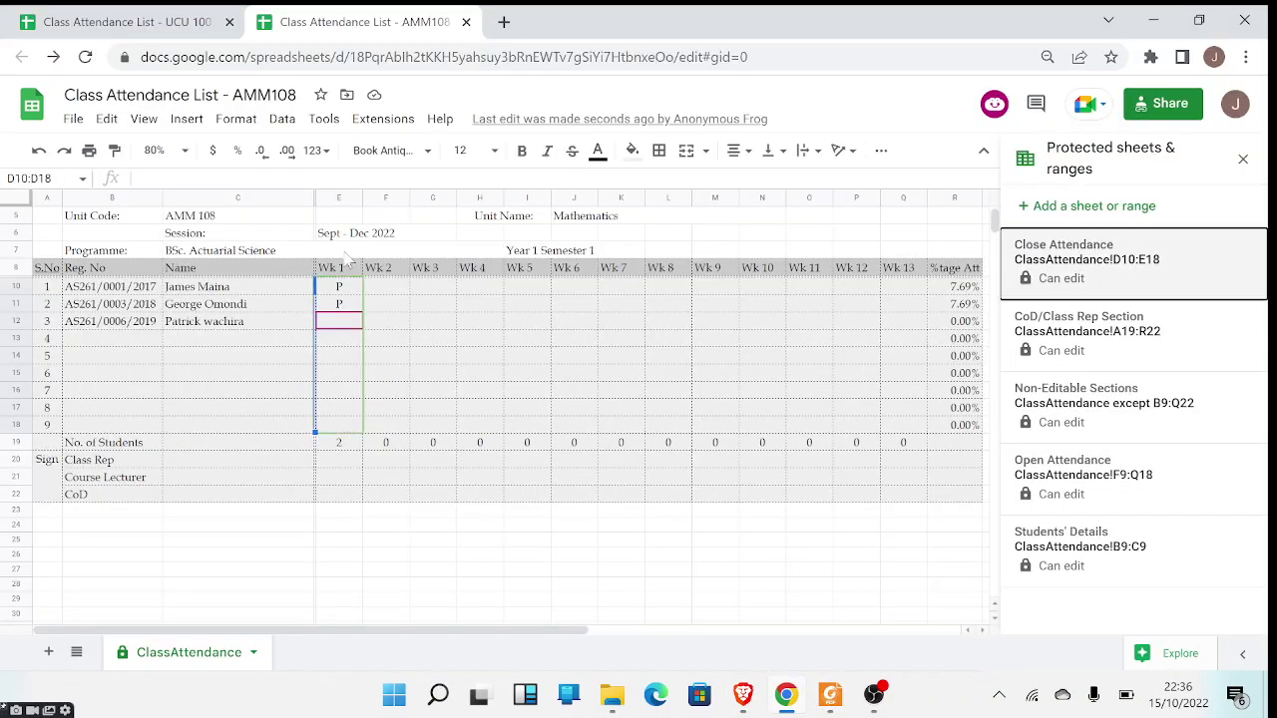
click(349, 324)
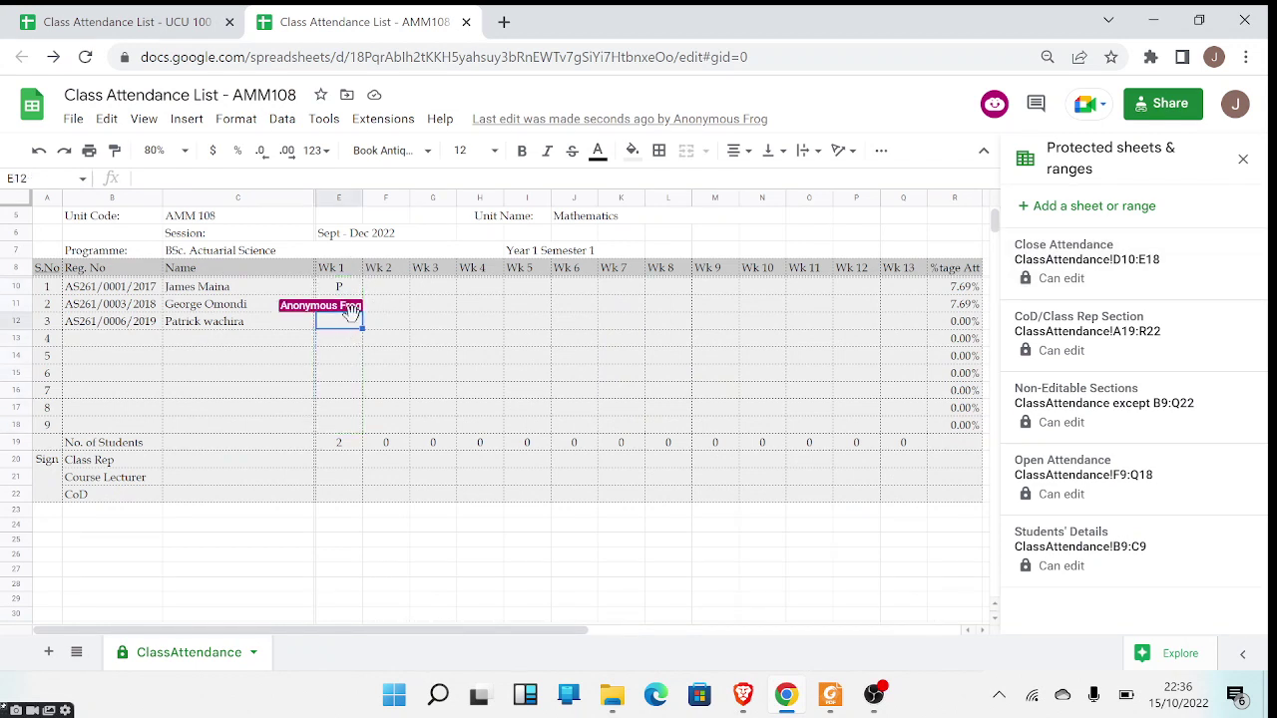
text(A)
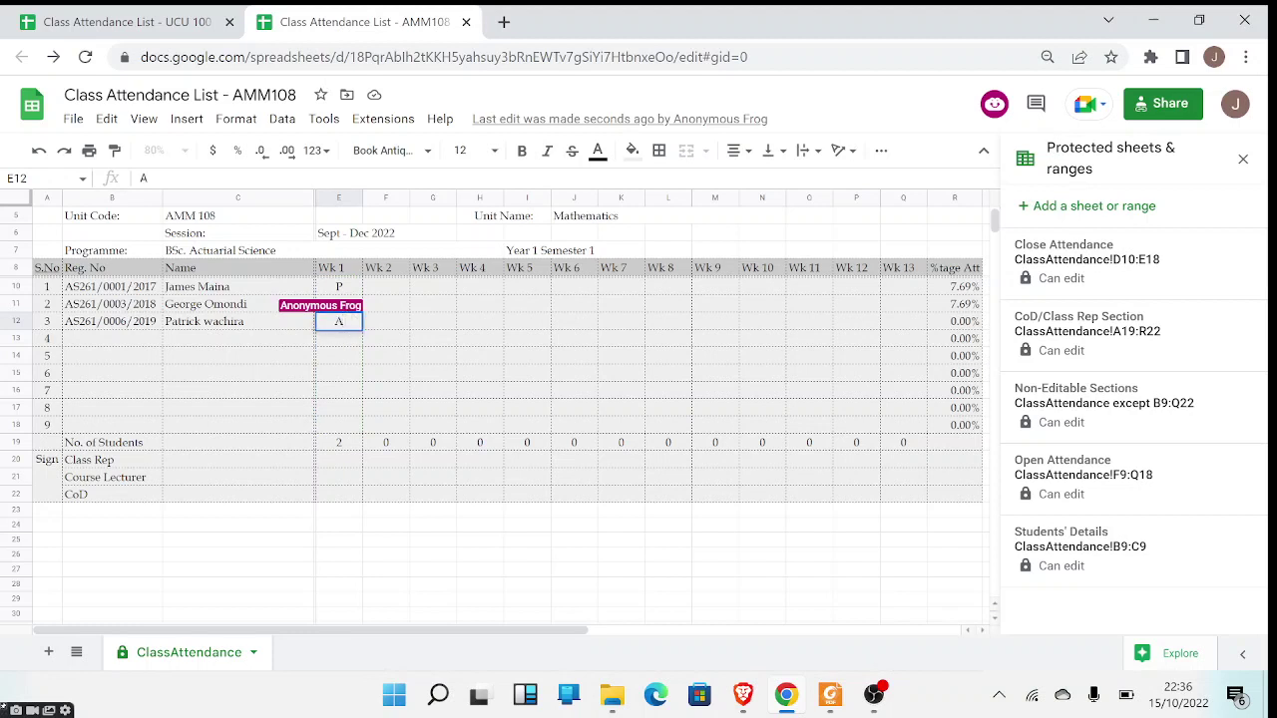
click(399, 343)
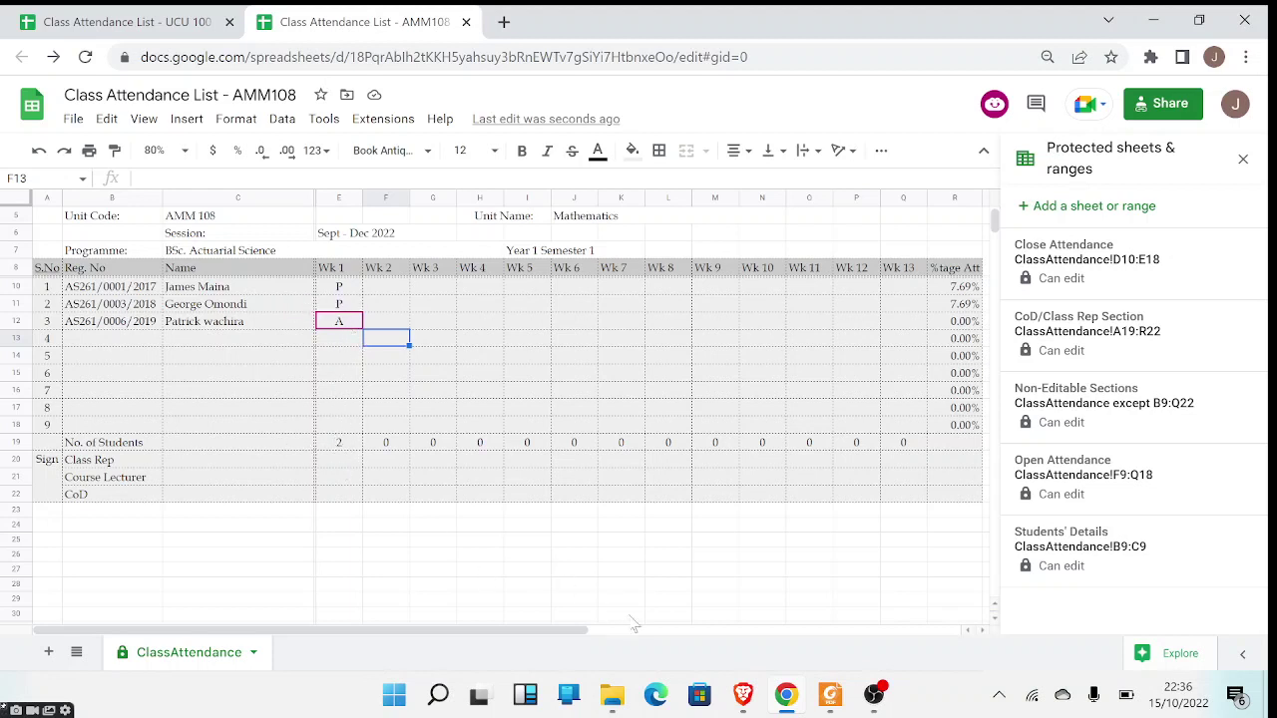
mouse_move(846, 698)
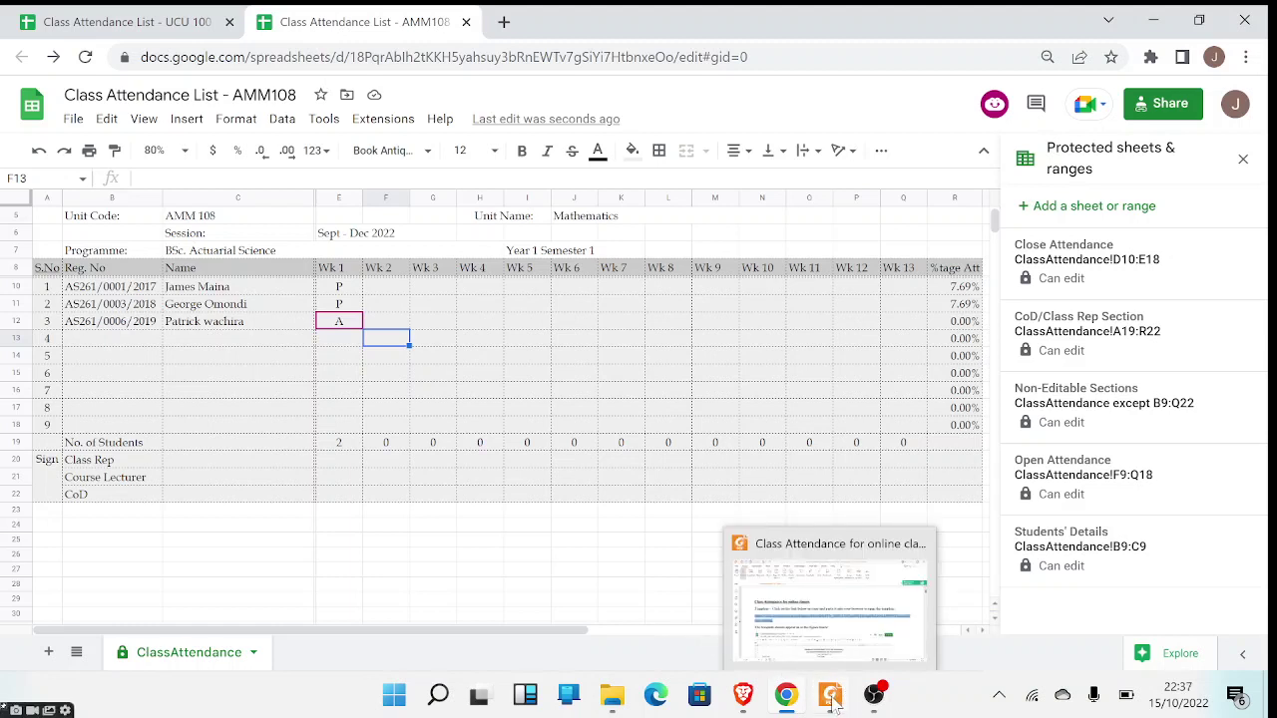
mouse_move(743, 698)
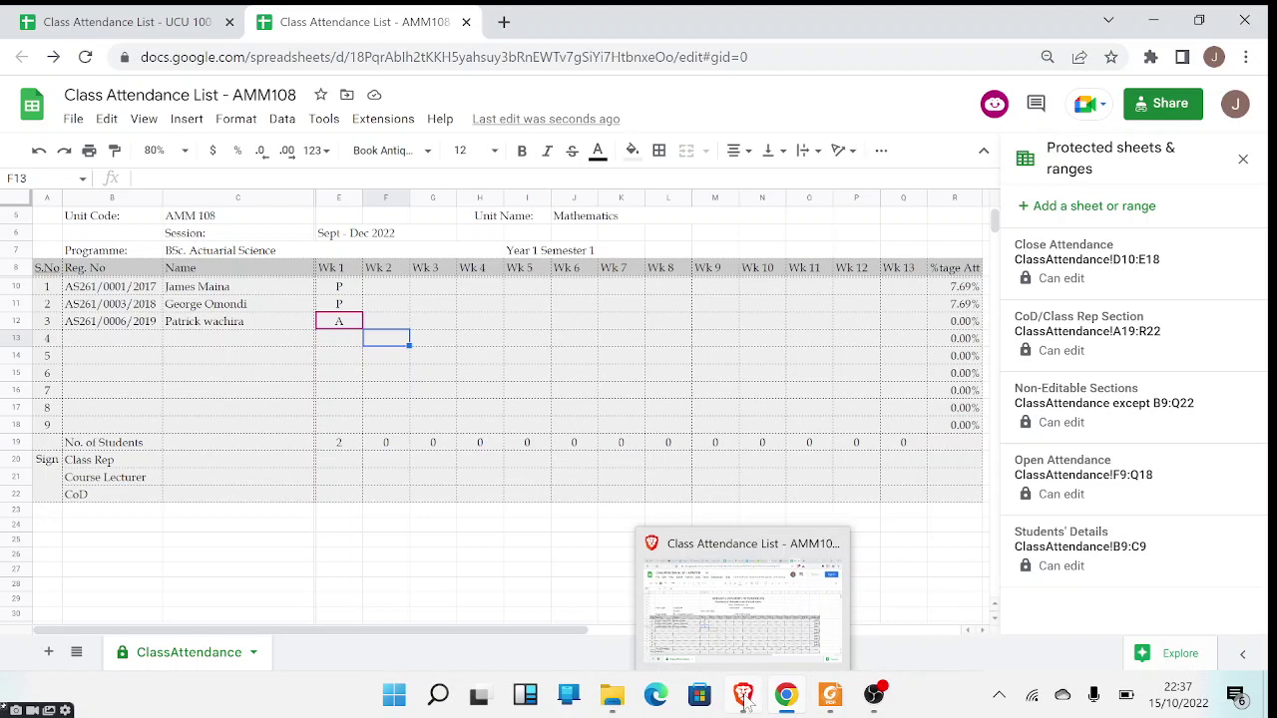
mouse_move(783, 703)
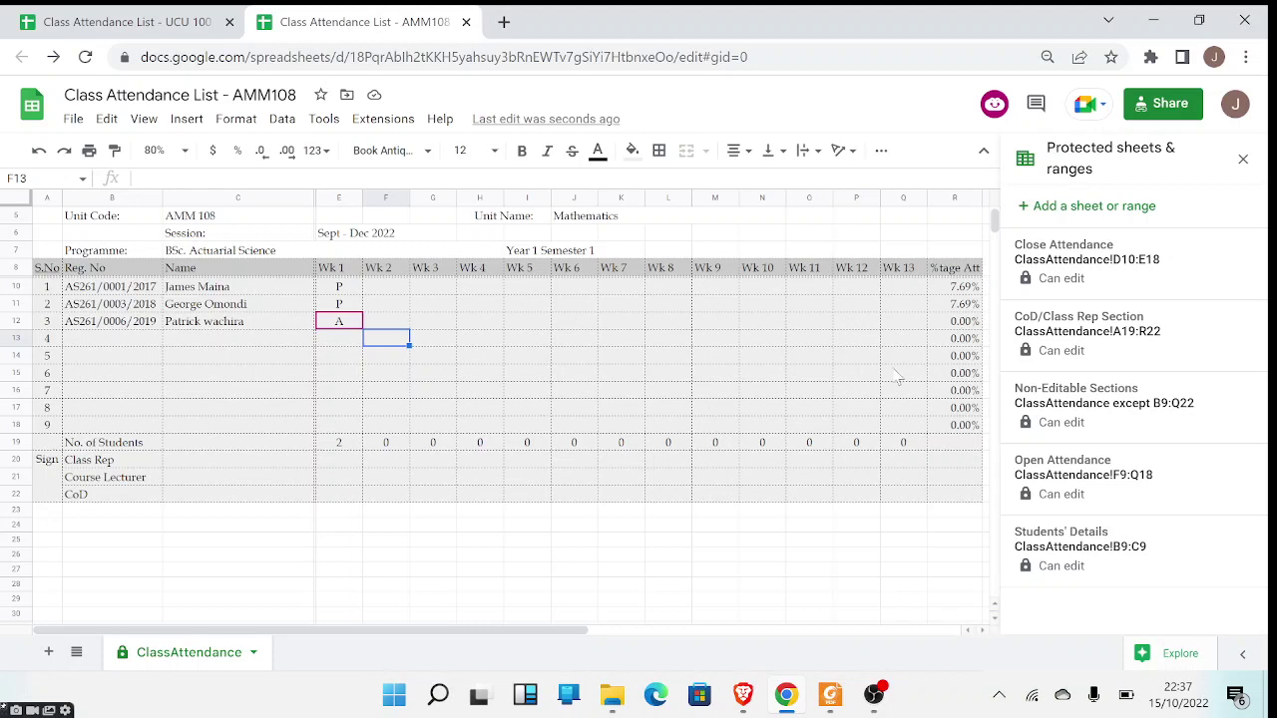
- Change the Open Attendance range from F9:Q18 to G9:Q18, then return to the editor's window
click(1059, 477)
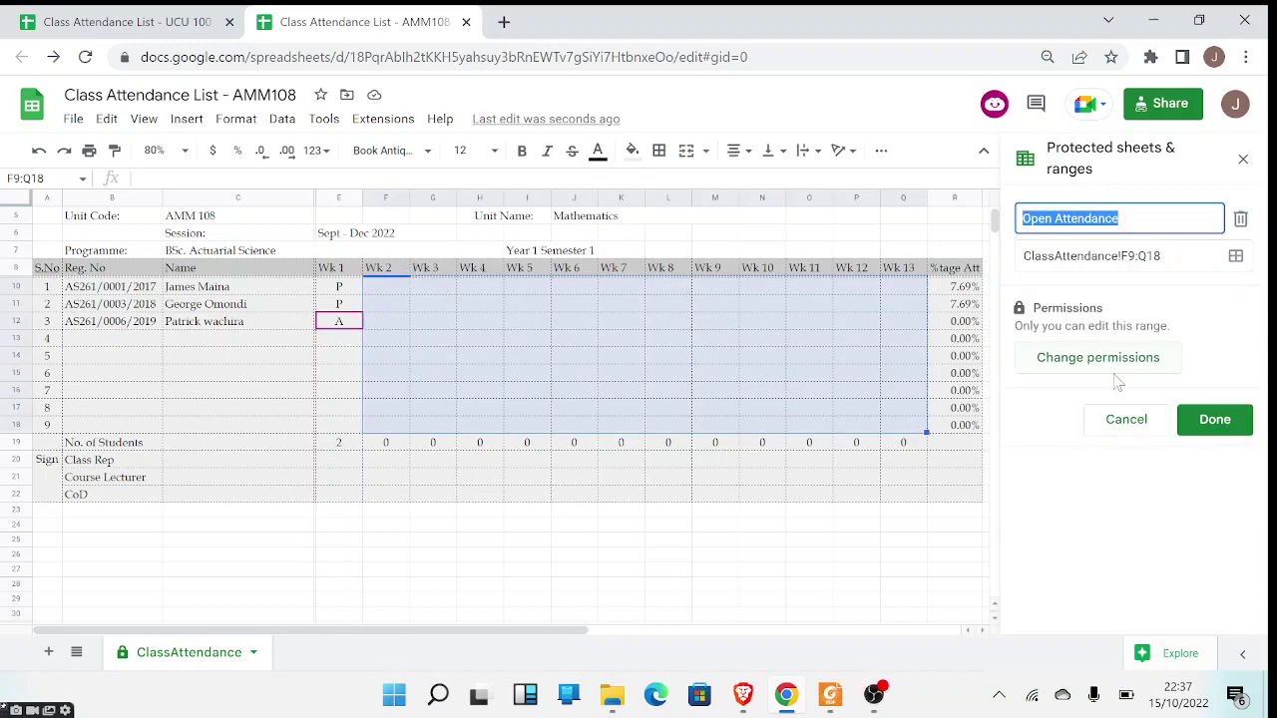
click(1123, 255)
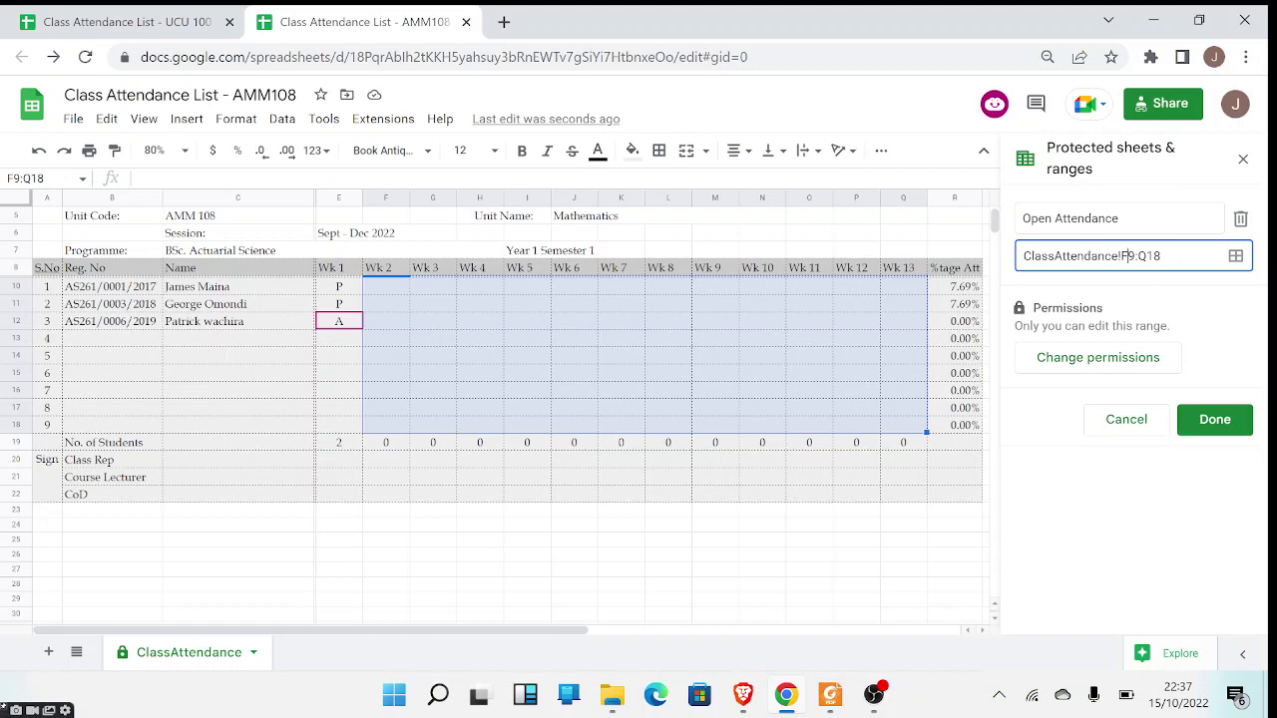
click(1126, 255)
key(BackSpace)
text(G)
click(1205, 422)
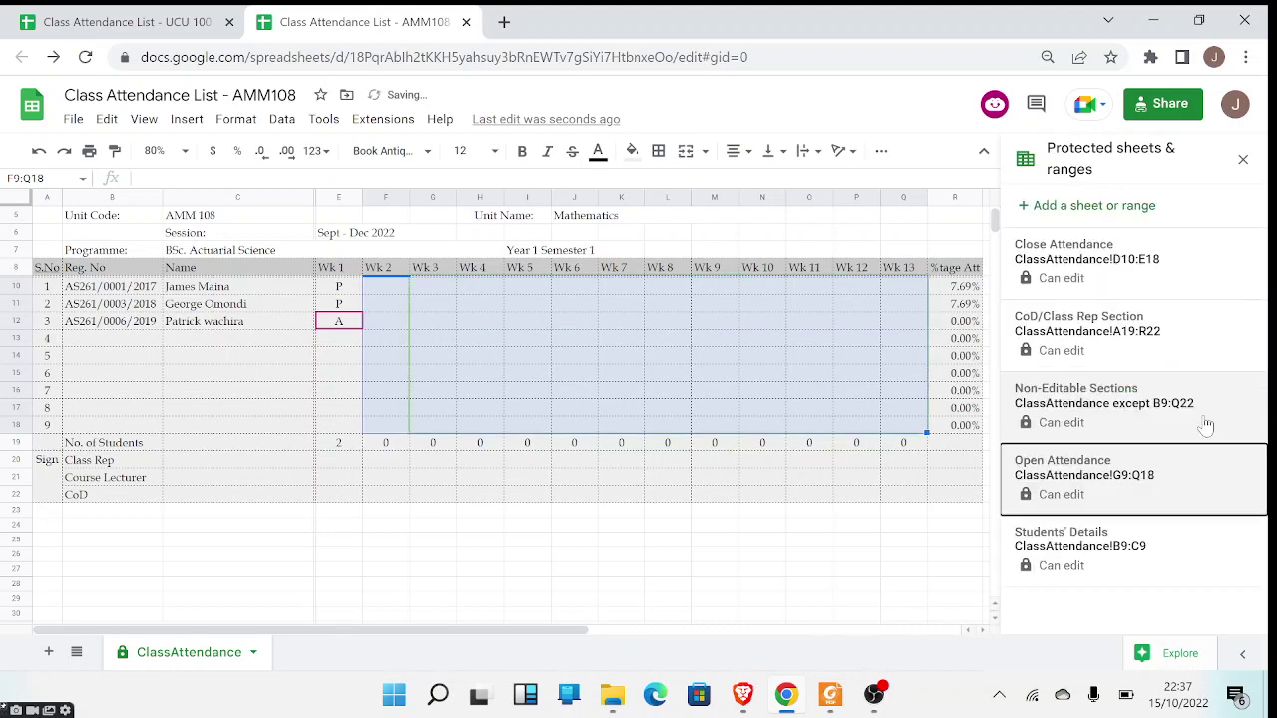
click(744, 696)
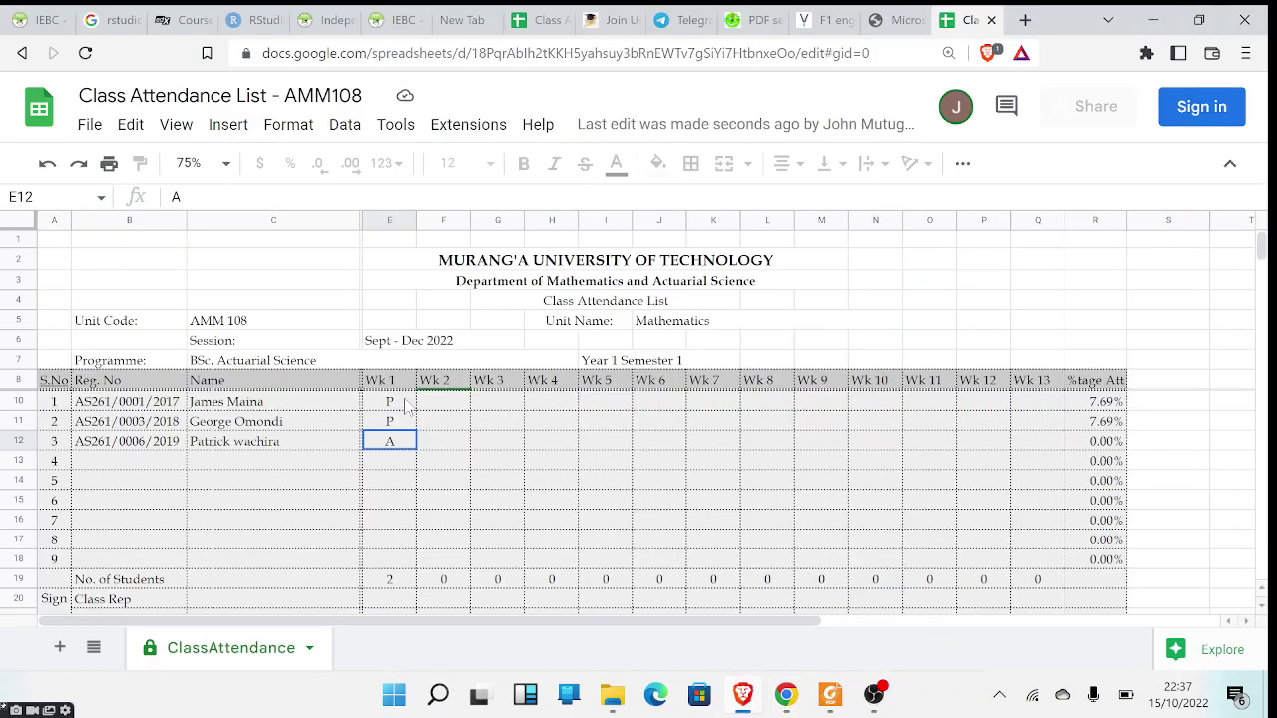
- Enter P for Wk 2 in F10, F11 and F12
click(445, 409)
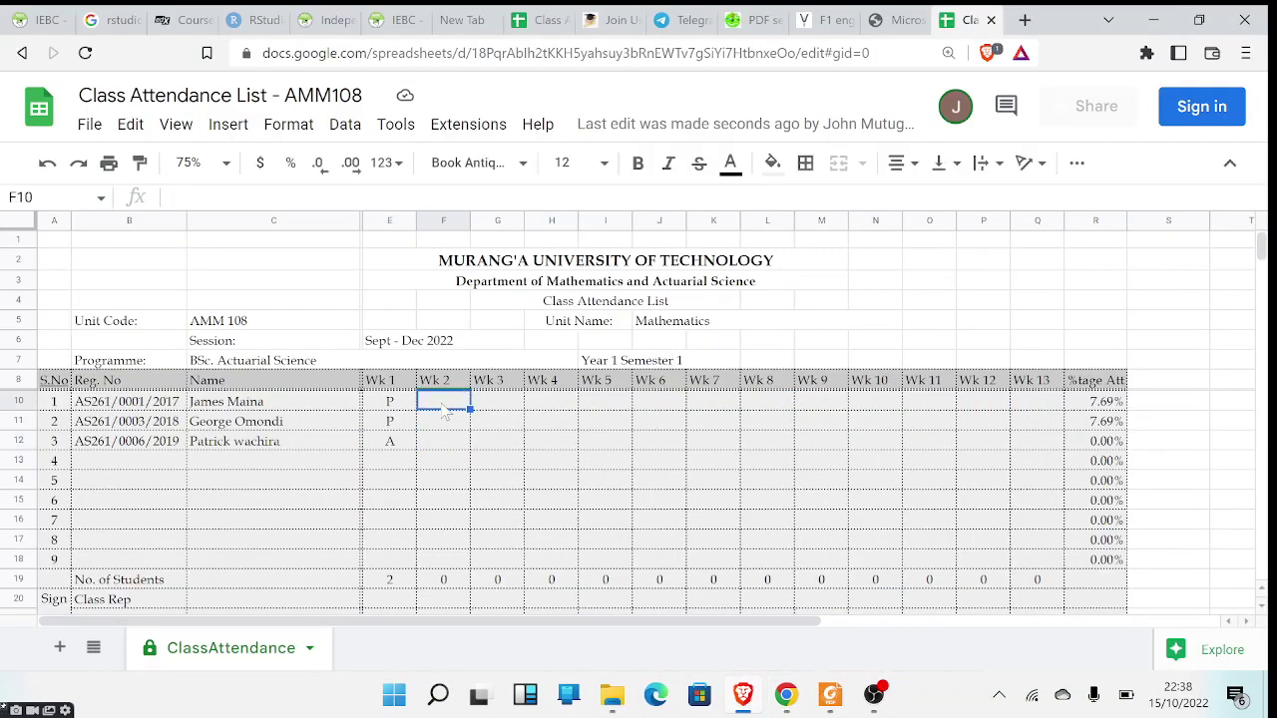
text(P)
key(Return)
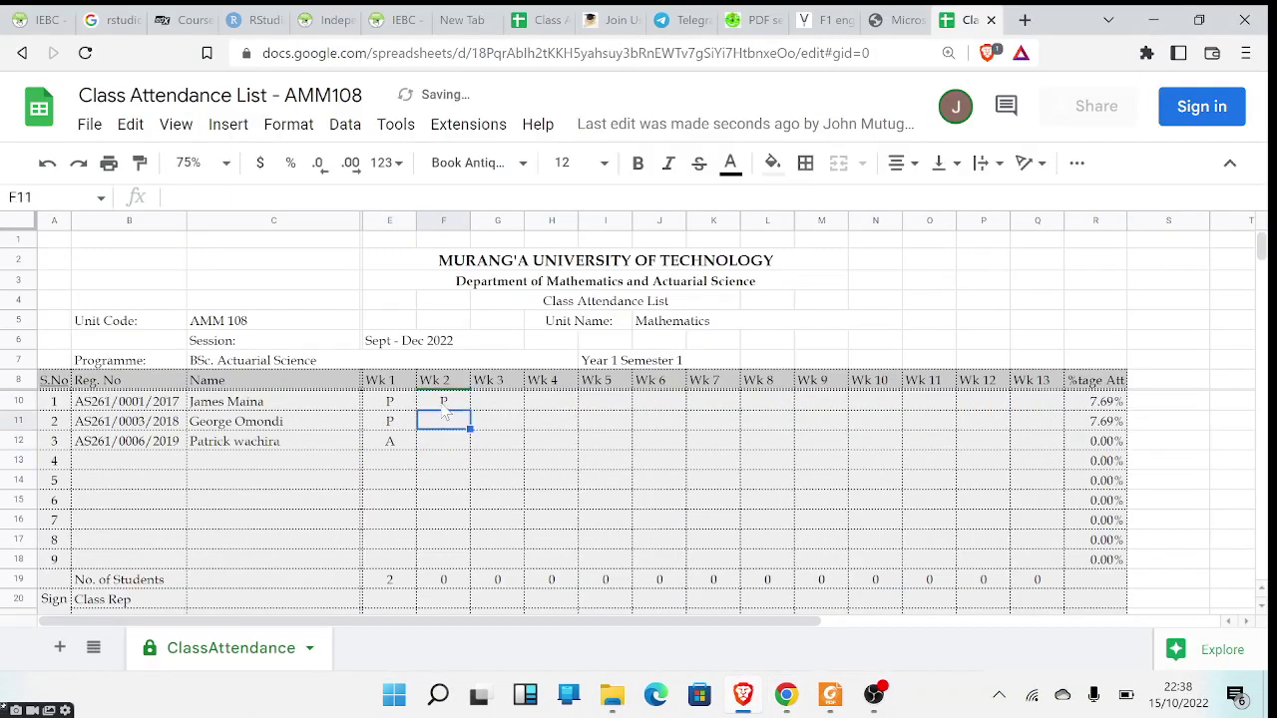
text(P)
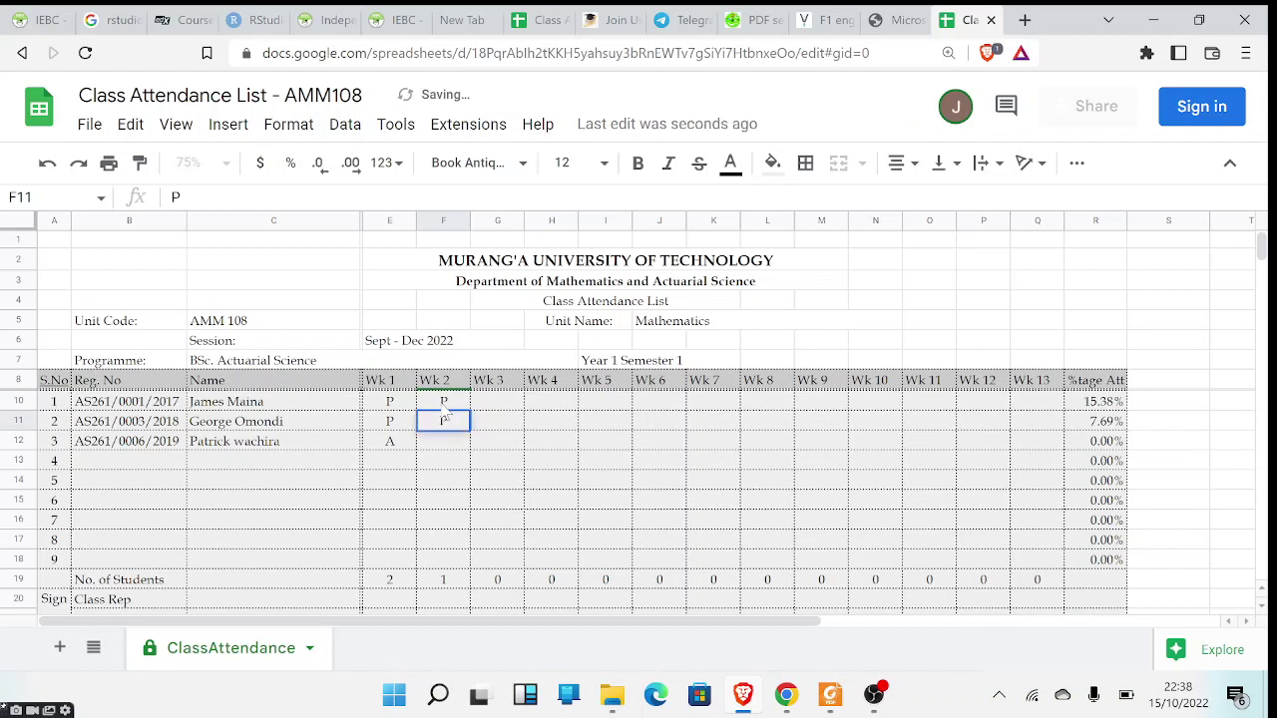
key(Return)
text(P)
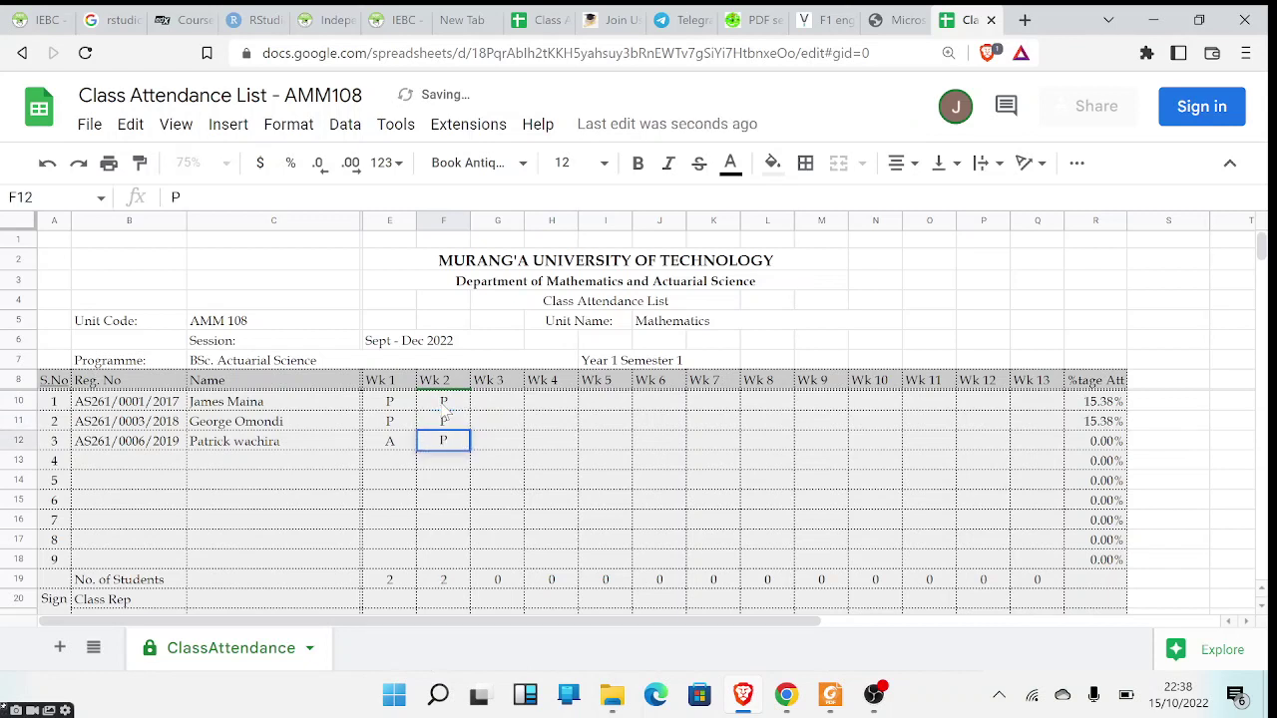
key(Return)
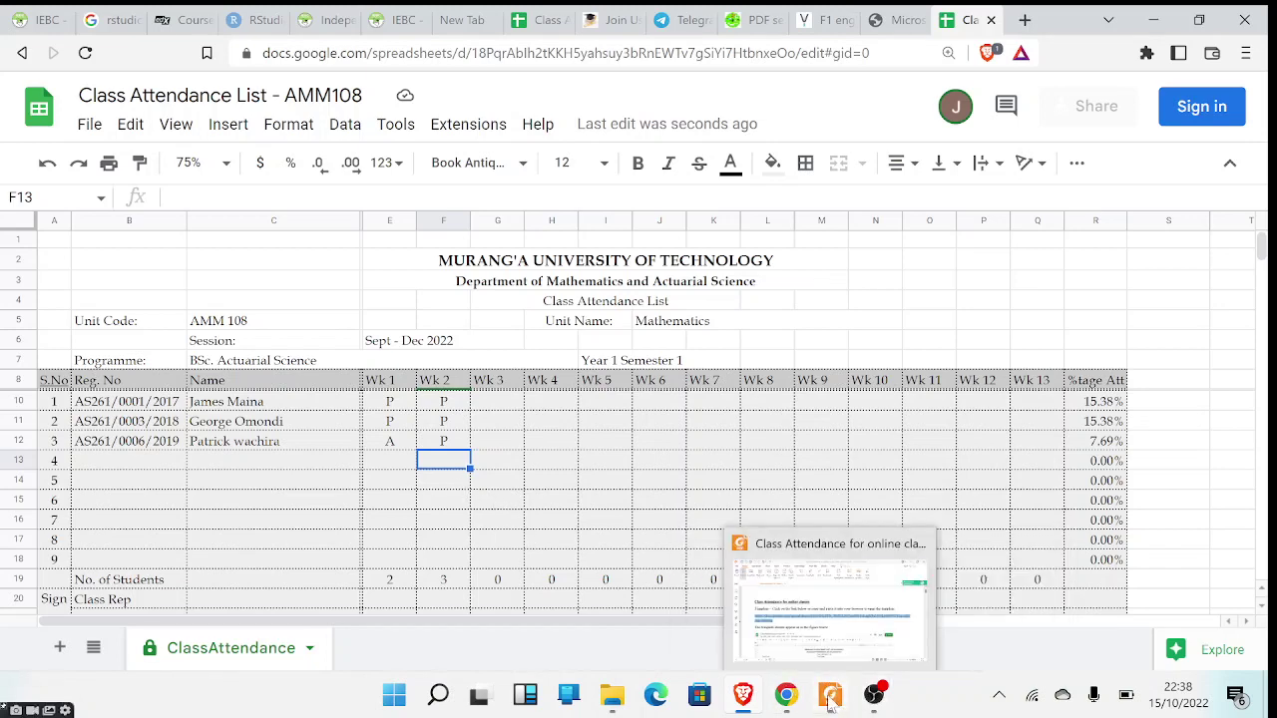
- In the owner's window, change Close Attendance from D10:E18 to D10:F18, then return to the editor's window
click(789, 701)
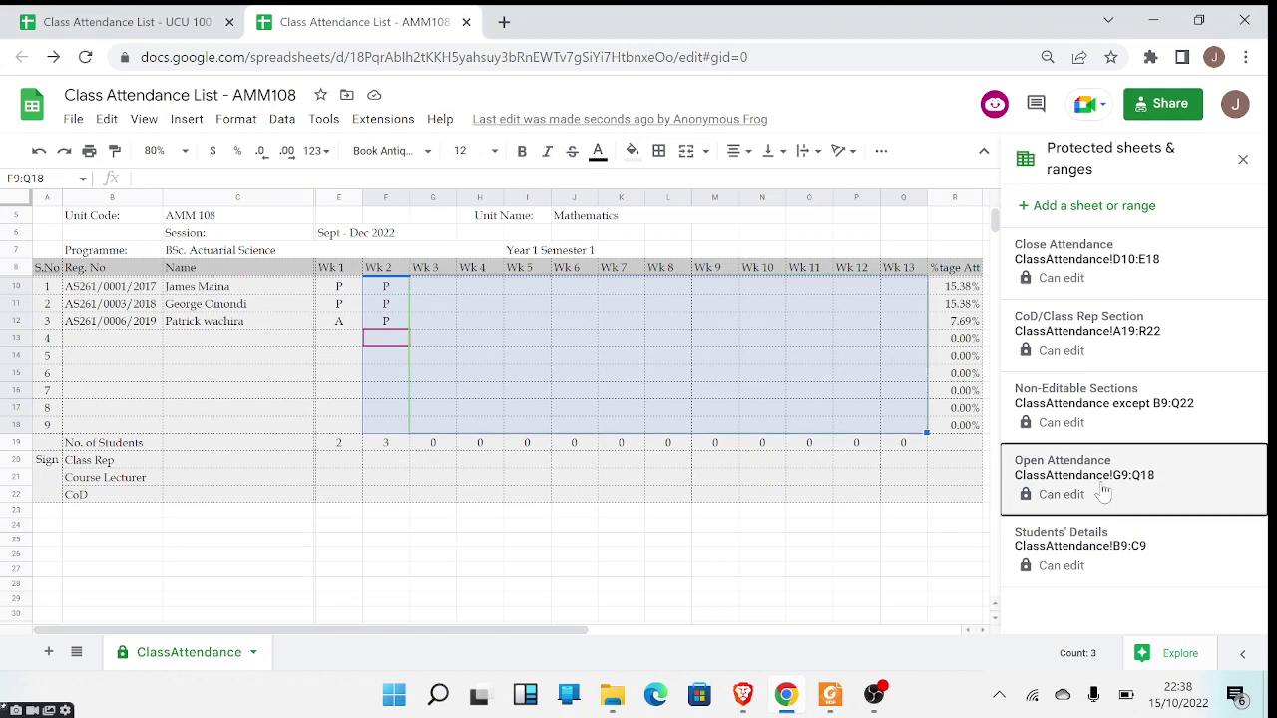
click(1053, 258)
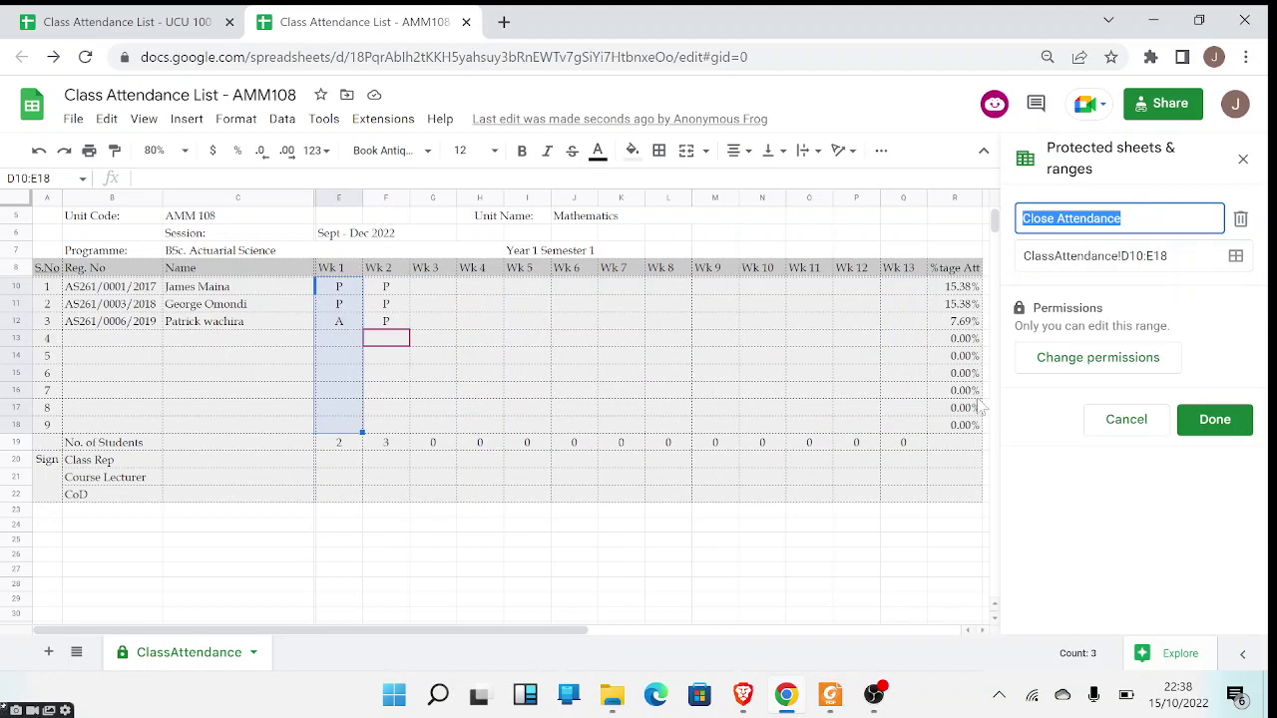
click(1148, 256)
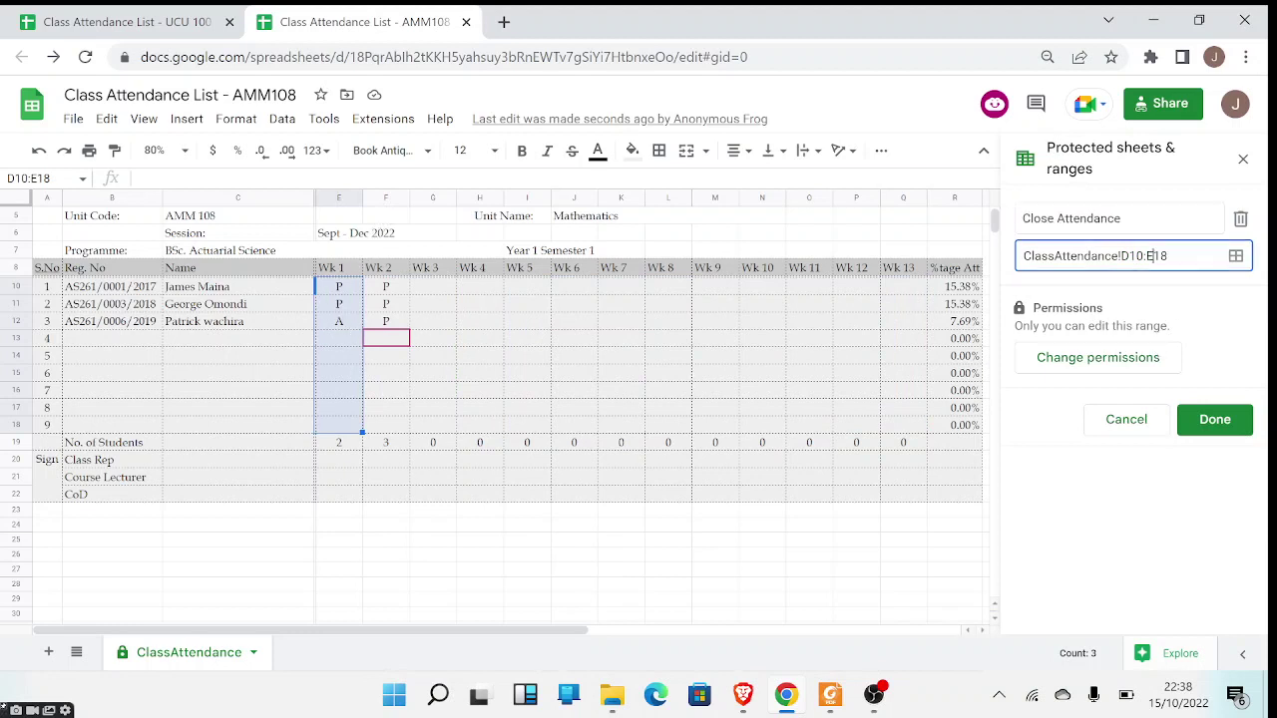
key(BackSpace)
text(f)
click(1214, 420)
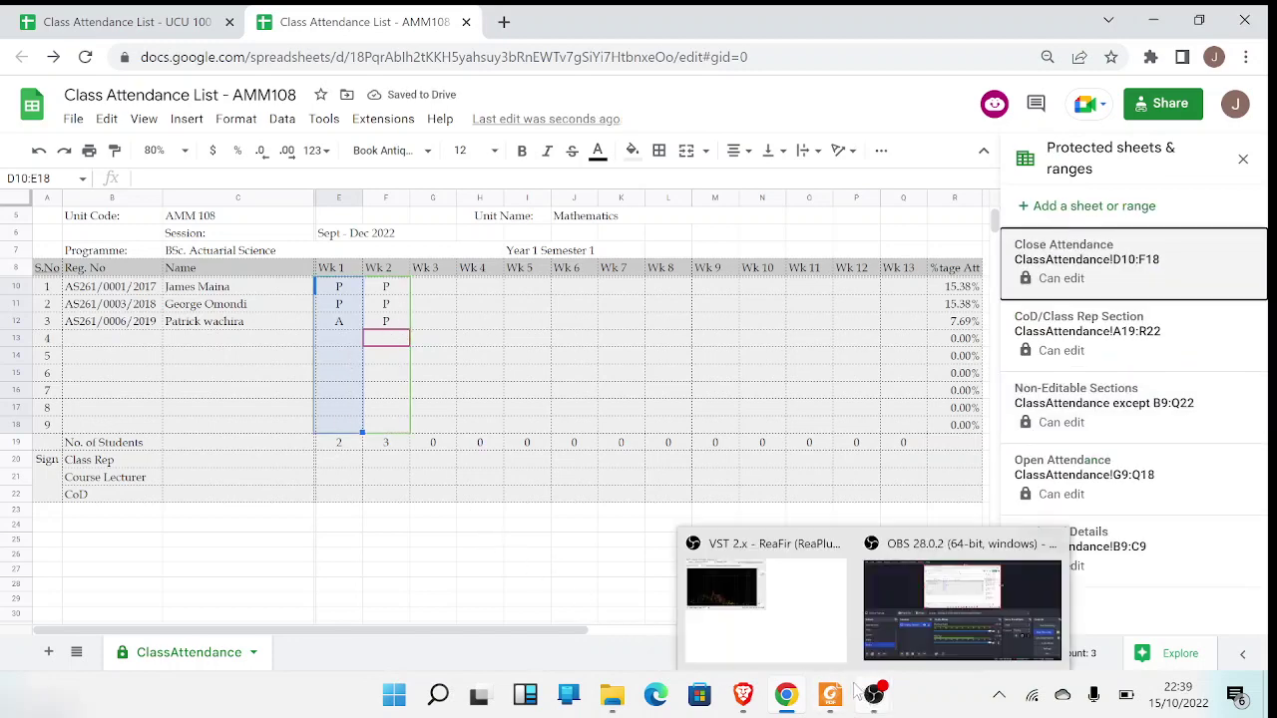
click(742, 695)
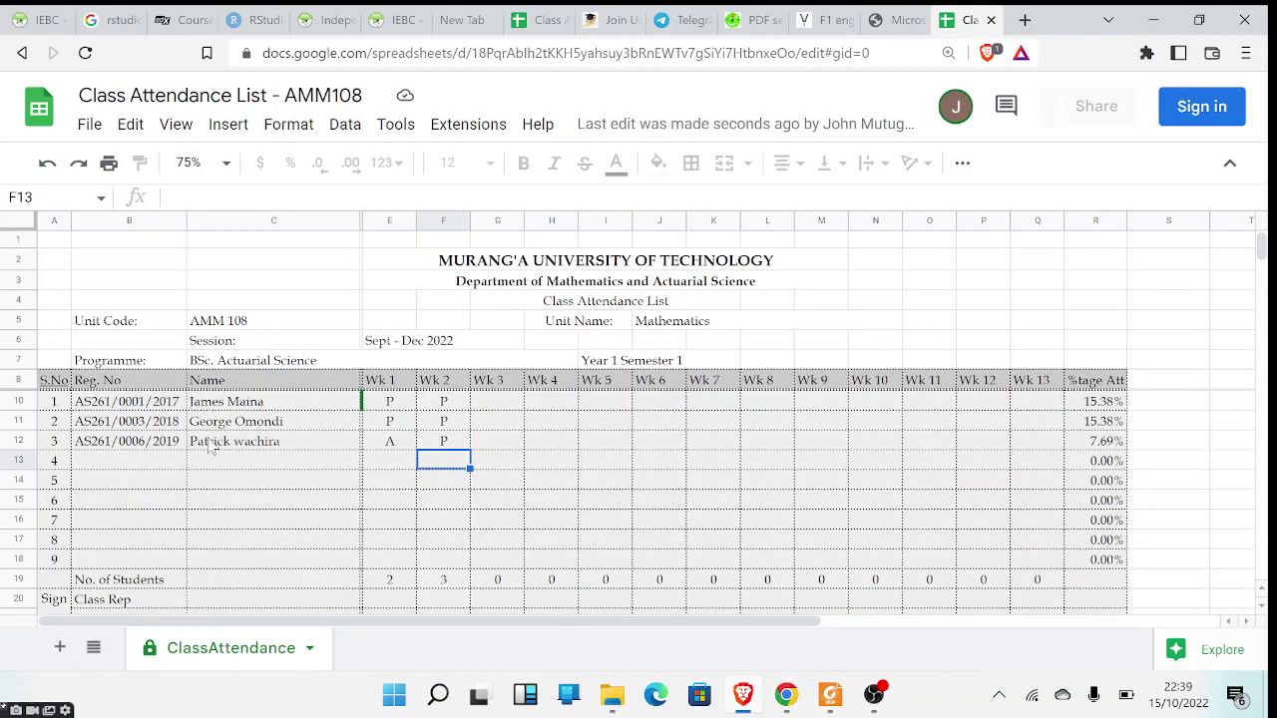
- Enter the fourth student's registration number in B13 and name in C13
click(141, 469)
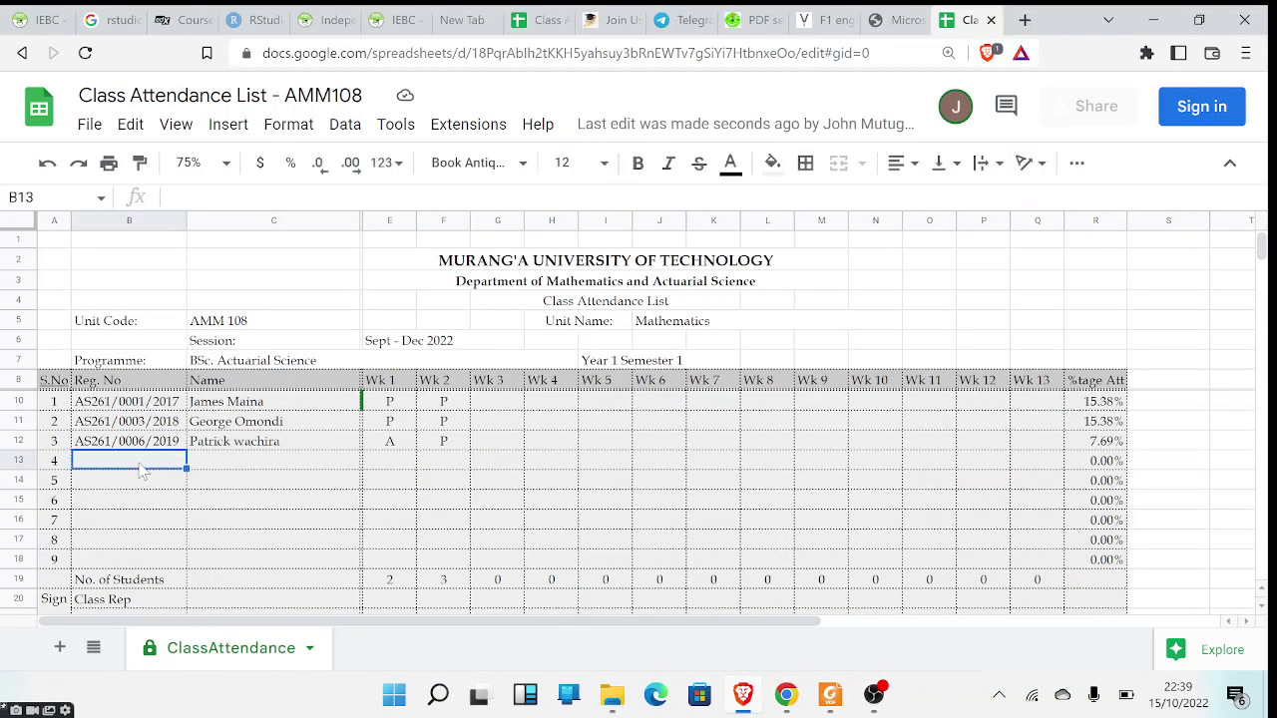
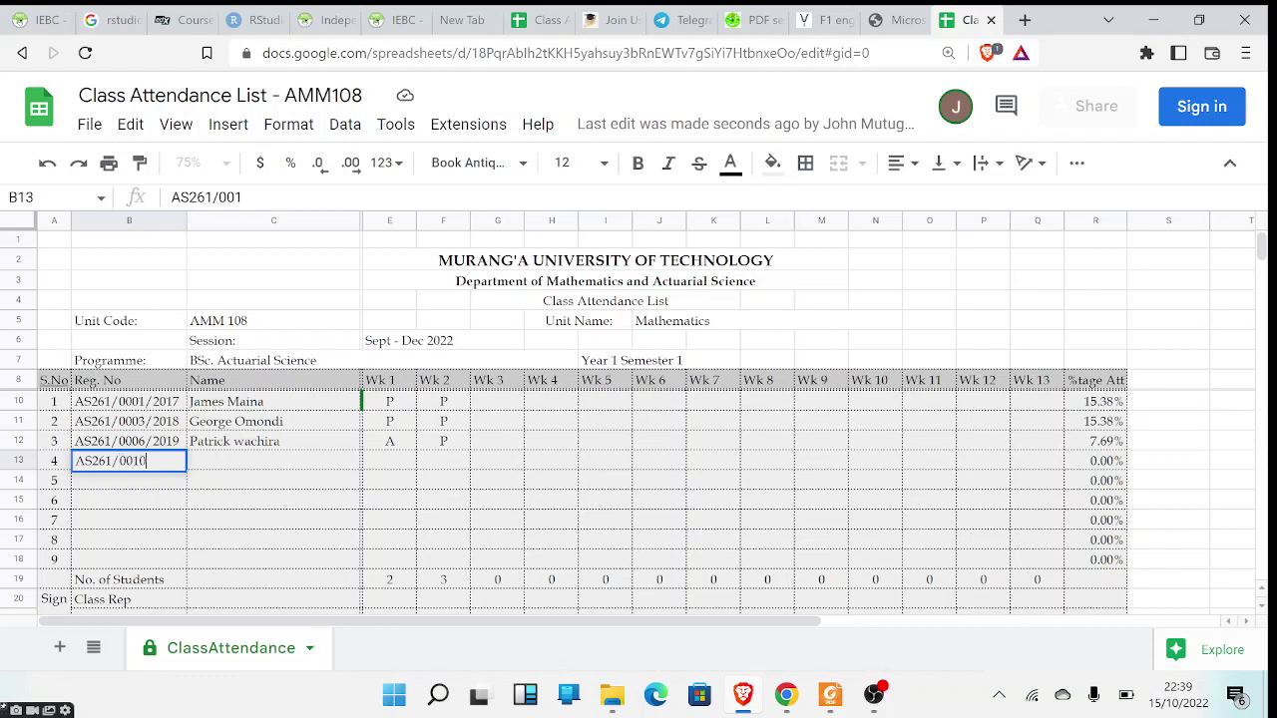
key(Tab)
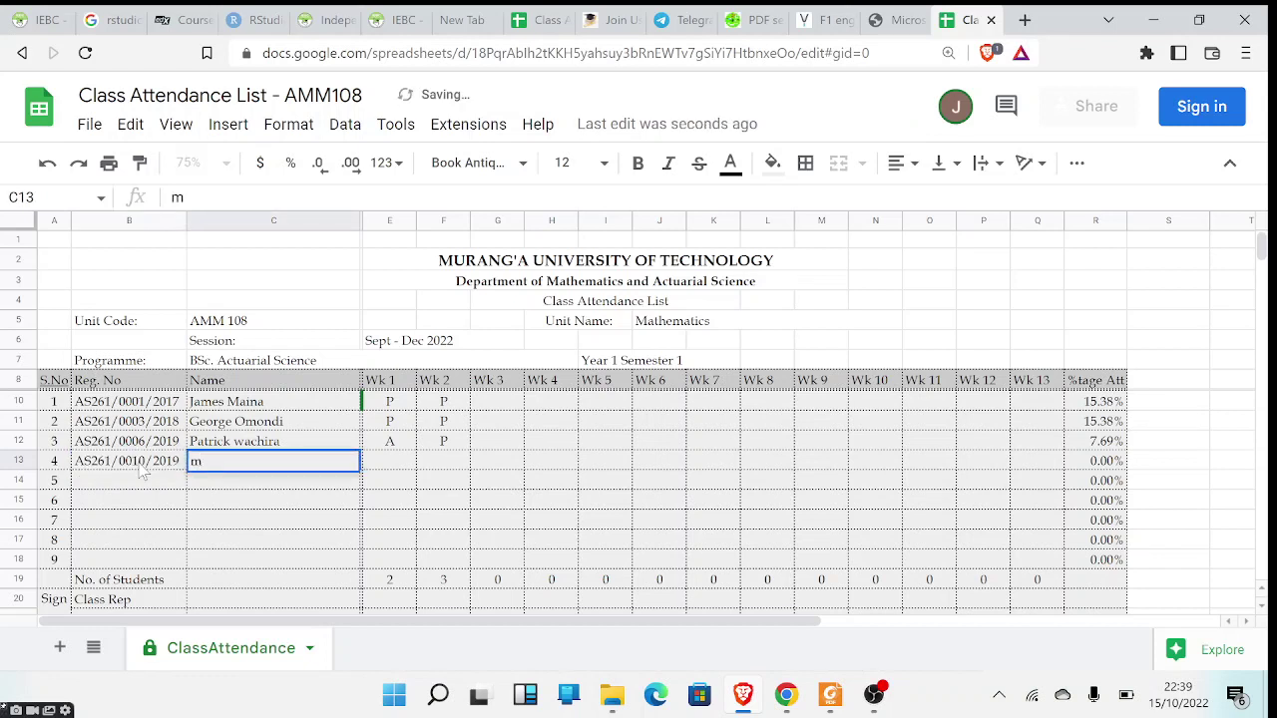
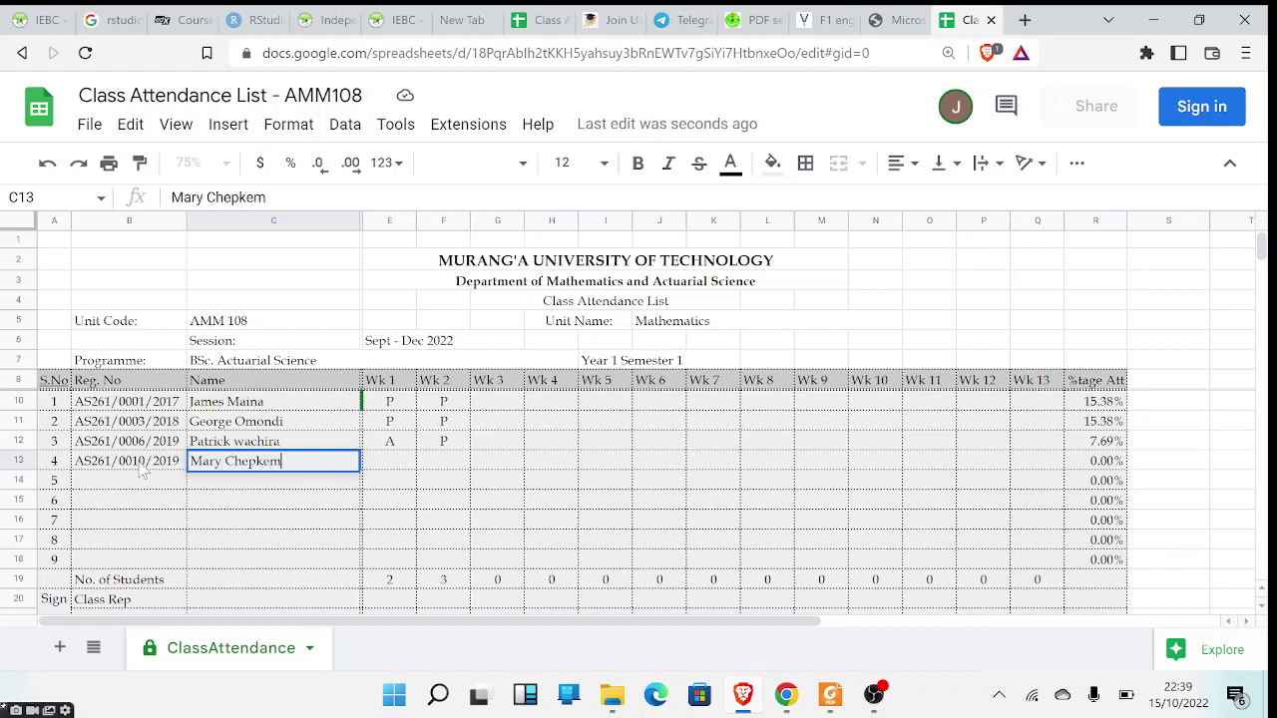
click(391, 465)
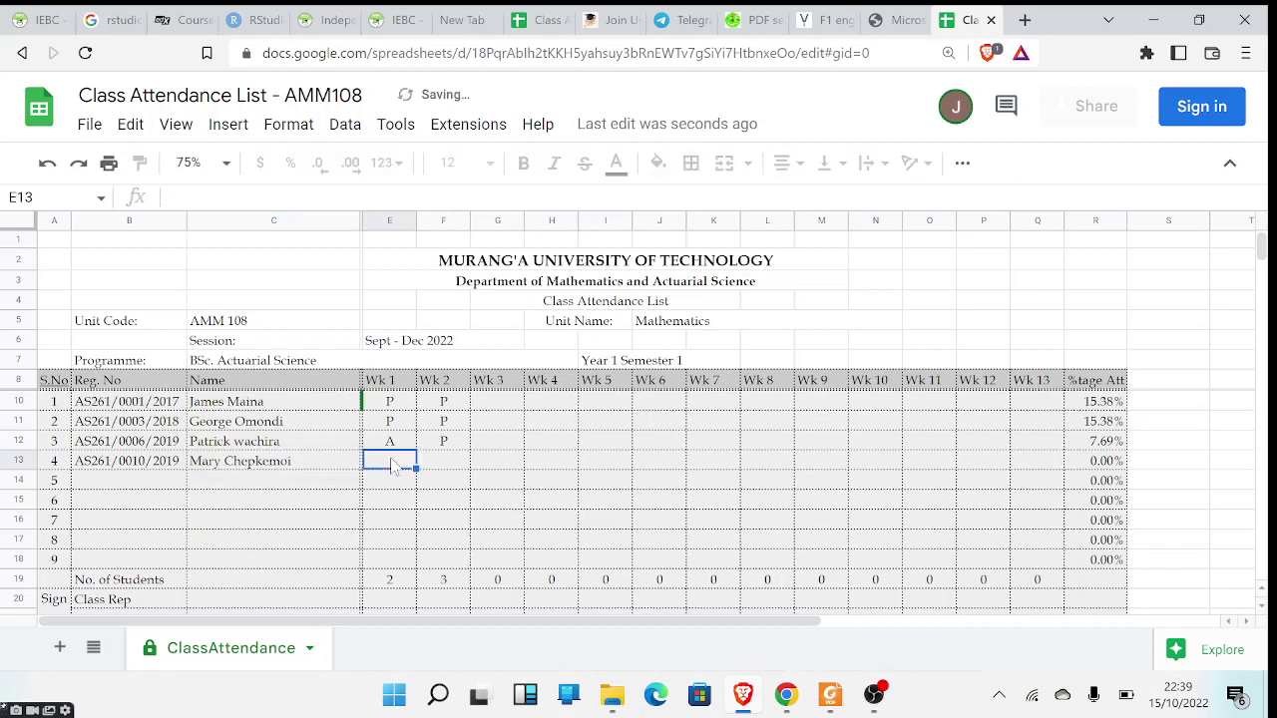
- Try entering P in E13, F13 and G13, dismissing each protected-cell warning
text(P)
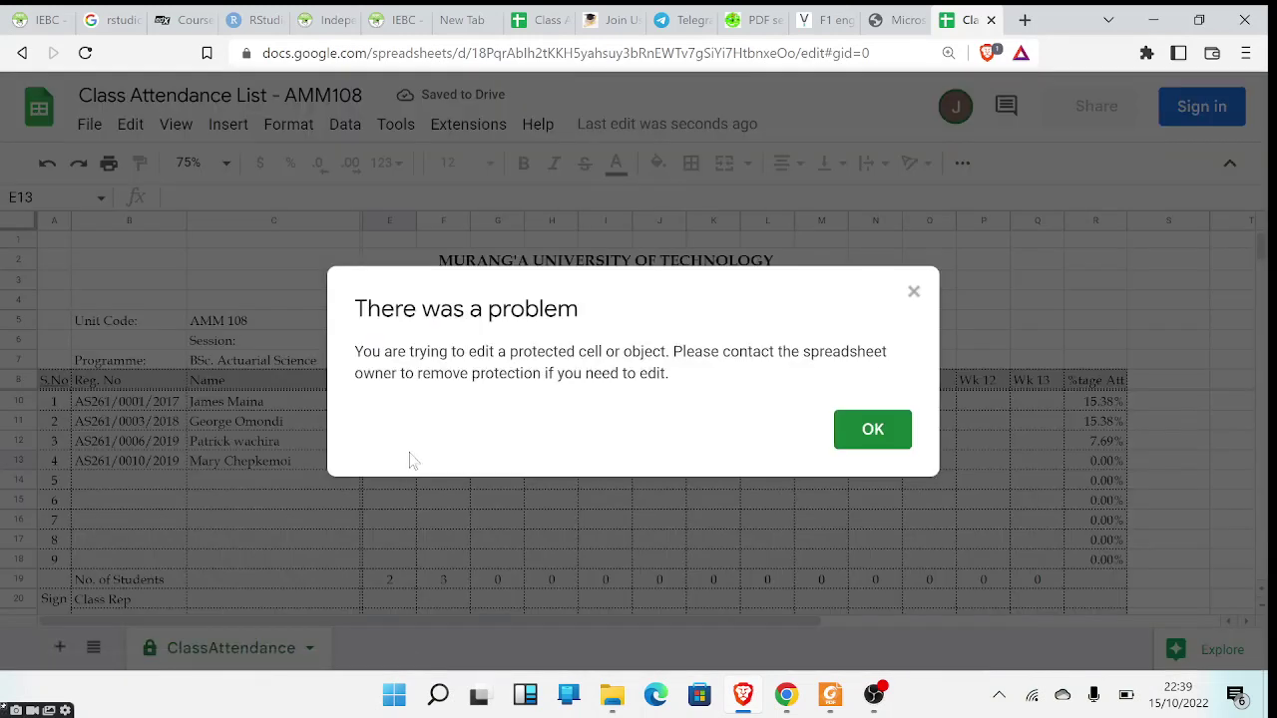
click(873, 431)
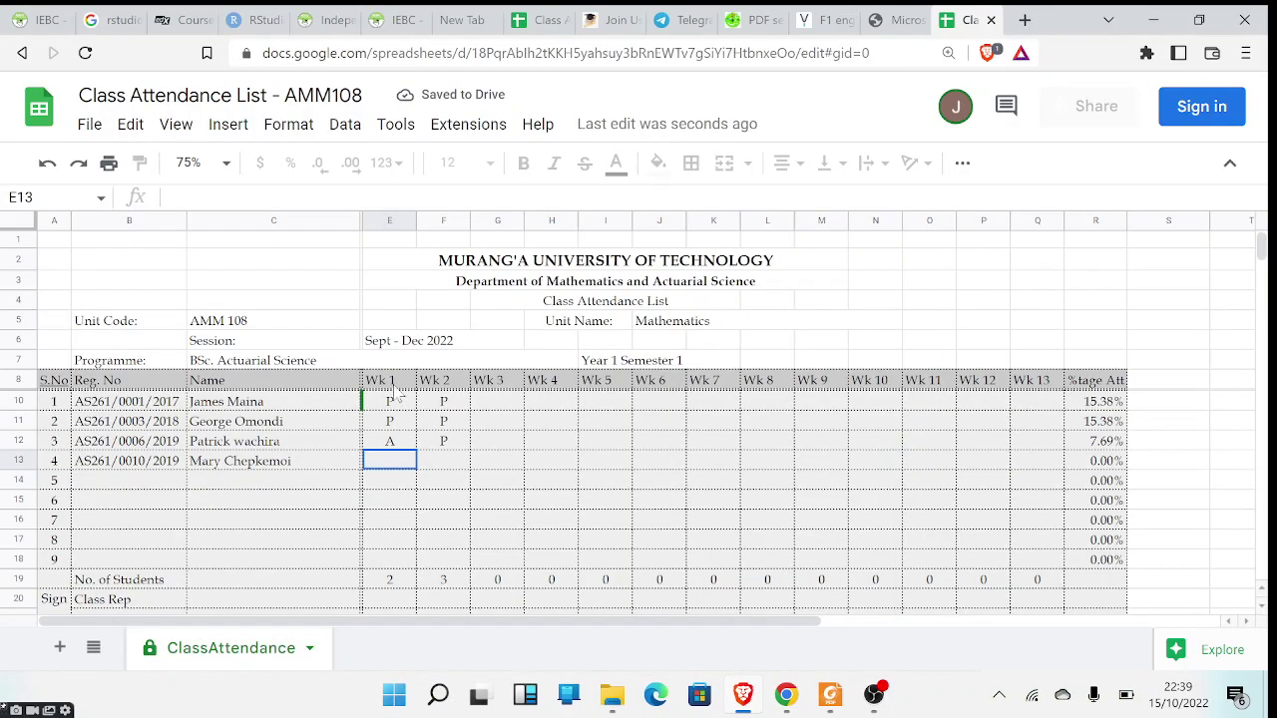
click(437, 467)
text(P)
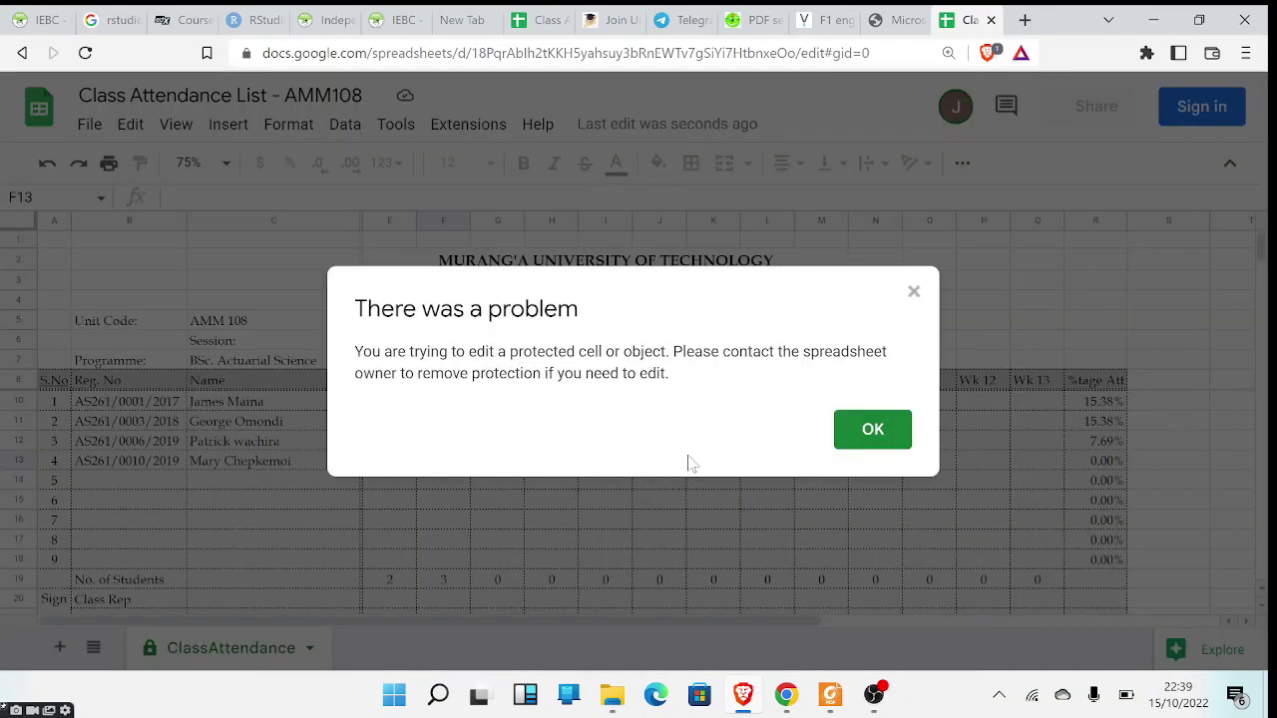
click(875, 431)
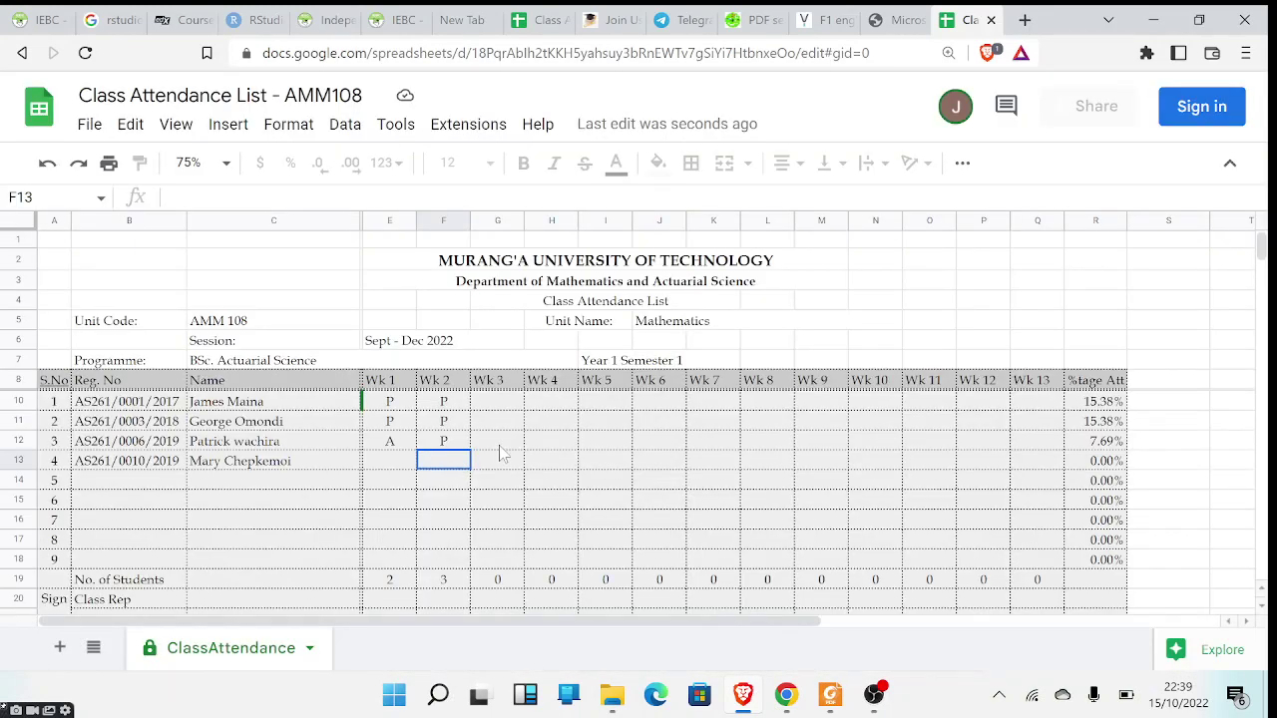
click(488, 465)
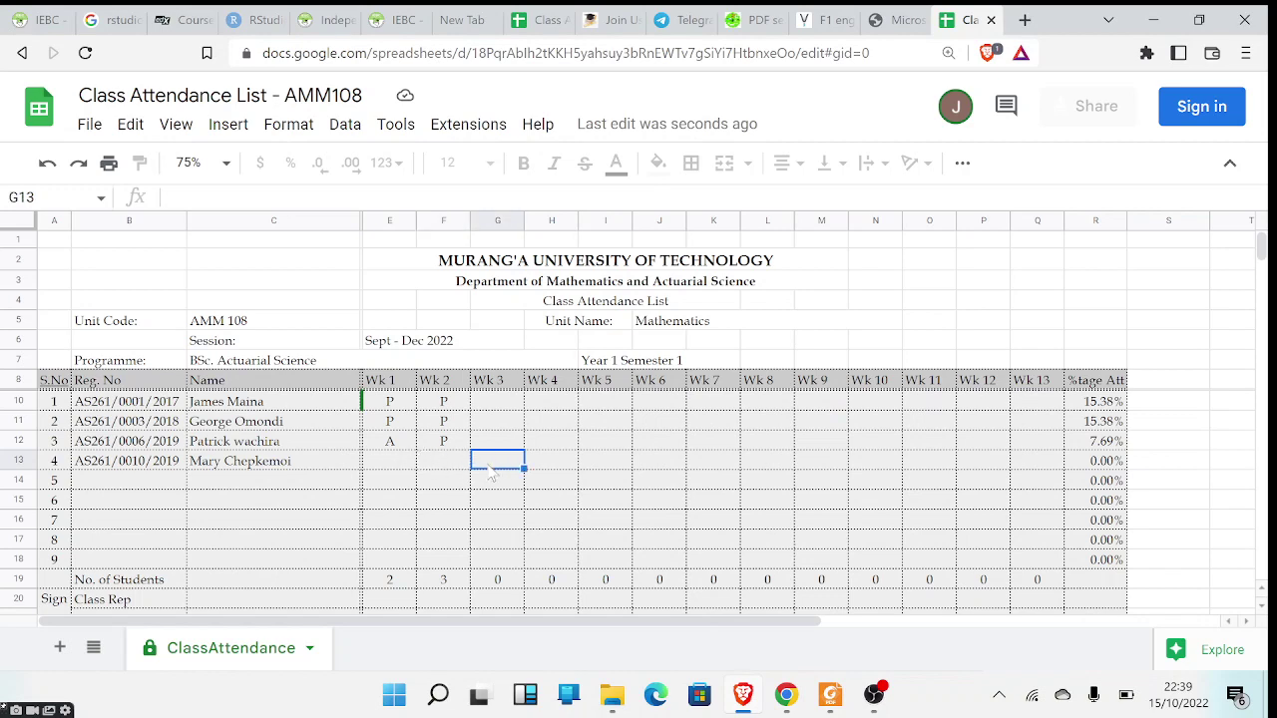
text(P)
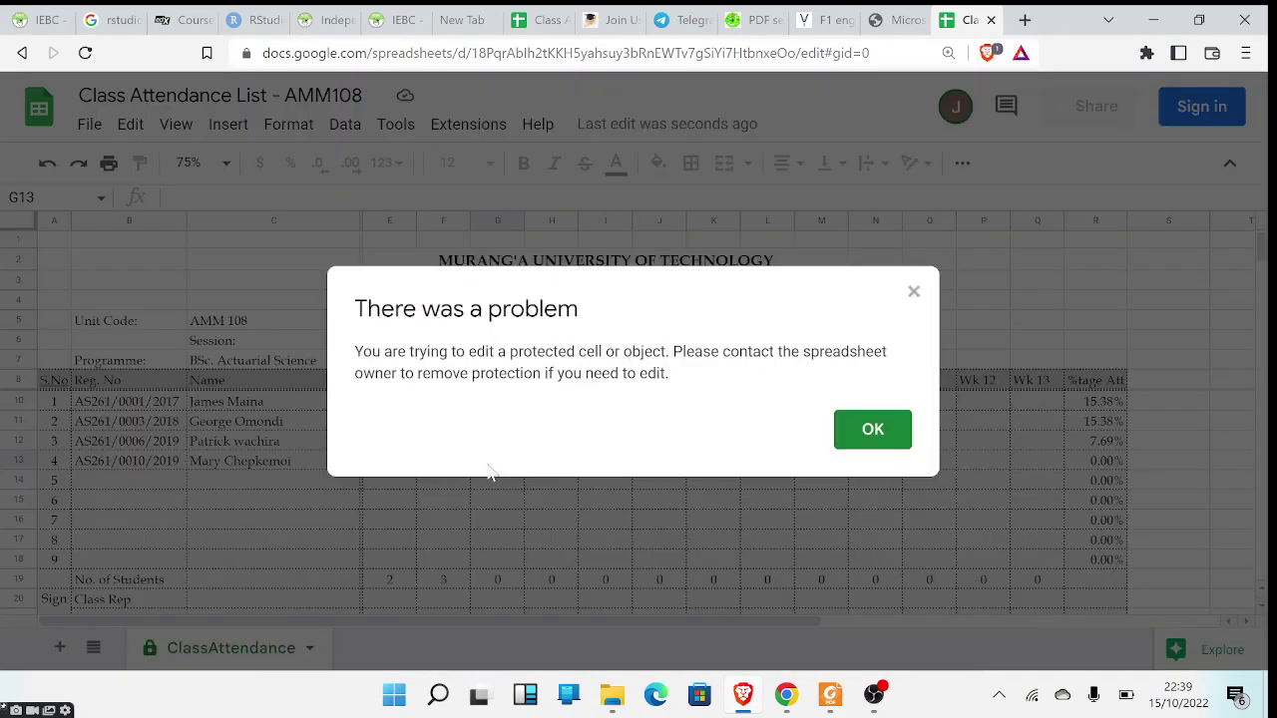
click(872, 431)
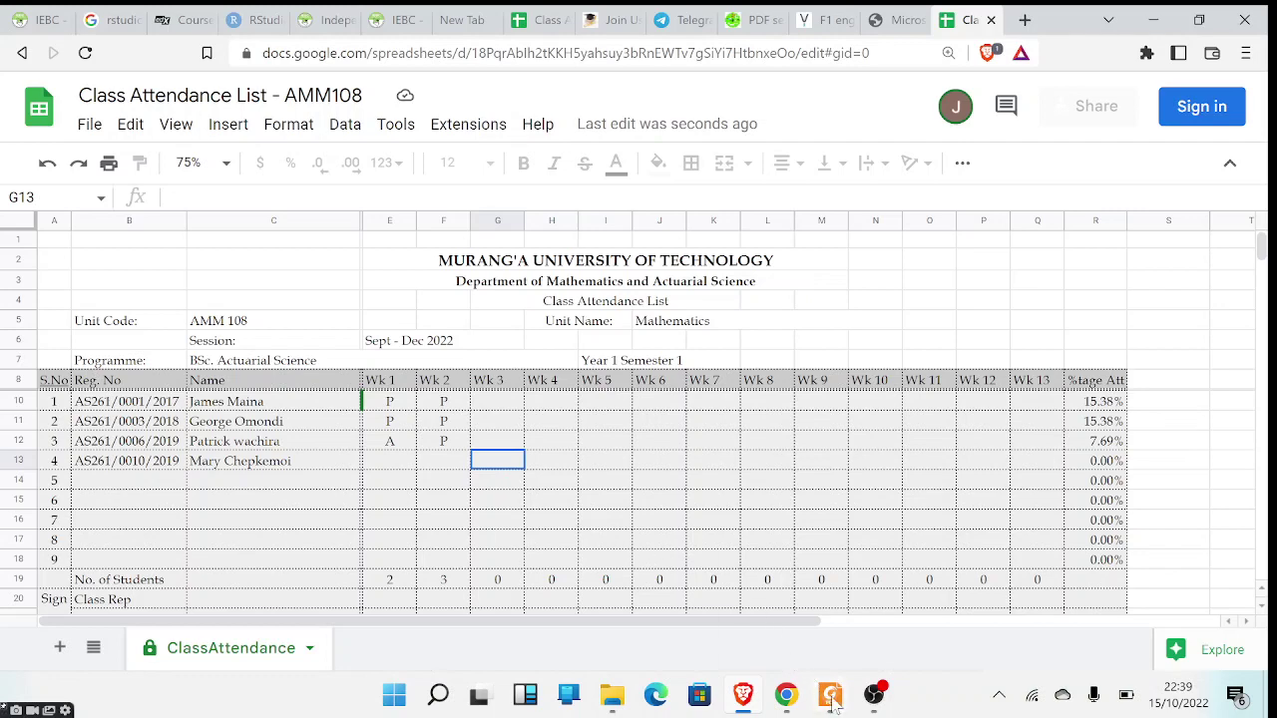
mouse_move(787, 704)
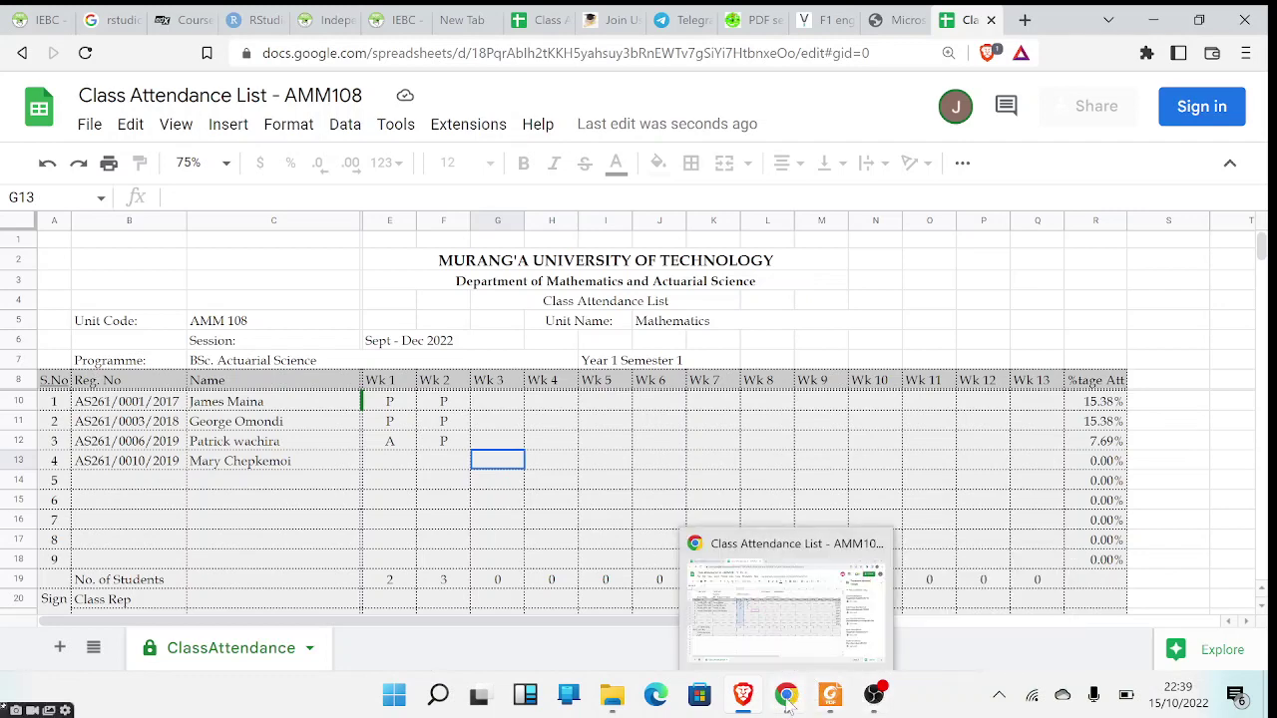
- From the owner's window, enter A in E13 and F13 for the fourth student
click(787, 701)
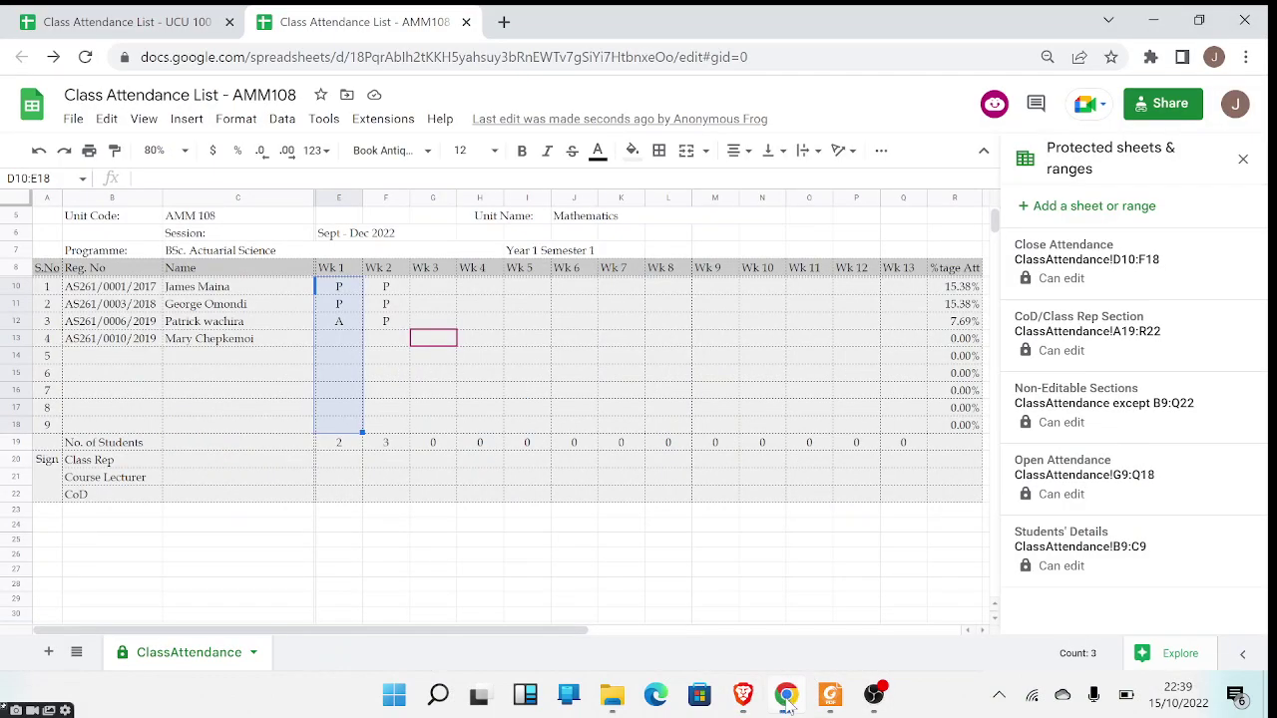
click(337, 345)
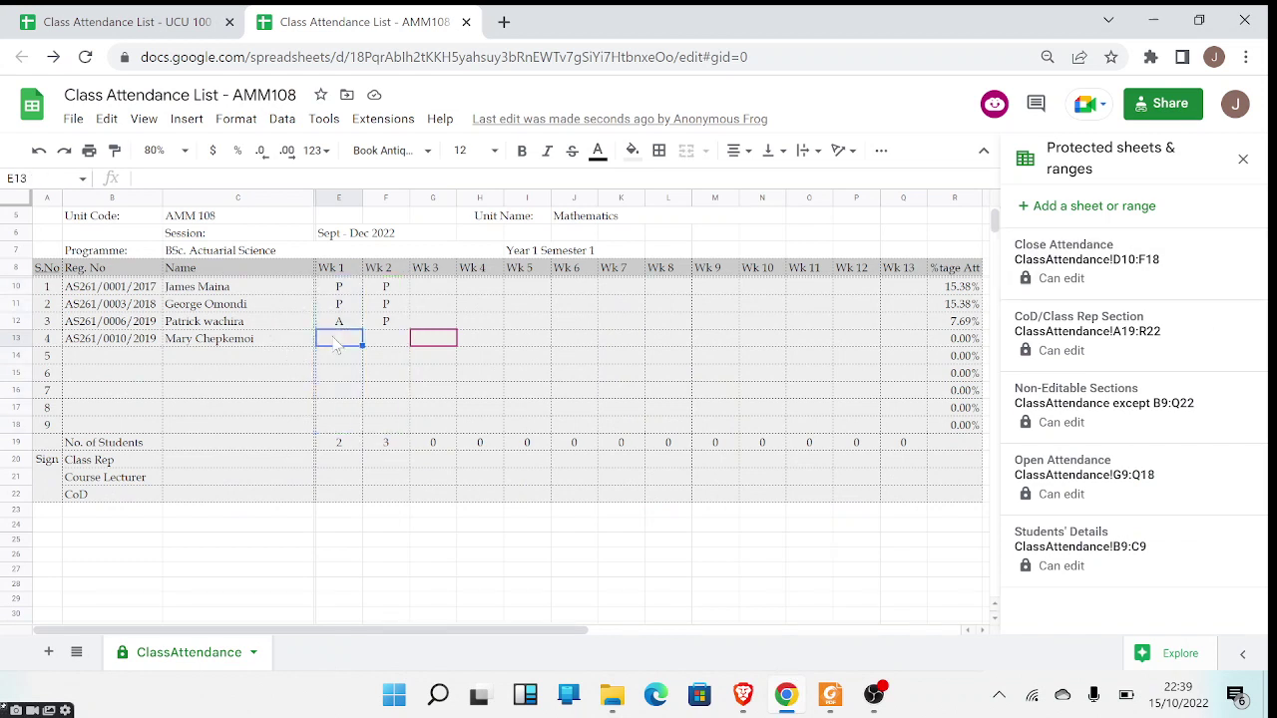
text(A)
key(Tab)
text(A)
key(Tab)
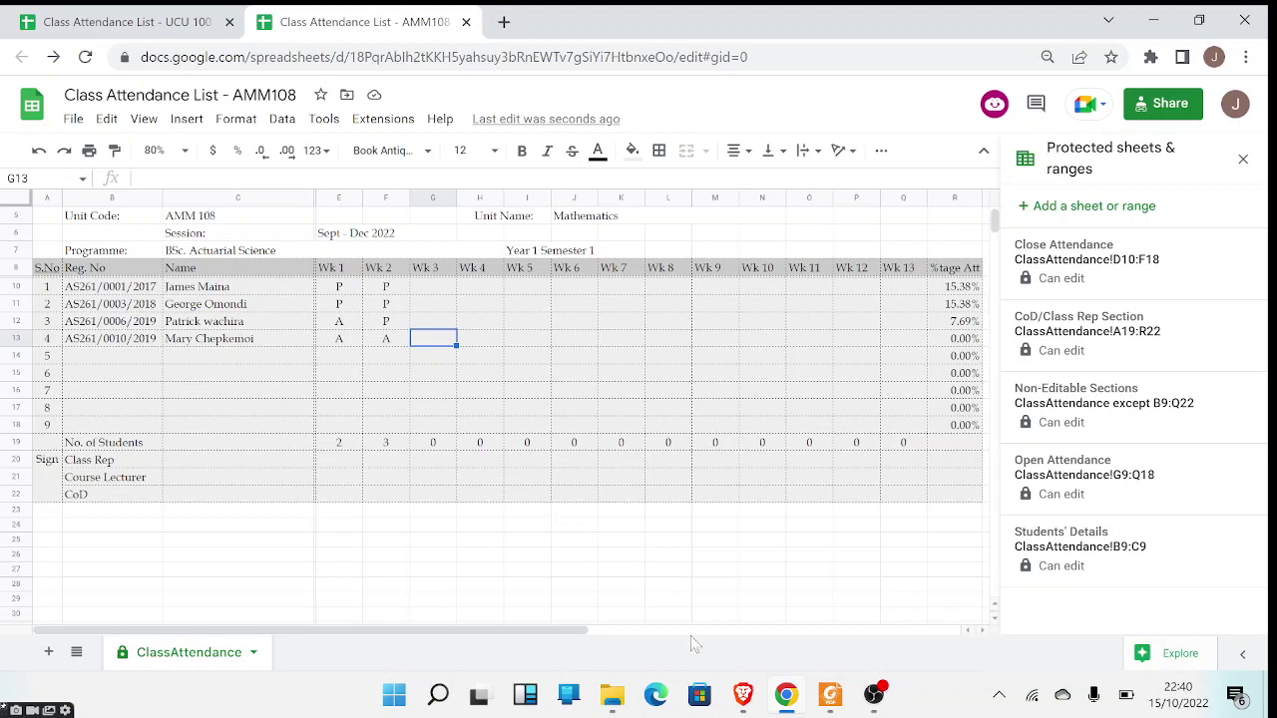
- In the editor's window, enter the fifth student's registration number in B14 and name in C14
mouse_move(811, 701)
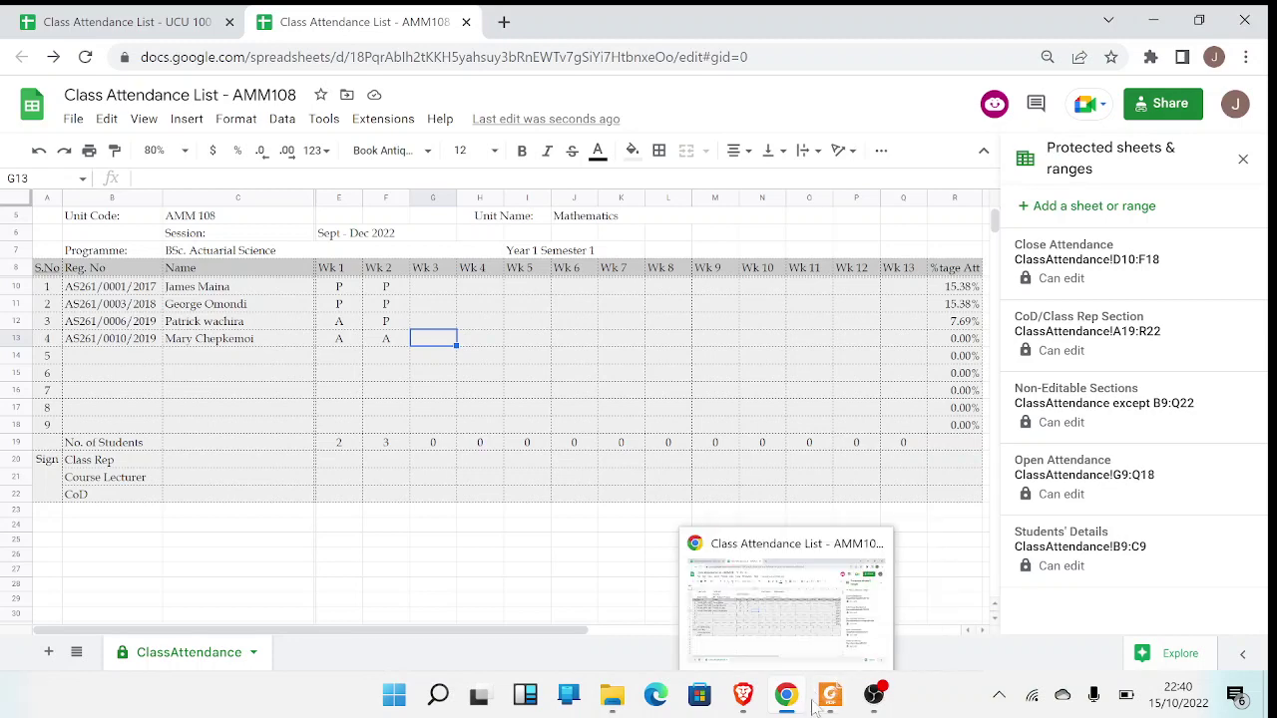
click(743, 696)
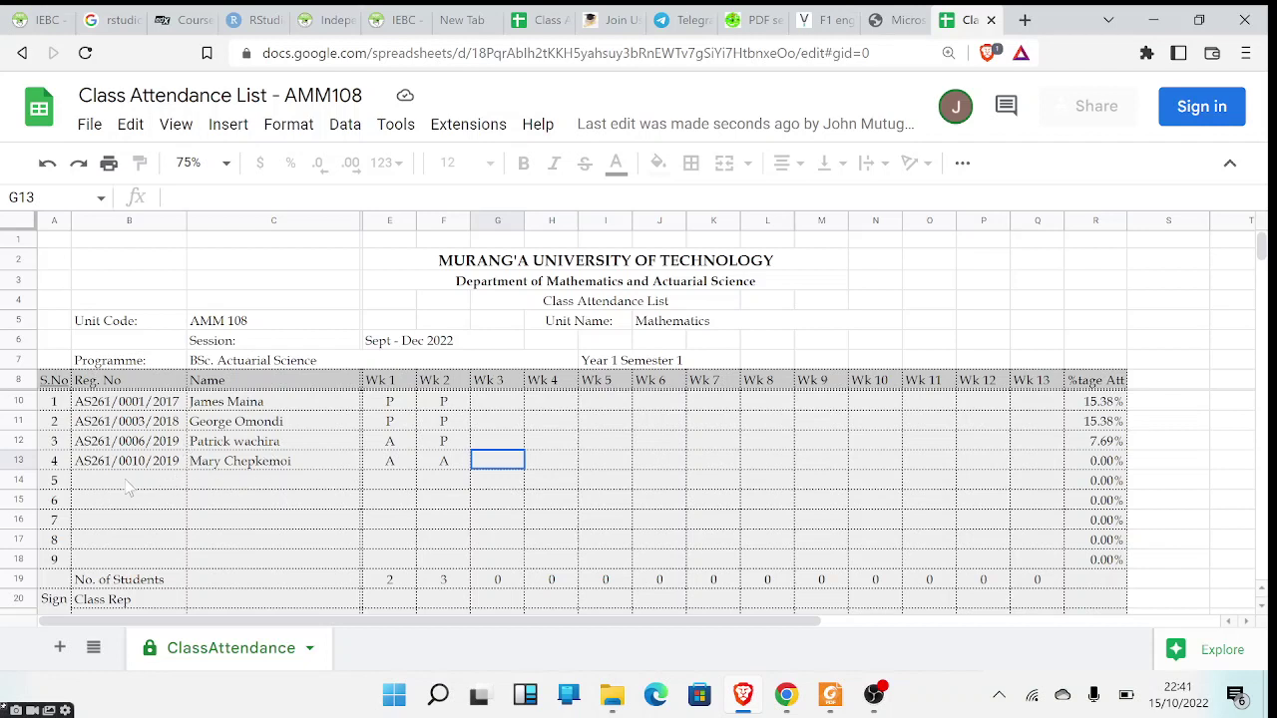
click(117, 485)
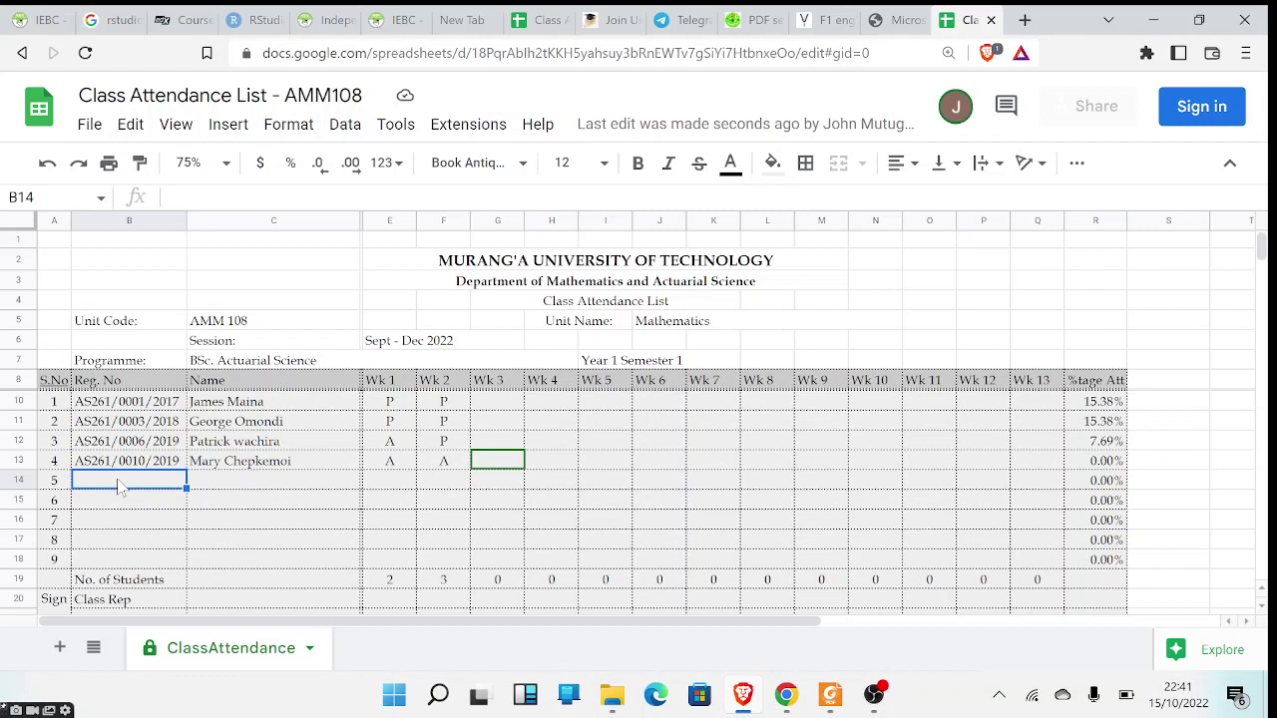
key(Tab)
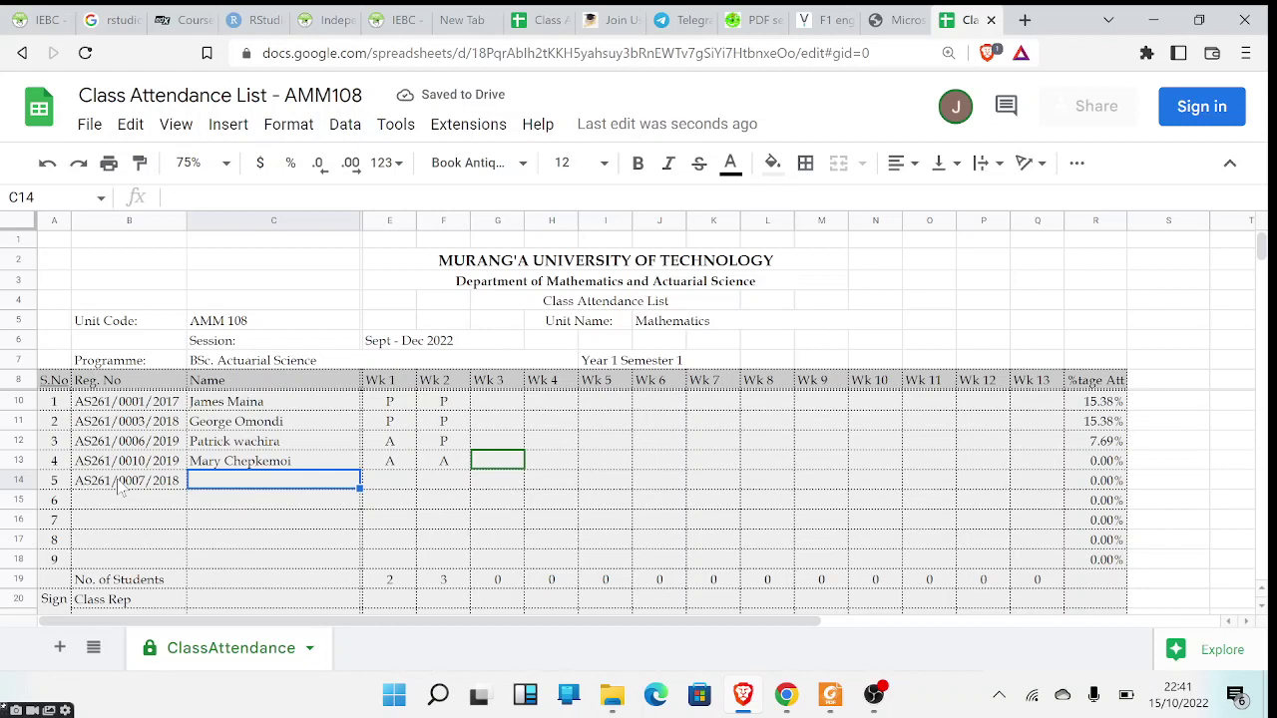
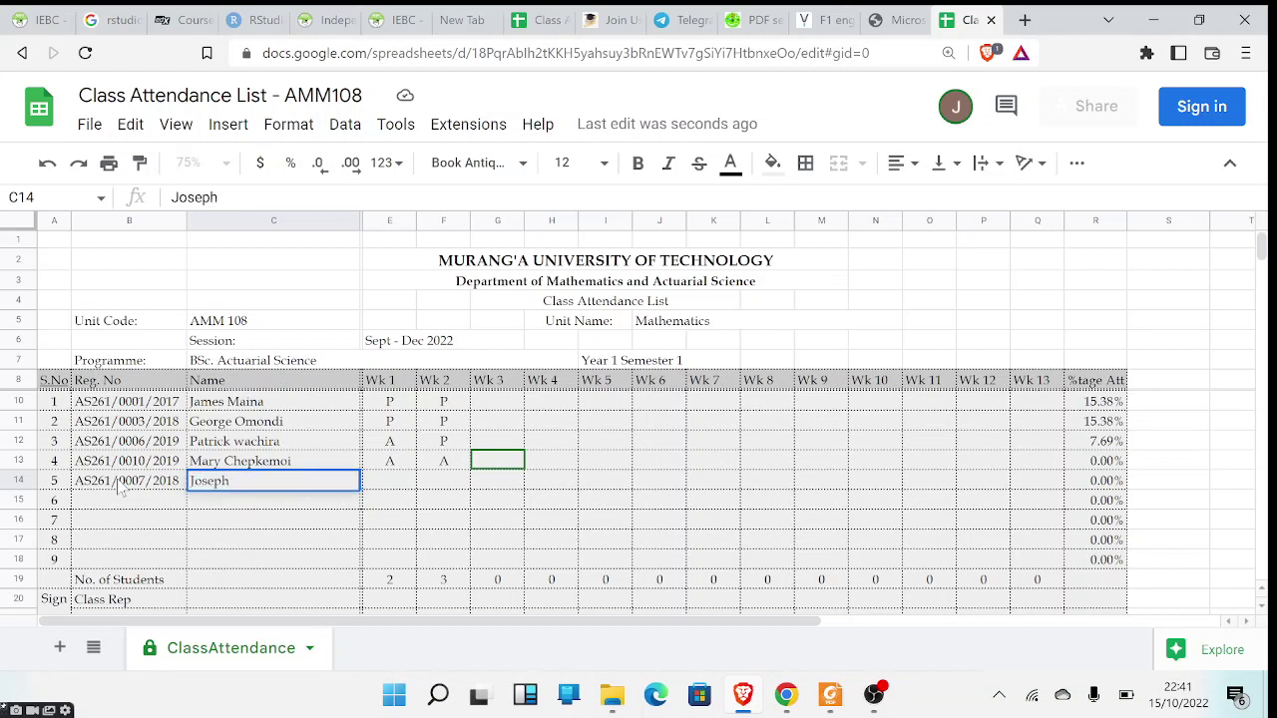
- Try editing E14 and F13, dismissing both protected-cell warnings
click(386, 479)
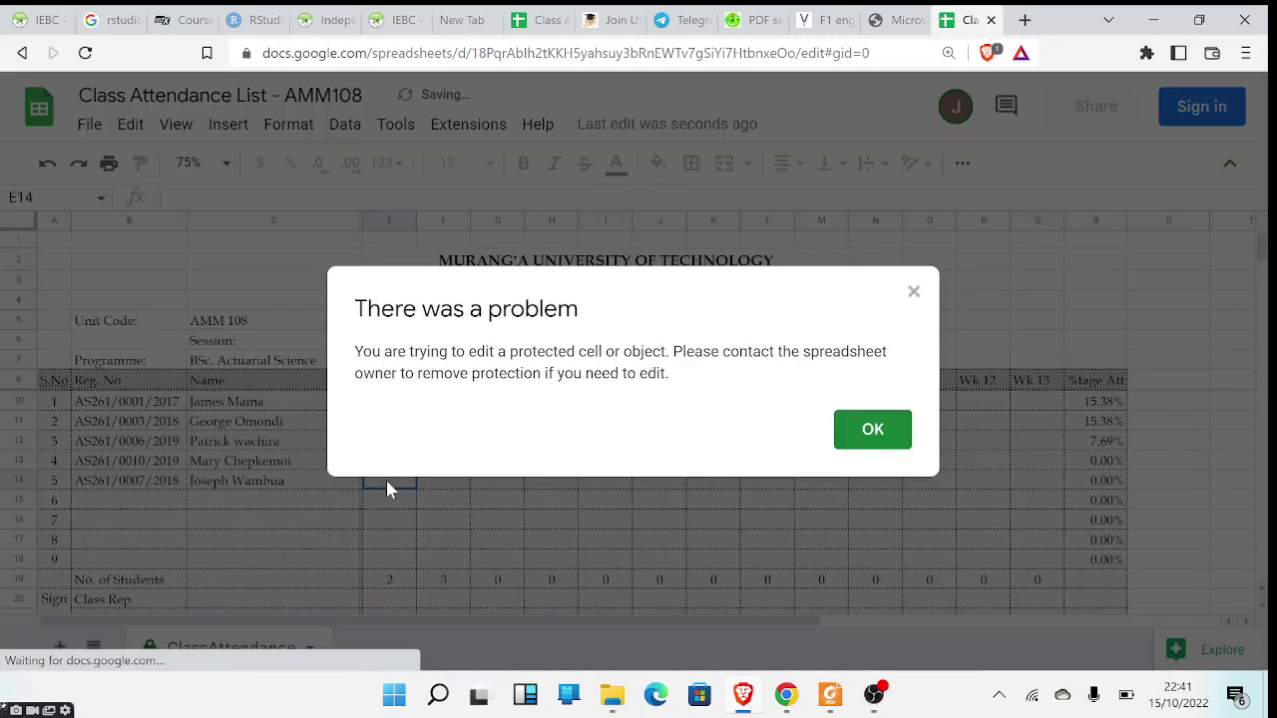
click(870, 430)
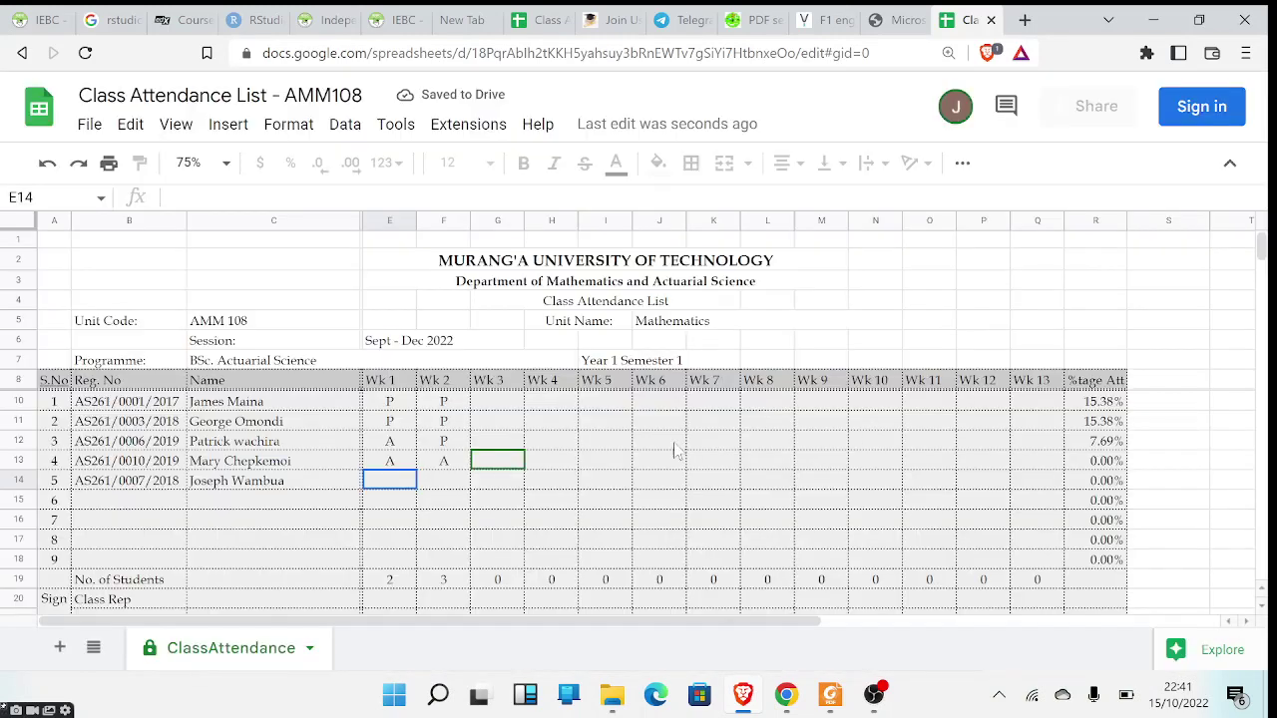
double_click(440, 467)
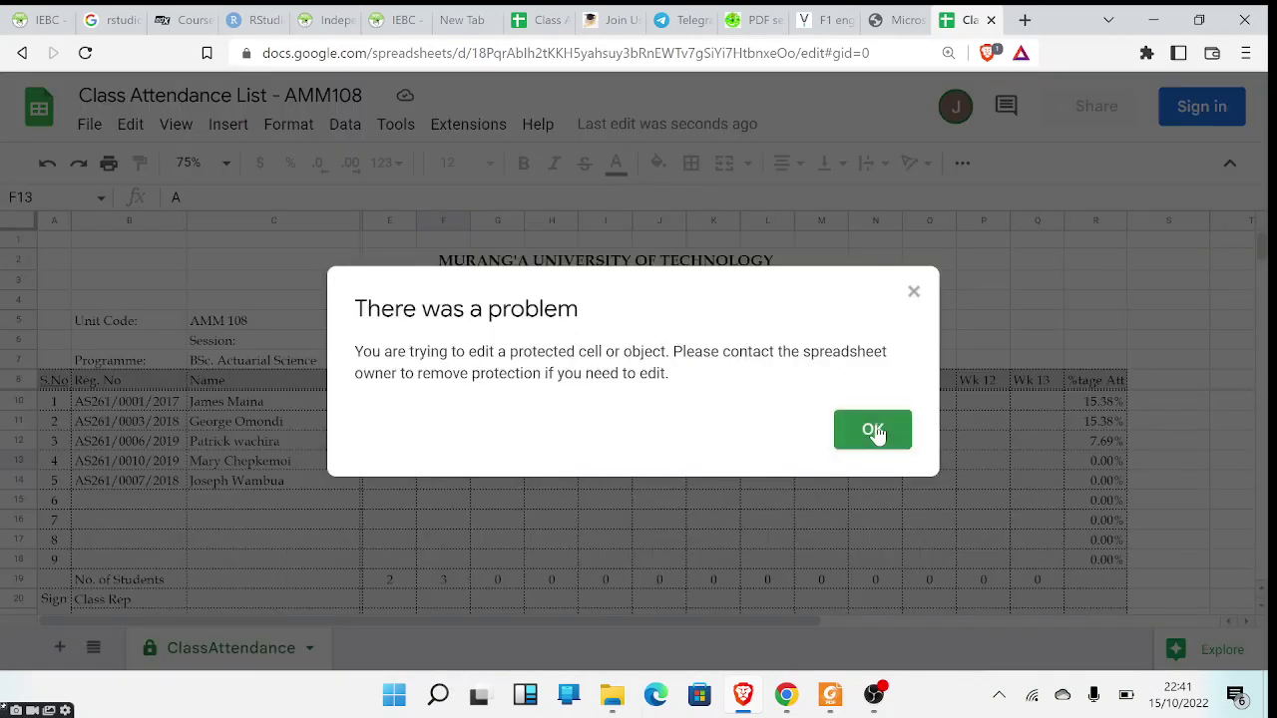
click(870, 430)
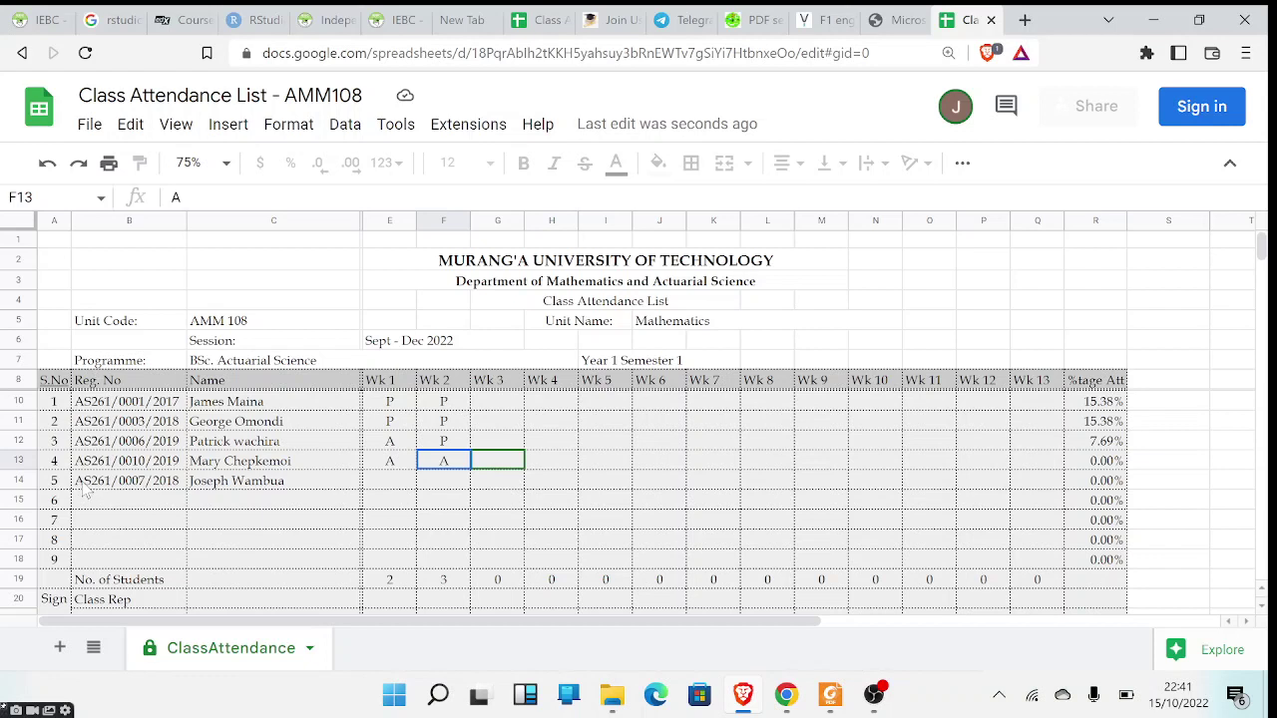
click(86, 487)
drag(86, 487, 286, 485)
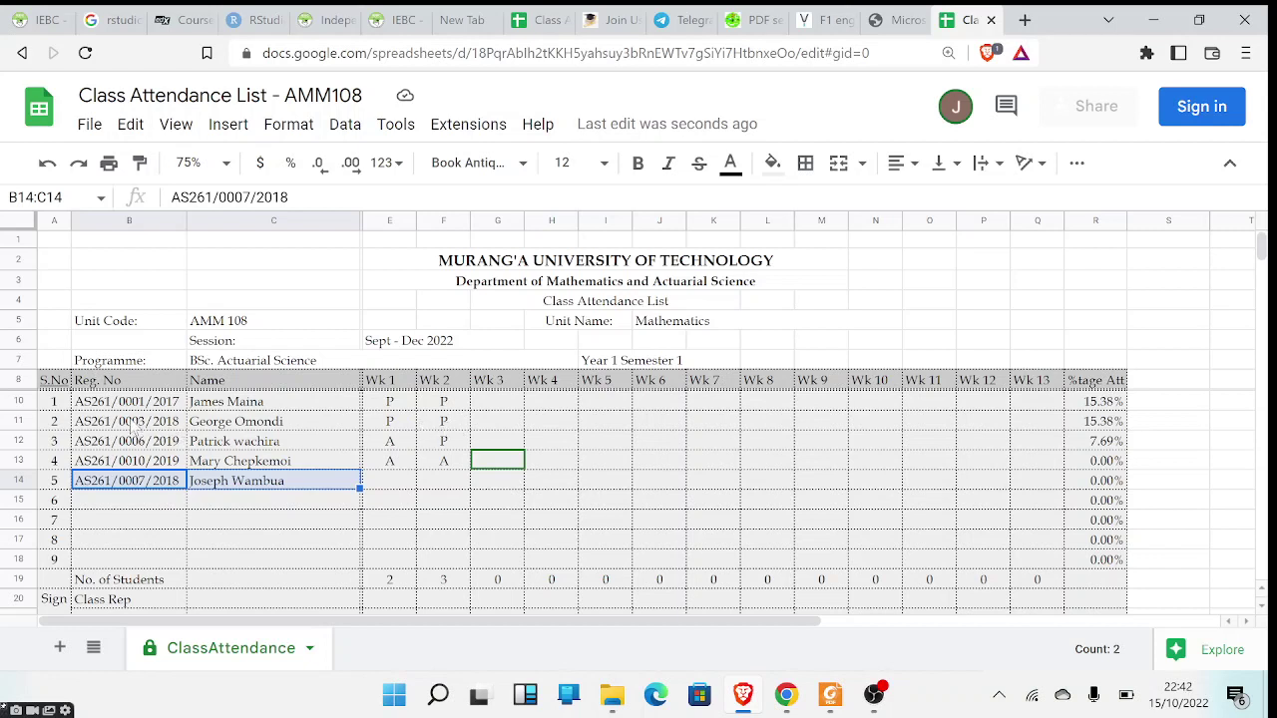
click(133, 423)
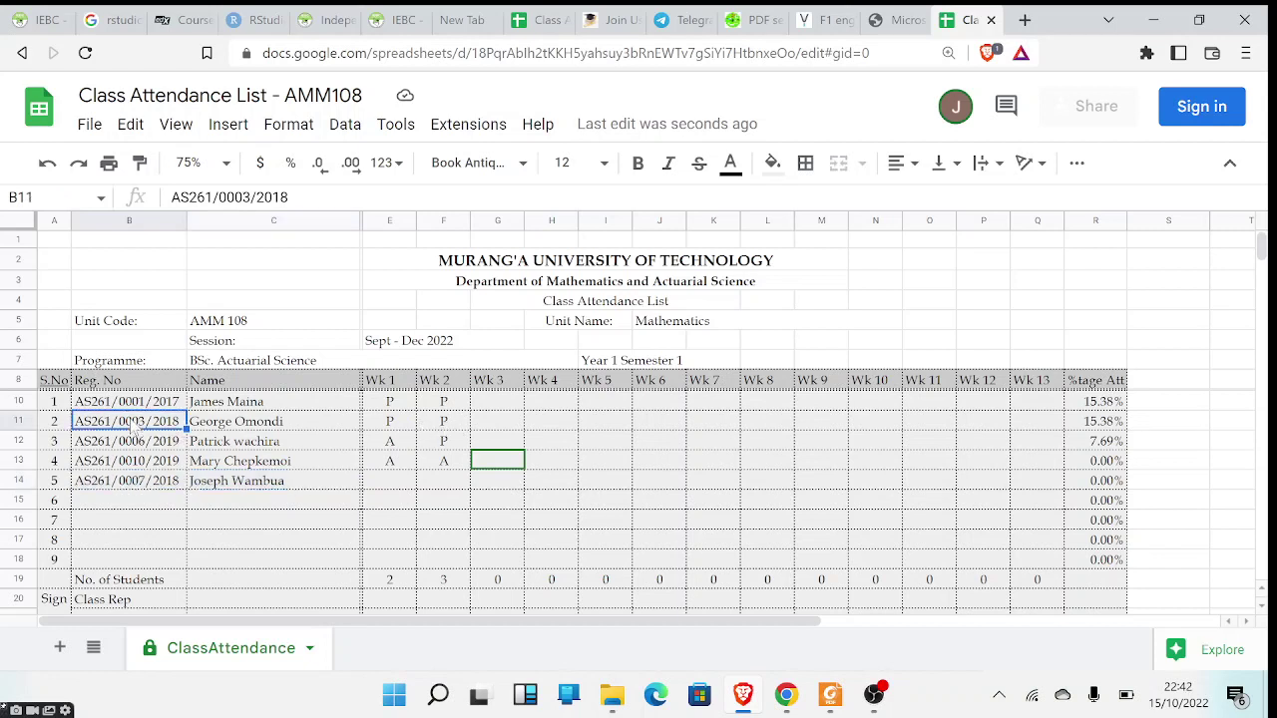
text(AS)
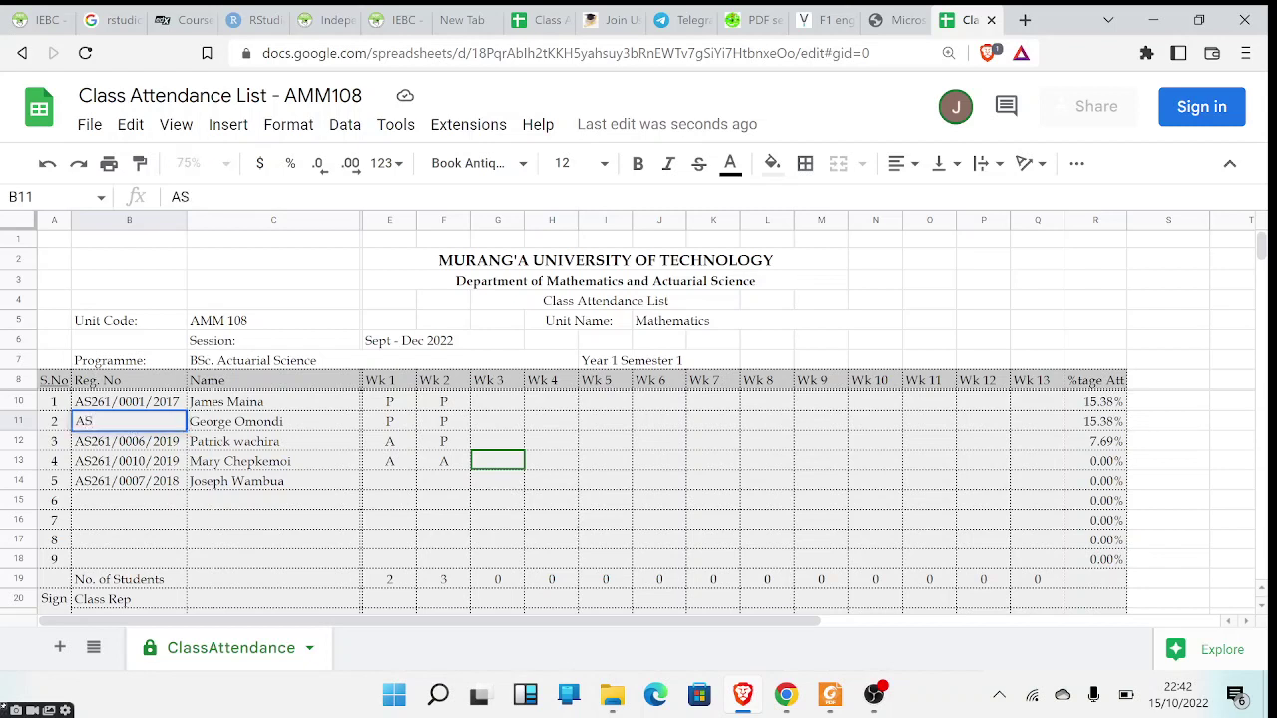
text(261/0007)
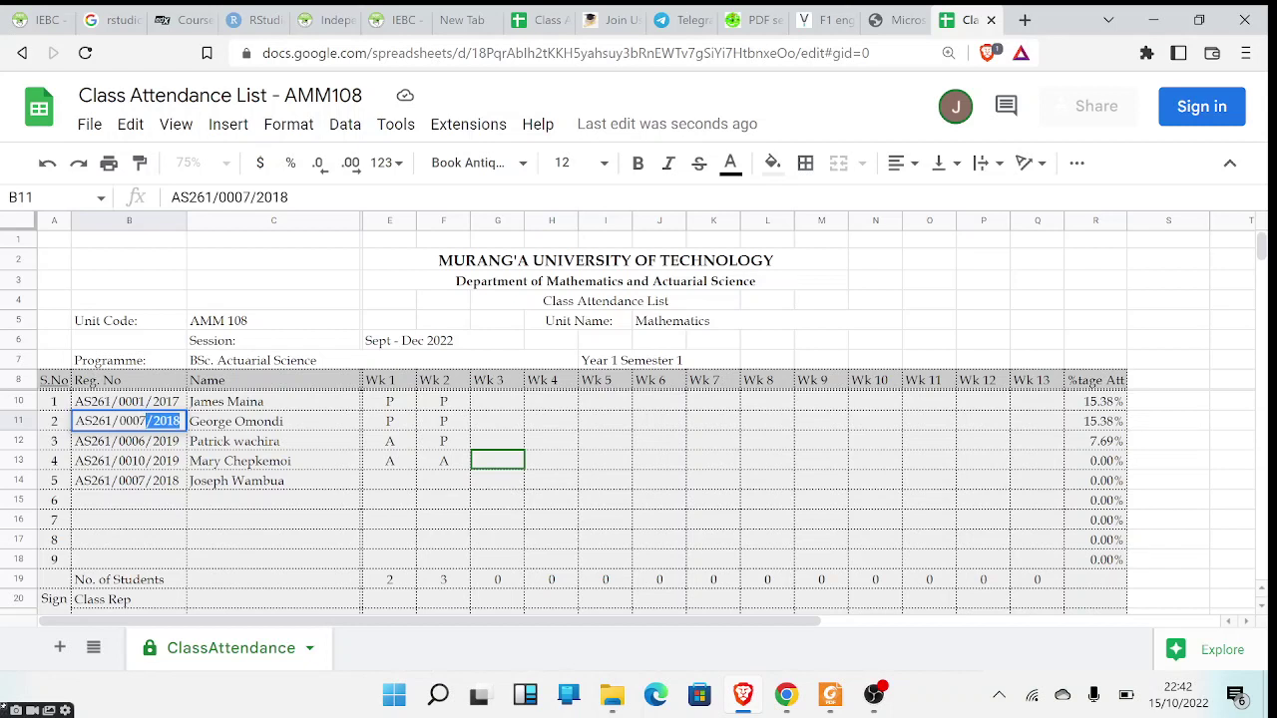
key(Tab)
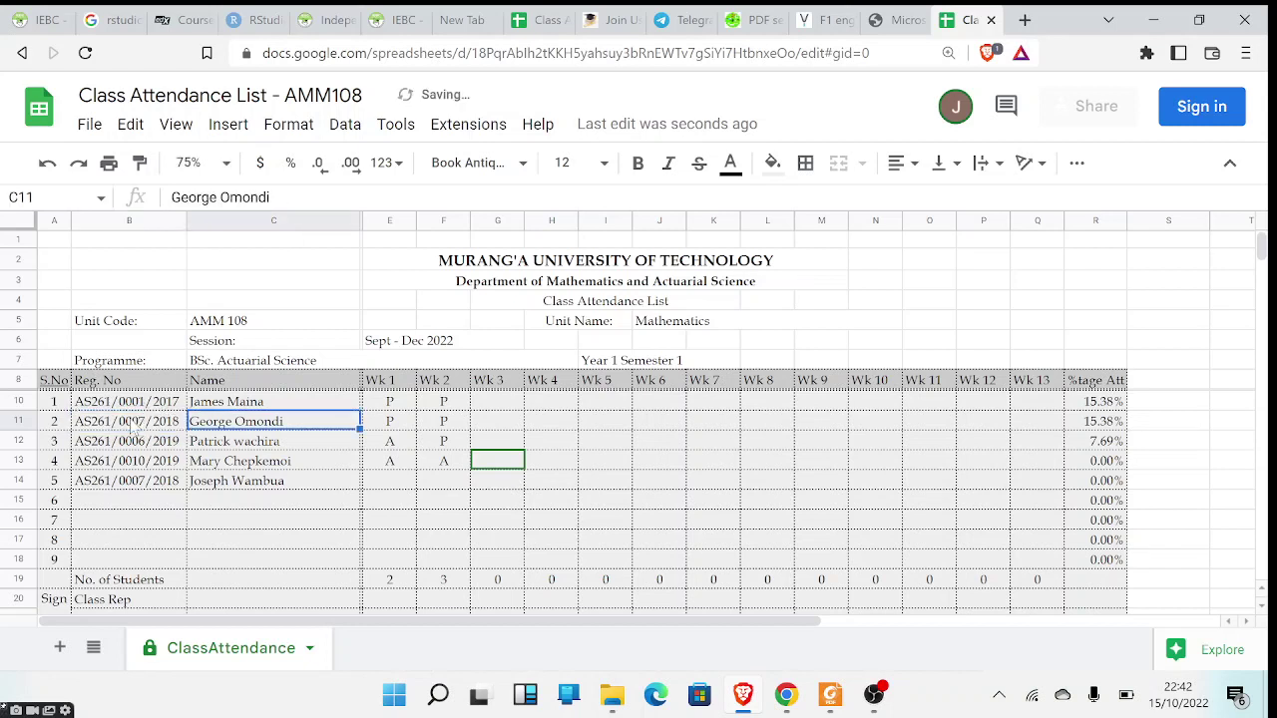
text(Jo)
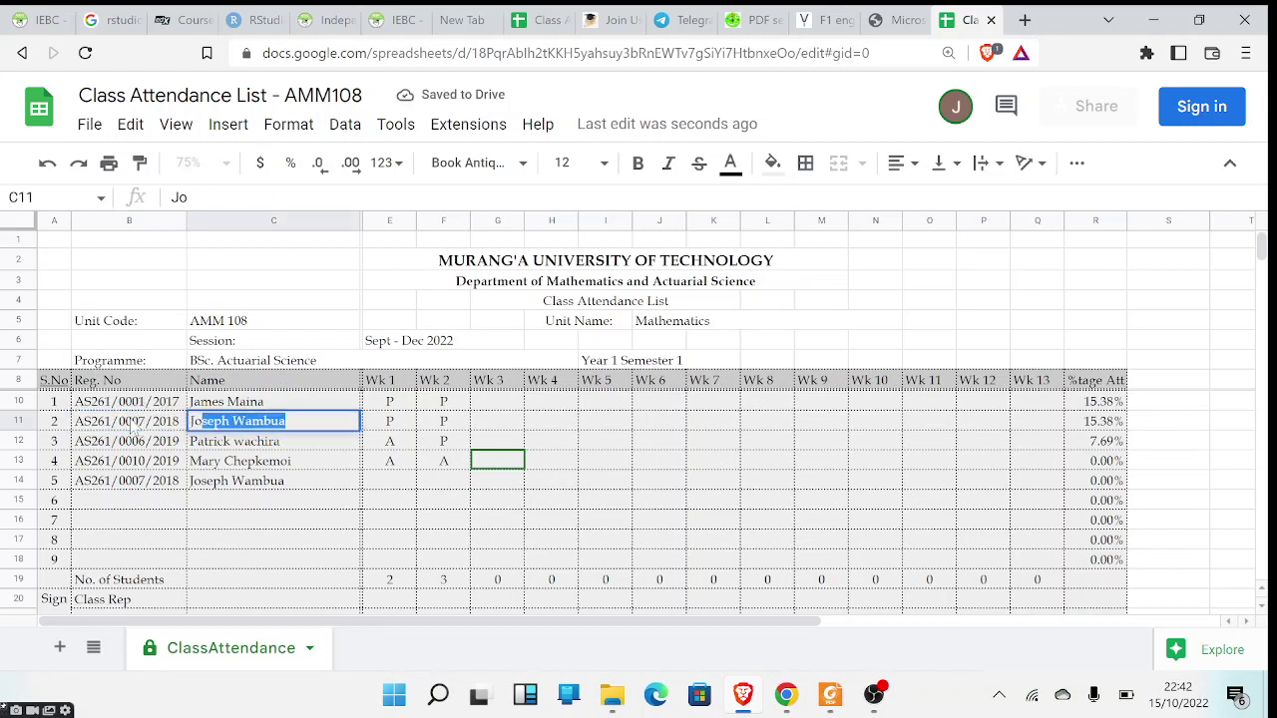
key(Tab)
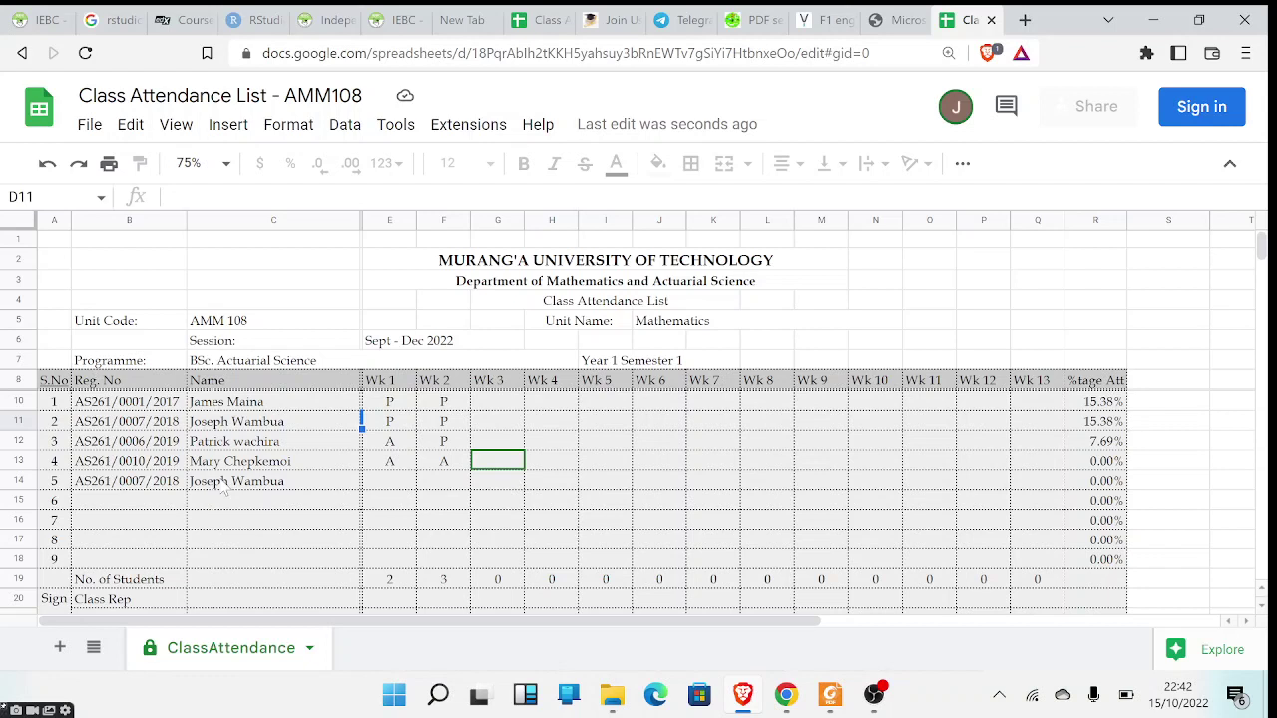
key(ctrl+z)
key(ctrl+z)
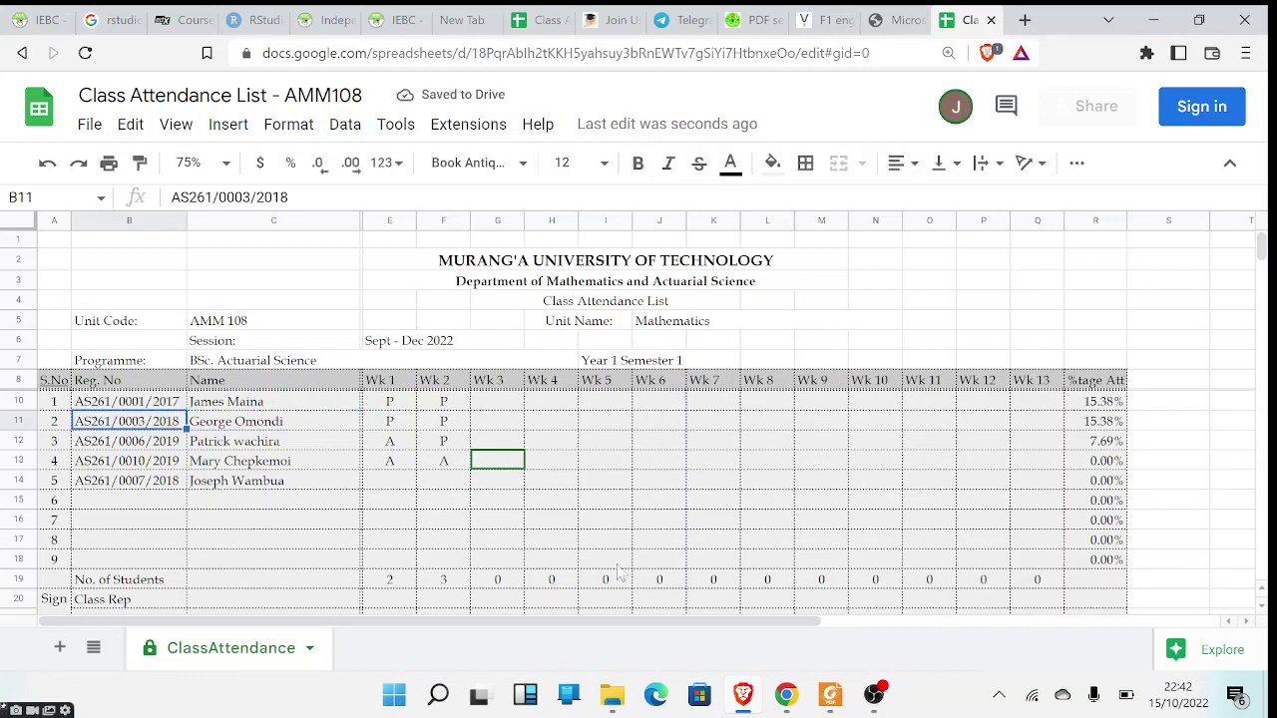
mouse_move(832, 700)
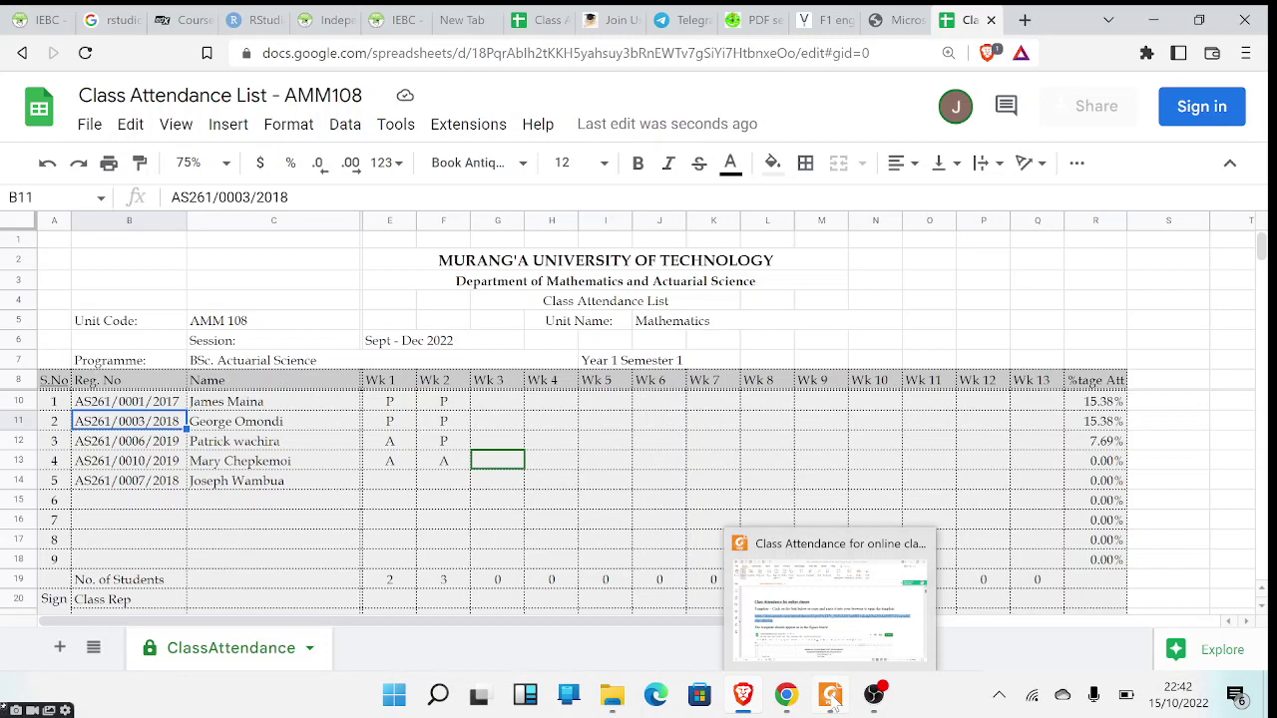
- In the owner's sheet, dismiss the notification and open the Students' Details protected range for editing
click(786, 695)
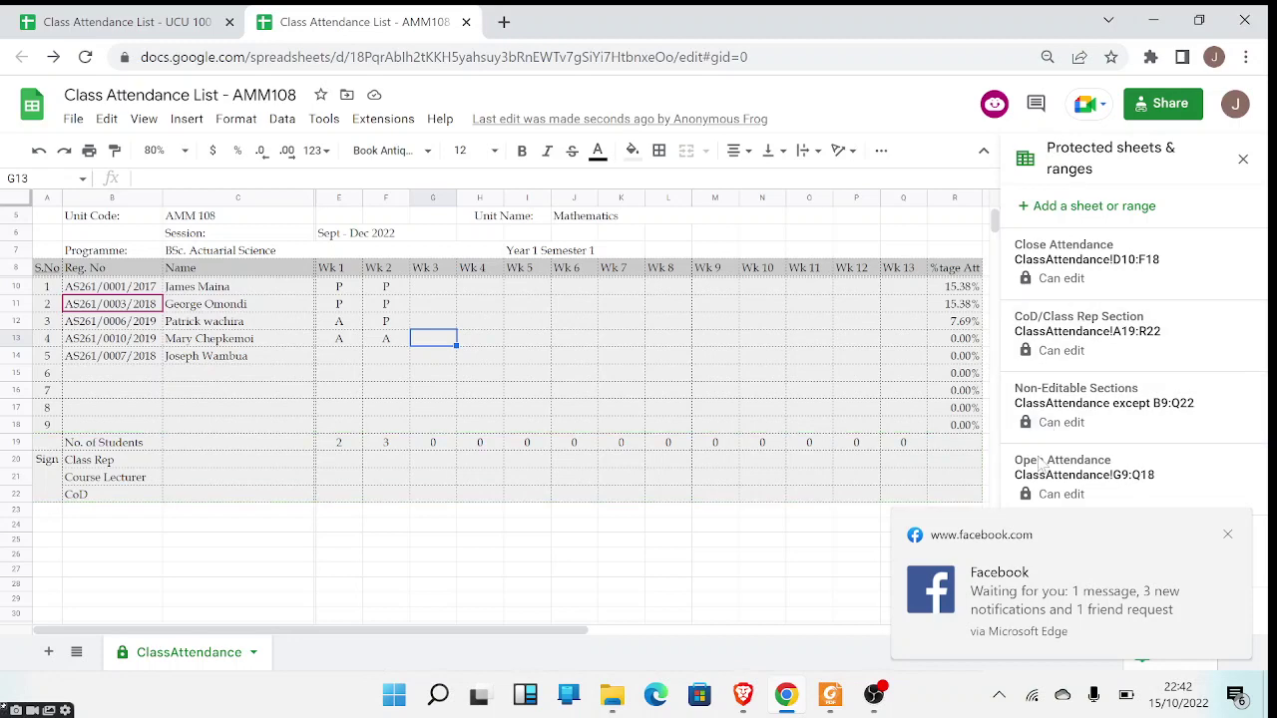
click(1229, 536)
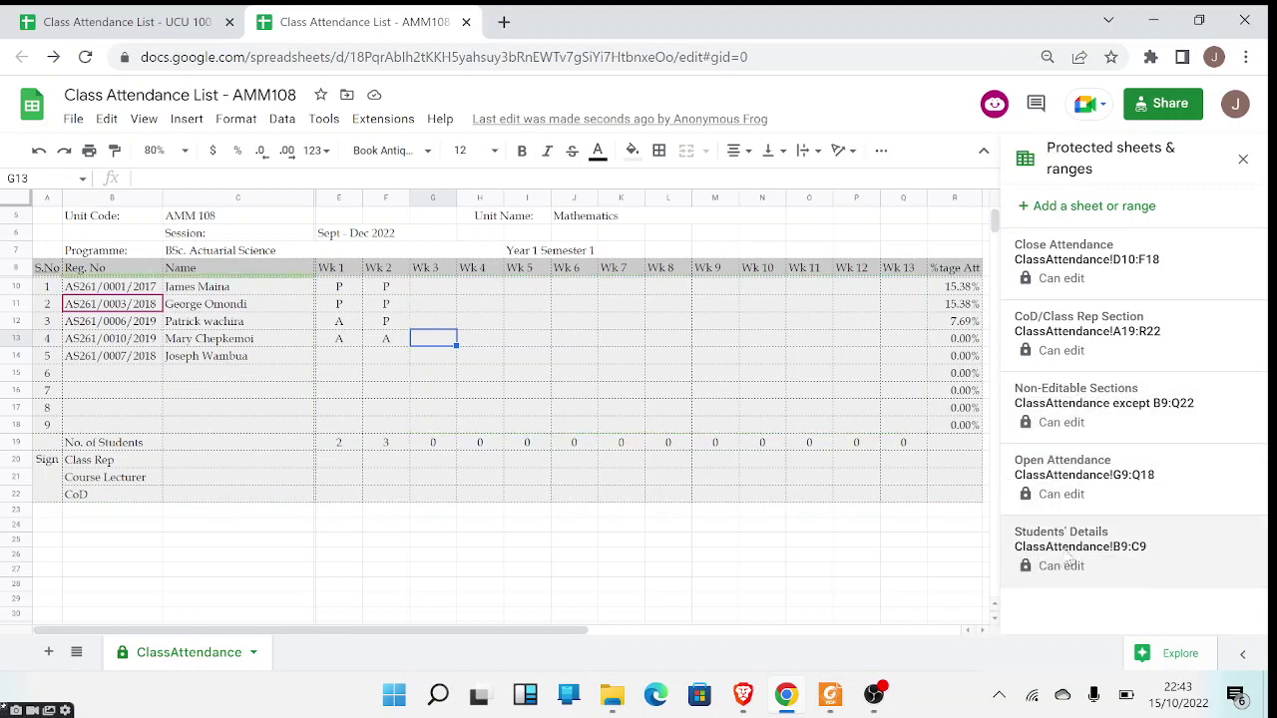
click(1066, 559)
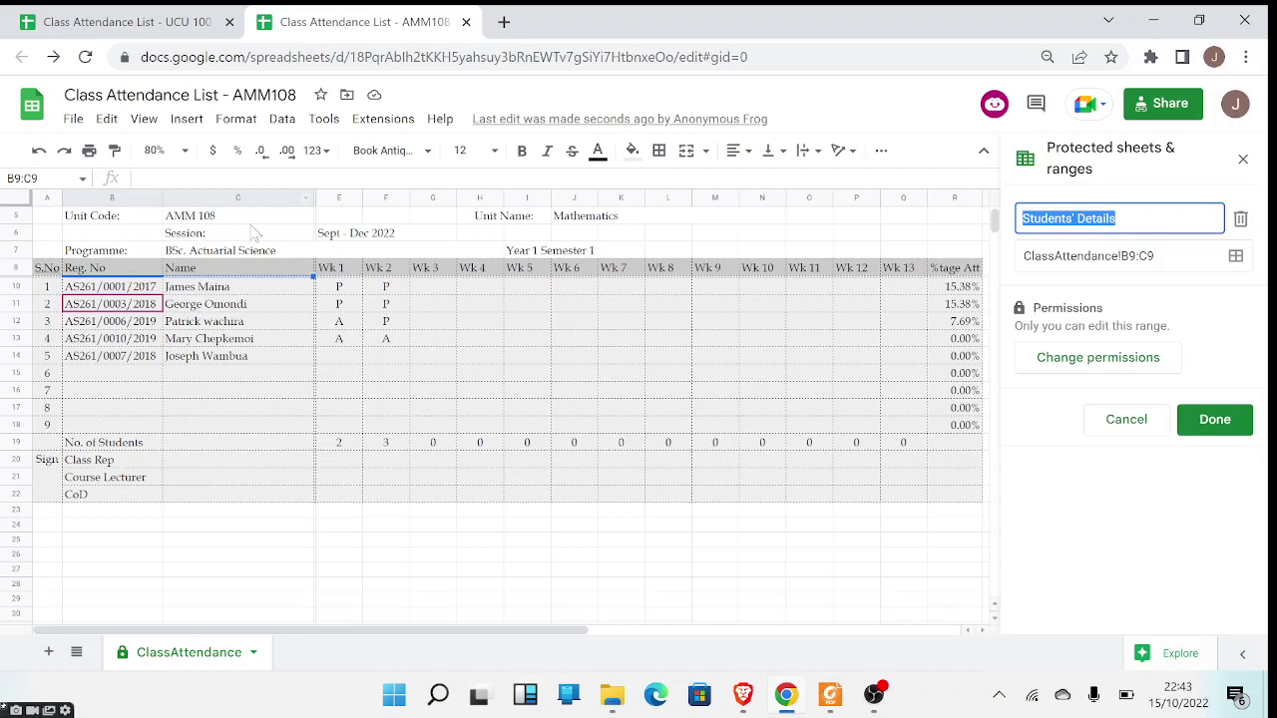
mouse_move(30, 276)
- Change the Students' Details range to B9:C14 so row 14 is covered, then reopen it to verify
click(16, 356)
click(257, 361)
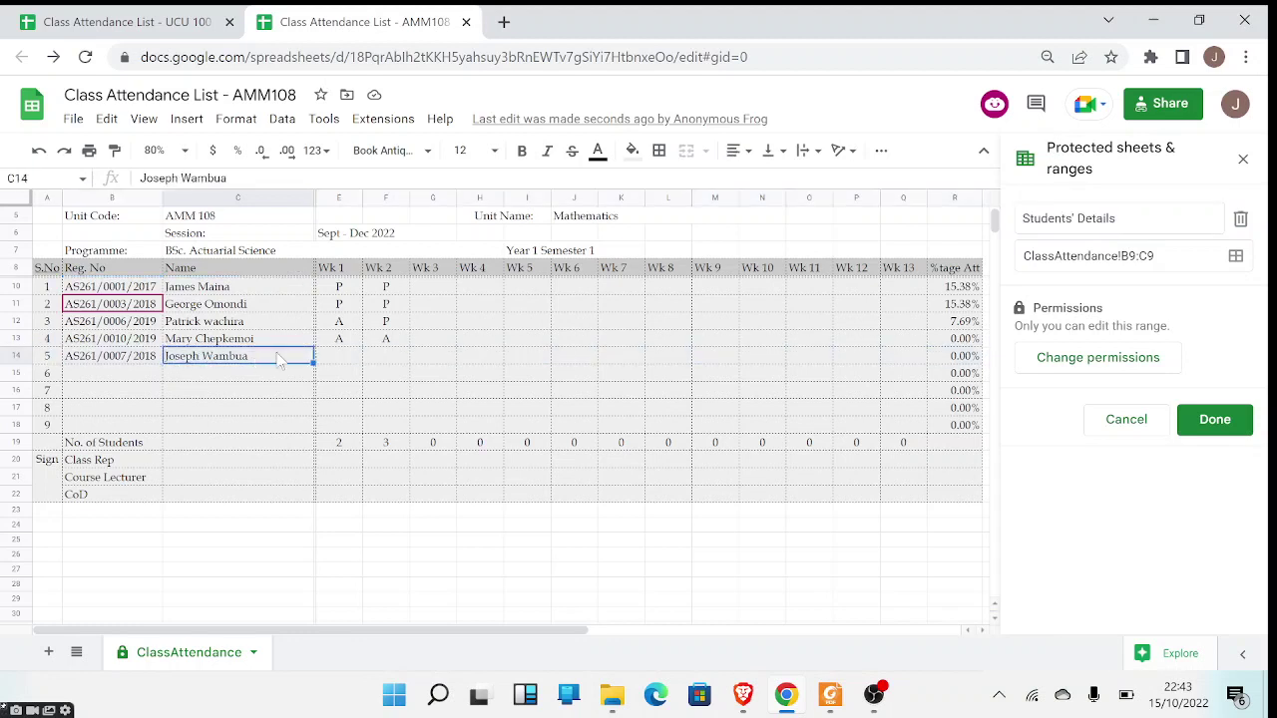
click(1155, 256)
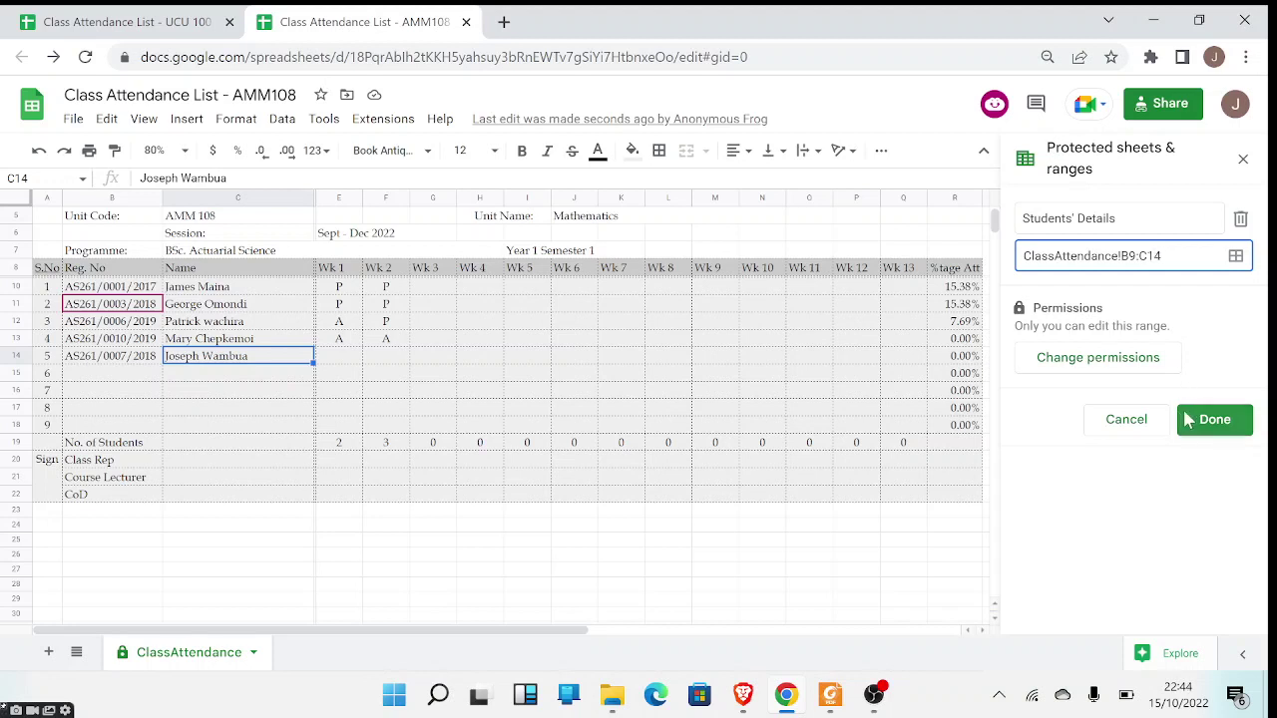
click(1213, 420)
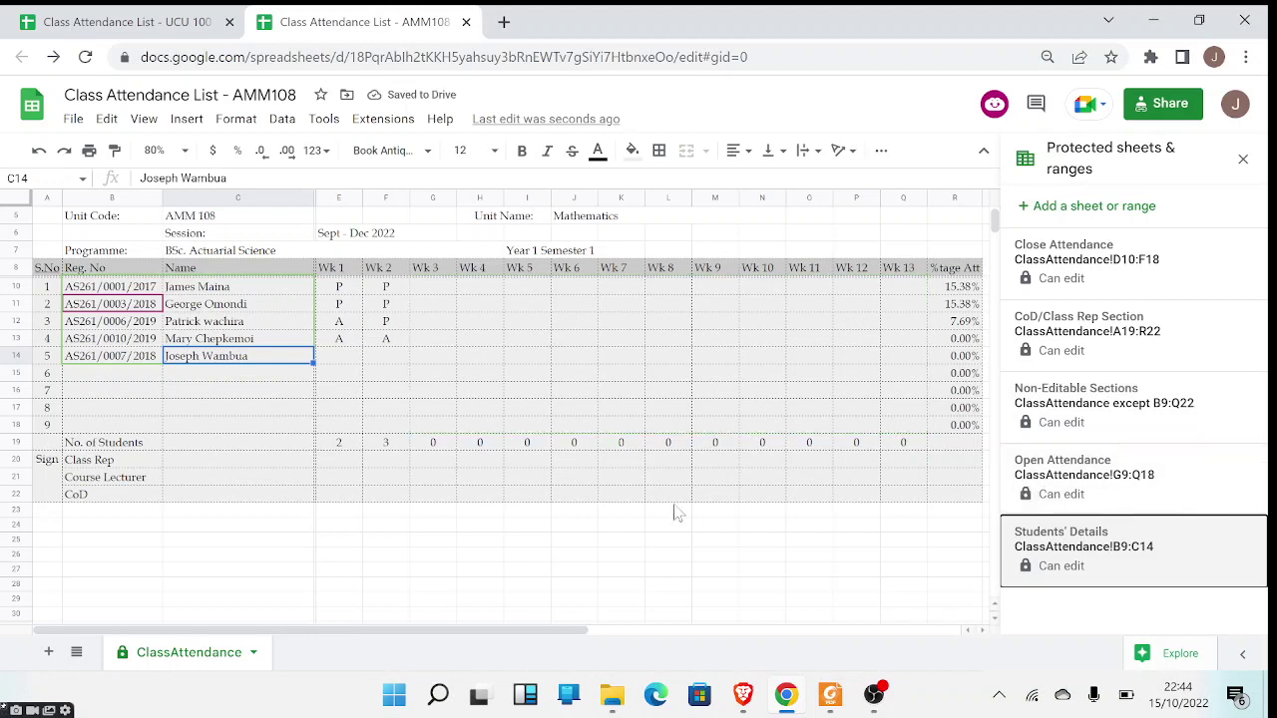
click(711, 529)
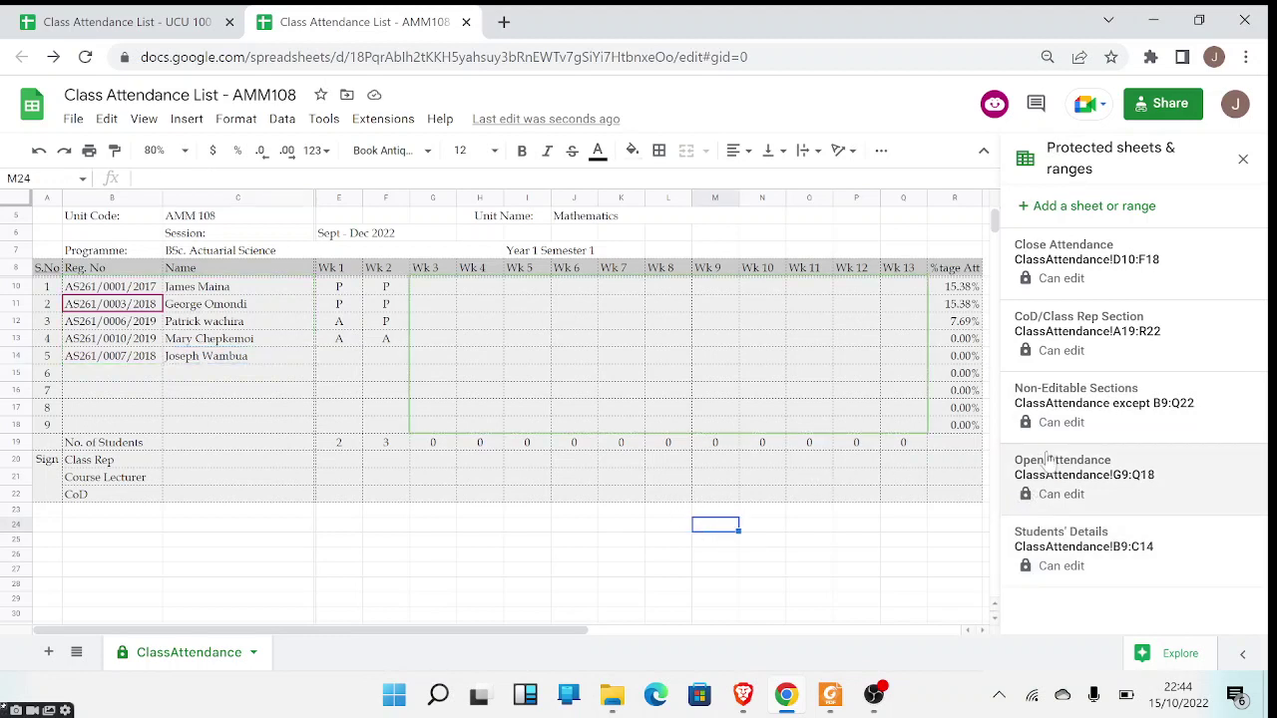
click(1060, 548)
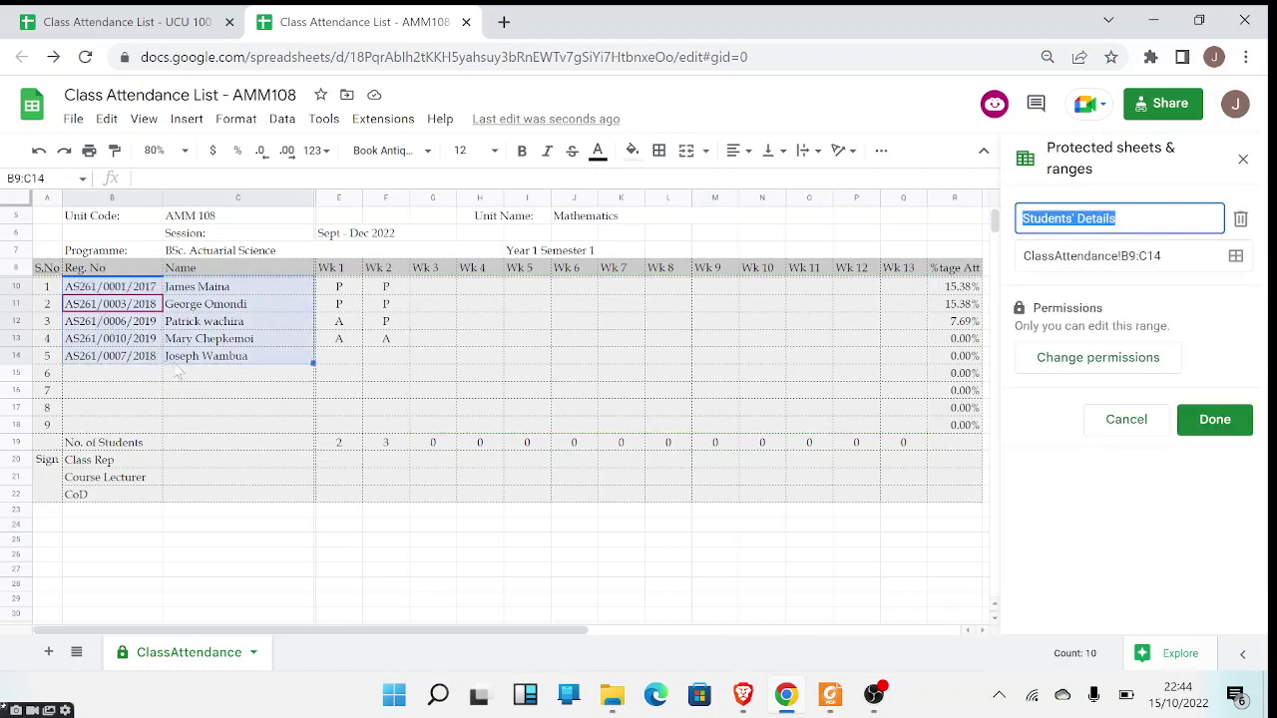
click(744, 703)
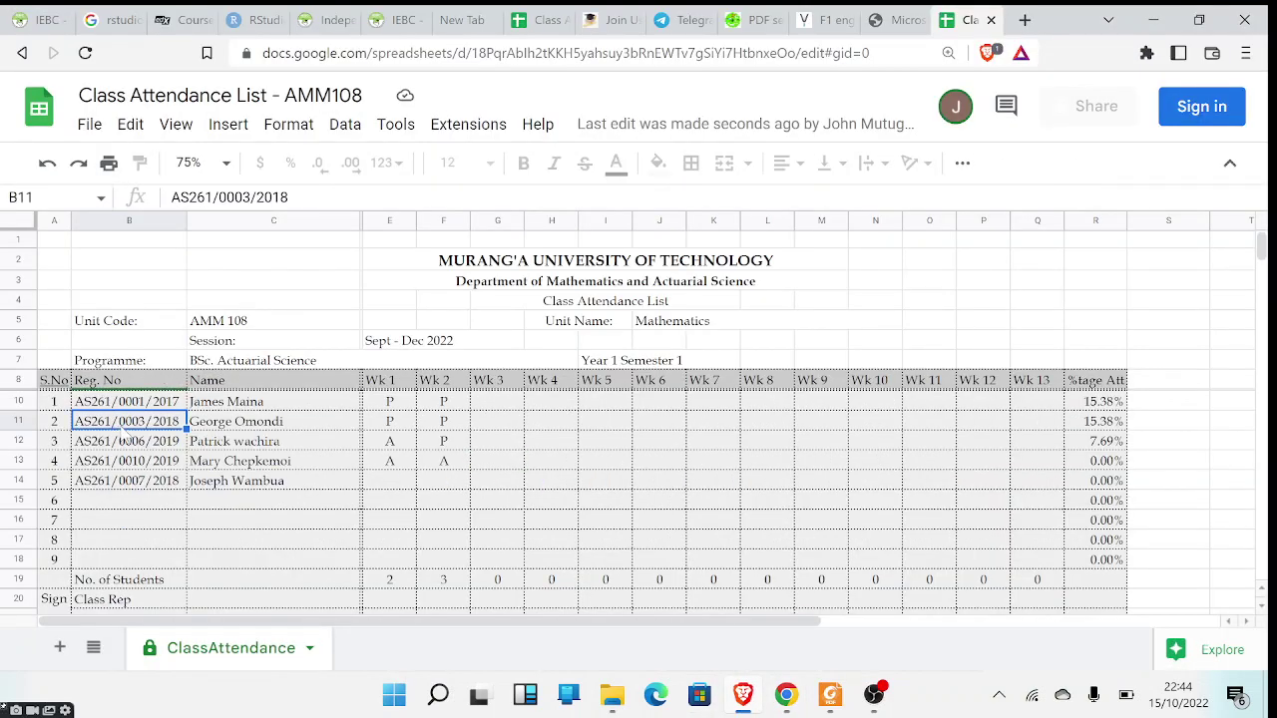
- Confirm that B11 and C11 are protected by trying to edit them and dismissing both warnings
double_click(132, 424)
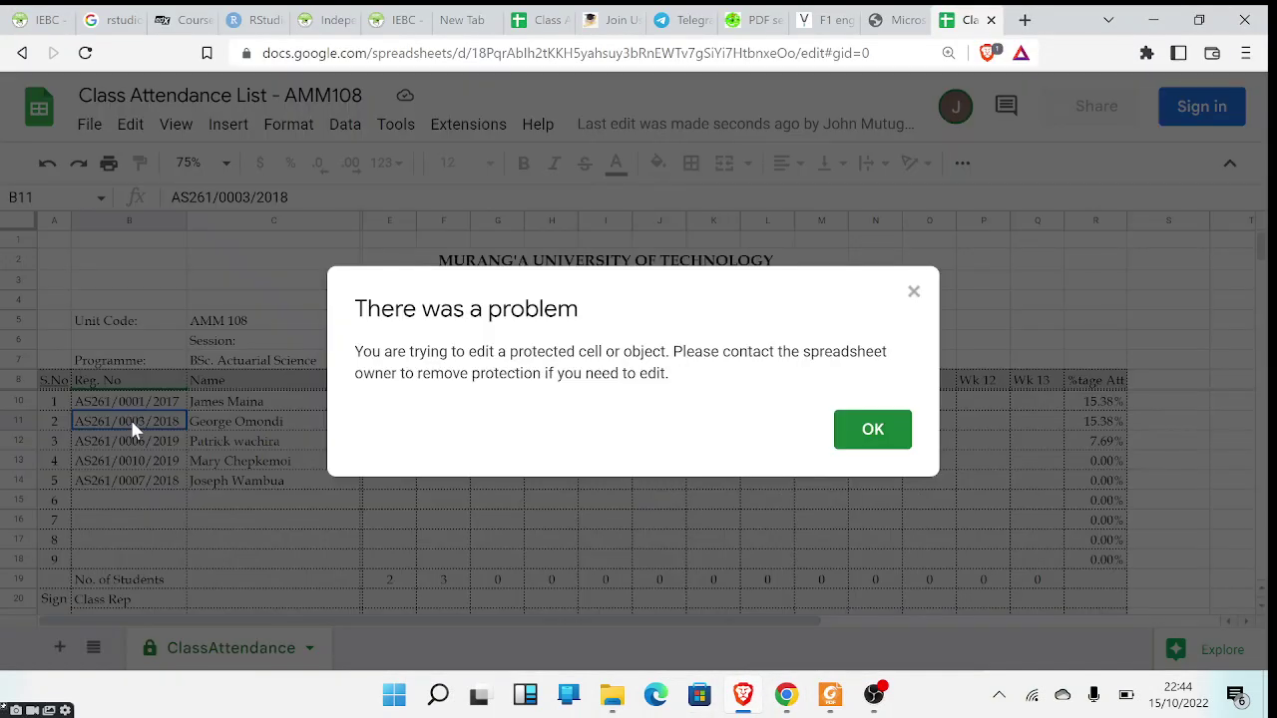
click(868, 430)
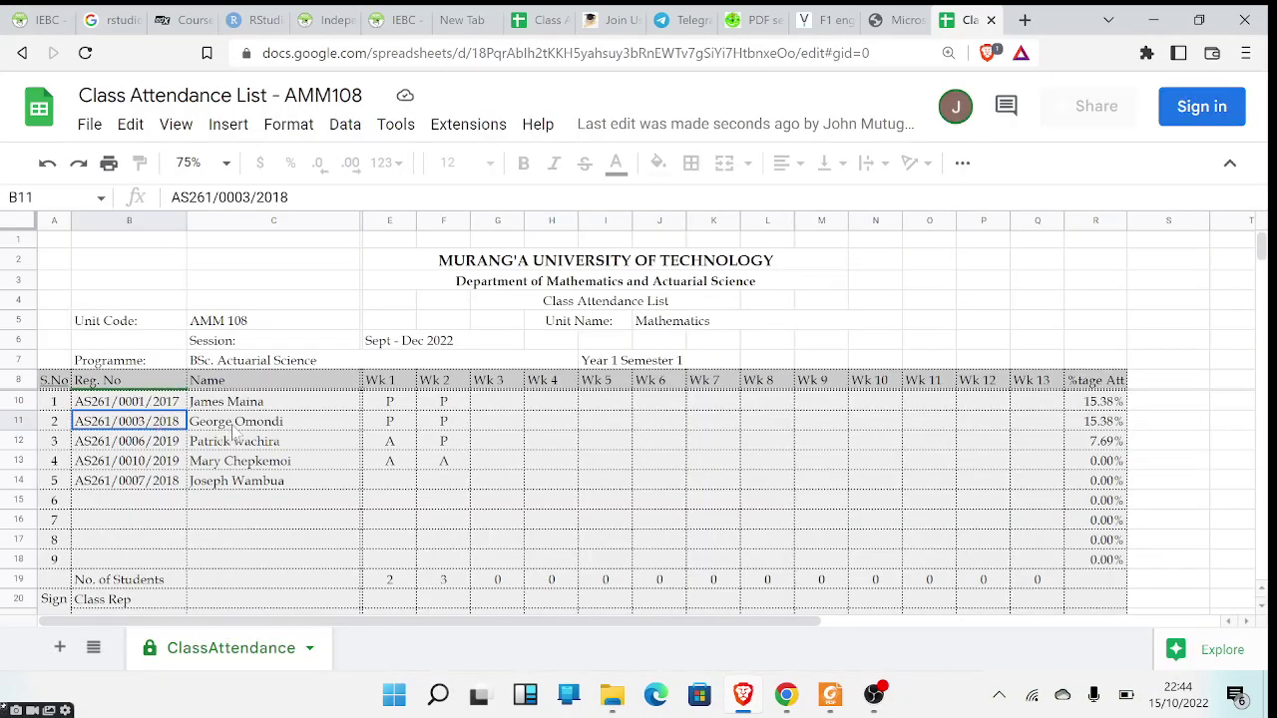
double_click(231, 421)
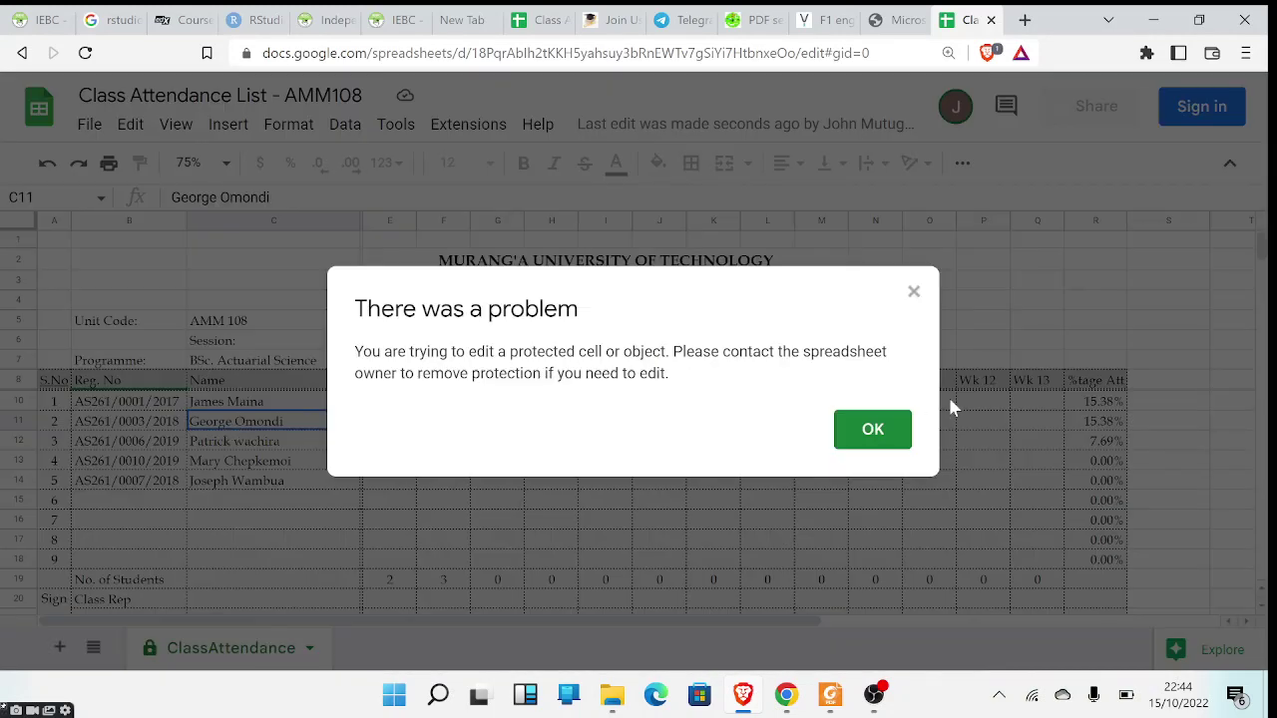
click(878, 435)
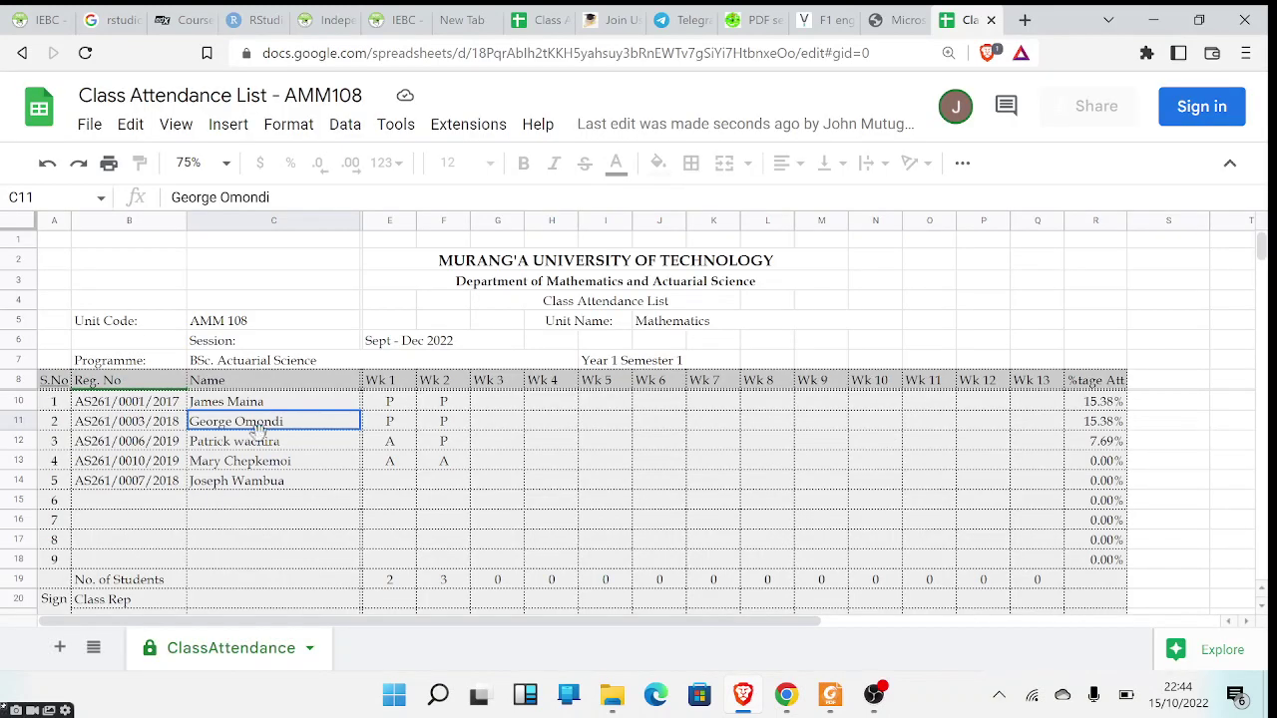
- Enter the sixth student's registration number in B15 and check the fifth student's week cells
click(110, 503)
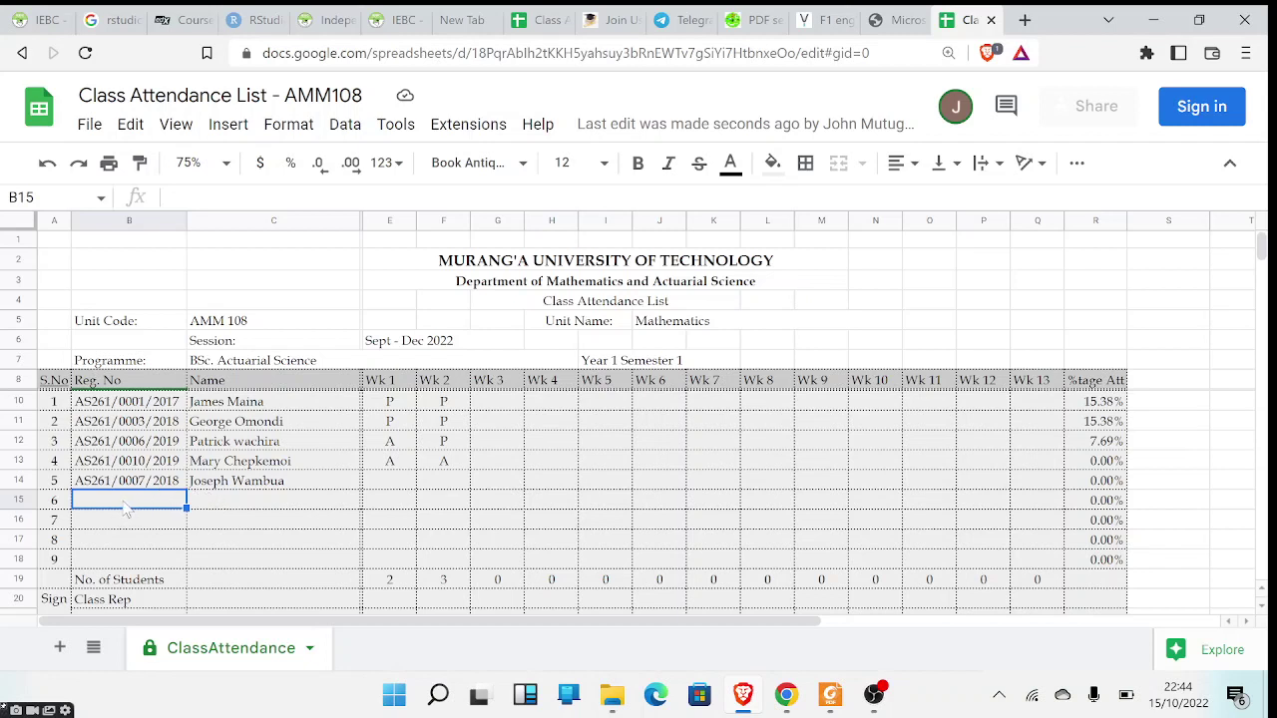
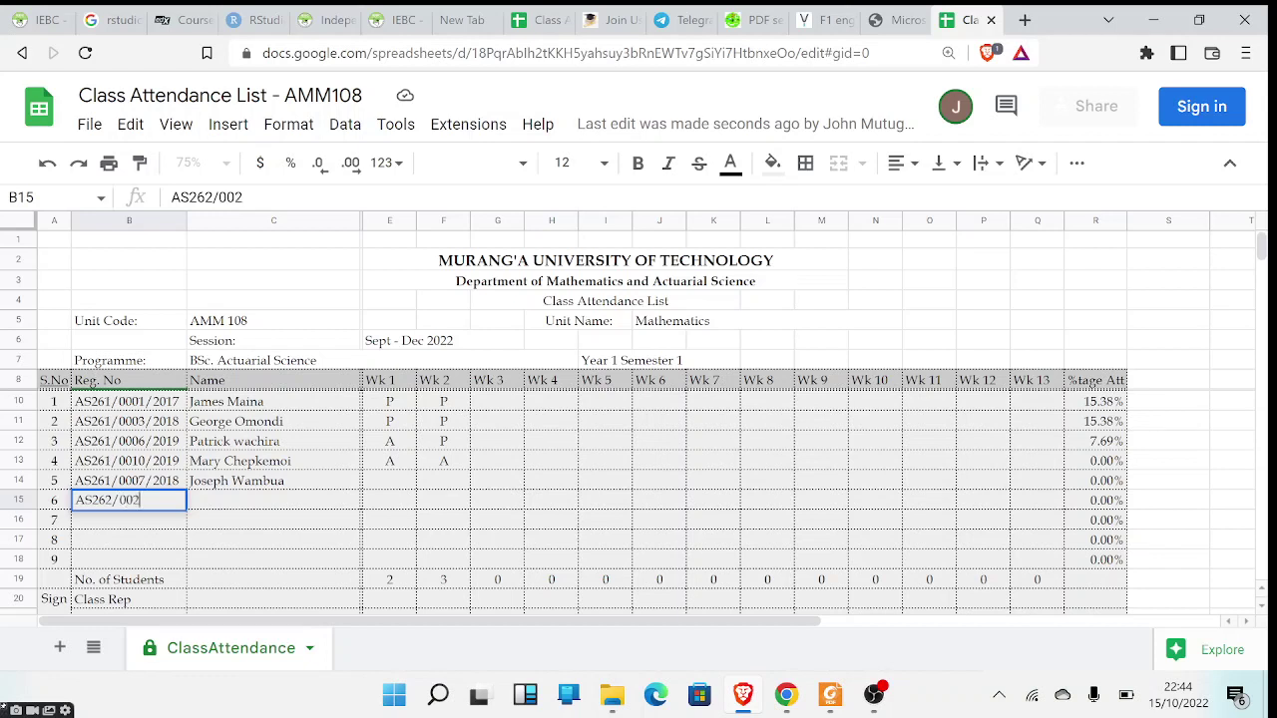
key(Tab)
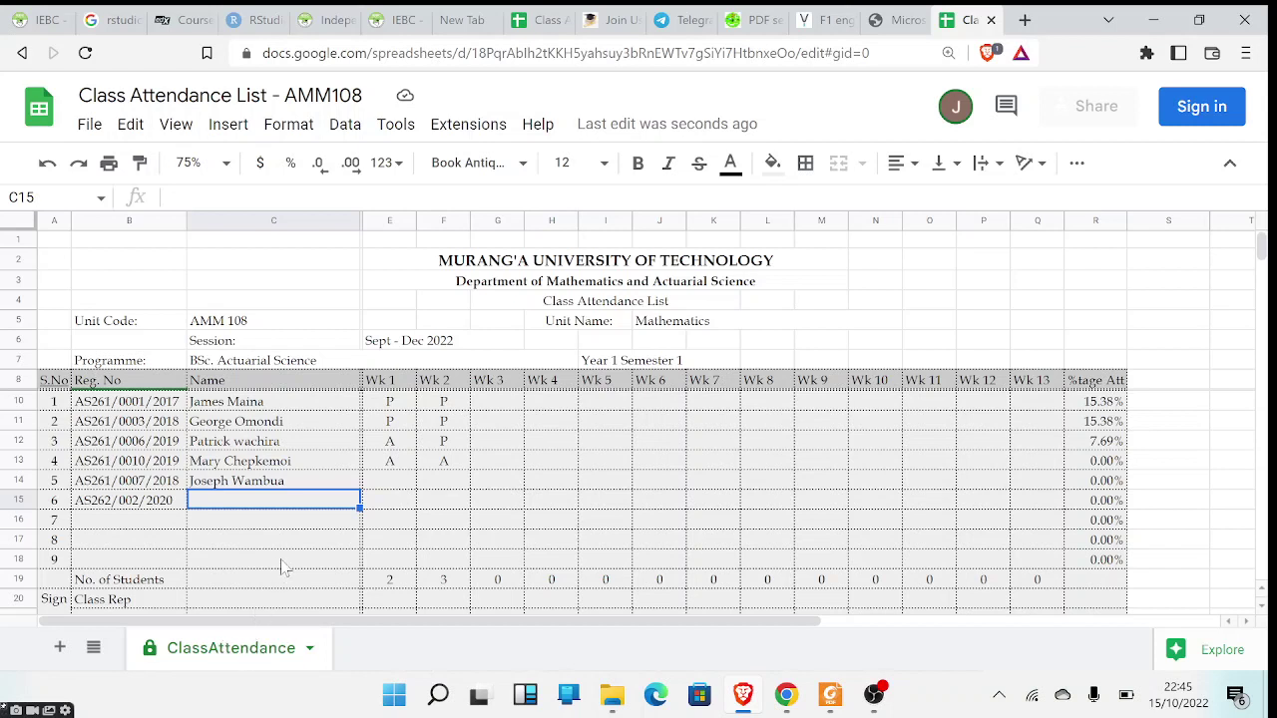
click(465, 483)
click(492, 487)
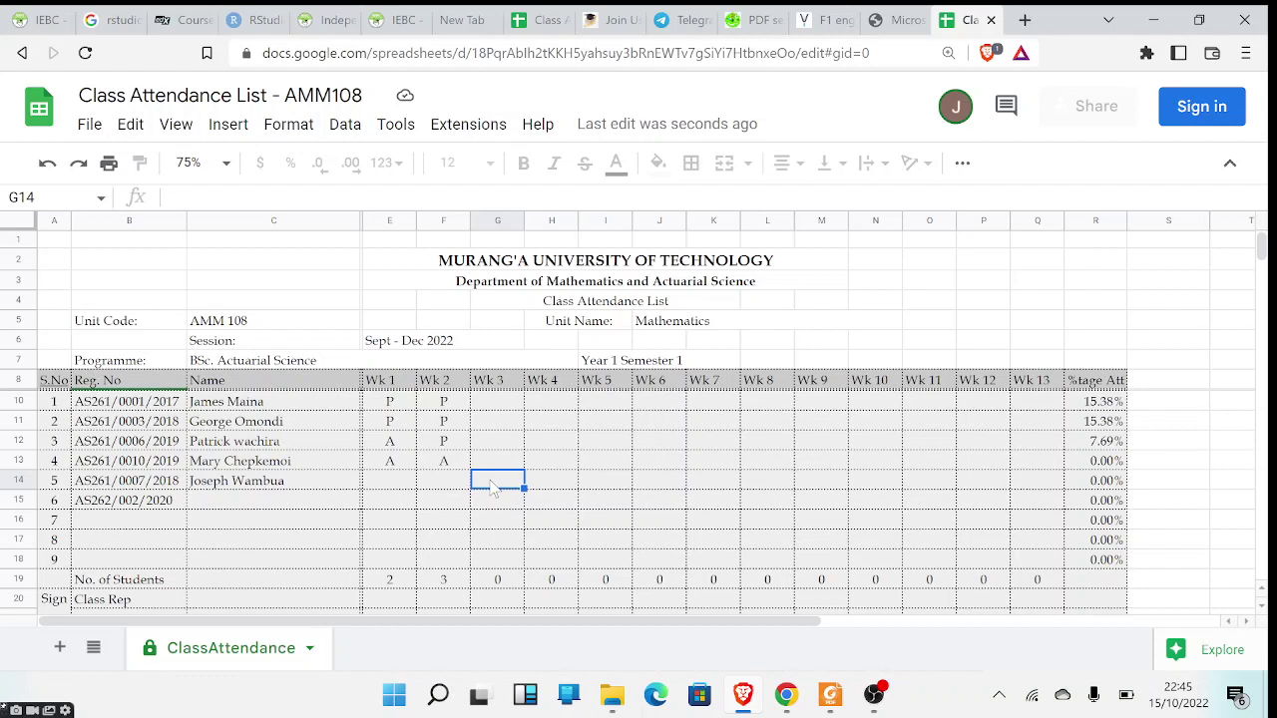
- Duplicate the ClassAttendance sheet into Copy of ClassAttendance
right_click(238, 657)
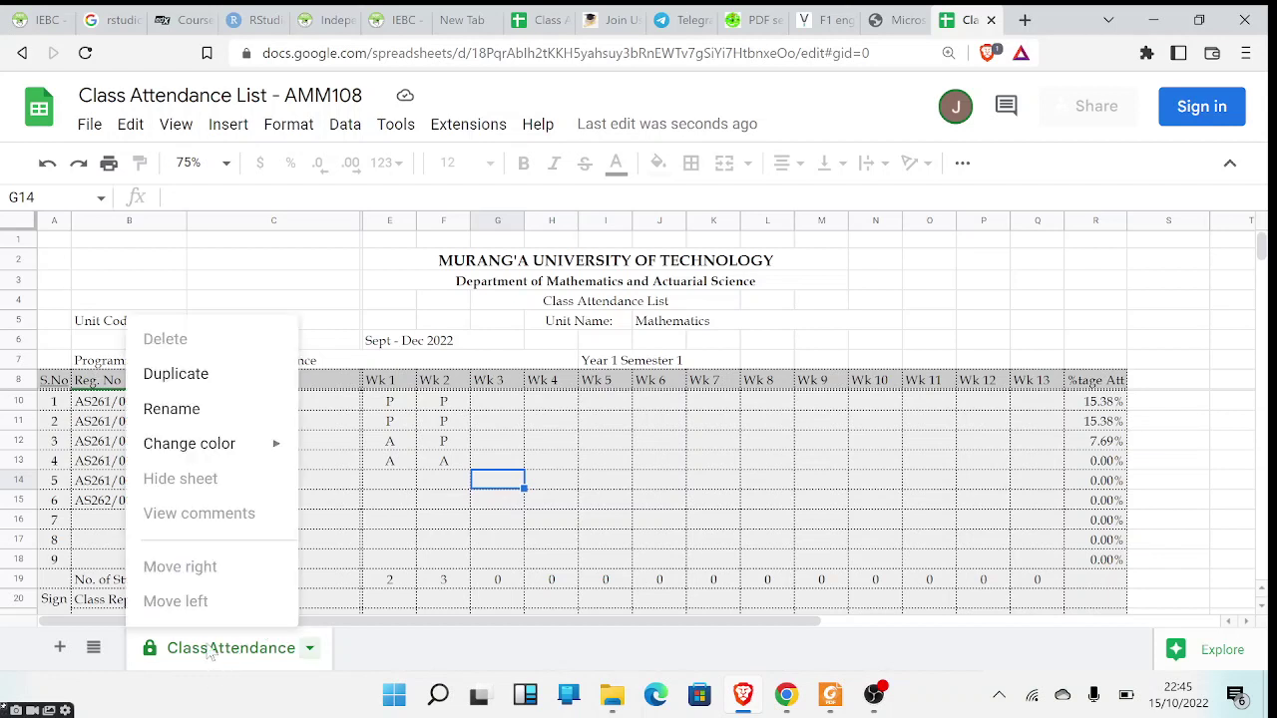
click(175, 374)
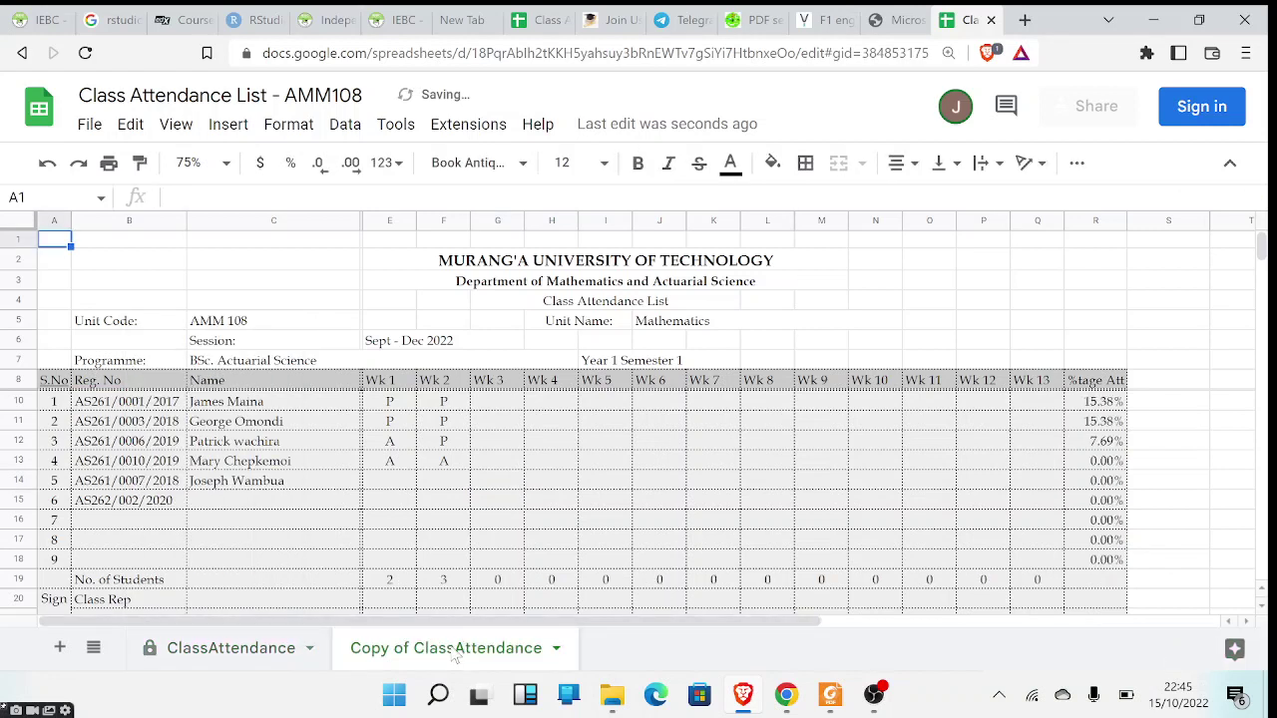
- Enter the sixth student's name in C15 of Copy of ClassAttendance
click(264, 443)
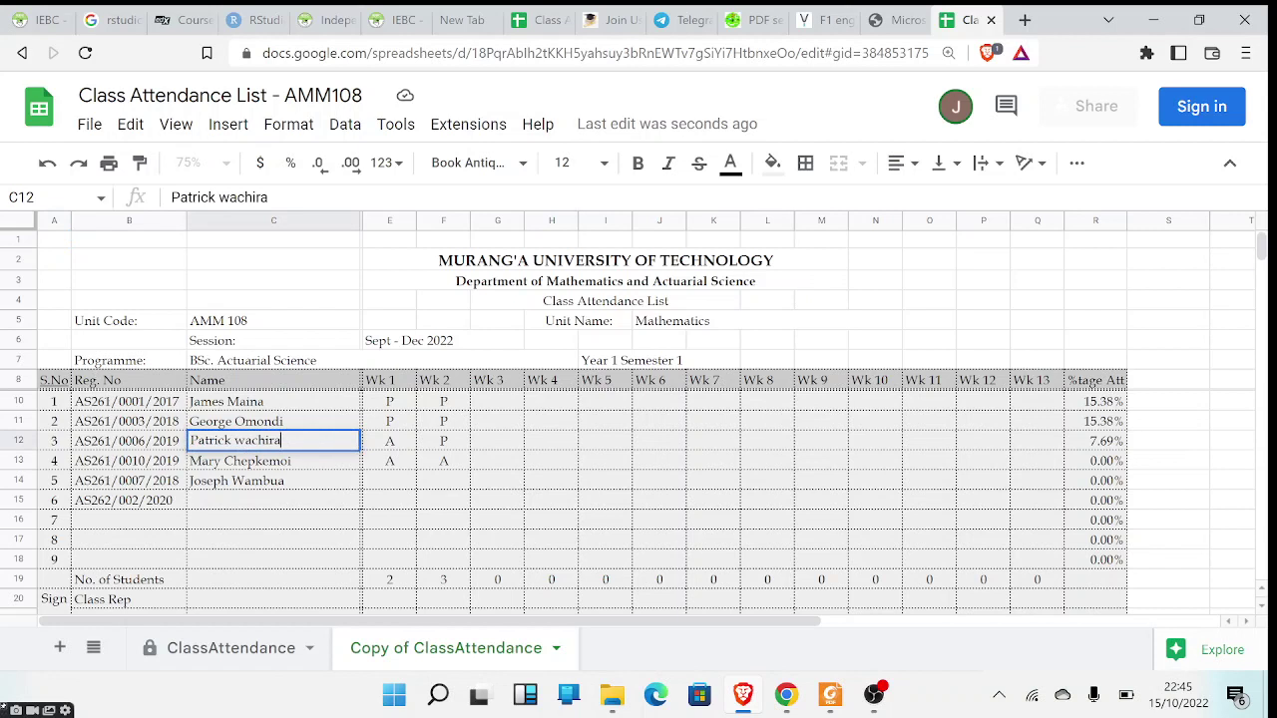
click(290, 481)
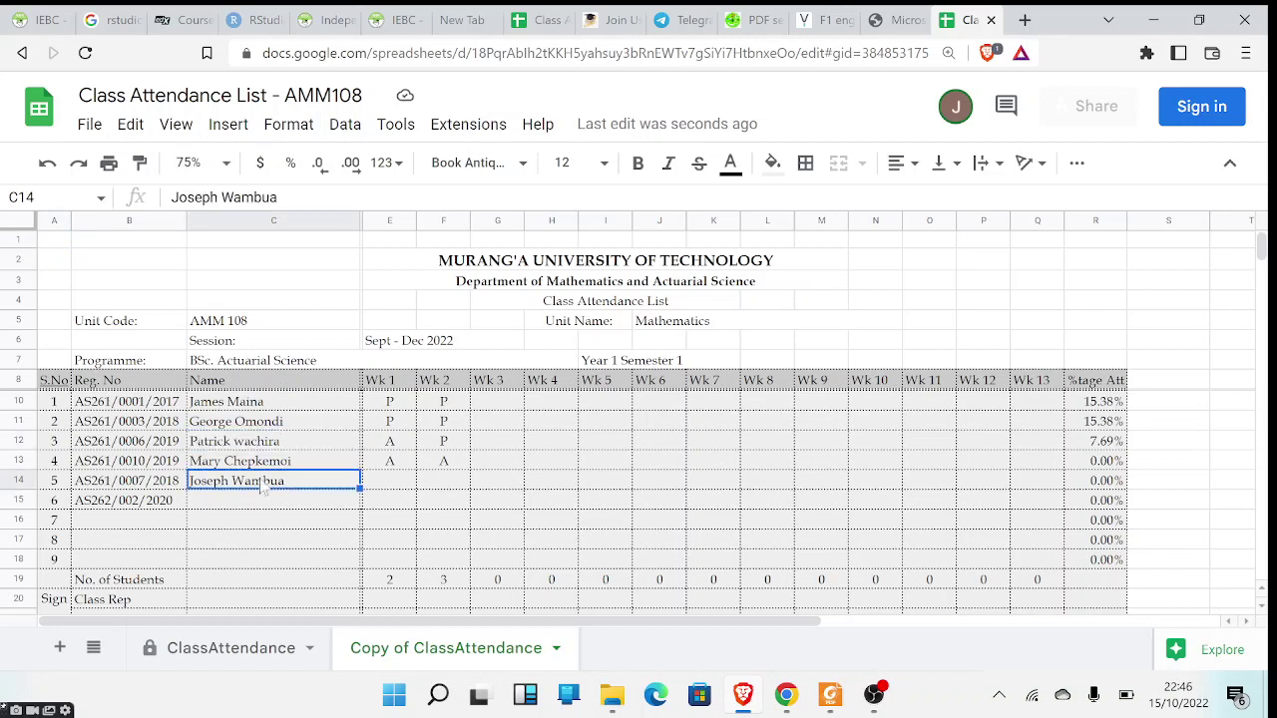
click(229, 513)
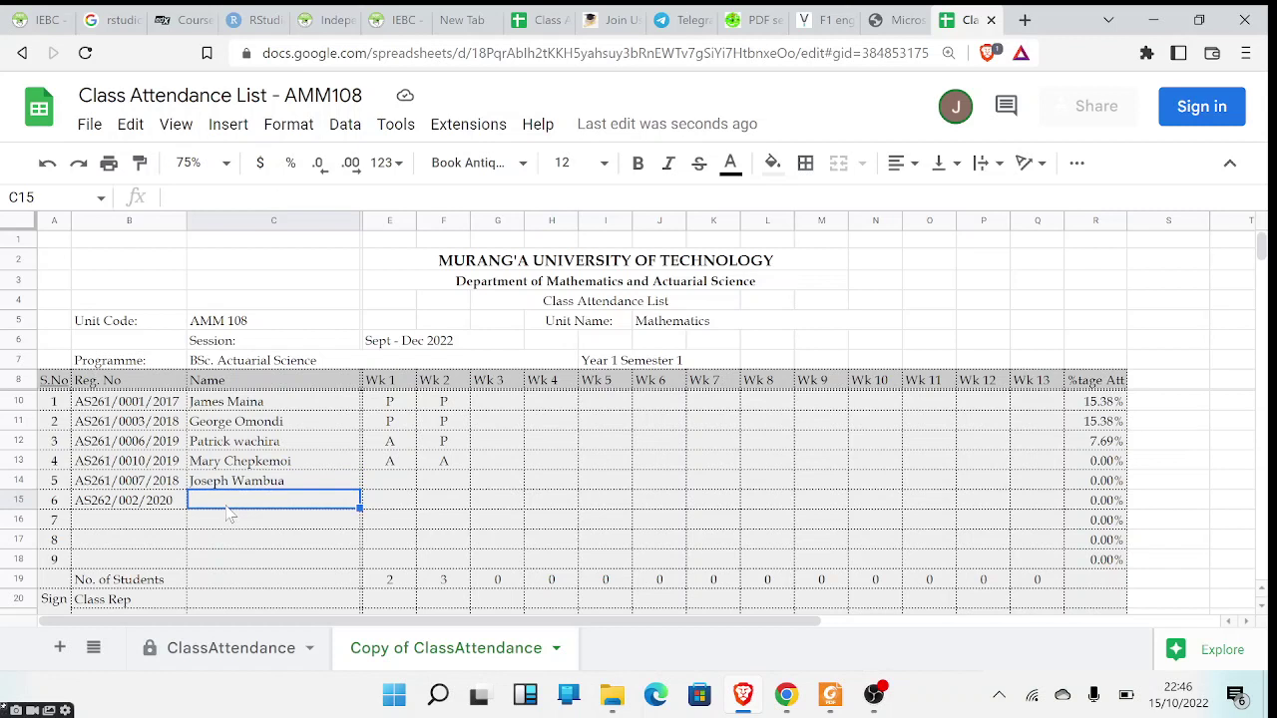
text(Peter)
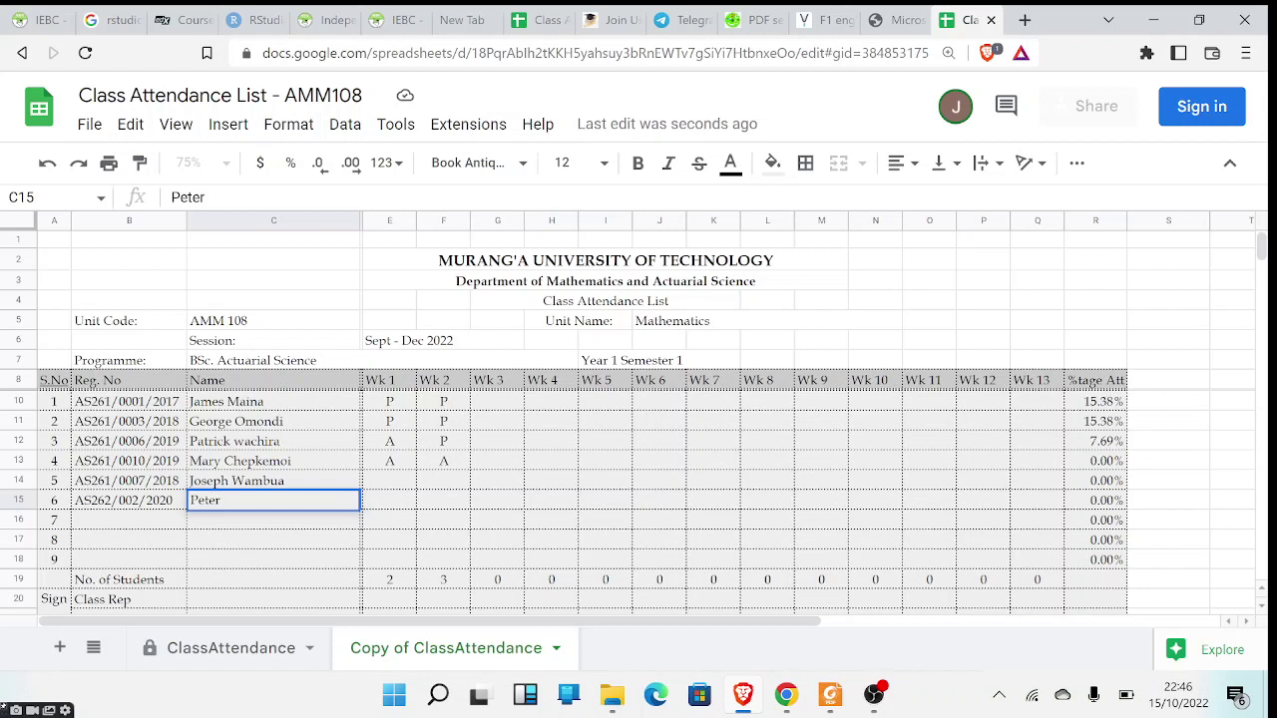
key(Tab)
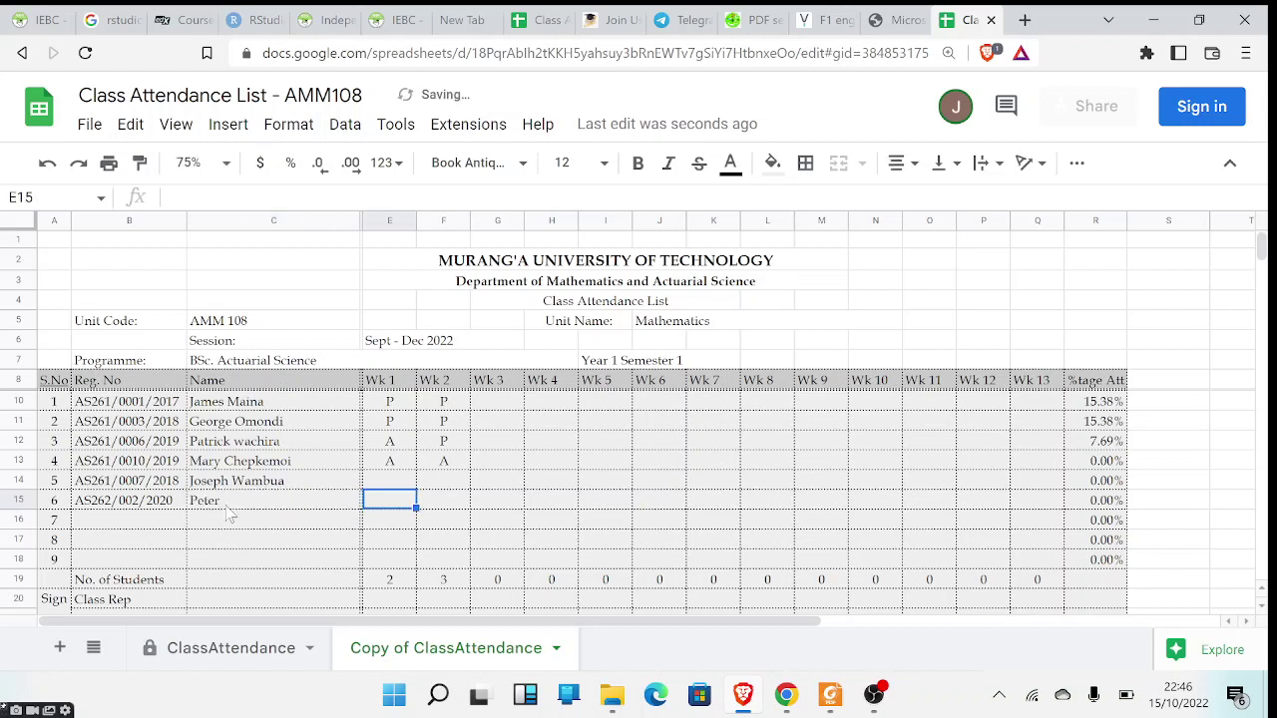
- Mark the sixth student present (p) for weeks 1, 2 and 3
text(p)
key(Tab)
text(p)
key(Tab)
text(p)
key(Tab)
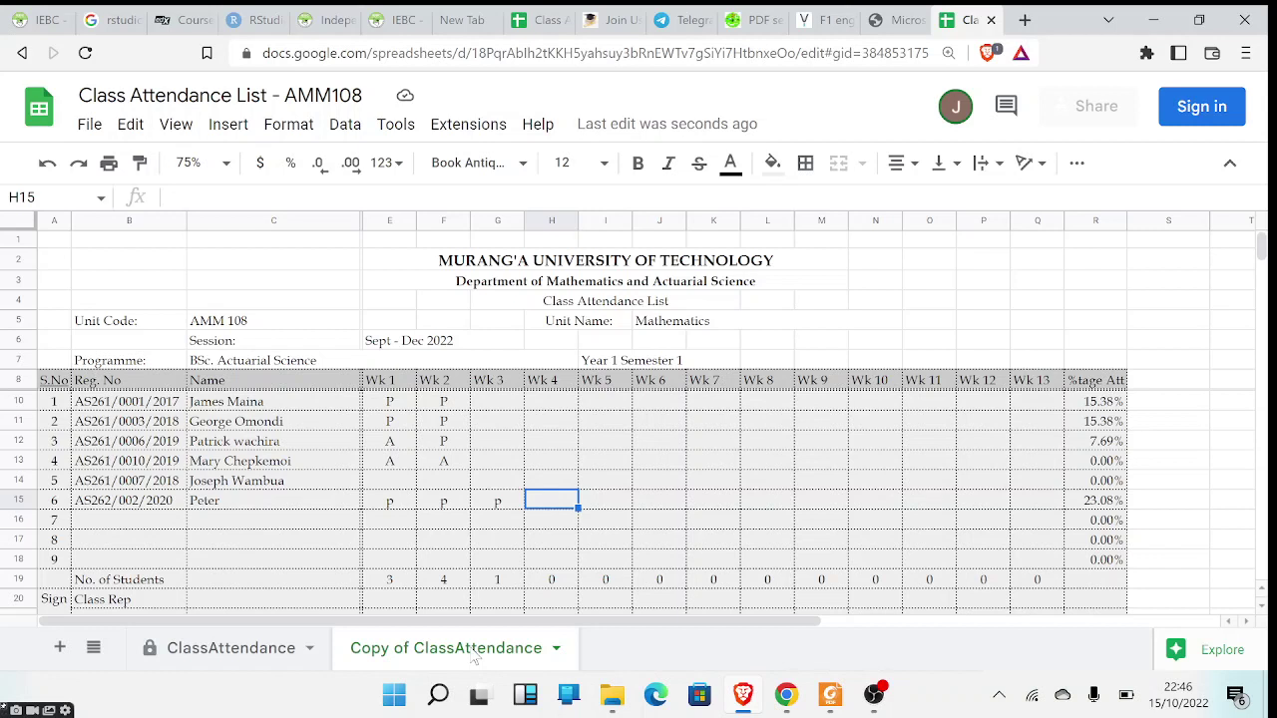
- Duplicate ClassAttendance three more times, creating Copy of ClassAttendance 1 to 3
right_click(239, 653)
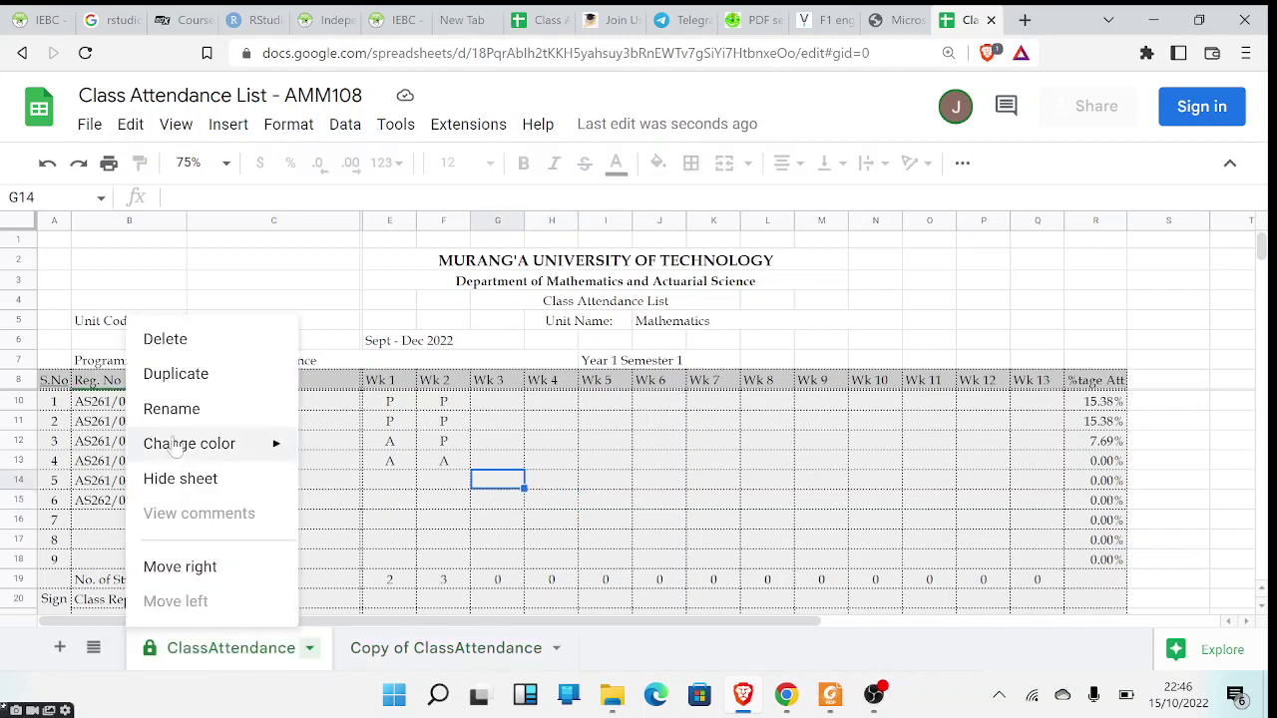
click(178, 377)
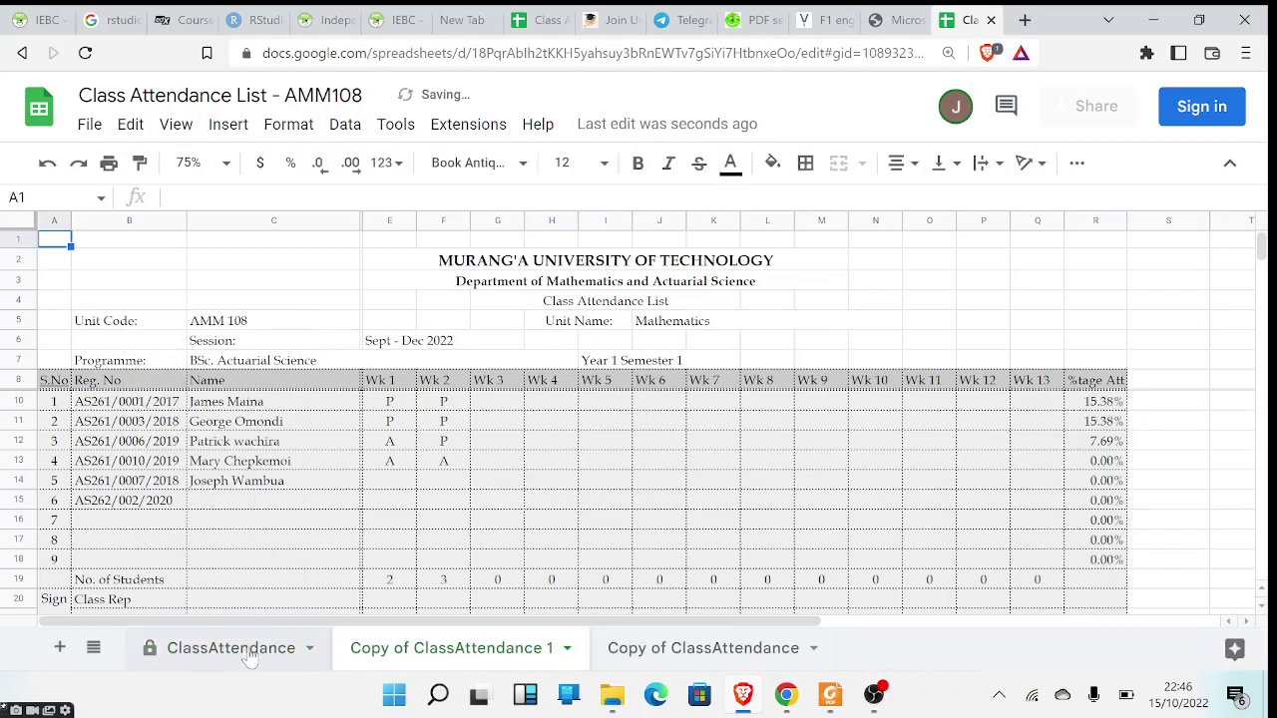
right_click(250, 651)
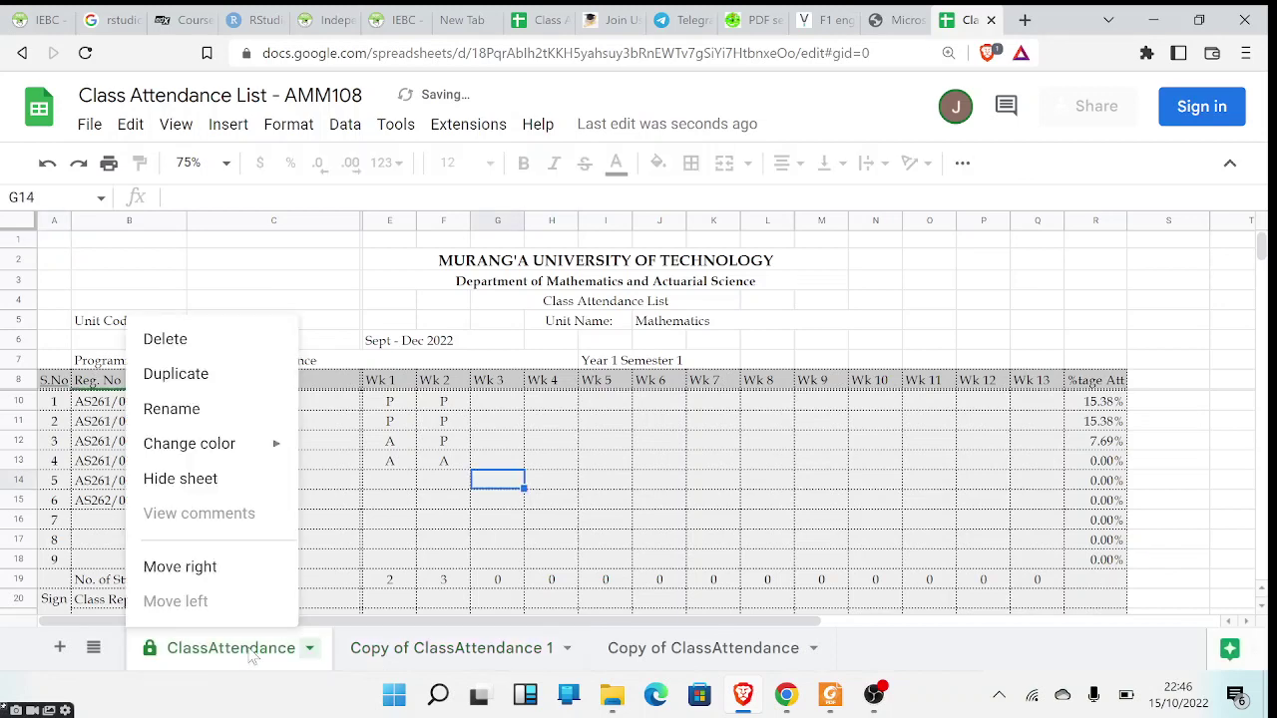
click(189, 377)
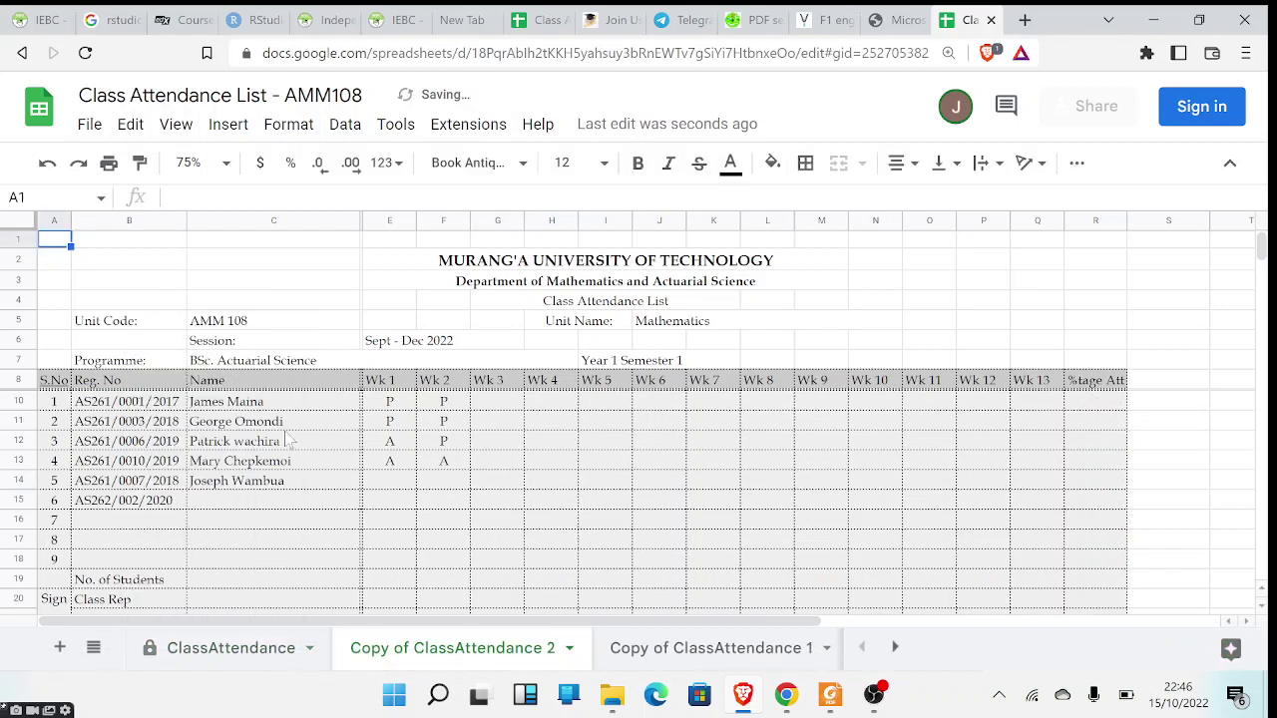
right_click(238, 651)
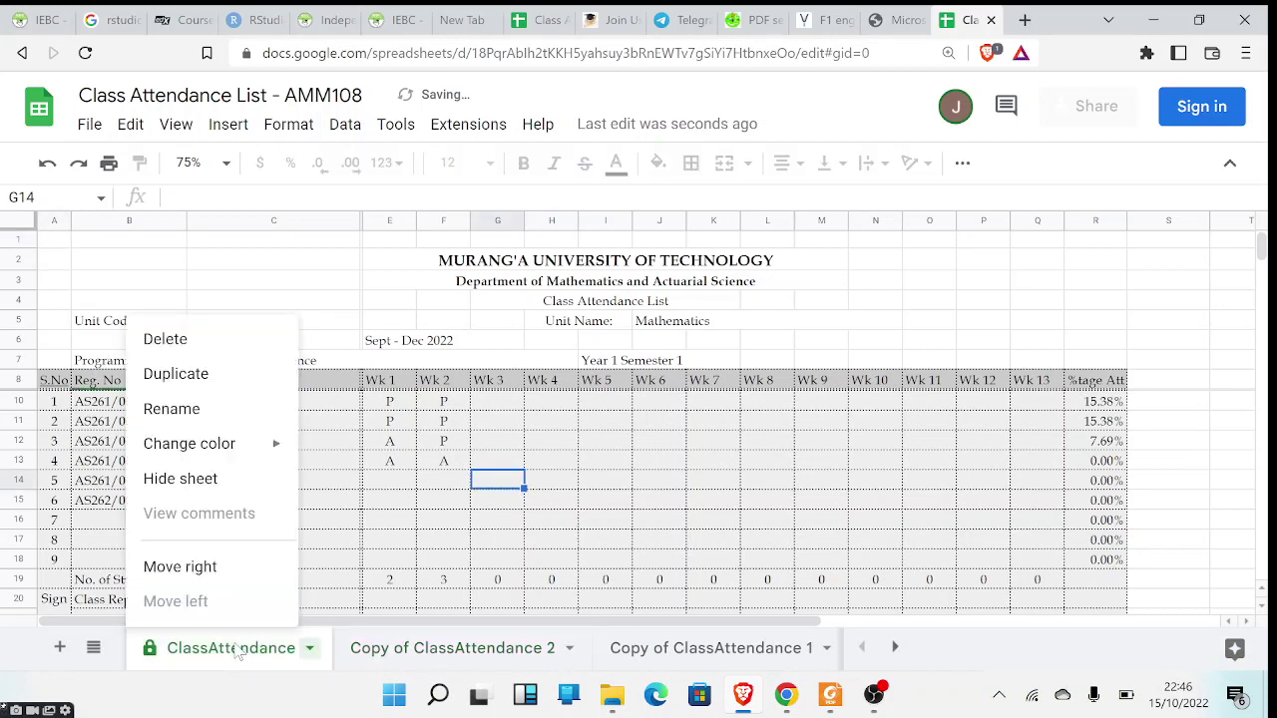
click(178, 373)
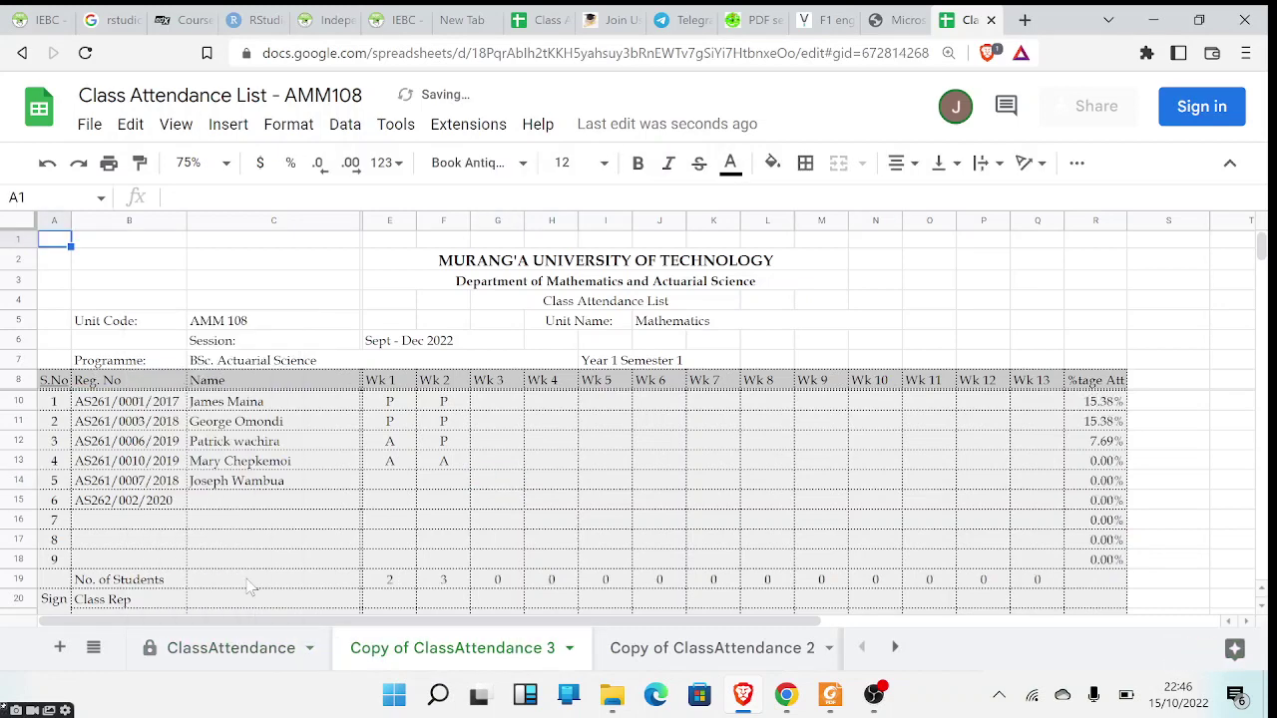
- Drag the original ClassAttendance tab rightwards past the copy tabs
click(234, 651)
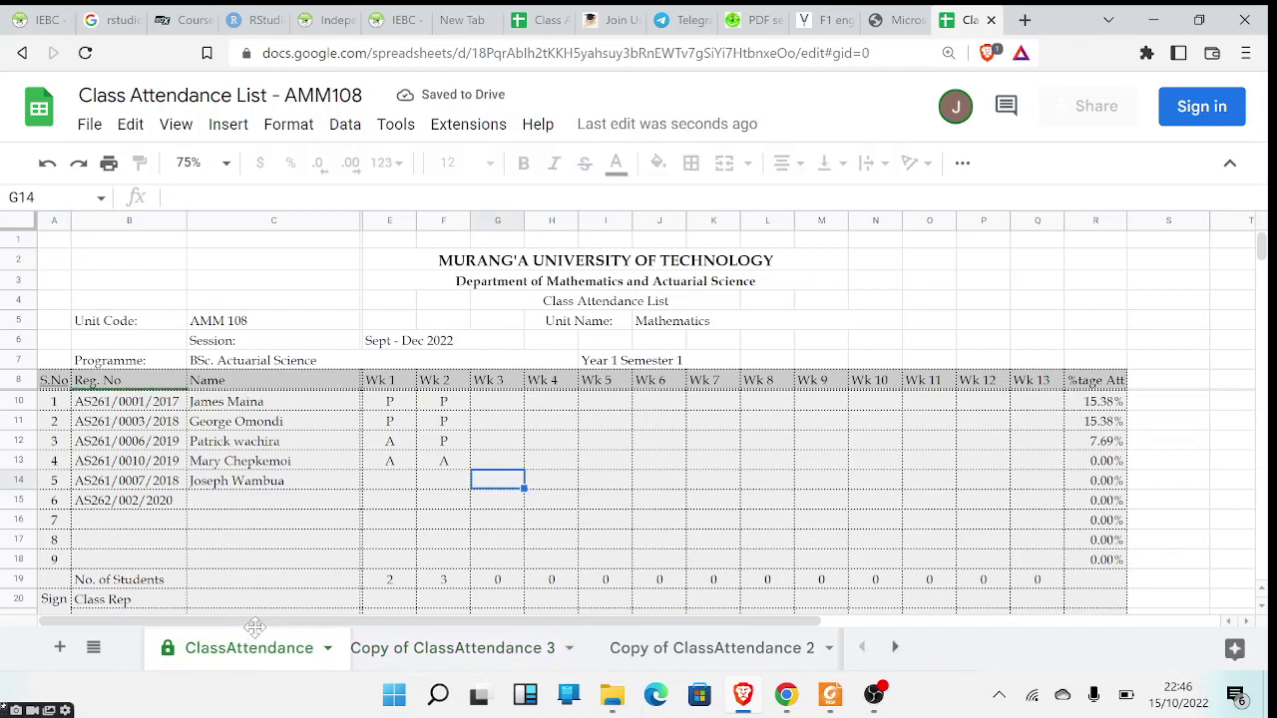
drag(238, 631, 205, 649)
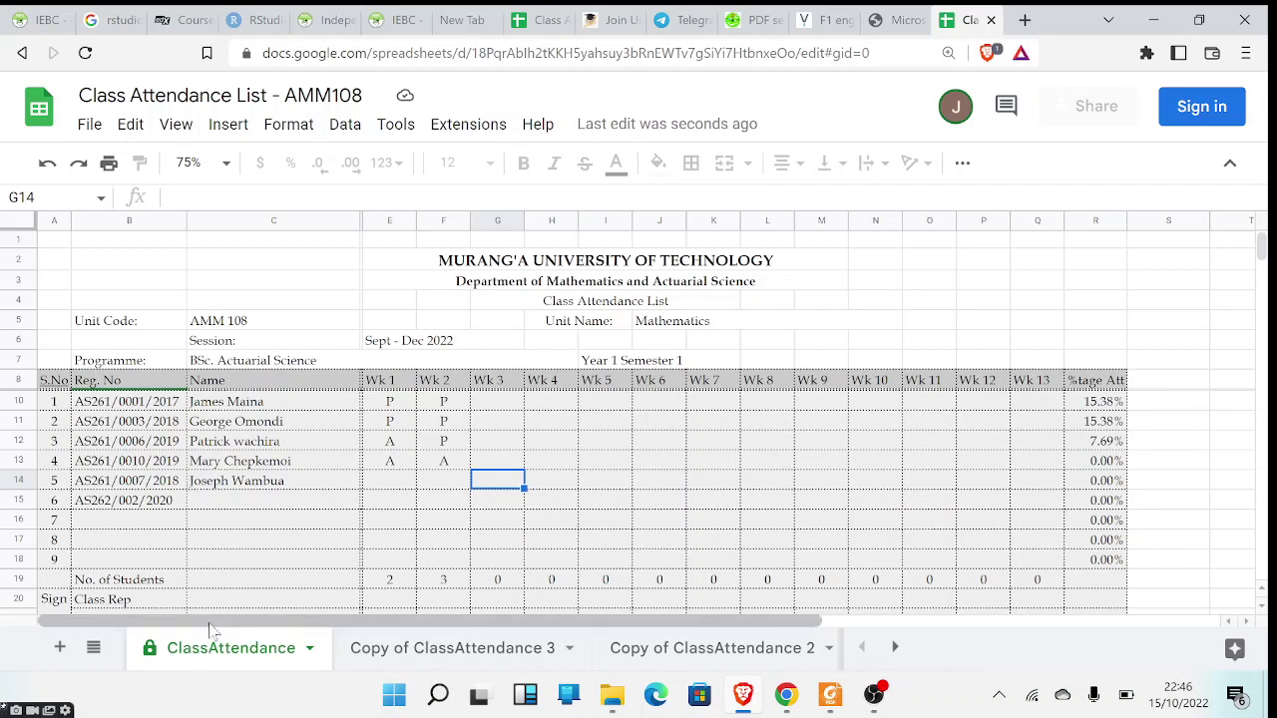
drag(223, 656, 806, 649)
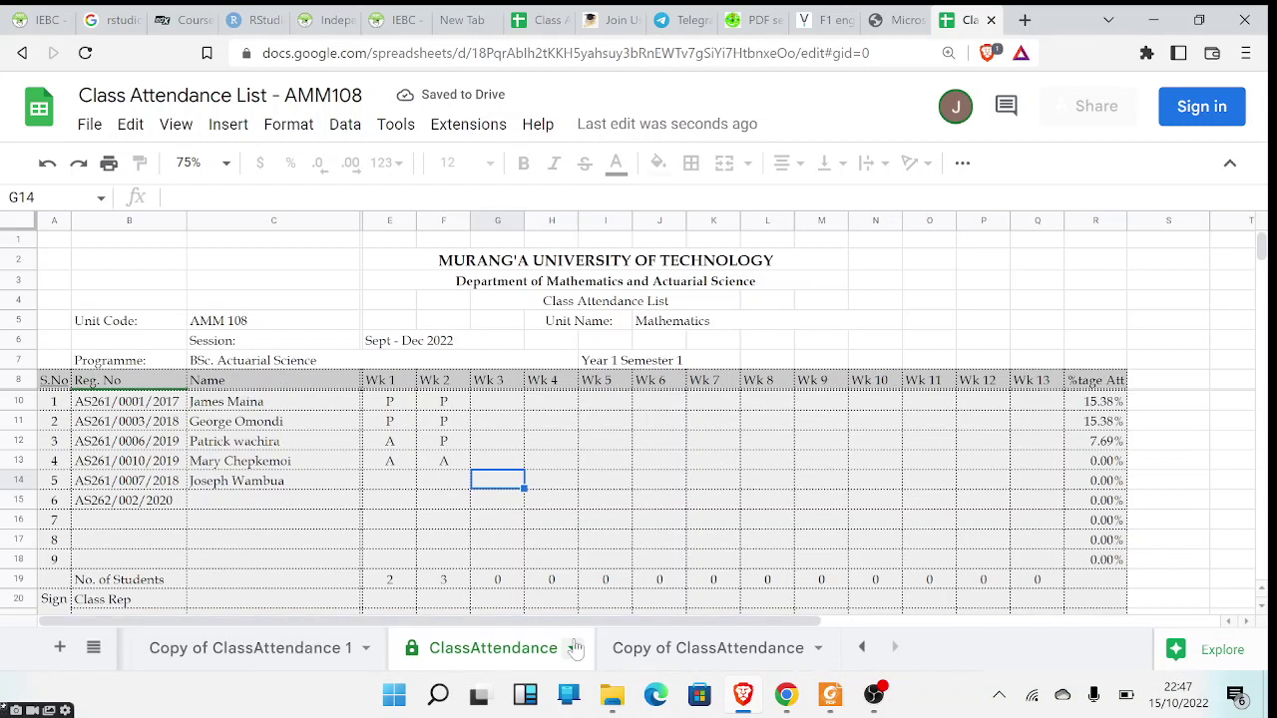
- Check Copy of ClassAttendance 1, then duplicate ClassAttendance again as Copy of ClassAttendance 4
click(243, 651)
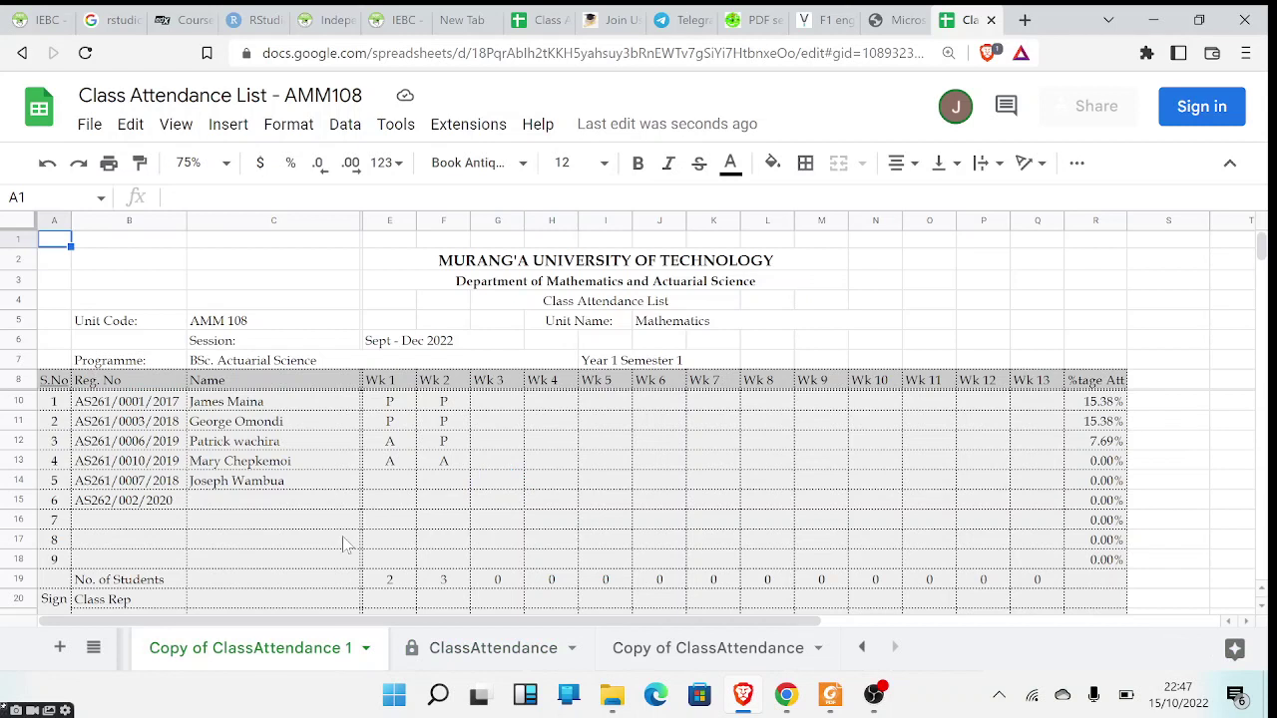
click(482, 655)
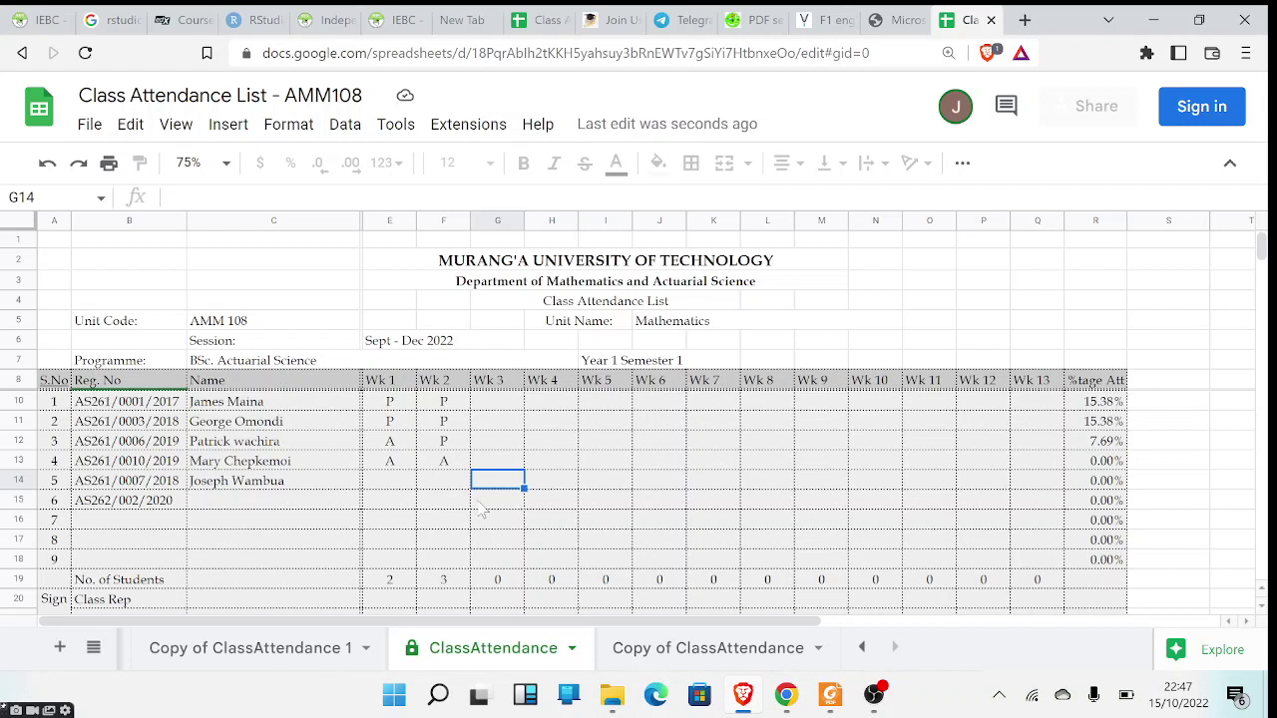
right_click(499, 653)
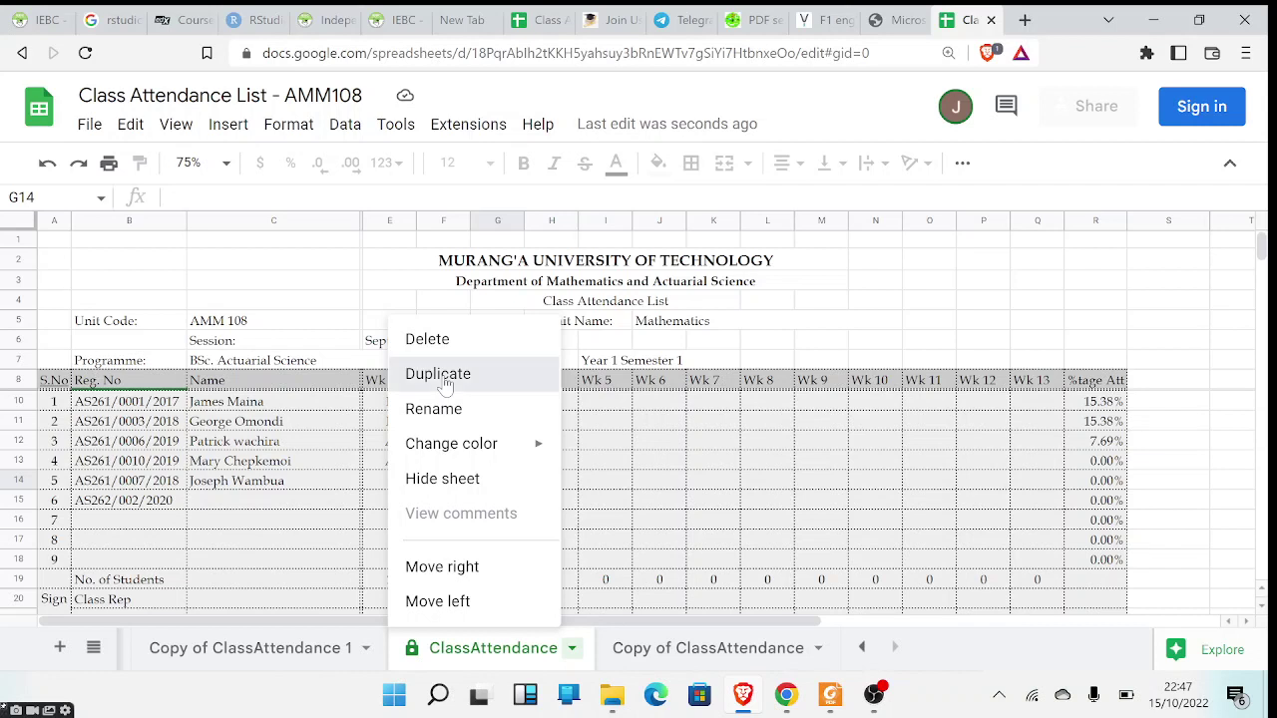
click(443, 384)
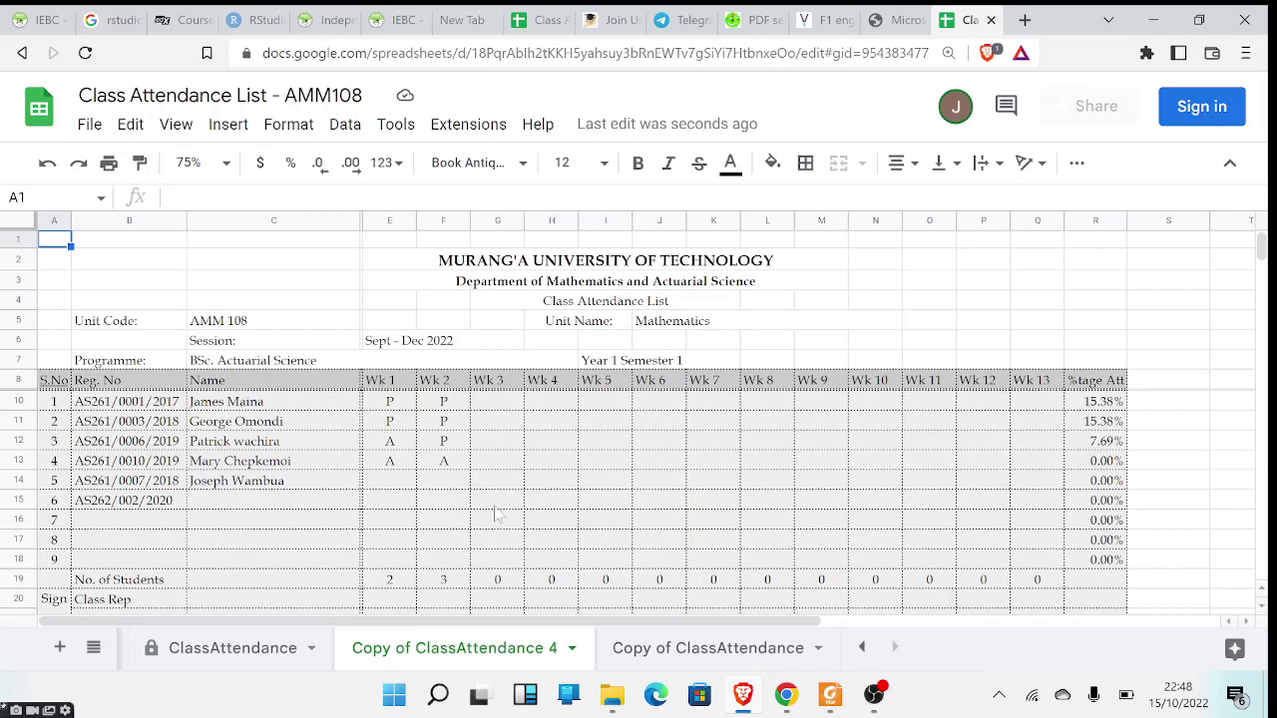
- Close the AMM108 and UCU 100 spreadsheet tabs in Chrome, then show ClassAttendance in Brave
click(791, 704)
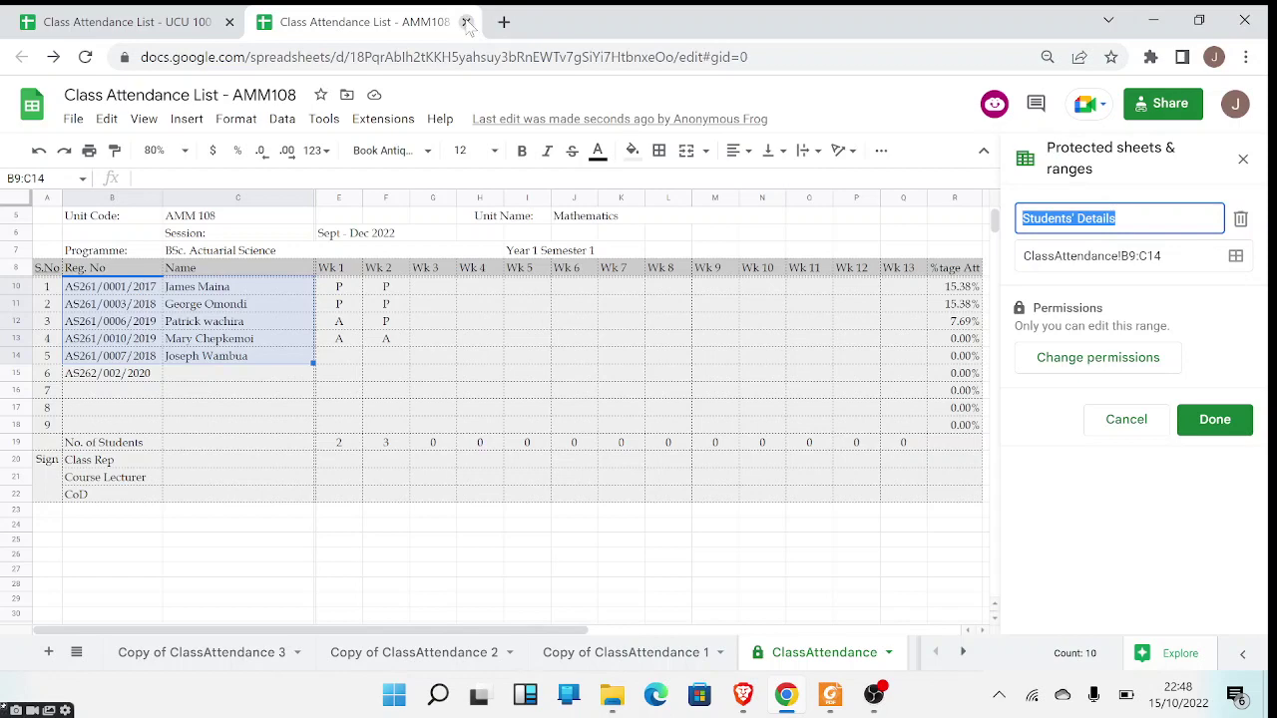
click(466, 22)
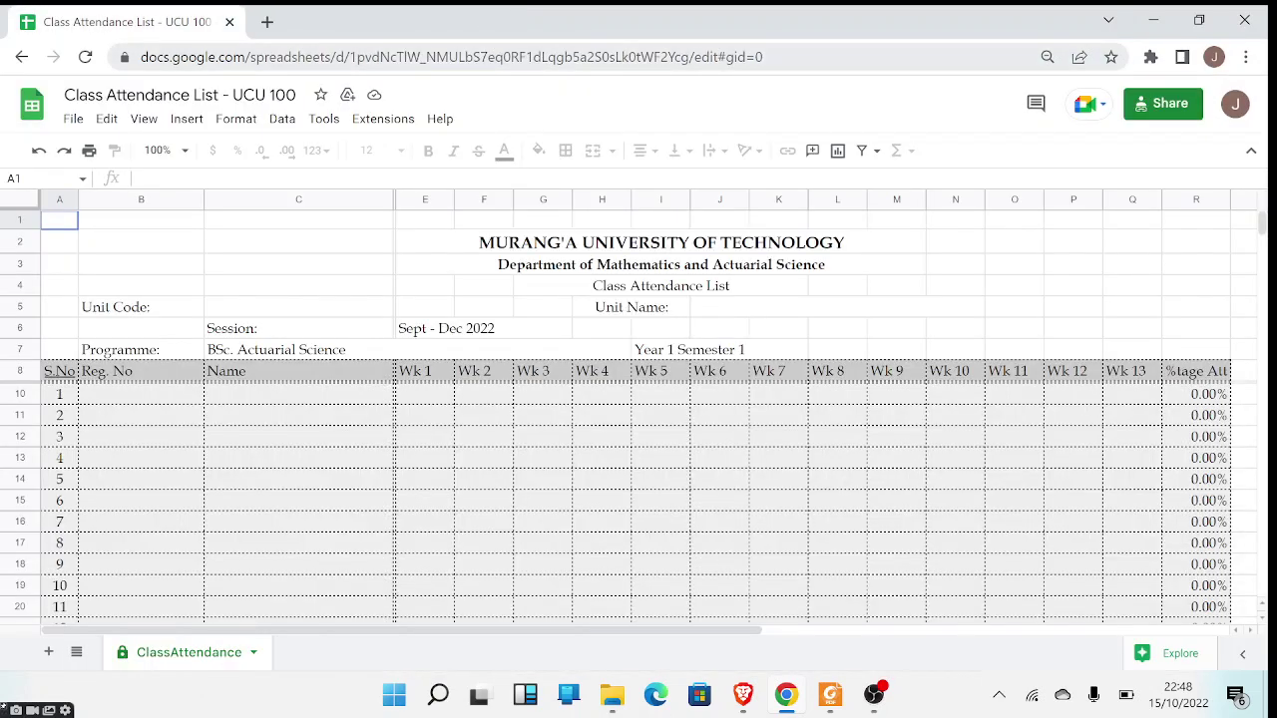
click(267, 22)
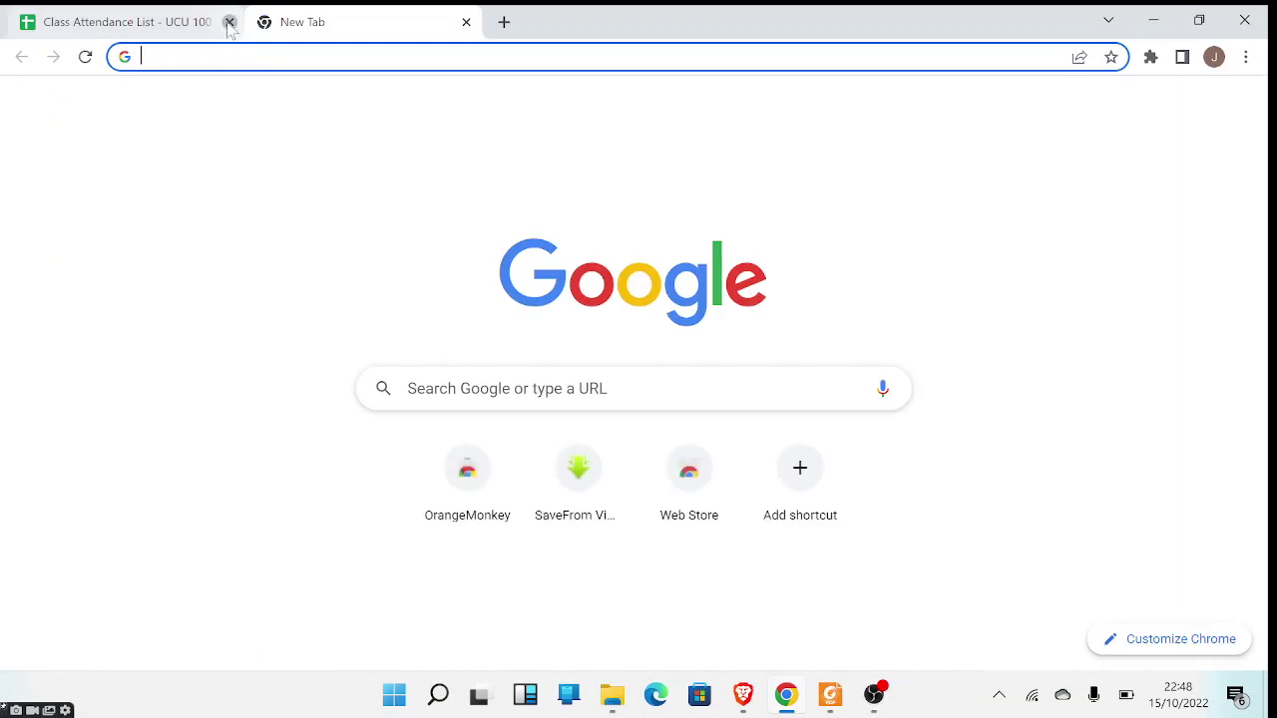
click(228, 22)
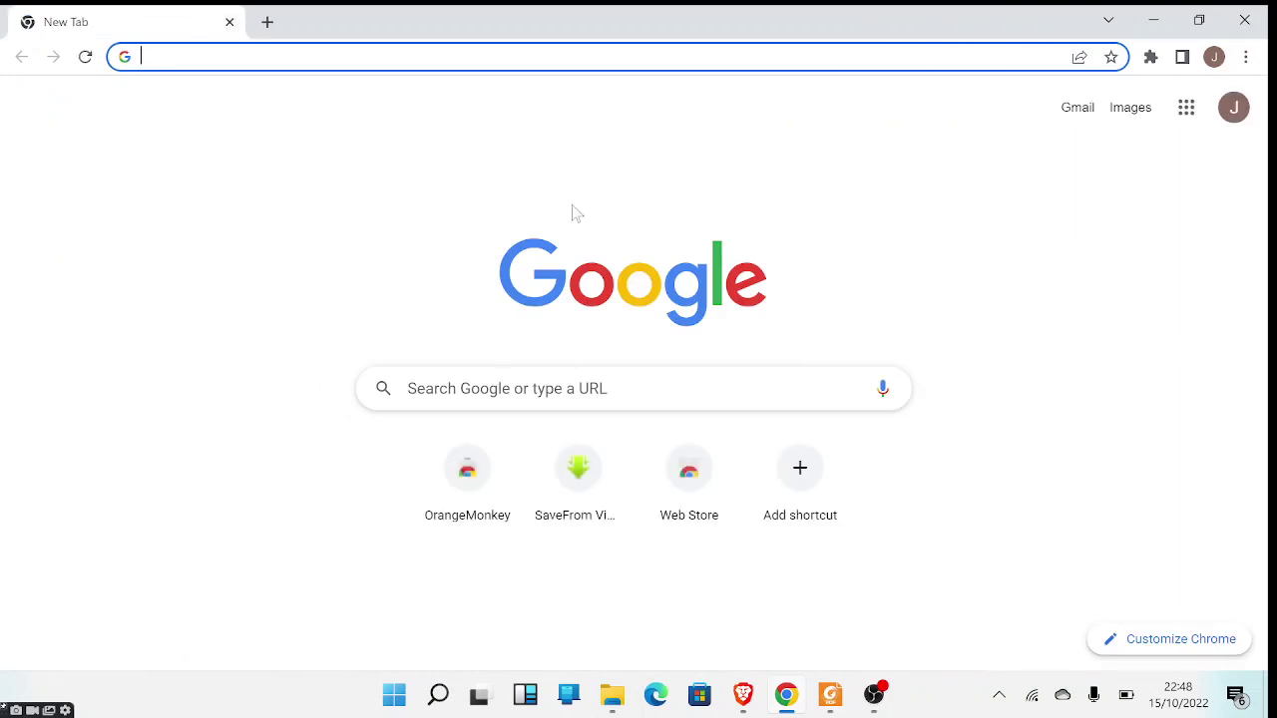
click(744, 698)
click(262, 654)
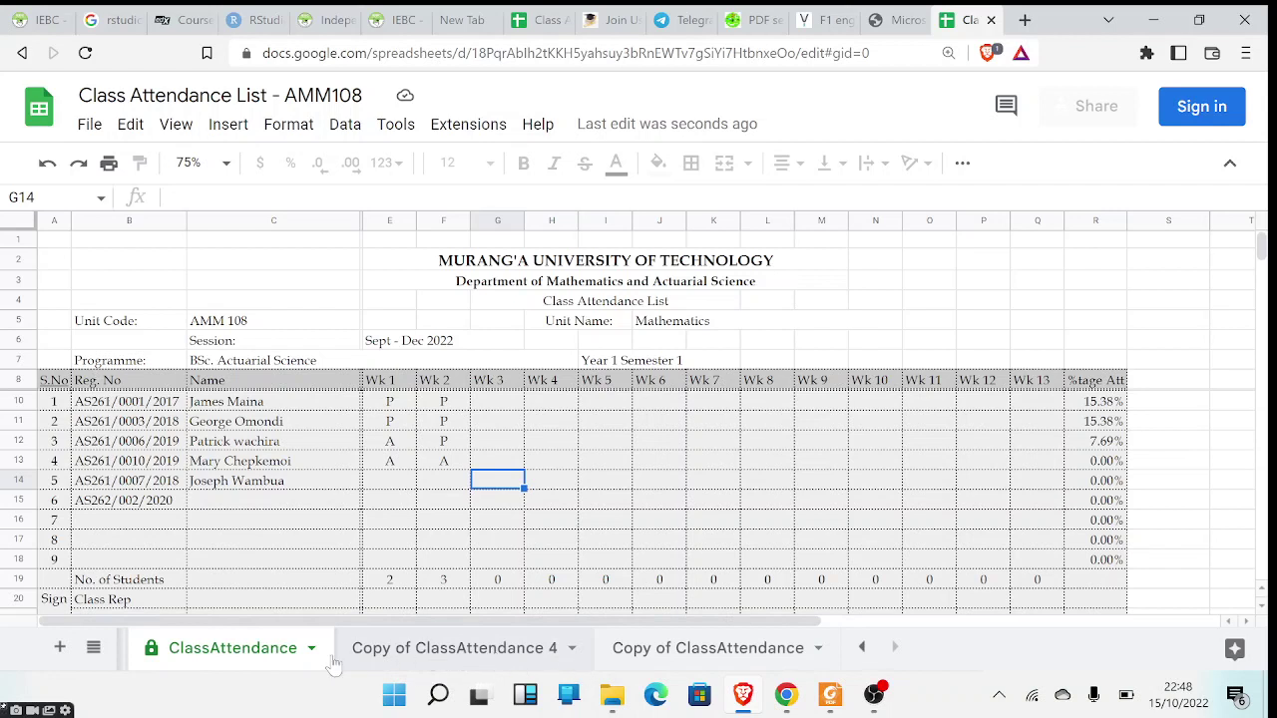
- On Copy of ClassAttendance 4, mark the sixth student P for weeks 1 to 4
click(445, 665)
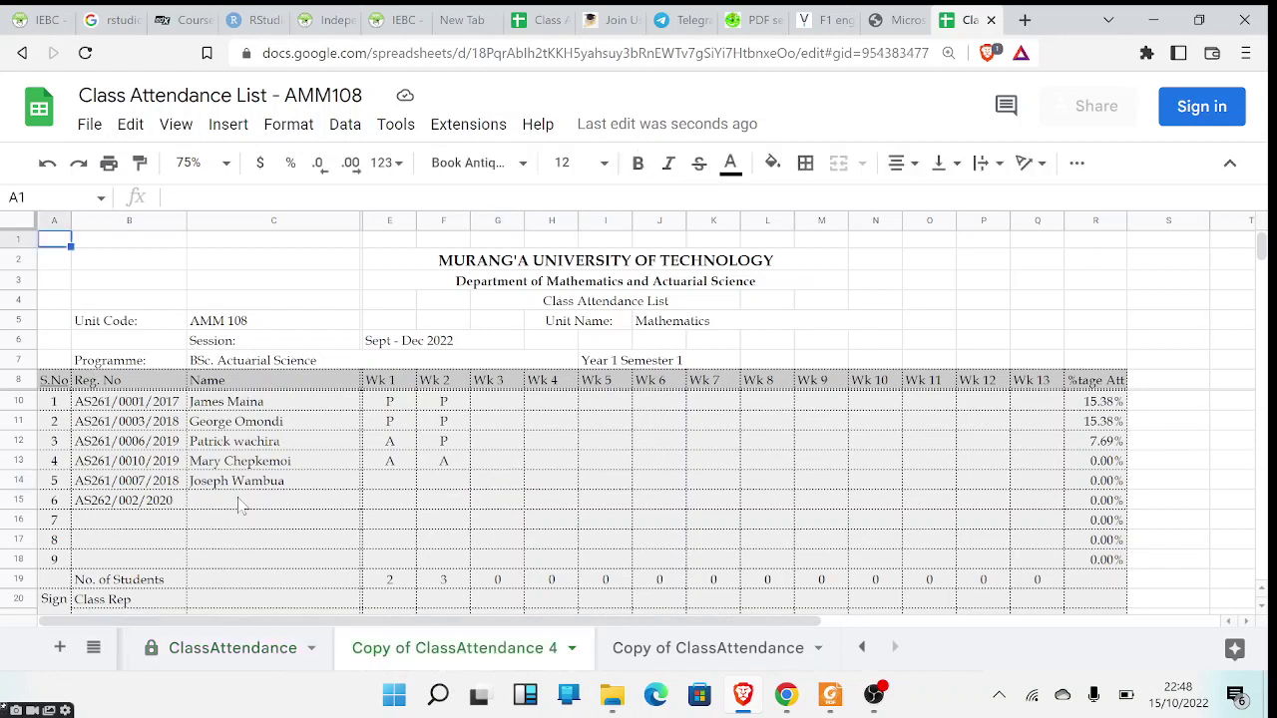
click(395, 508)
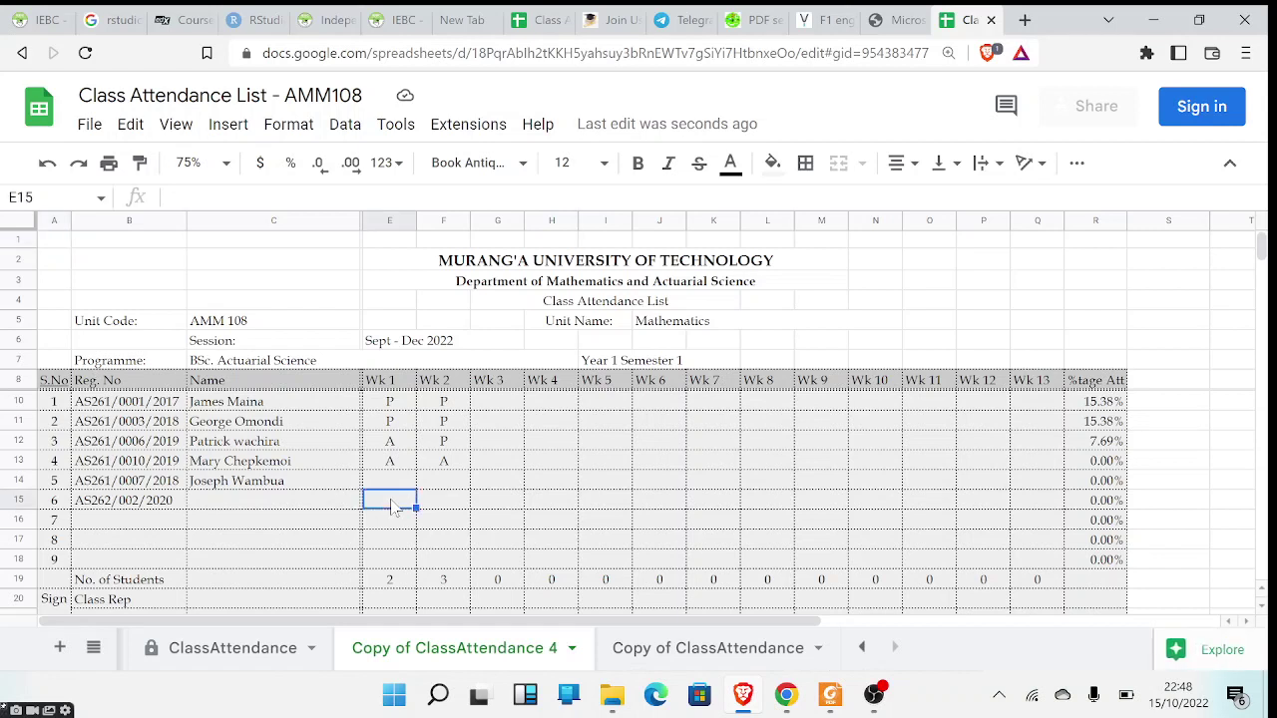
text(P)
key(Tab)
text(P)
key(Tab)
text(P)
key(Tab)
text(P)
key(Tab)
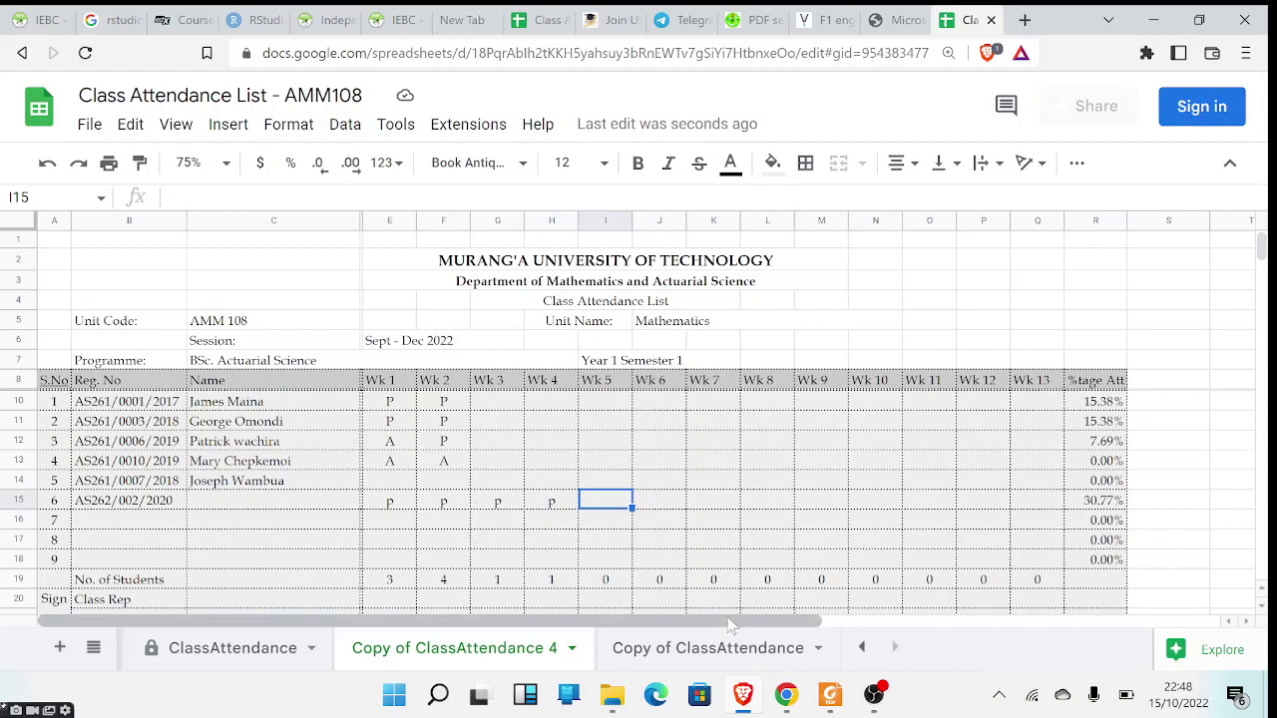
- Return to the original ClassAttendance tab and bring up the owner's Chrome window
mouse_move(788, 700)
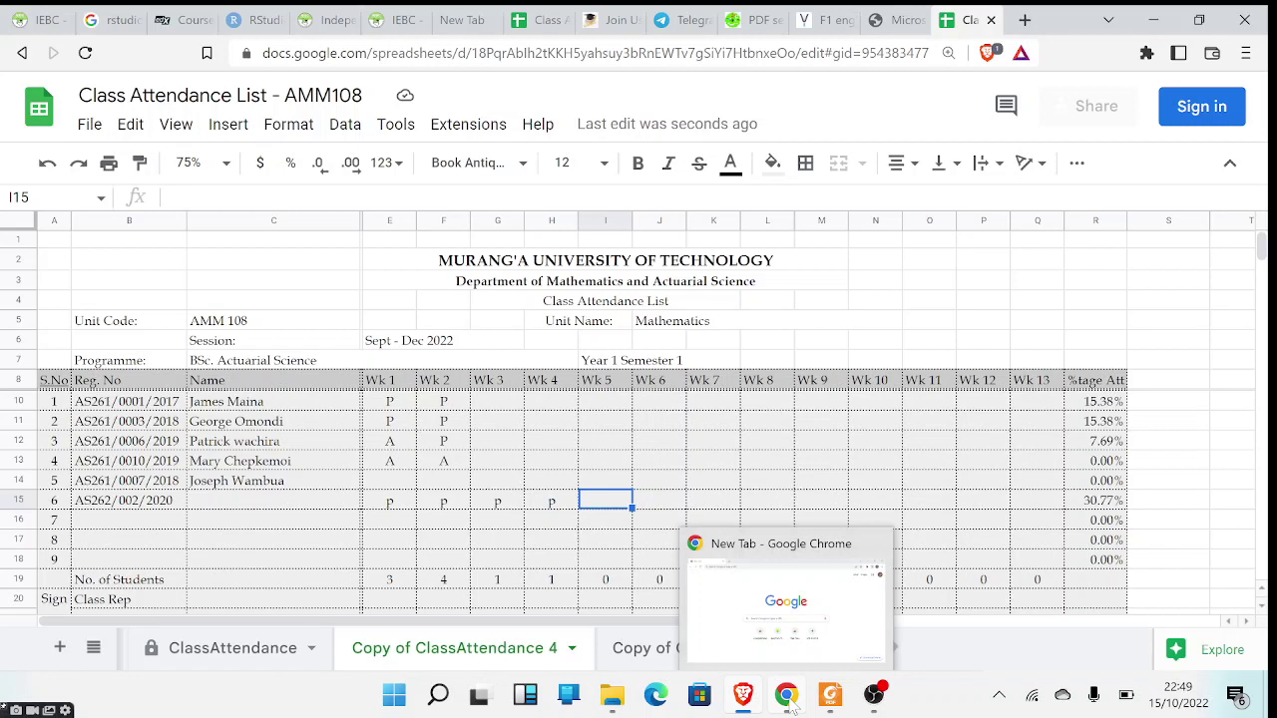
click(232, 650)
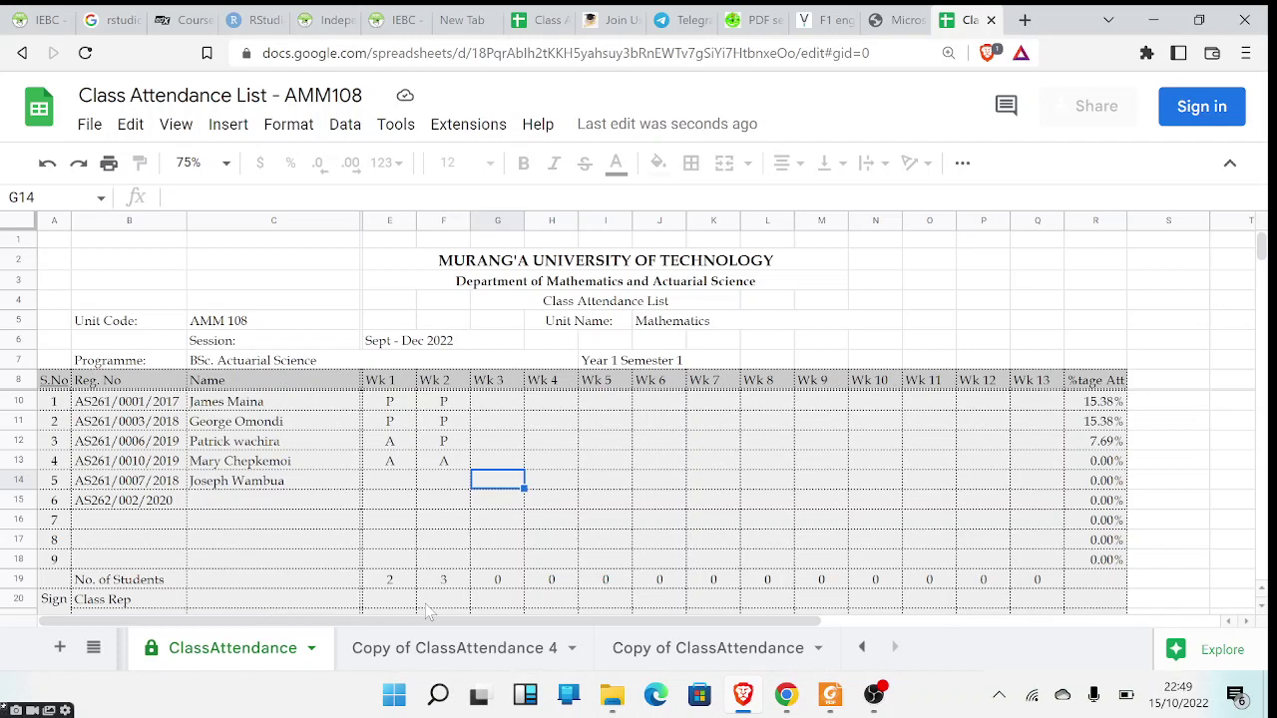
click(788, 703)
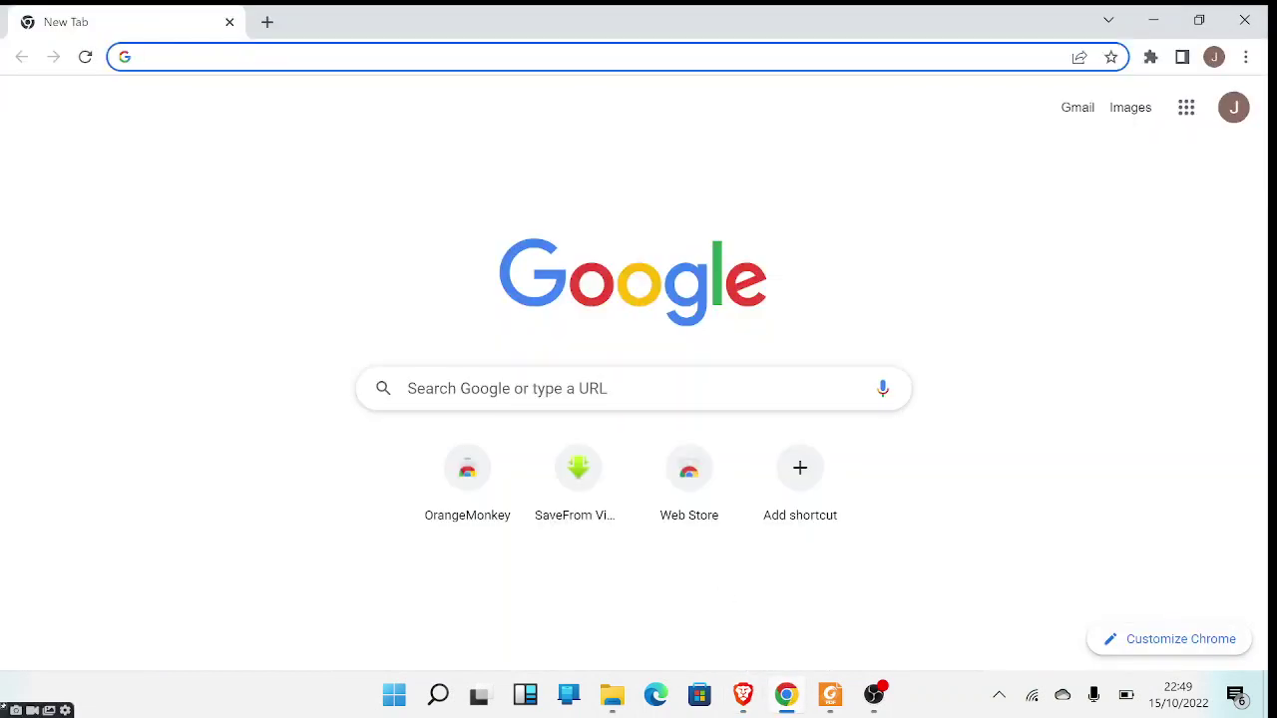
- Paste the AMM108 spreadsheet's sharing link into Chrome's address bar and load it
key(ctrl+l)
key(ctrl+h)
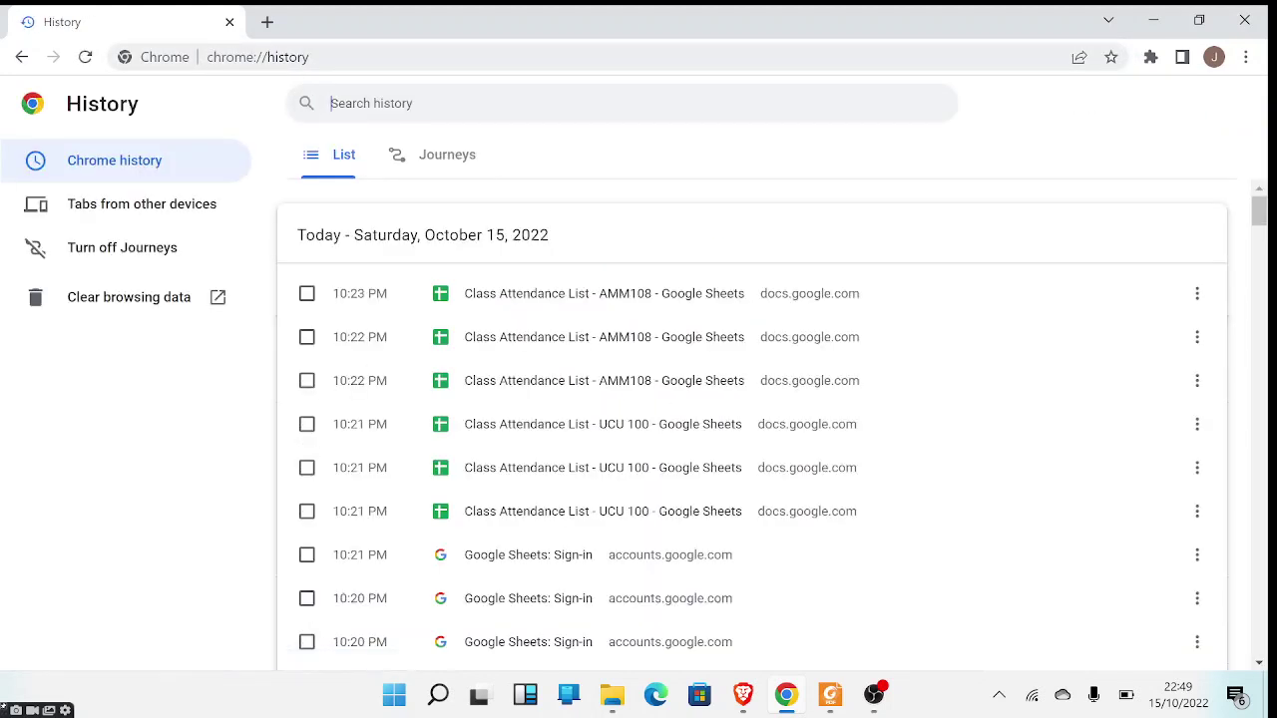
key(ctrl+l)
key(shift+Left)
key(shift+Left)
key(shift+Left)
key(shift+Left)
key(shift+Left)
key(shift+Left)
key(shift+Left)
key(shift+Left)
key(shift+Left)
key(shift+Left)
key(shift+Left)
key(shift+Left)
key(shift+Left)
key(shift+Left)
key(shift+Left)
key(shift+Left)
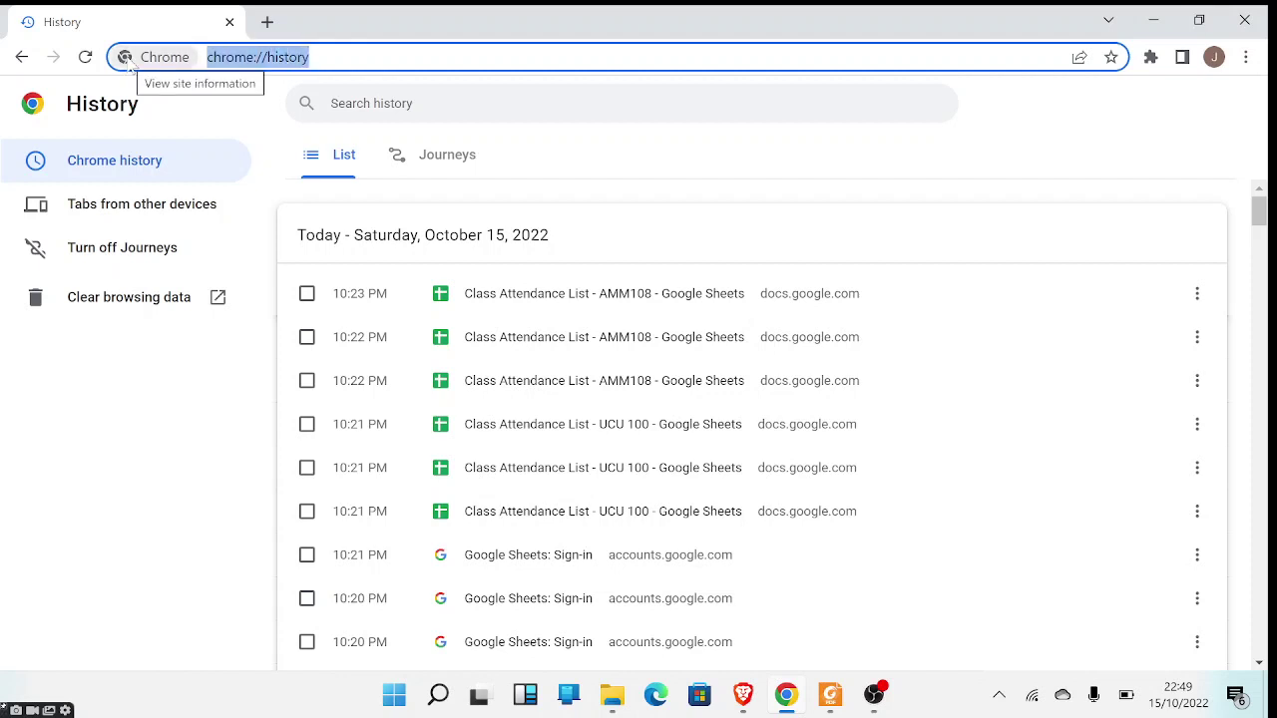
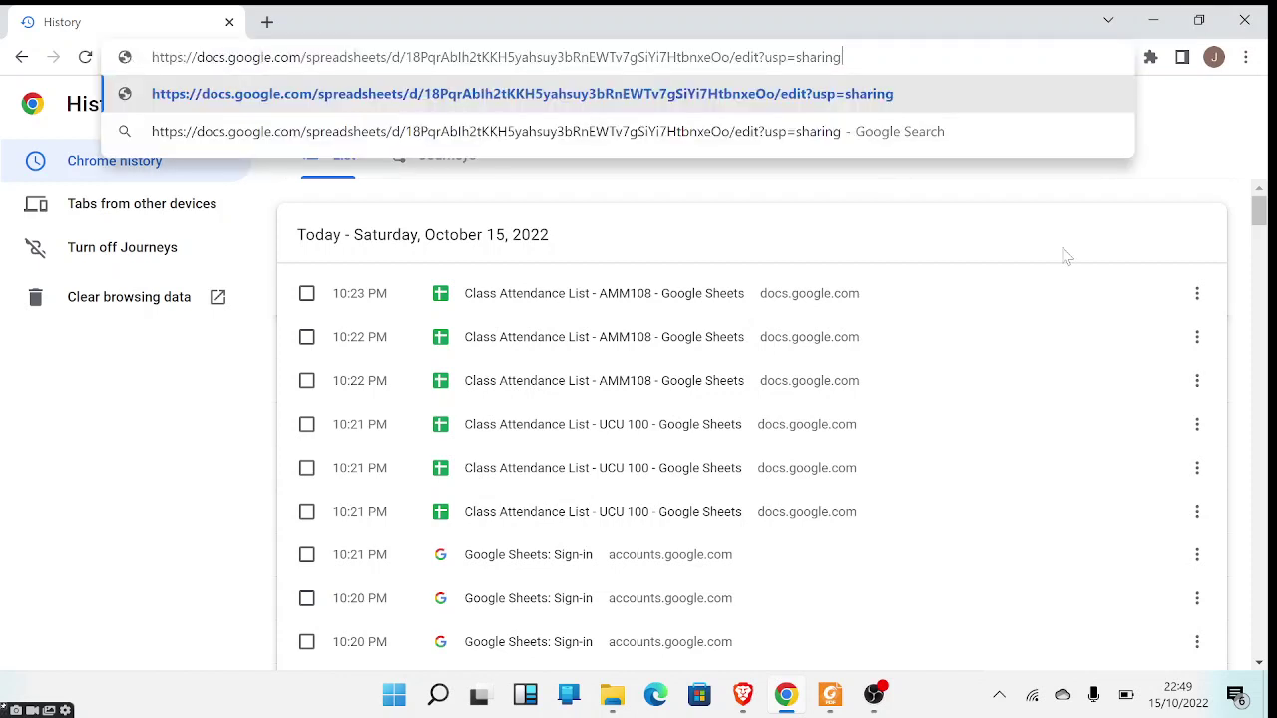
key(Return)
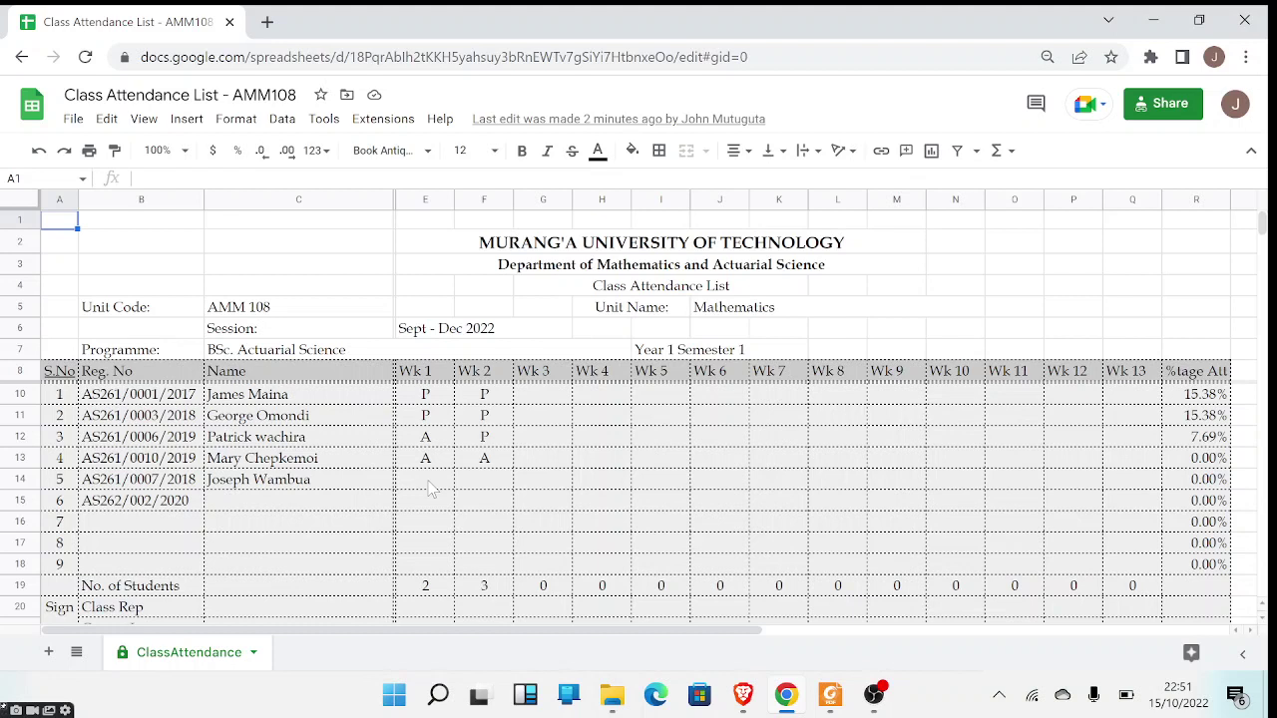
click(486, 487)
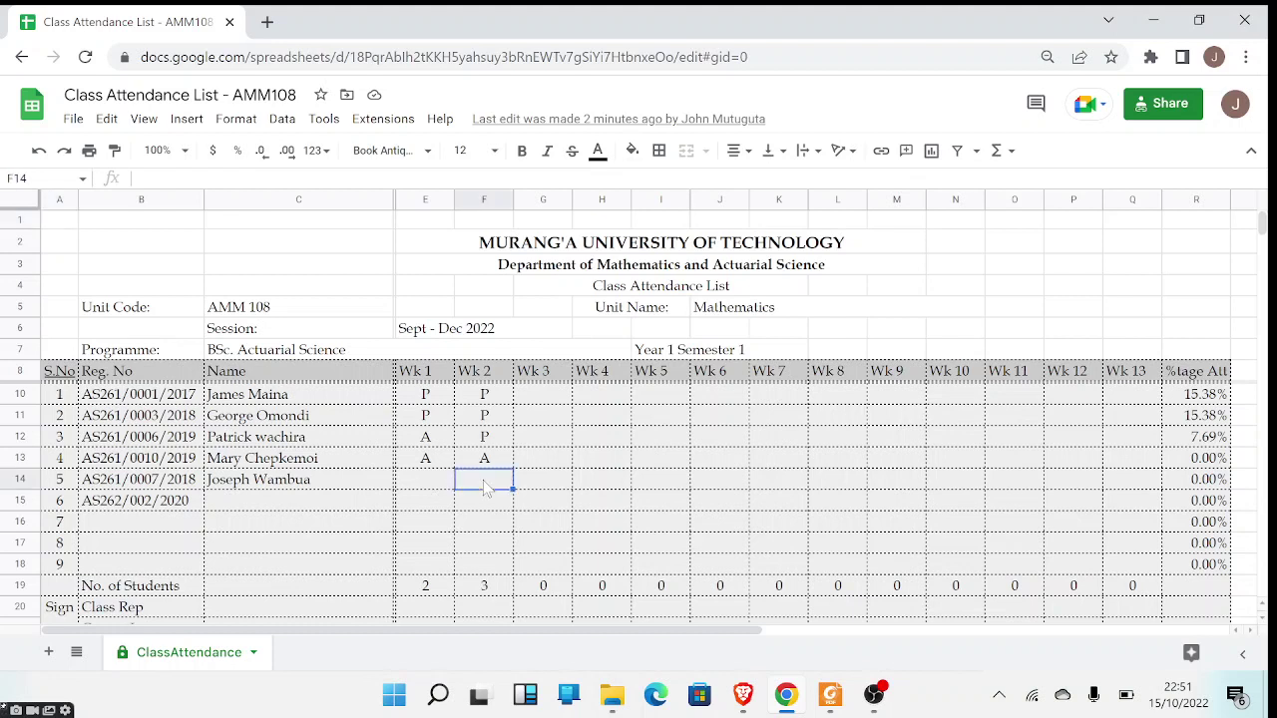
click(431, 484)
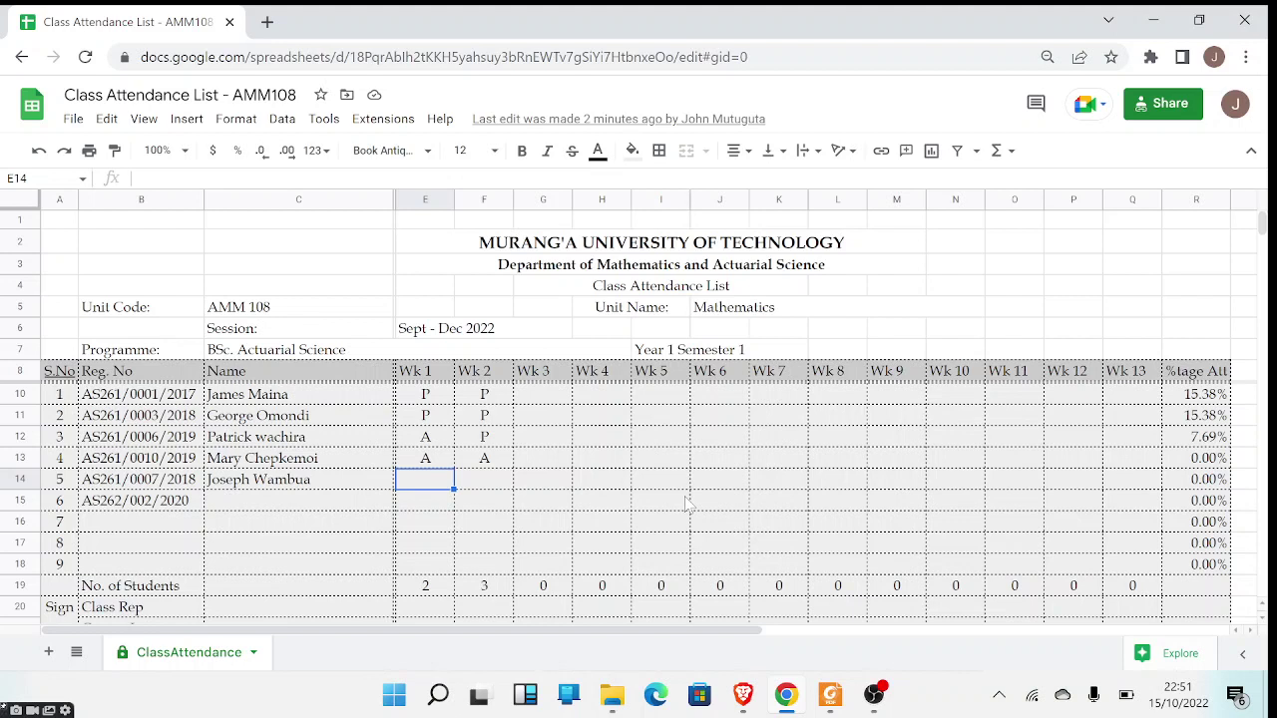
scroll(686, 505, down, 1)
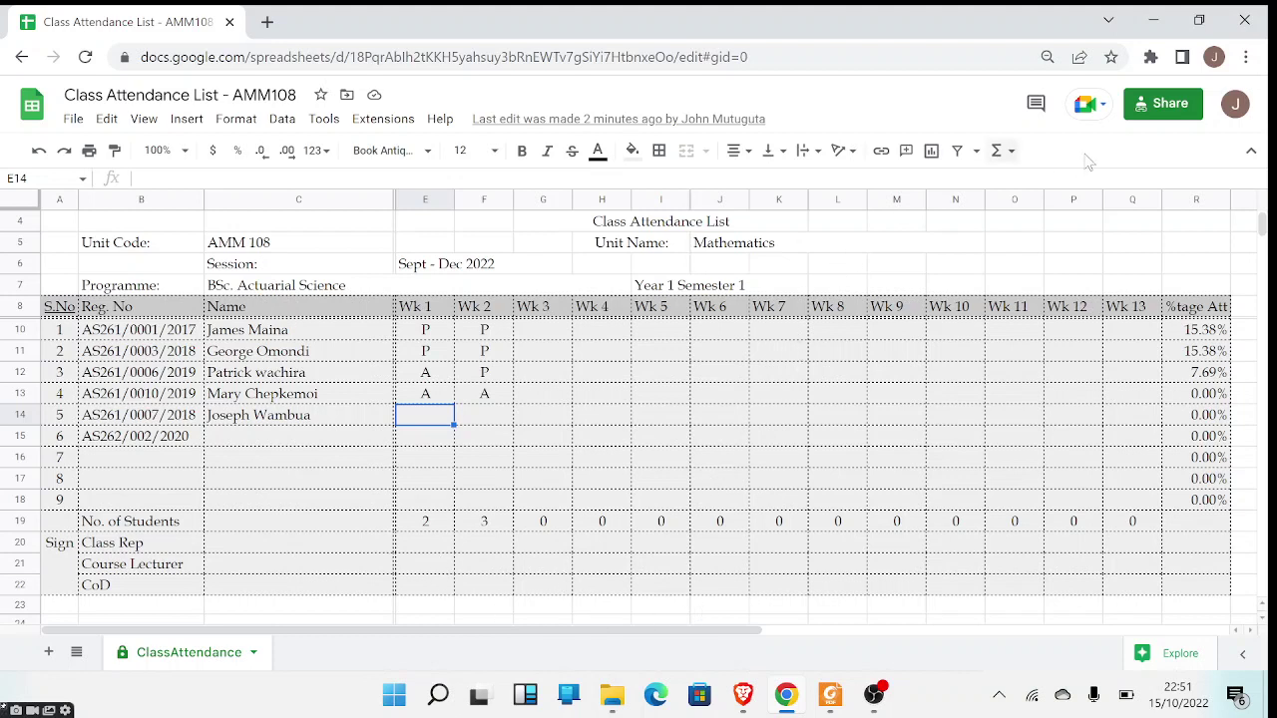
click(1165, 103)
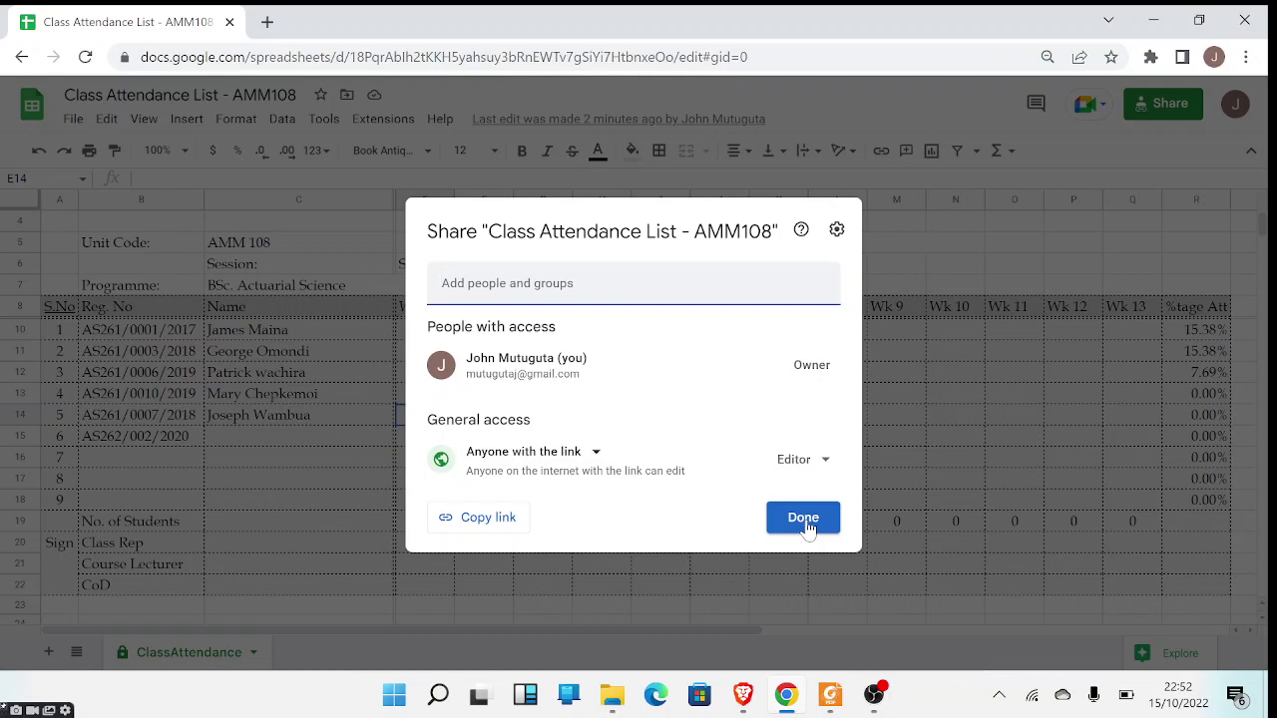
click(806, 527)
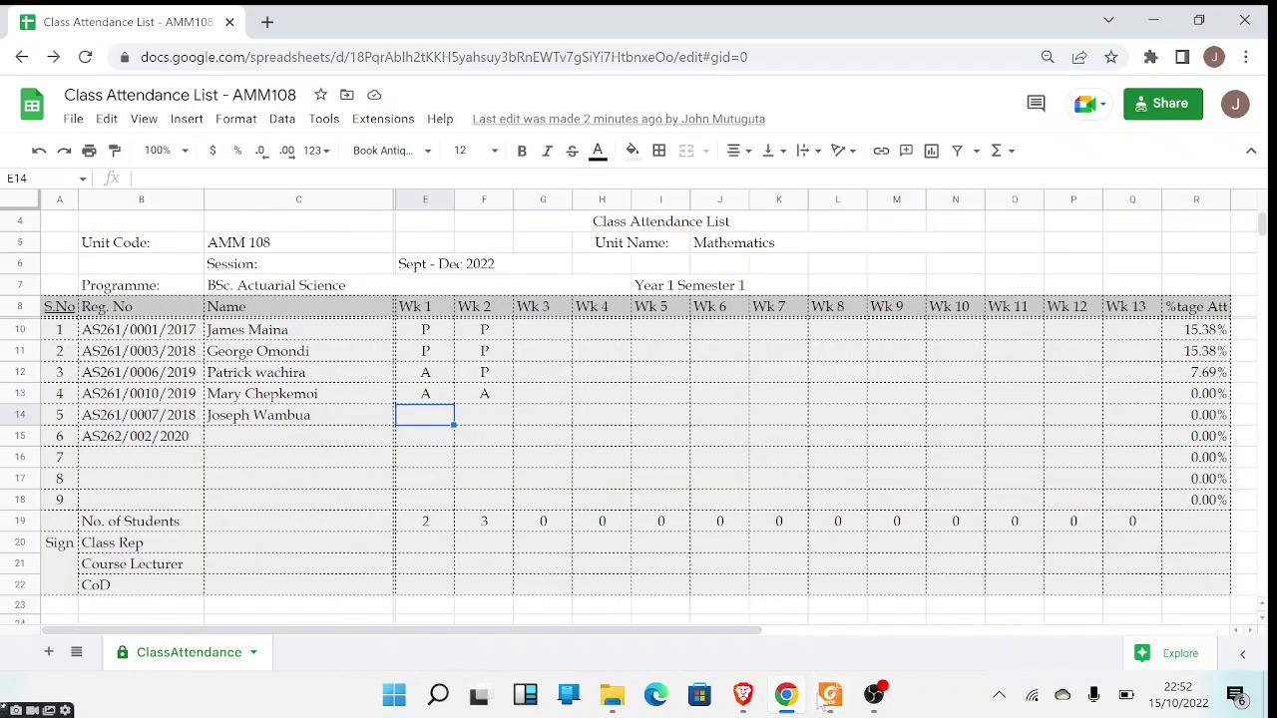
- Scroll the class attendance PDF guide in Foxit down to the Make a Copy step
click(830, 695)
scroll(670, 499, down, 8)
scroll(671, 500, down, 6)
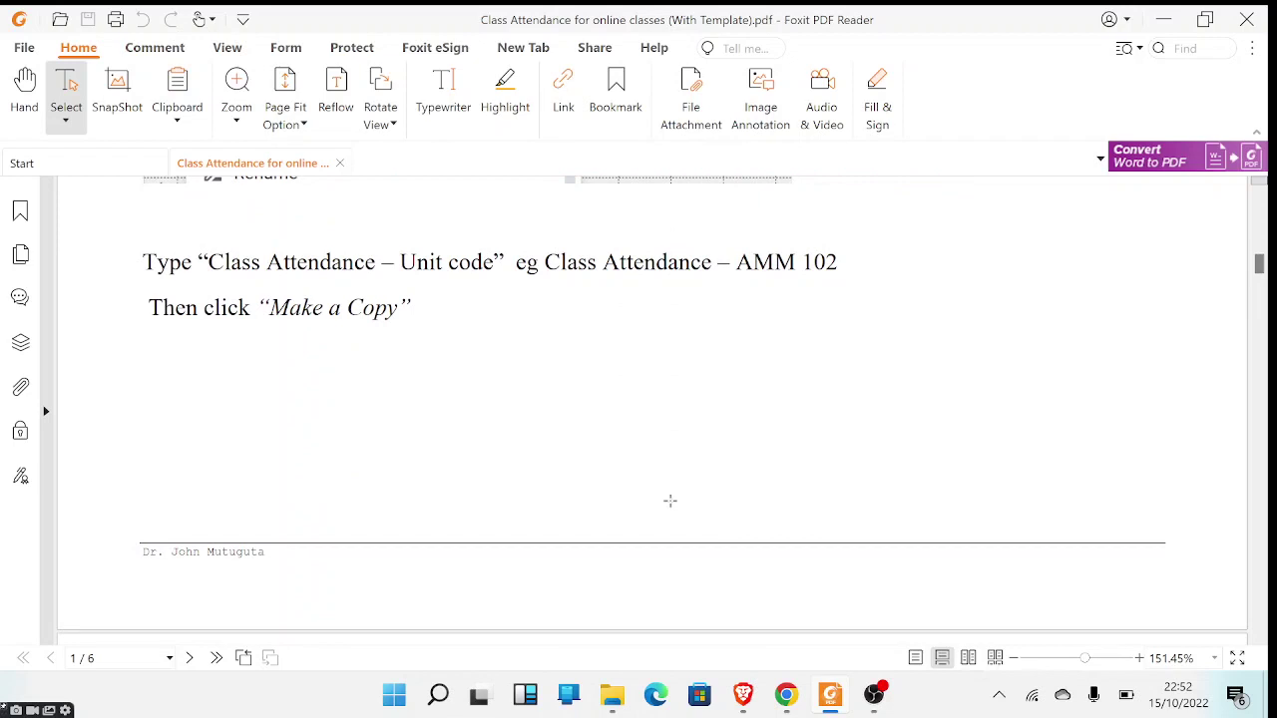
scroll(671, 499, down, 3)
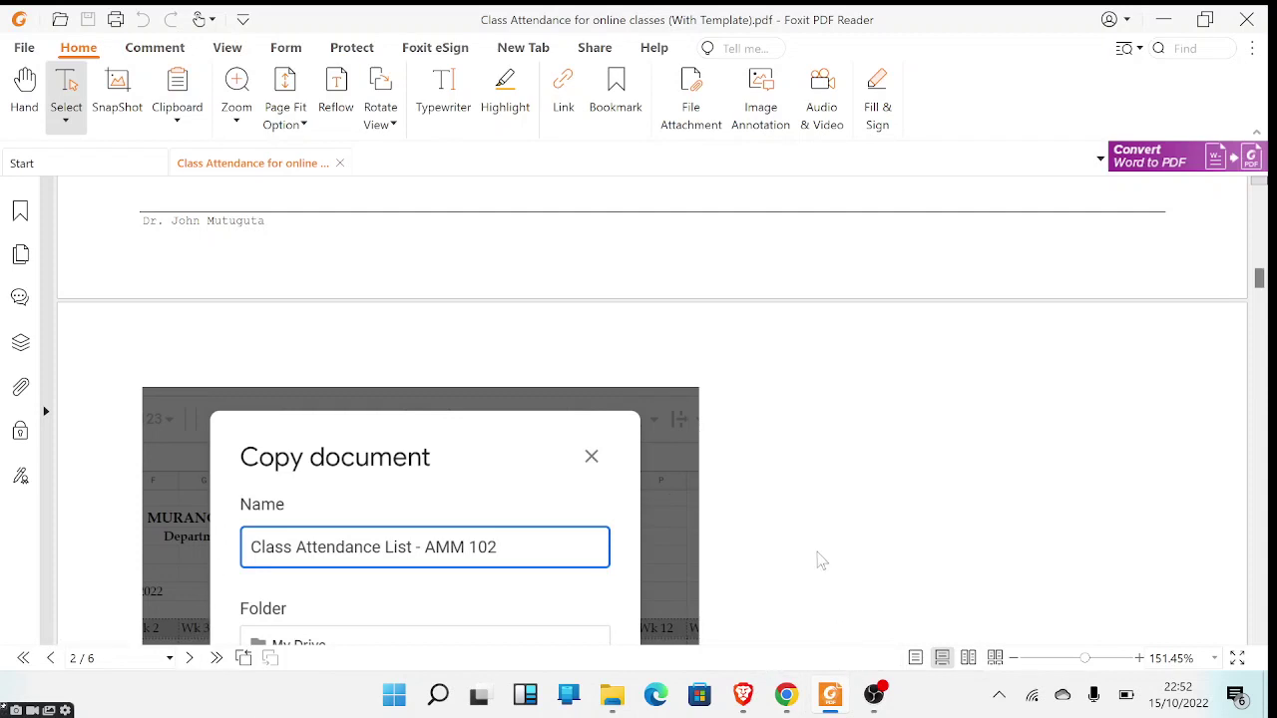
mouse_move(884, 708)
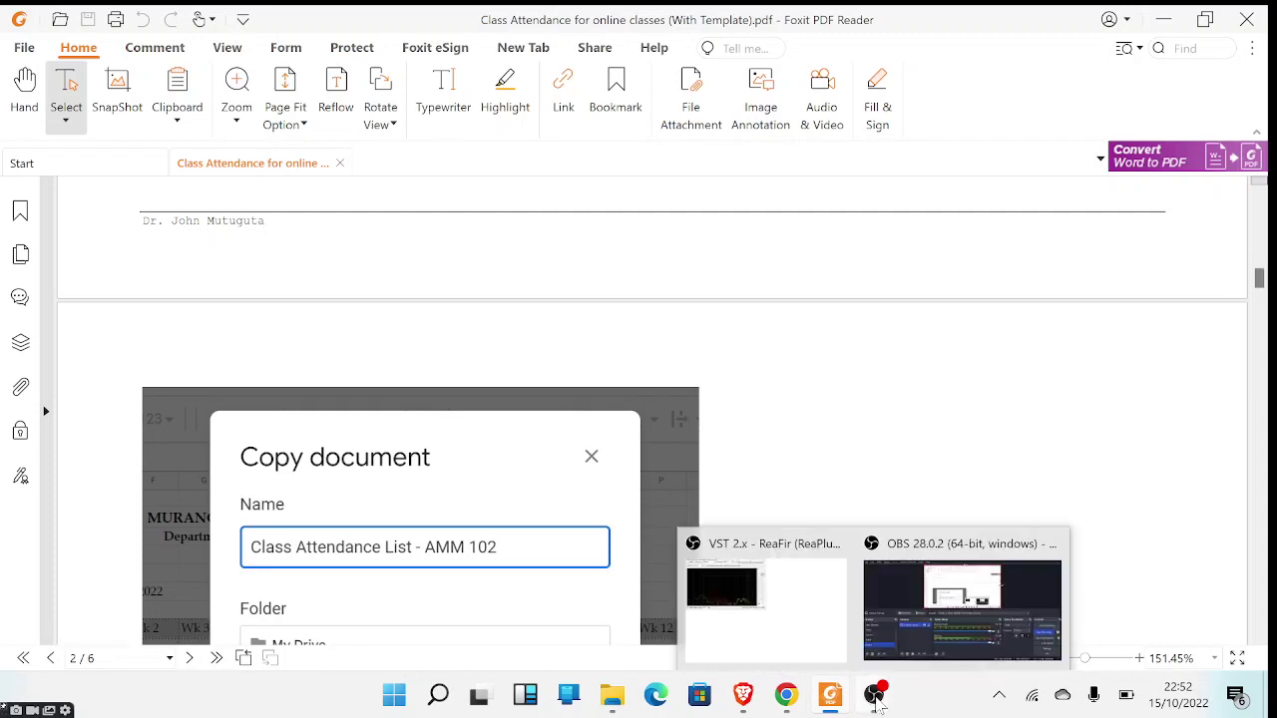